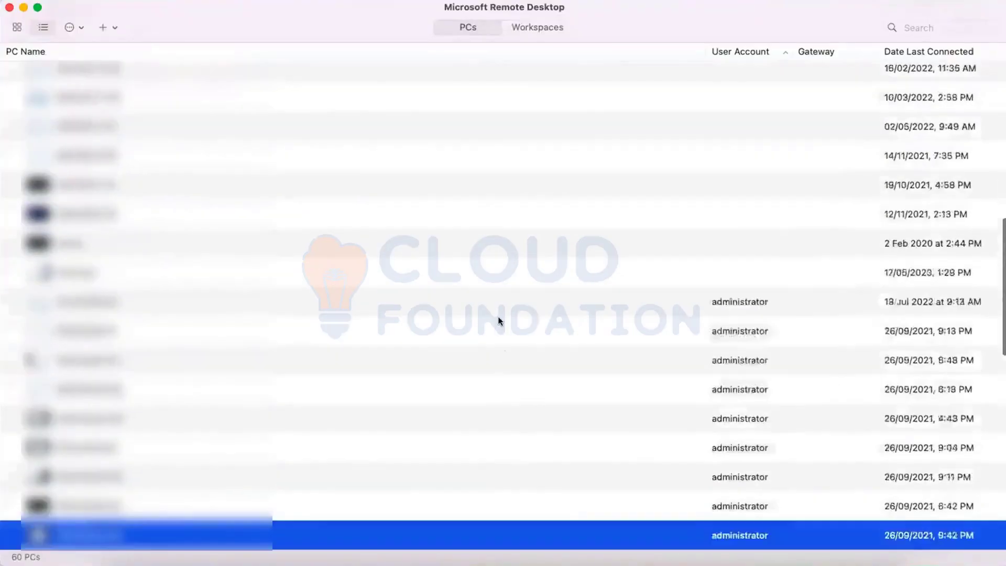
- Connect to the Training PC with the account password, accepting the unverified certificate
key(Down)
key(Down)
key(Down)
key(Down)
key(Down)
key(Down)
key(Down)
key(Down)
key(Down)
key(Down)
key(Down)
key(Down)
key(Down)
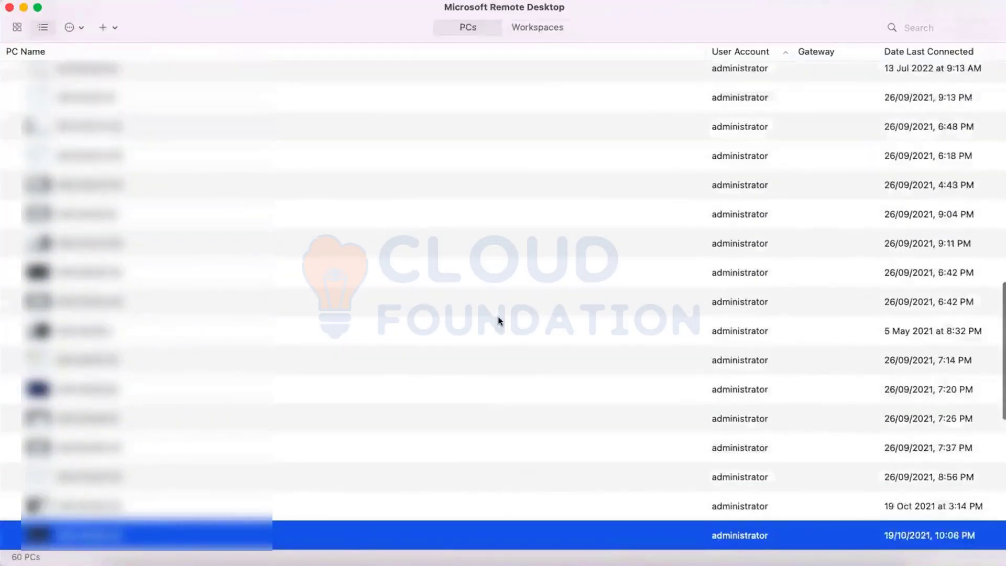
key(Down)
key(Down)
key(Down)
key(Down)
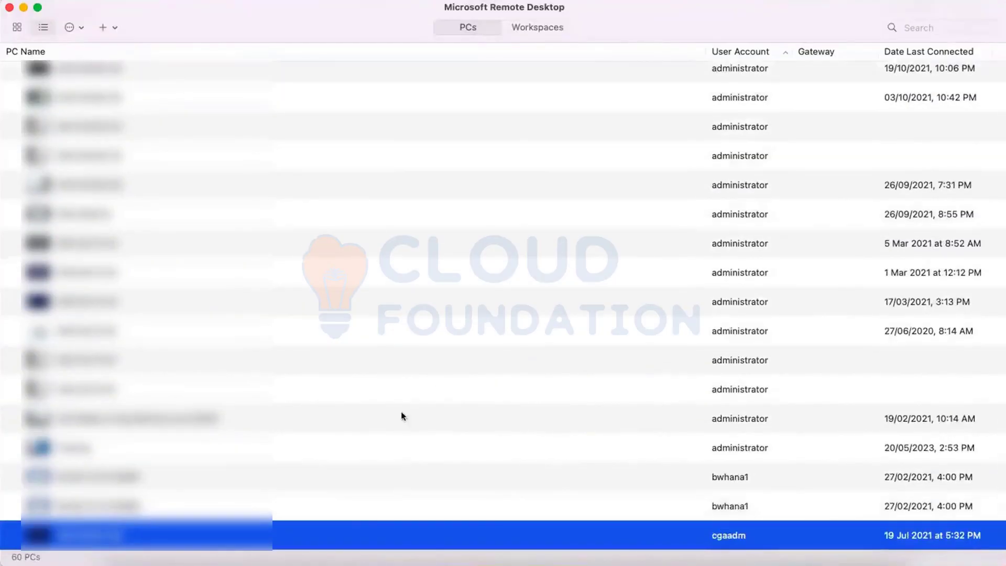
double_click(390, 448)
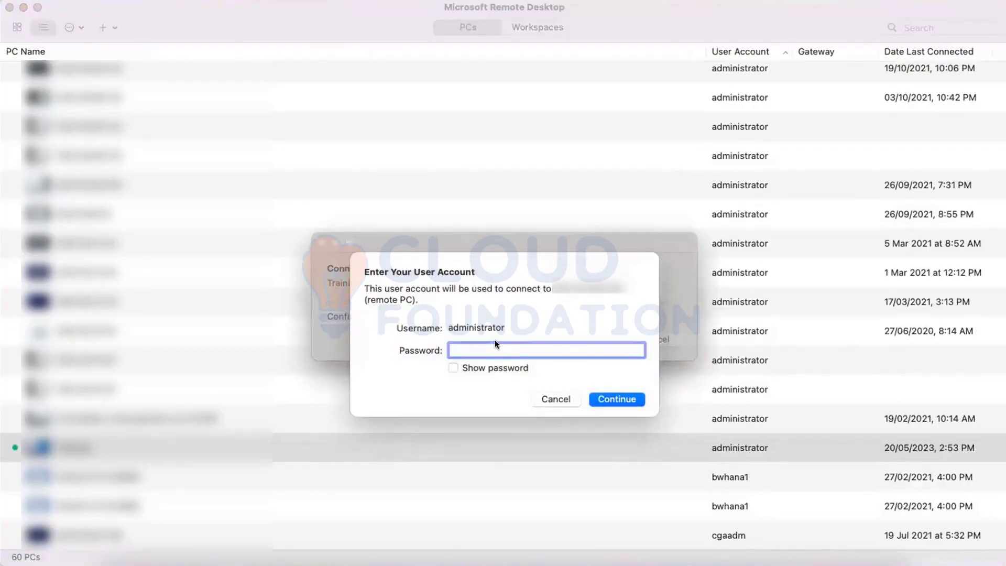
text(•••••••••••)
key(Return)
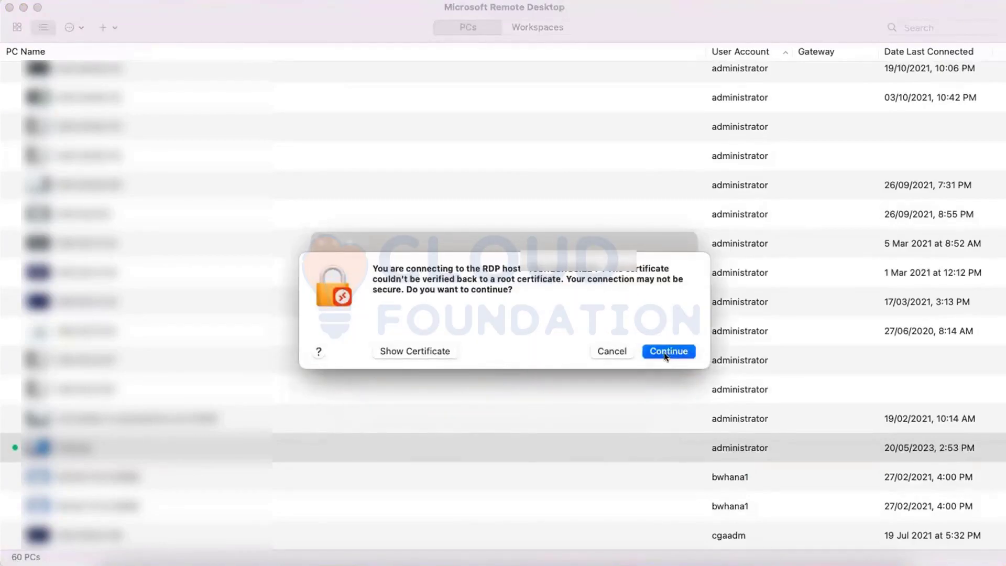
click(665, 352)
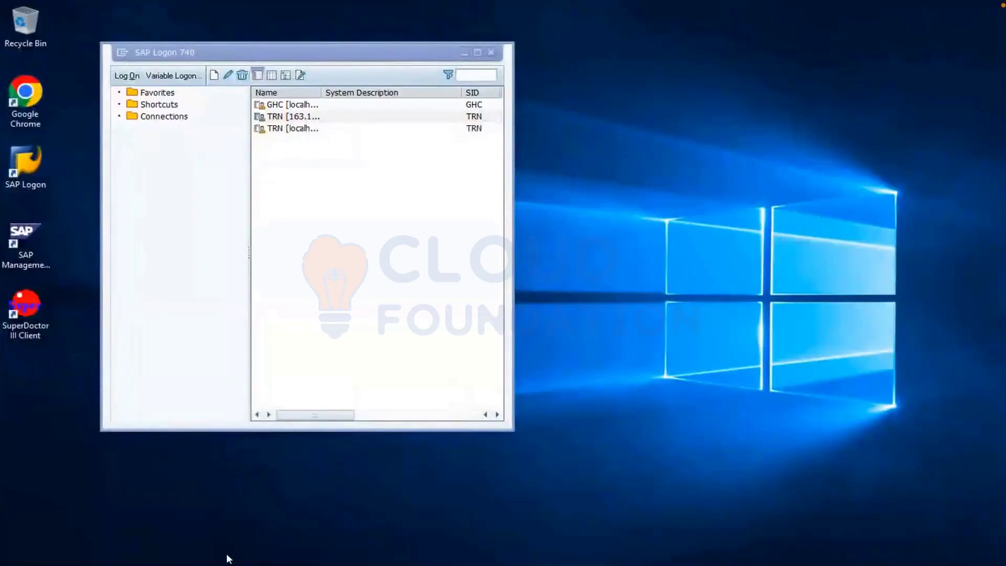
- Bring SAP forward, back out three levels to SAP Easy Access, and focus the command field
mouse_move(189, 563)
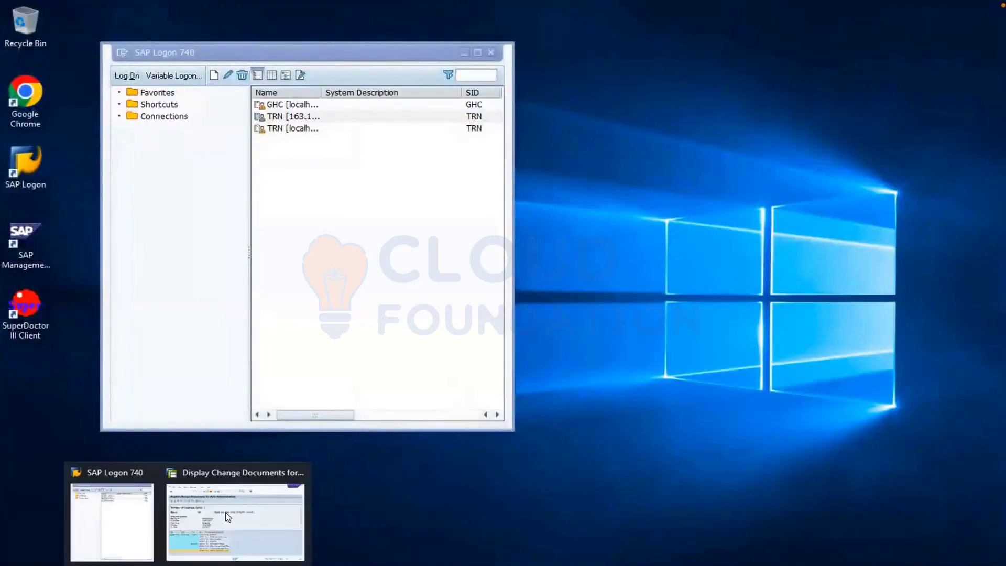
click(226, 517)
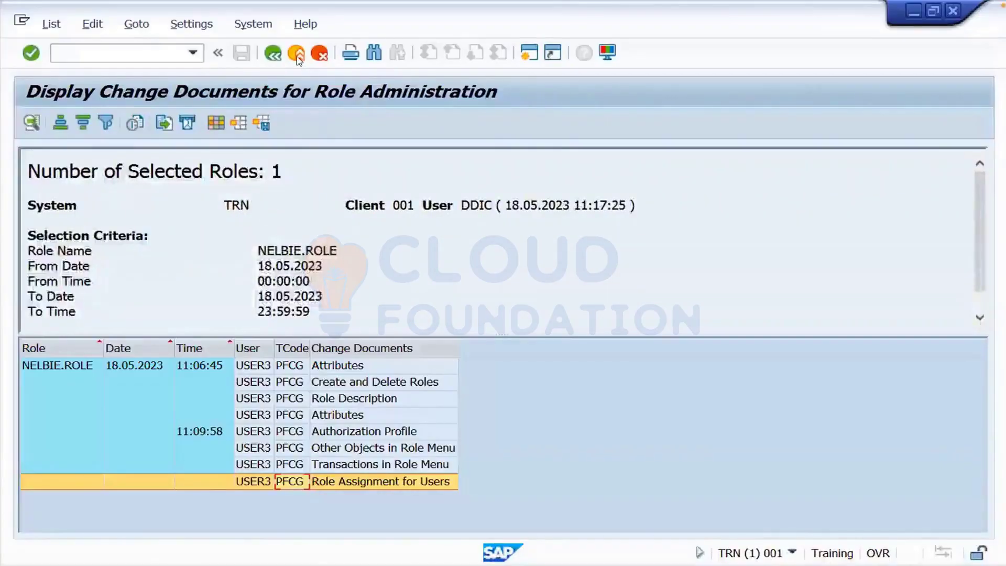
click(296, 54)
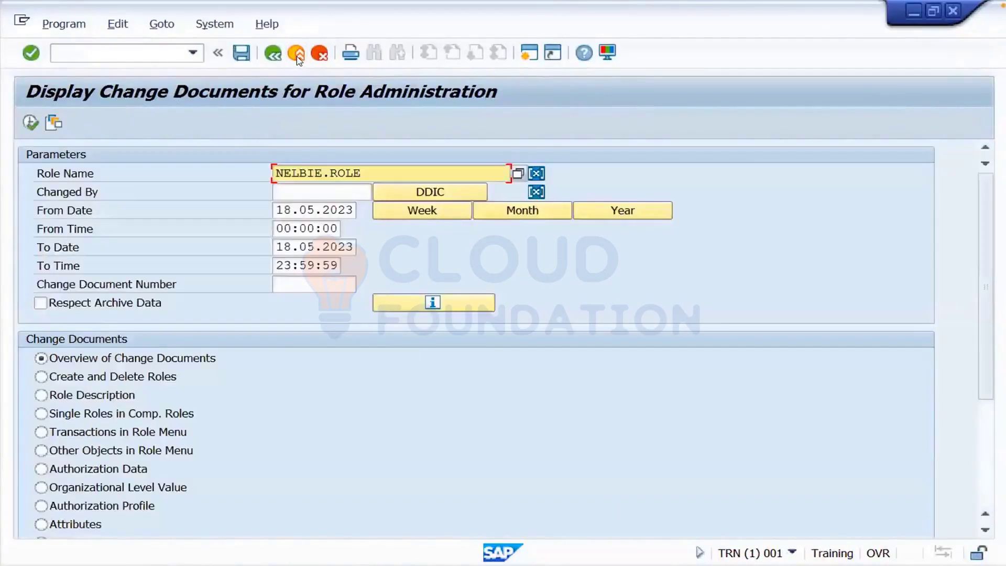
click(296, 53)
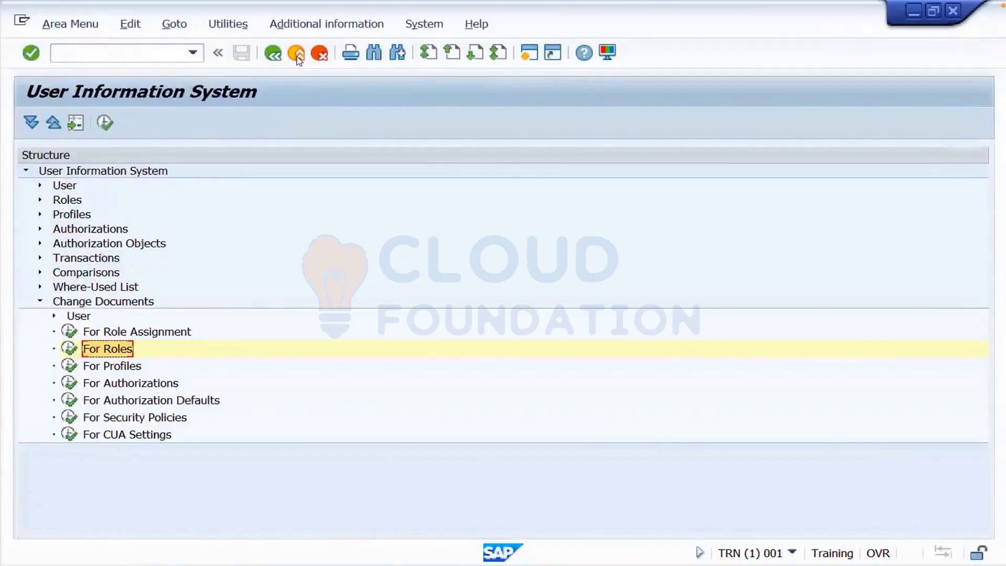
click(296, 53)
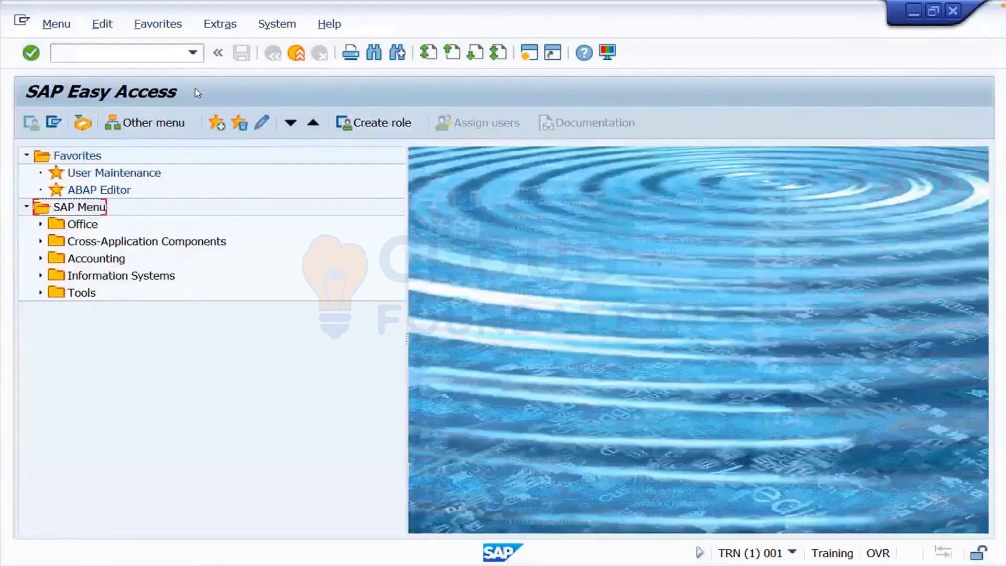
click(103, 52)
- Run SM50 and point out DIA processes 0 and 1 and the total of 10 dialog processes
text(sm)
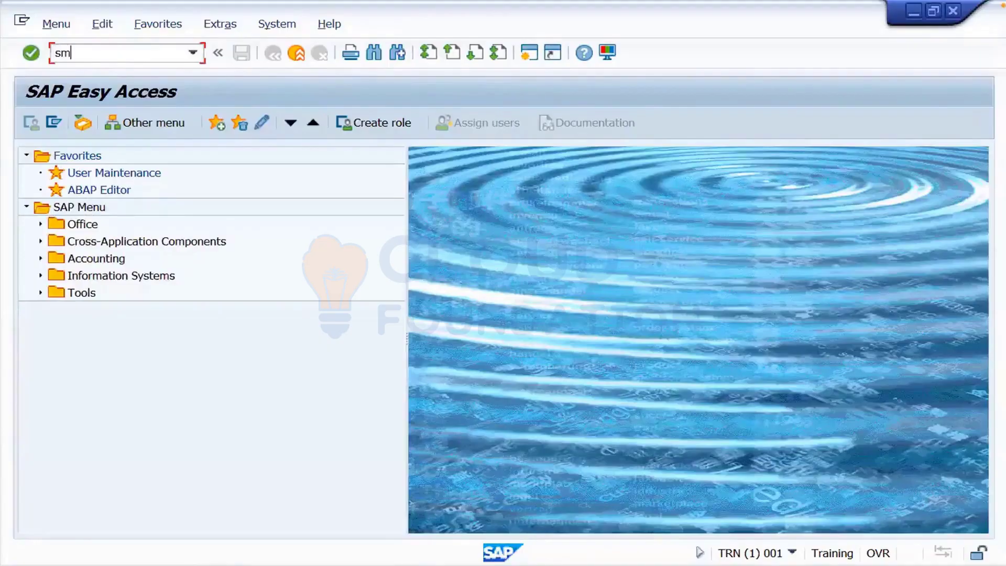
text(50)
key(Return)
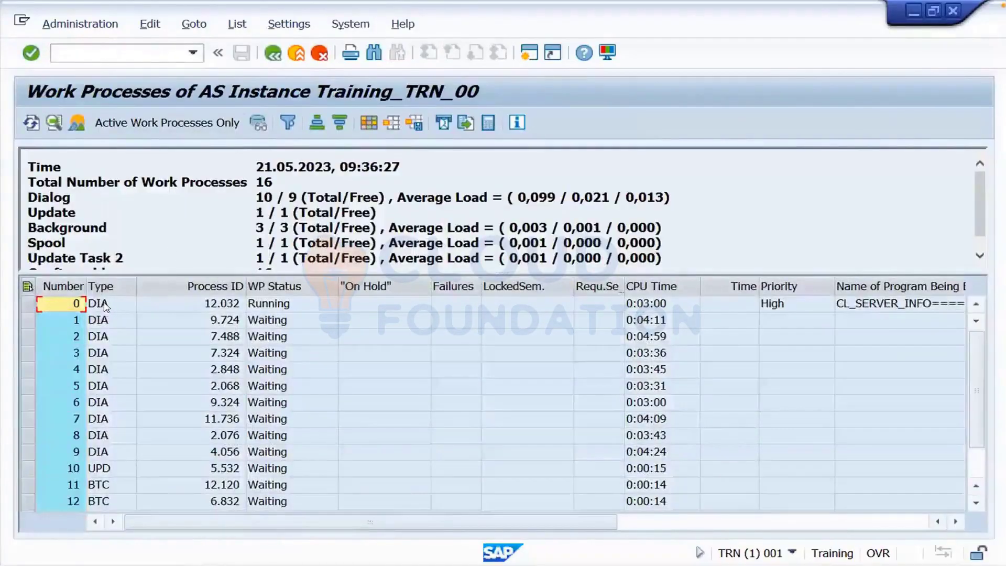
click(107, 306)
click(111, 322)
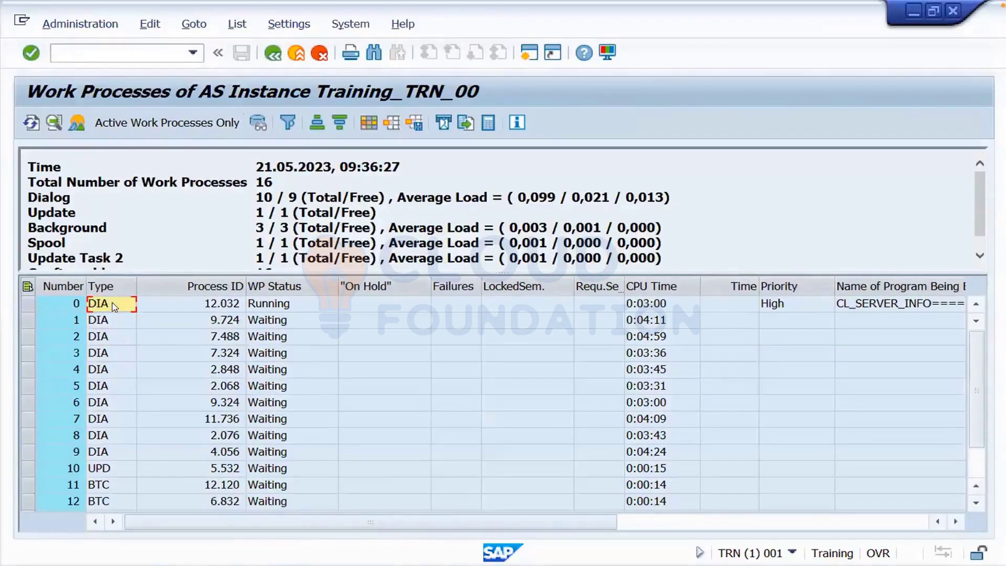
double_click(256, 197)
- Point out the Waiting statuses of several work processes in the WP Status column
click(267, 307)
click(268, 326)
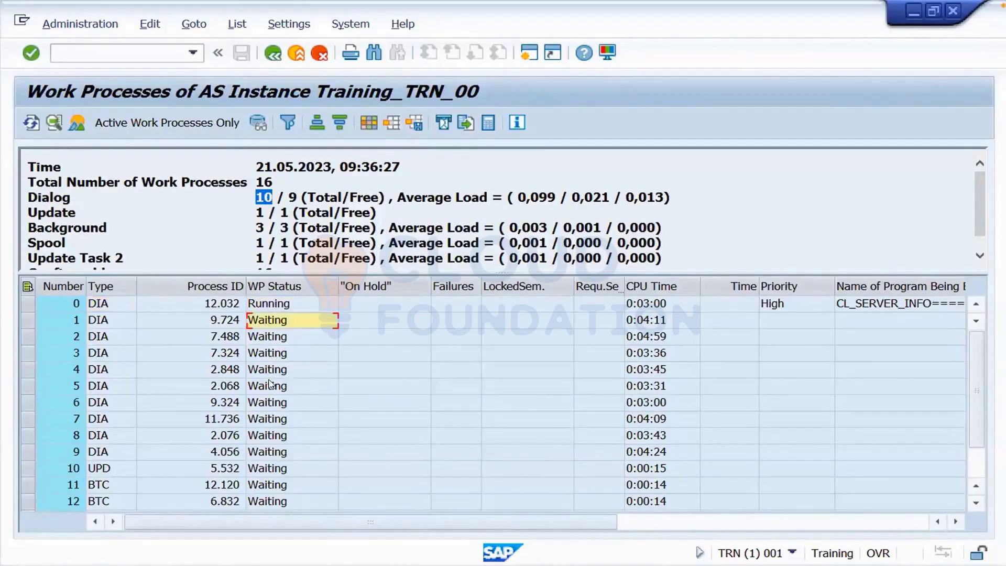
click(269, 386)
click(267, 419)
click(267, 436)
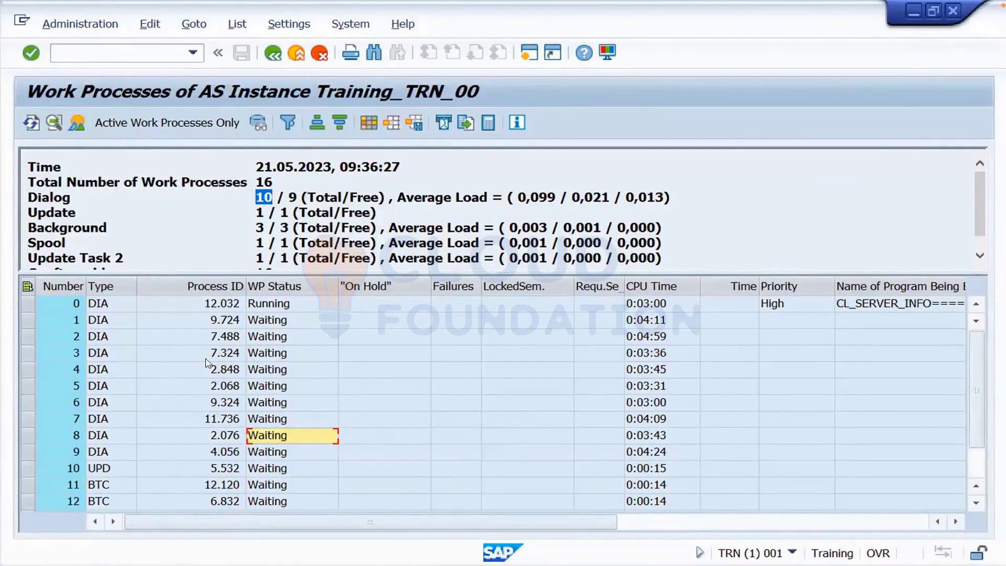
click(275, 338)
click(276, 355)
click(252, 369)
click(268, 403)
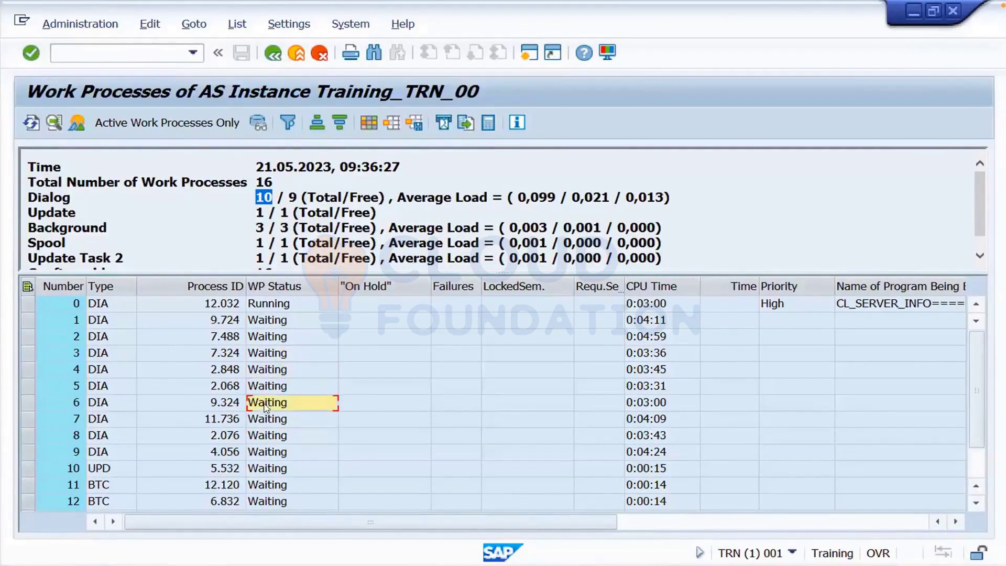
- Compare process 0's Running status with the Waiting ones, select row 1, and open a second session
click(283, 286)
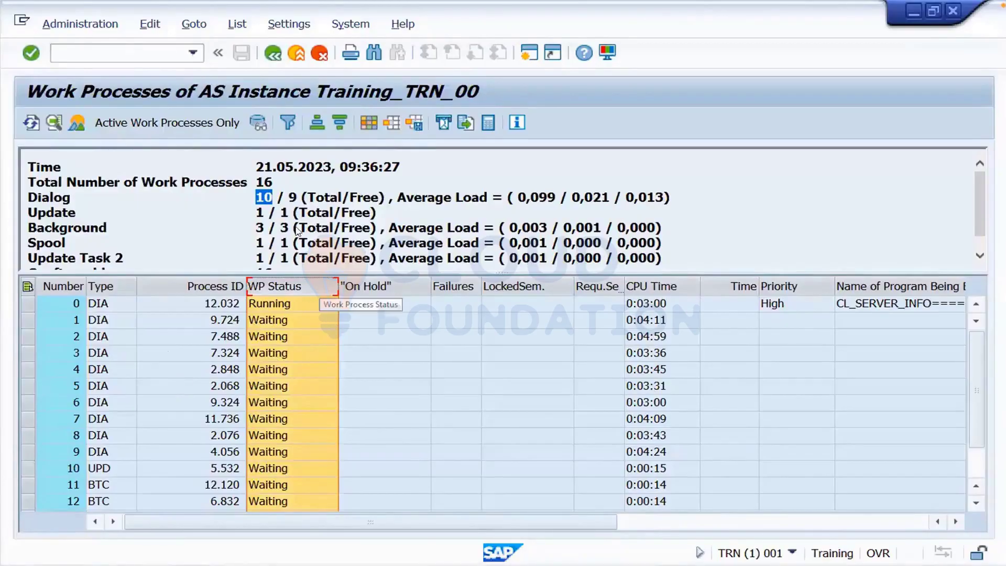
click(272, 320)
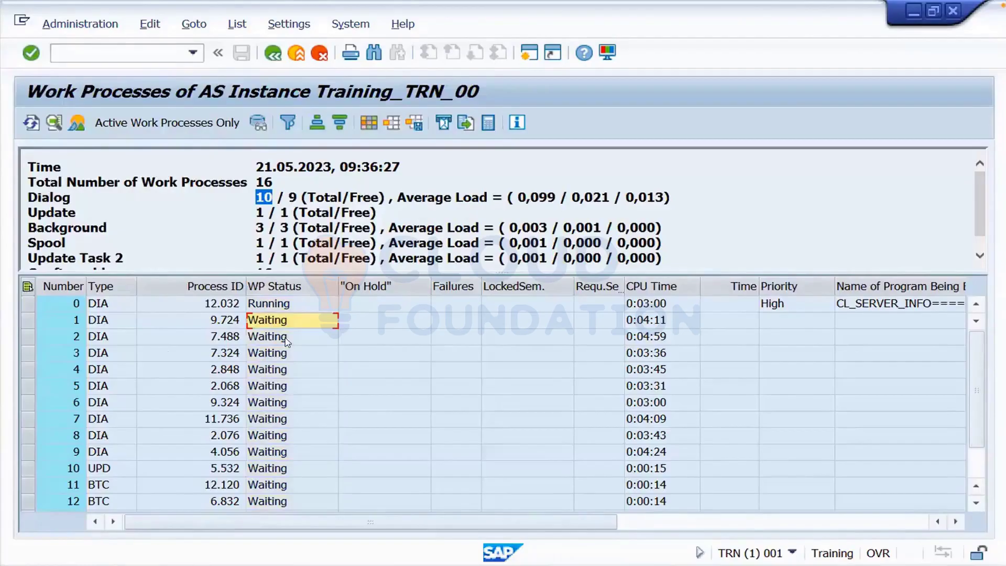
key(Up)
click(265, 356)
click(27, 320)
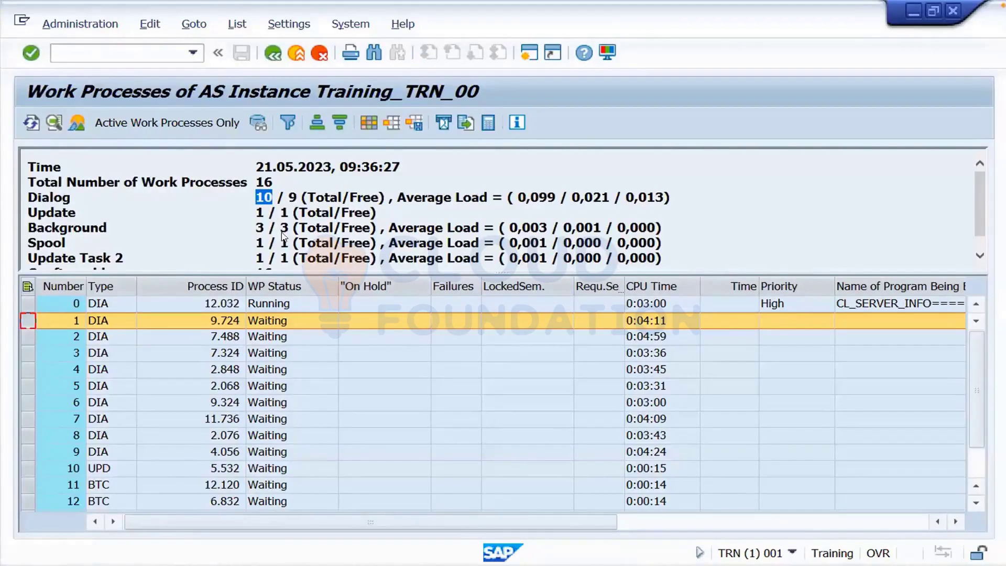
click(526, 59)
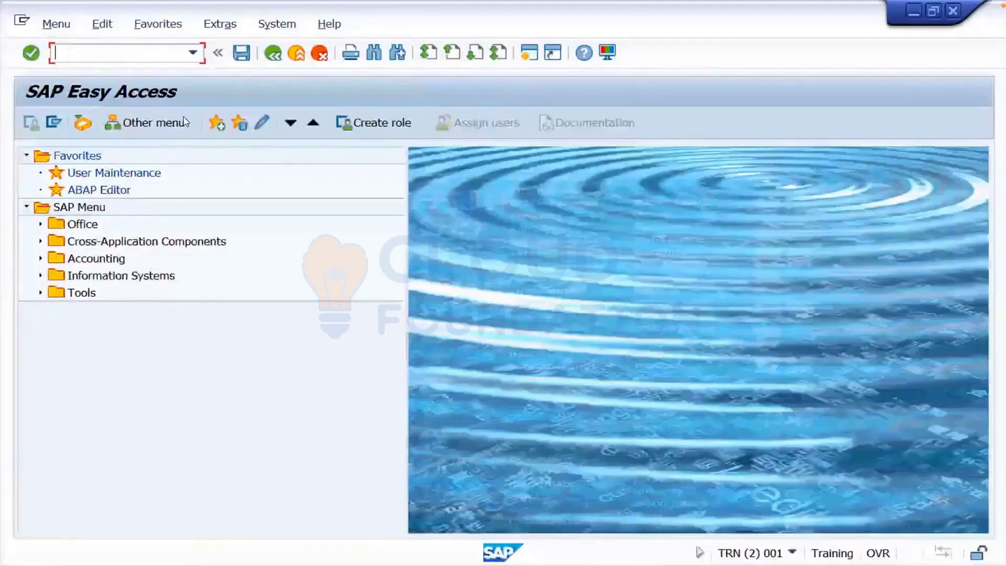
- In RZ11, search parameters matching *dia* and display the details of rdisp/wp_no_dia
text(rz11)
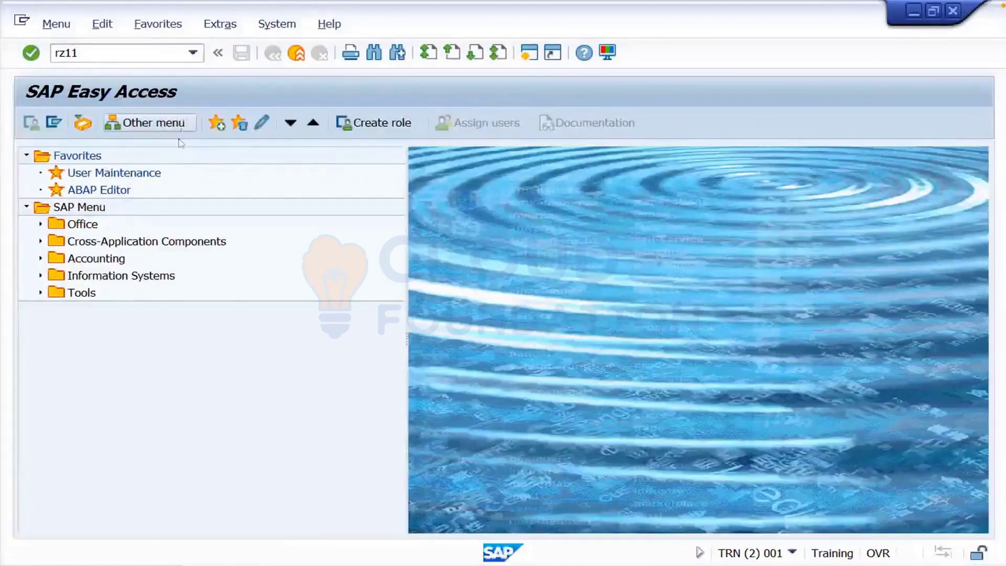
key(Return)
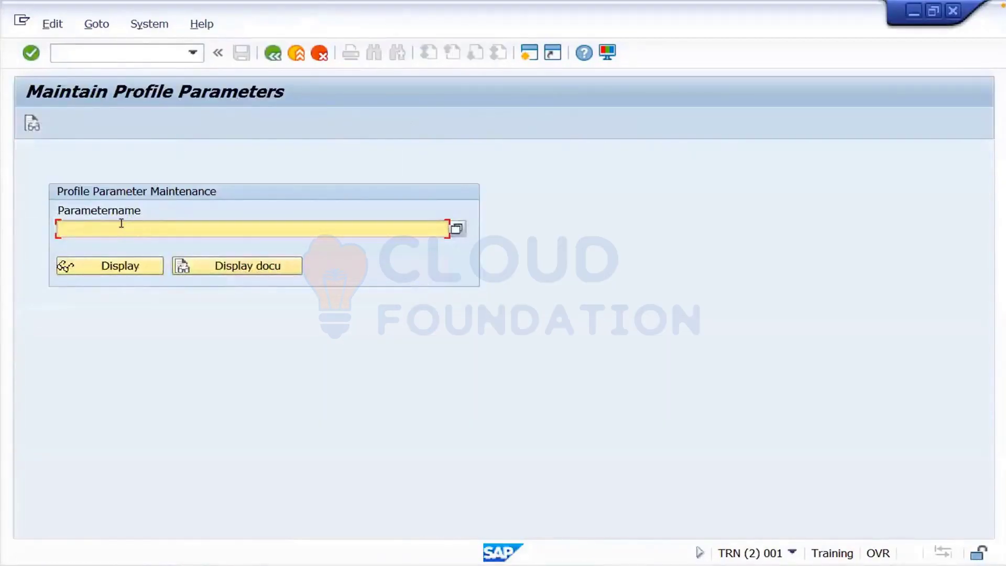
text(*dia*)
click(456, 233)
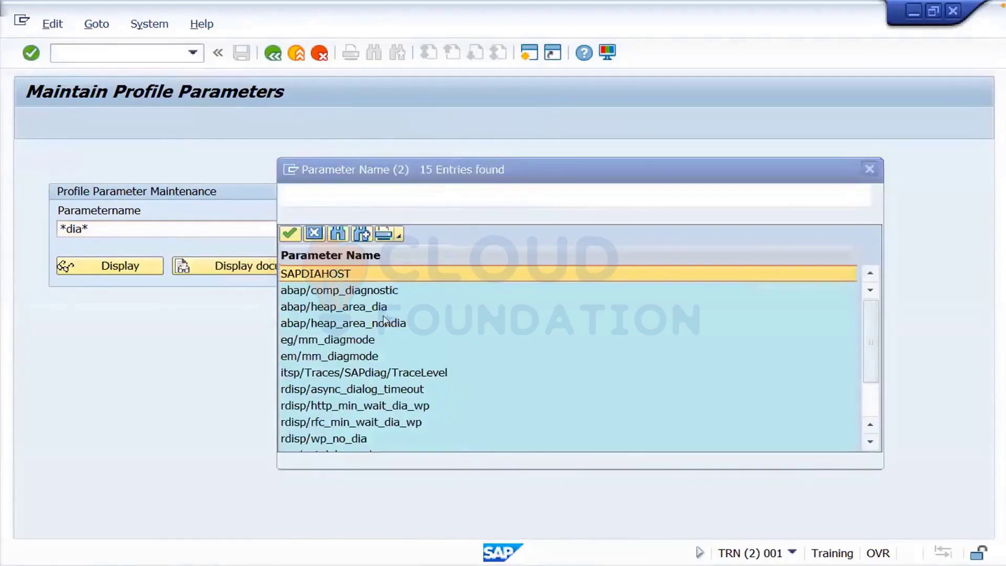
double_click(341, 439)
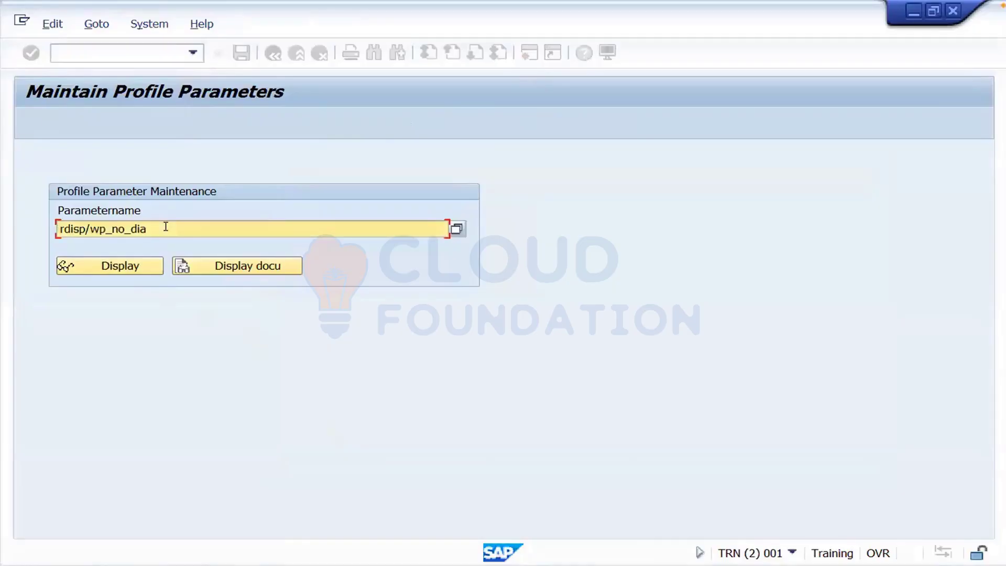
click(112, 267)
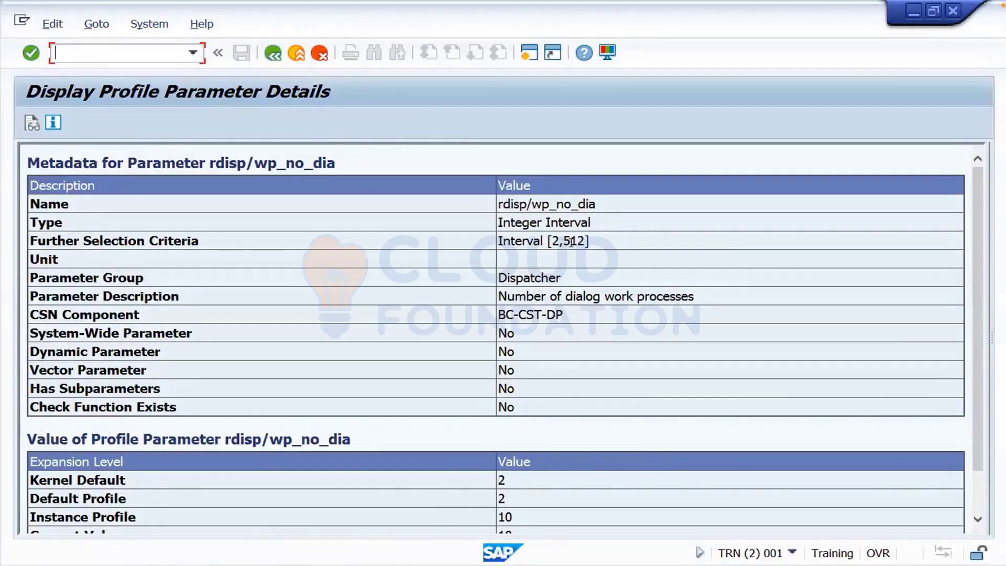
- Highlight the 512 upper interval limit and the current value 10 of rdisp/wp_no_dia
drag(562, 239, 586, 241)
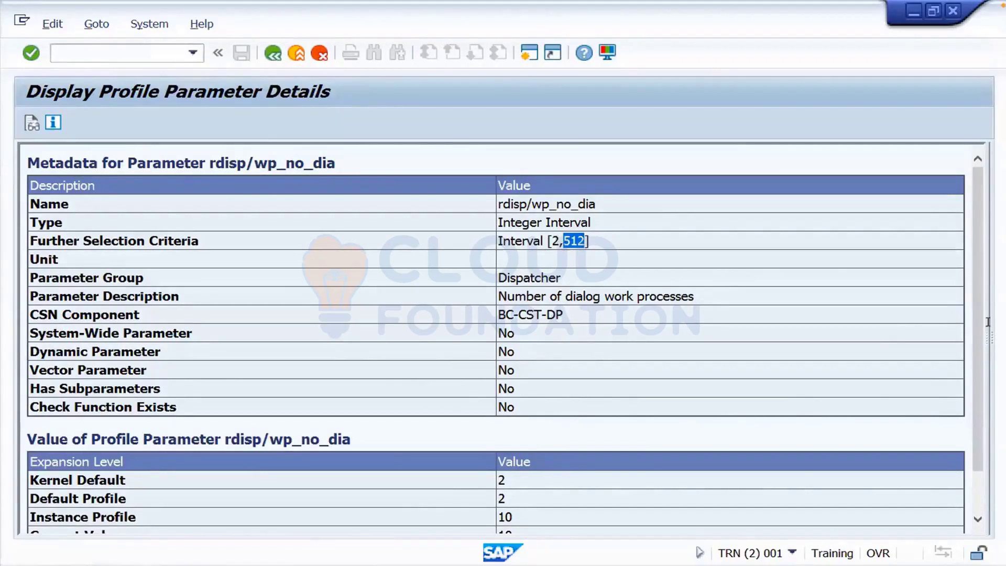
drag(974, 349, 973, 384)
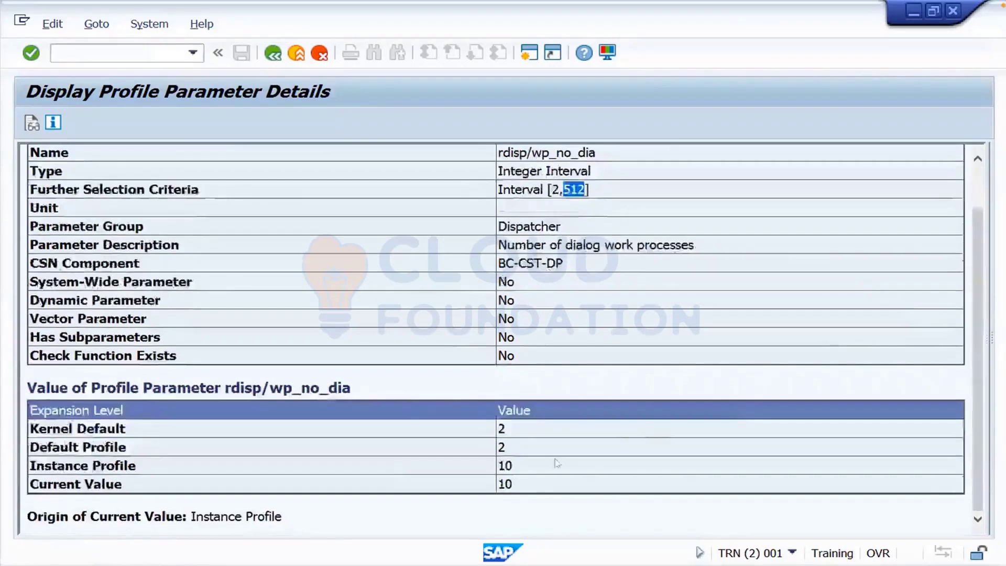
drag(516, 482, 498, 484)
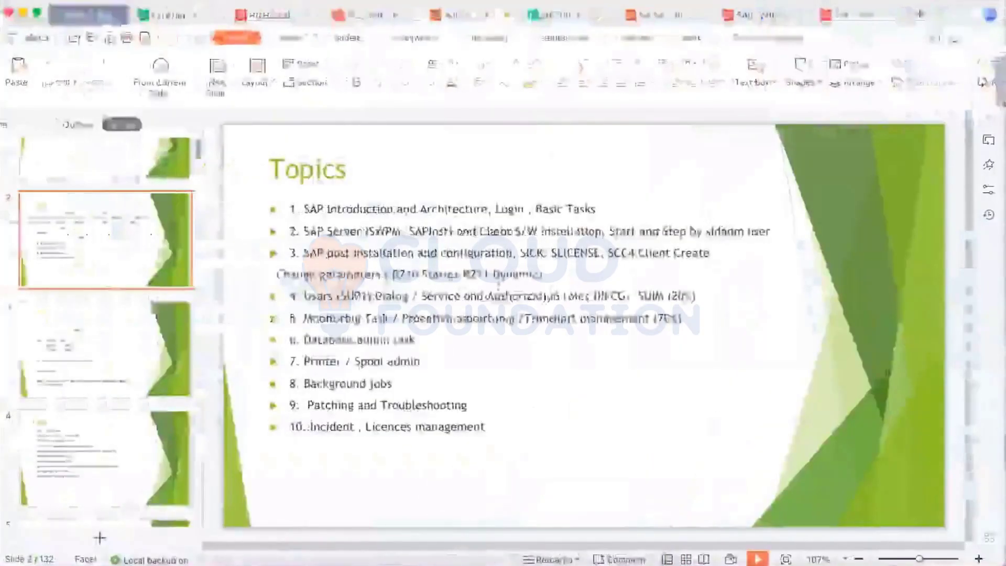
- Highlight the 'RZ11 Dynamic' and 'RZ10 Static' notes in the Topics slide text
click(464, 270)
drag(464, 271, 530, 273)
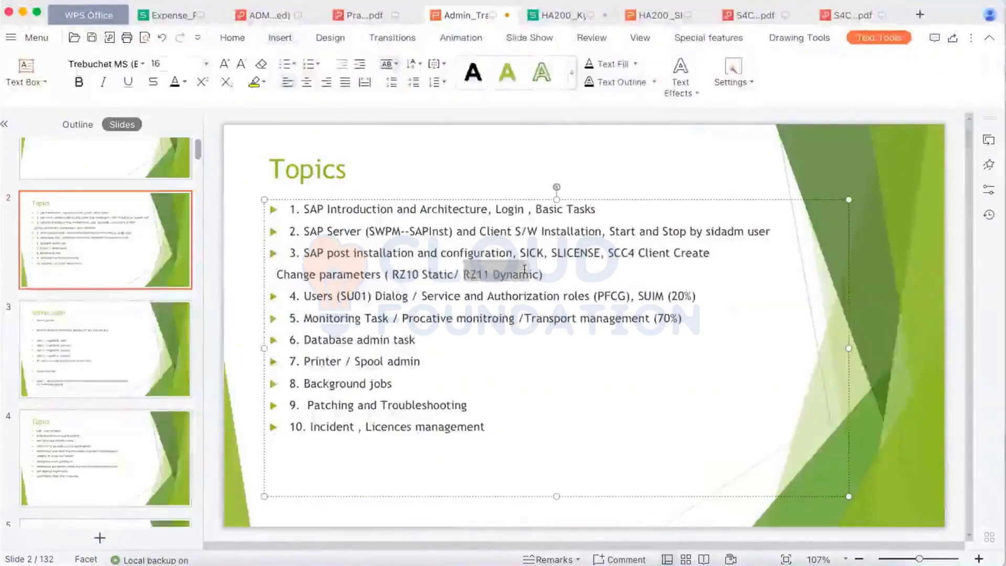
drag(446, 271, 393, 274)
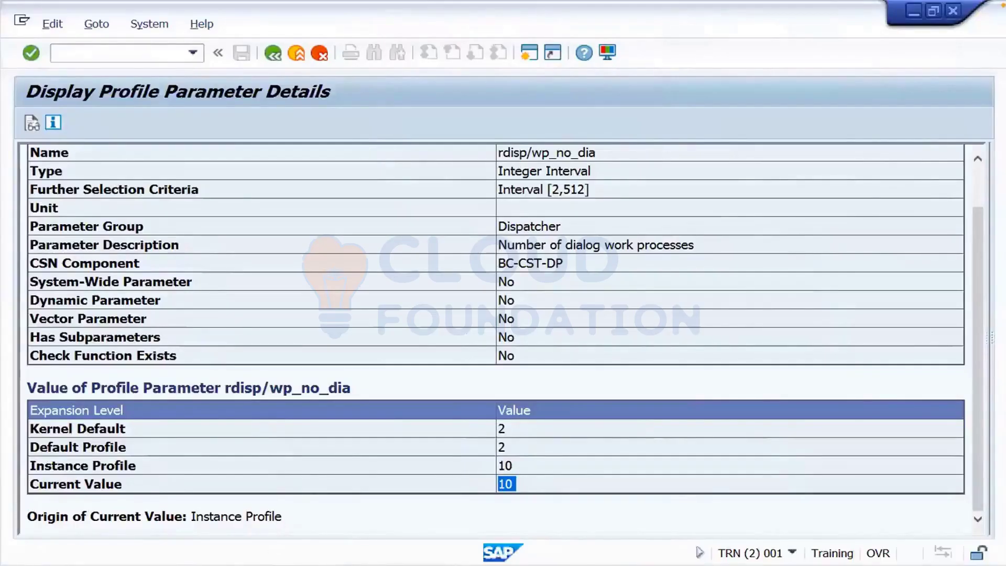
- Bring up the work process list and point out DIA row 2 and the UPD process with its PID
mouse_move(257, 564)
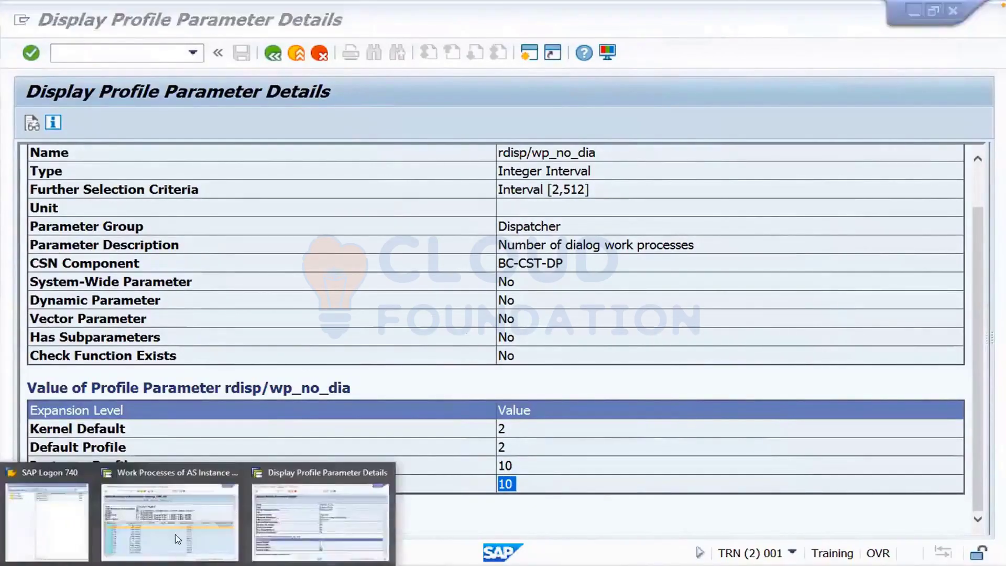
click(177, 539)
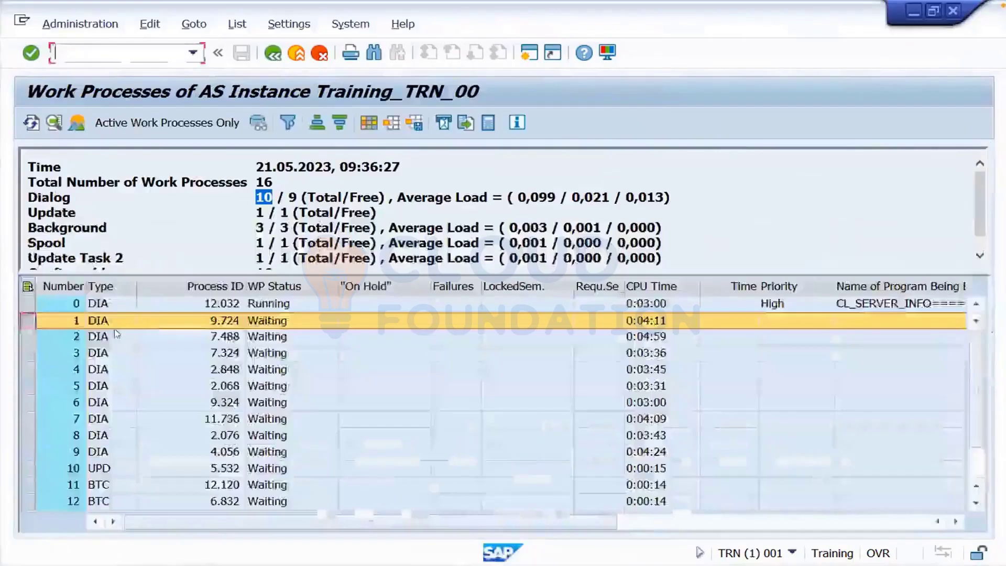
click(116, 336)
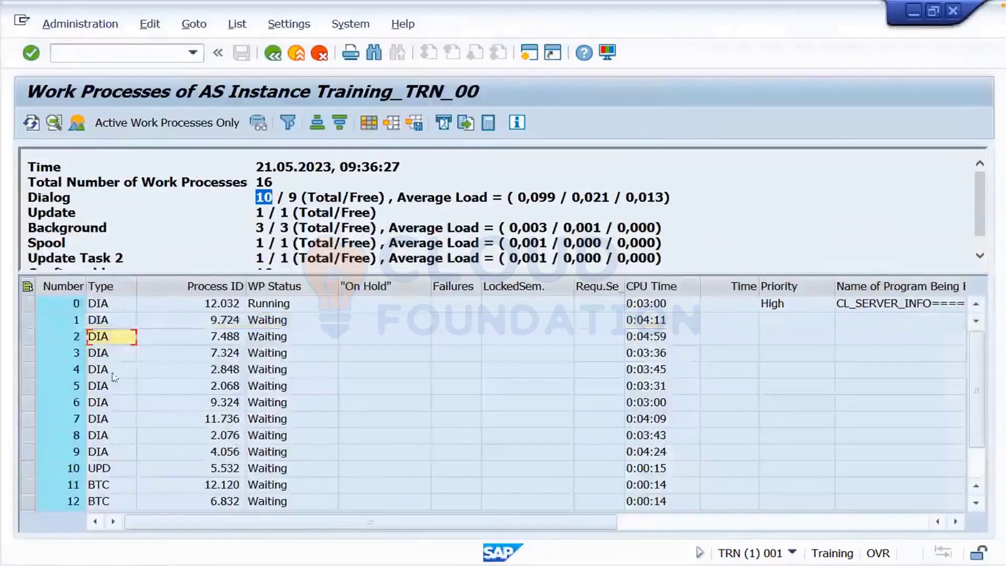
click(107, 468)
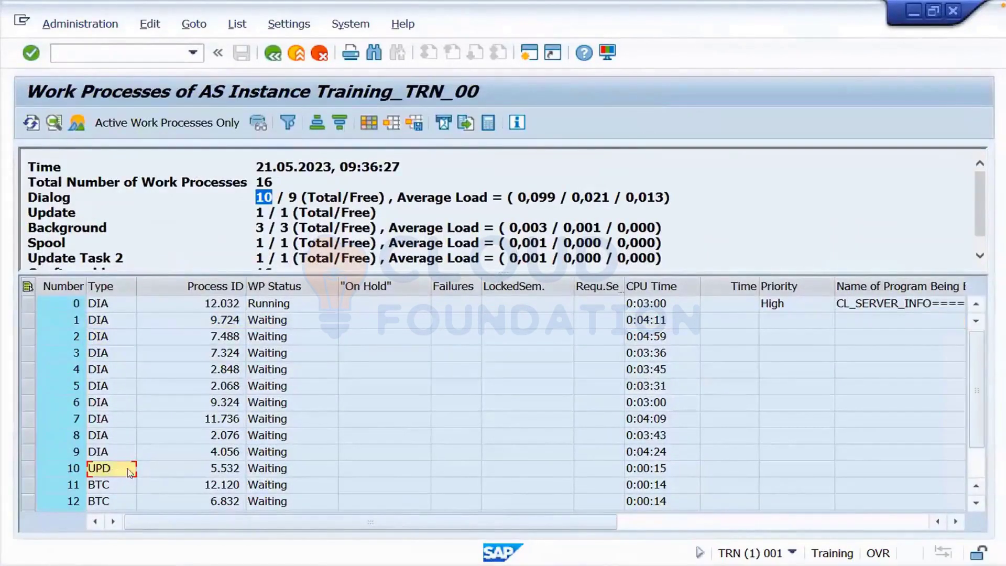
click(165, 473)
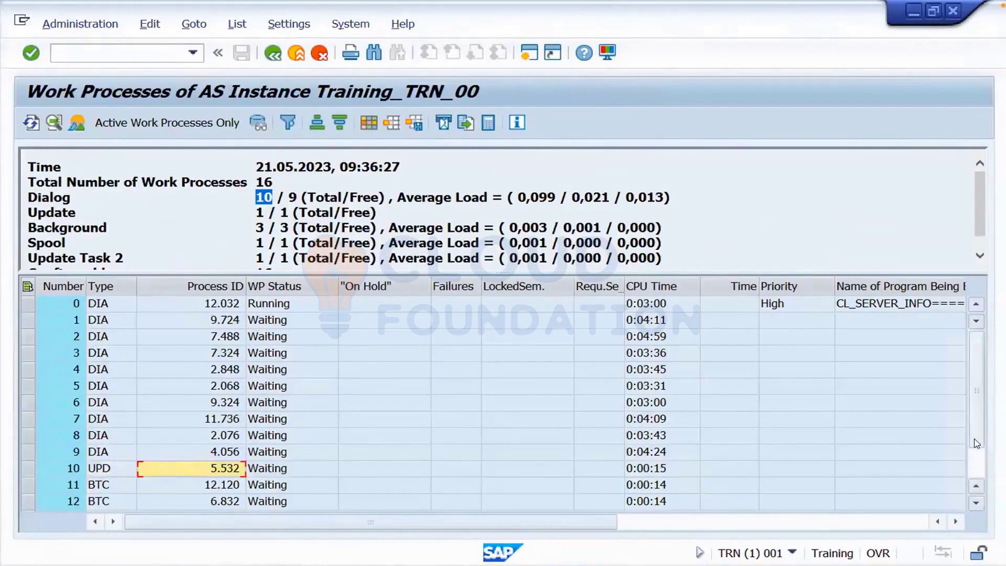
drag(977, 447, 977, 466)
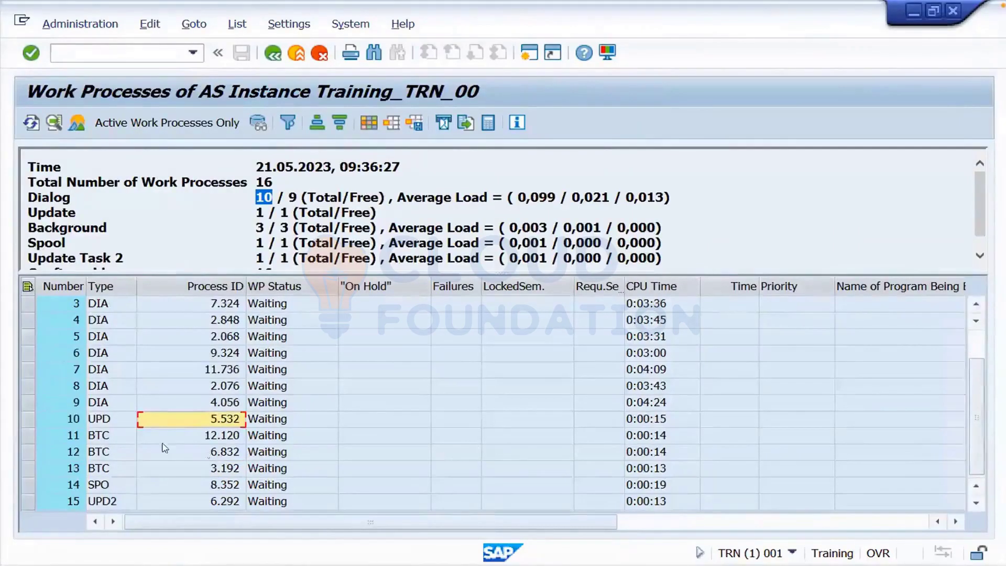
click(126, 425)
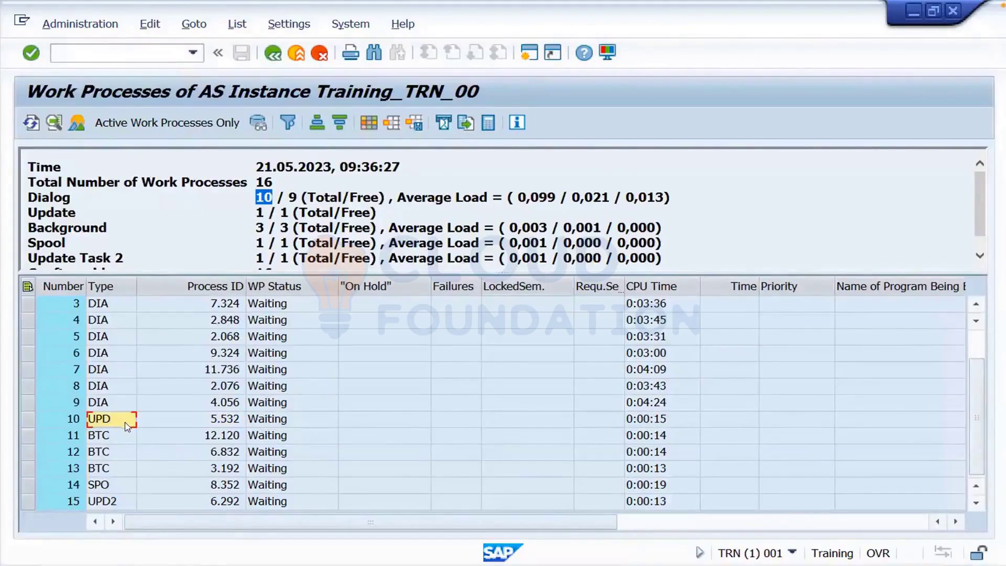
- Select background process rows 11 and 12 and the SPO spool process in row 14
click(28, 436)
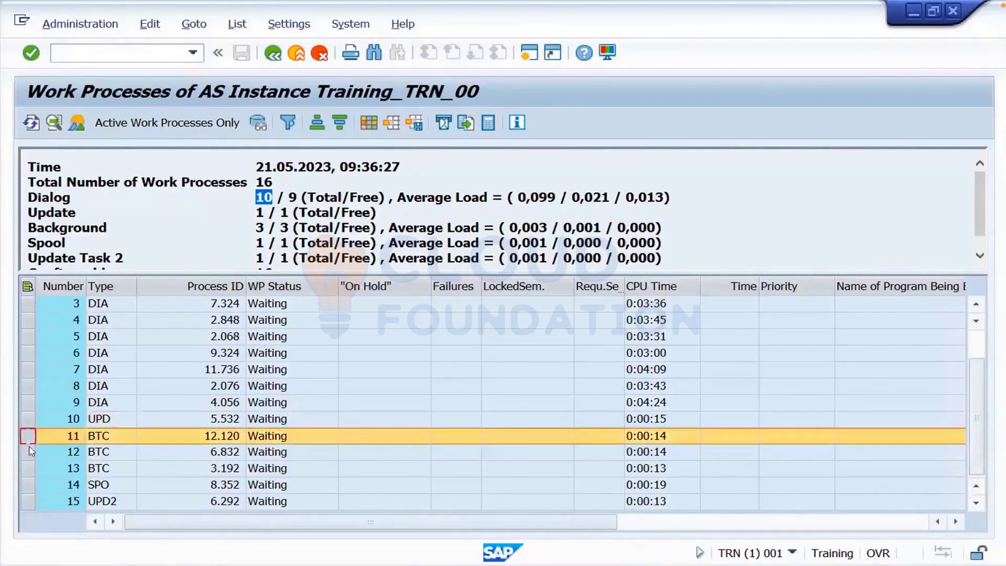
click(29, 453)
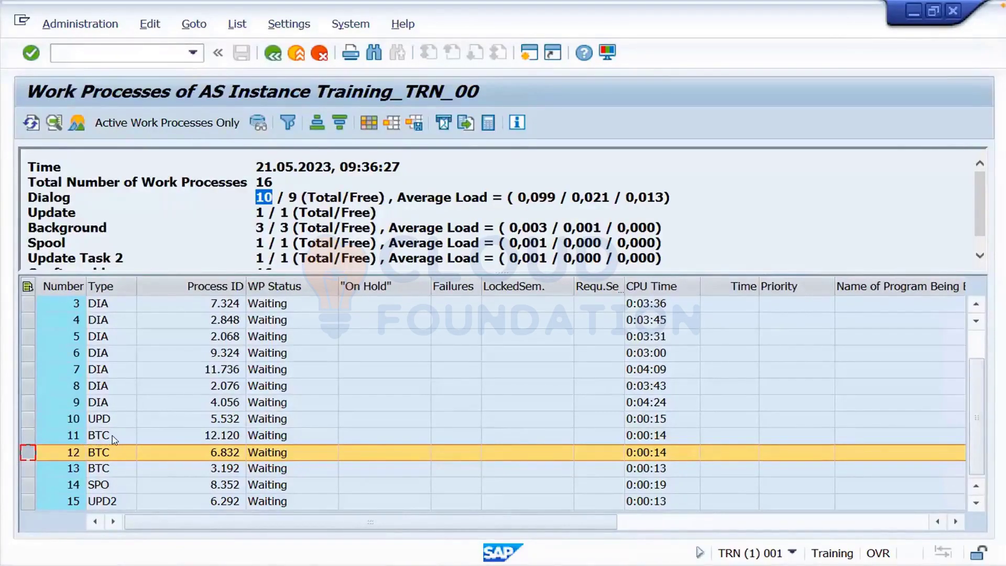
click(29, 481)
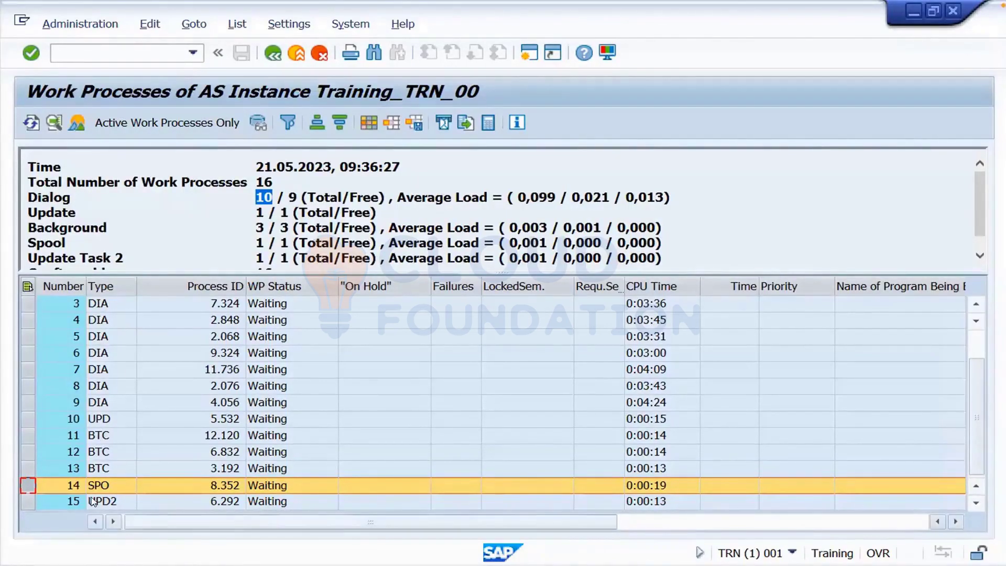
- Point out the Waiting statuses of rows 3, 6 and 9, then switch to the WPS presentation
click(290, 306)
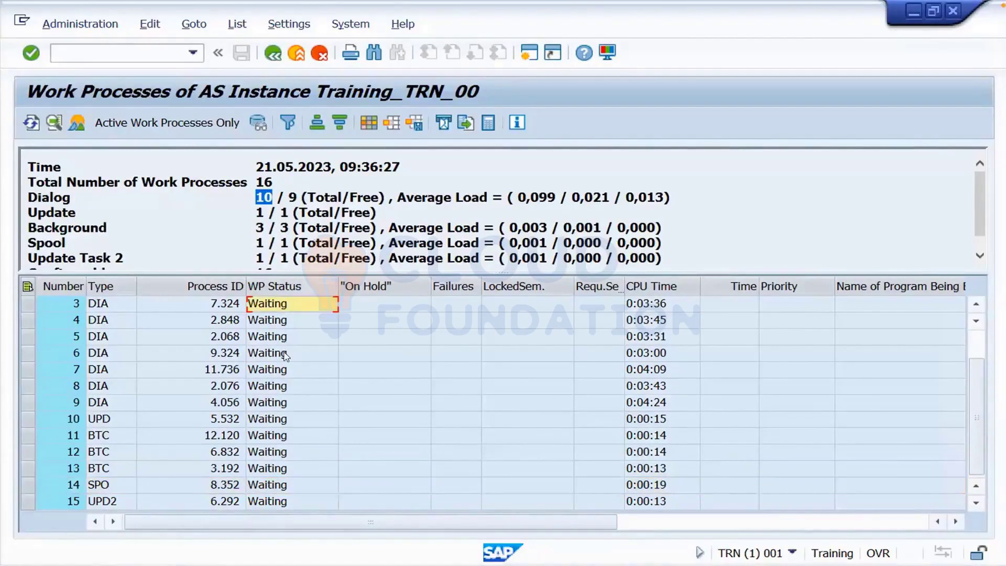
click(286, 355)
click(288, 404)
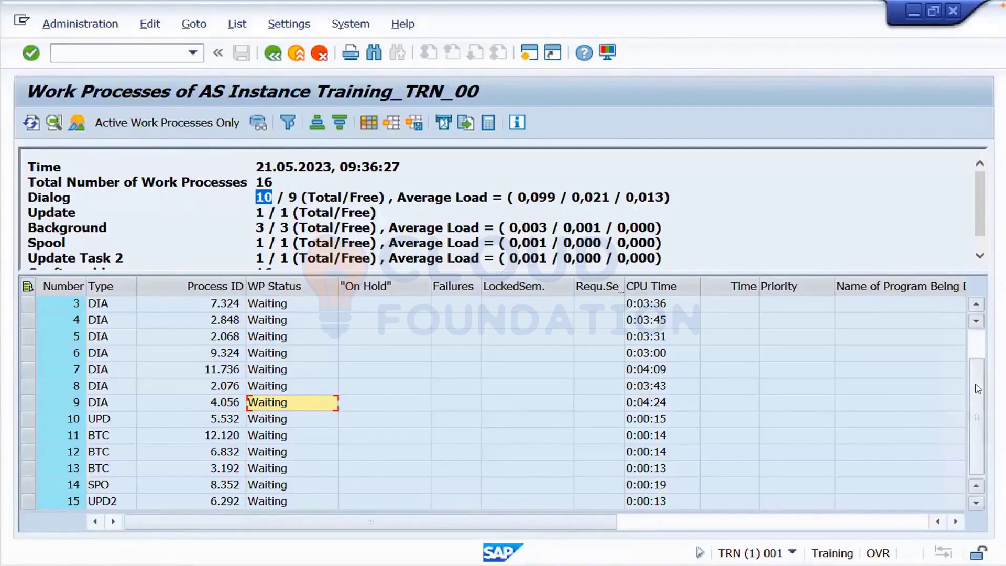
drag(977, 389, 978, 361)
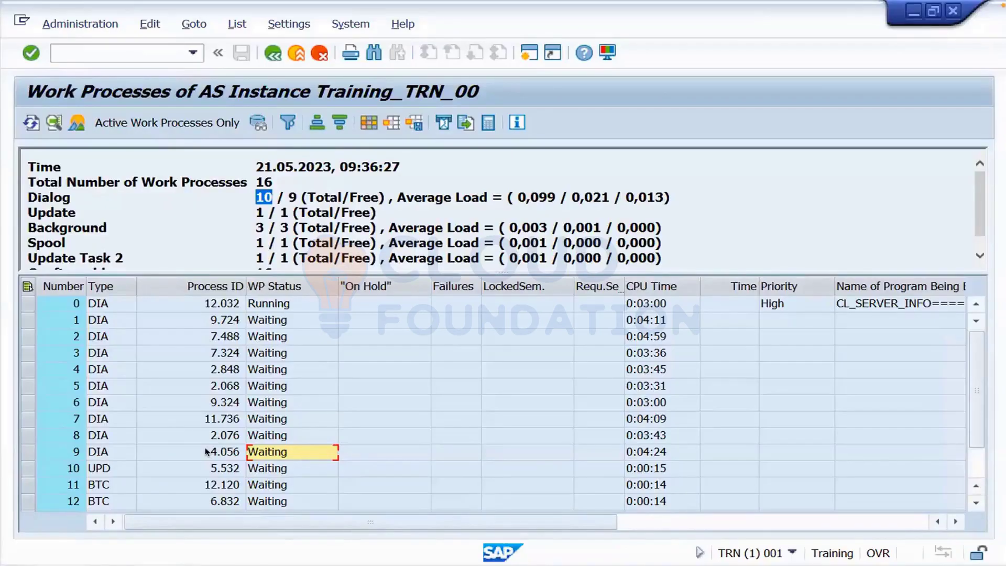
key(ctrl+Left)
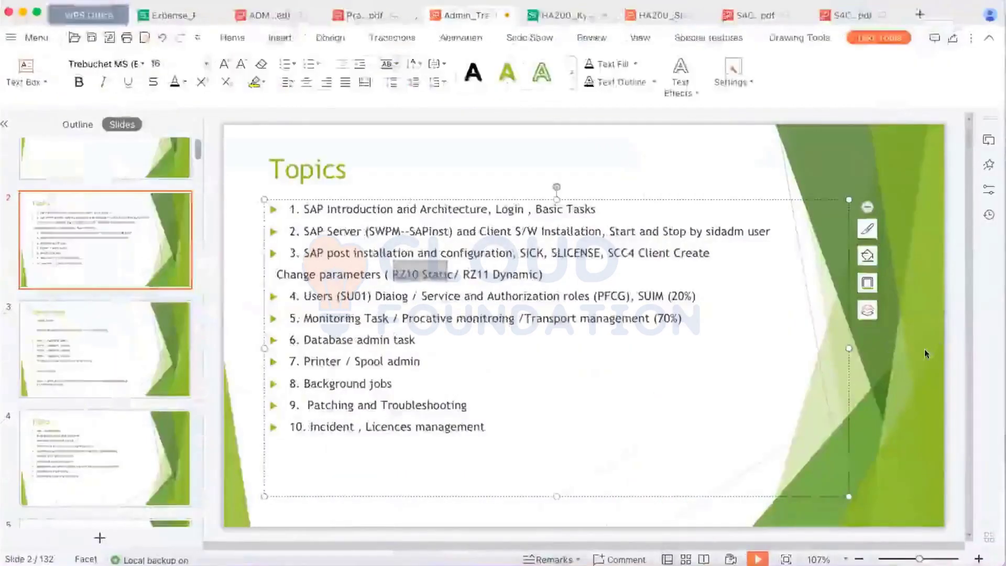
- Deselect the Topics text box and switch back to the SAP work process list
click(925, 349)
key(ctrl+Right)
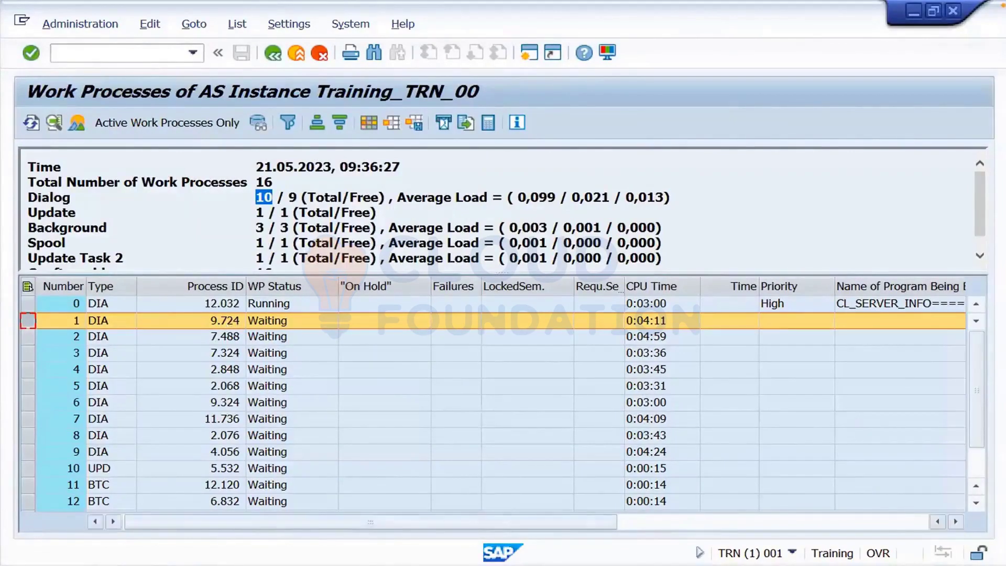
- Launch Task Manager from the taskbar and move it right over SAP, showing 14.3 of 32.0 GB memory
right_click(361, 564)
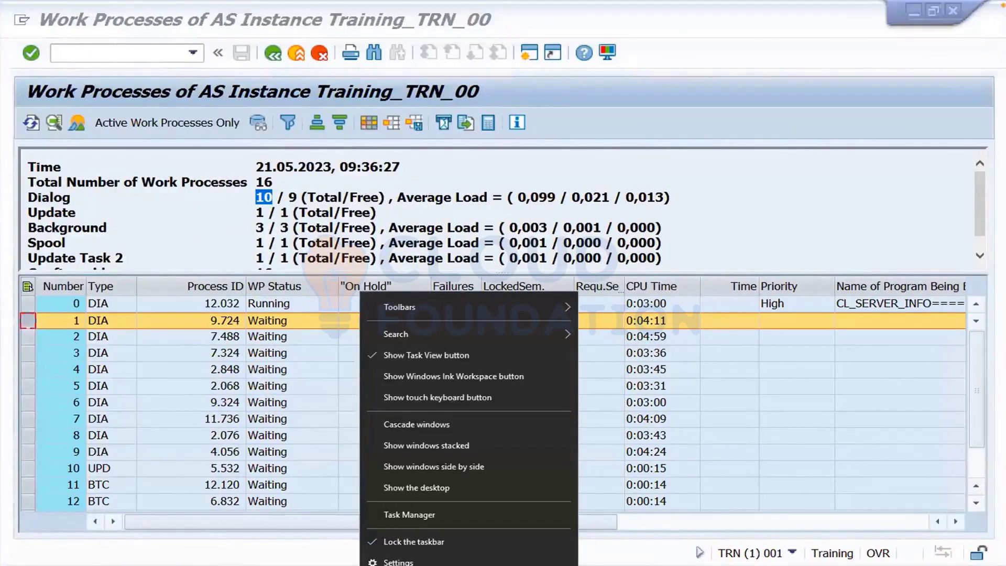
key(k)
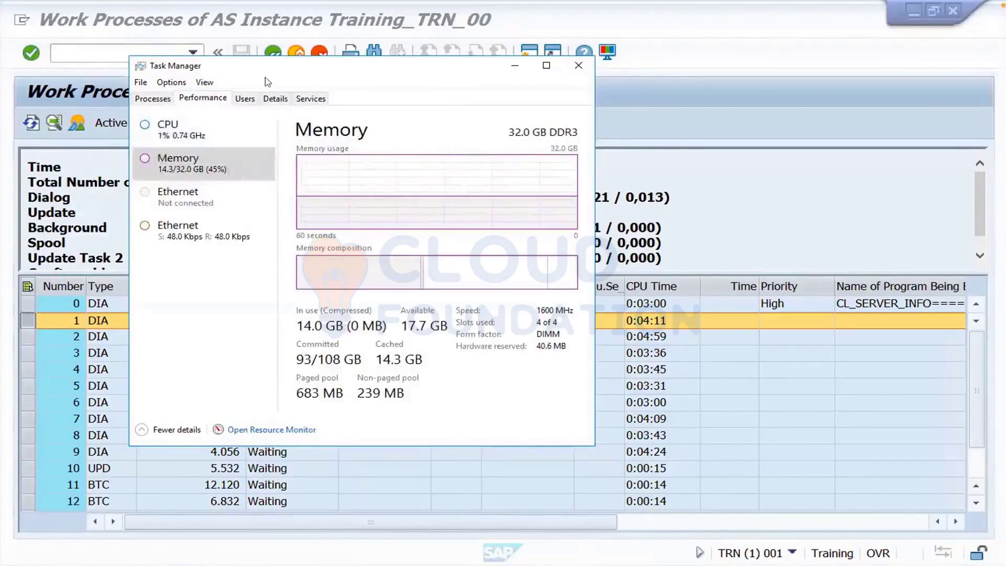
drag(281, 73, 506, 108)
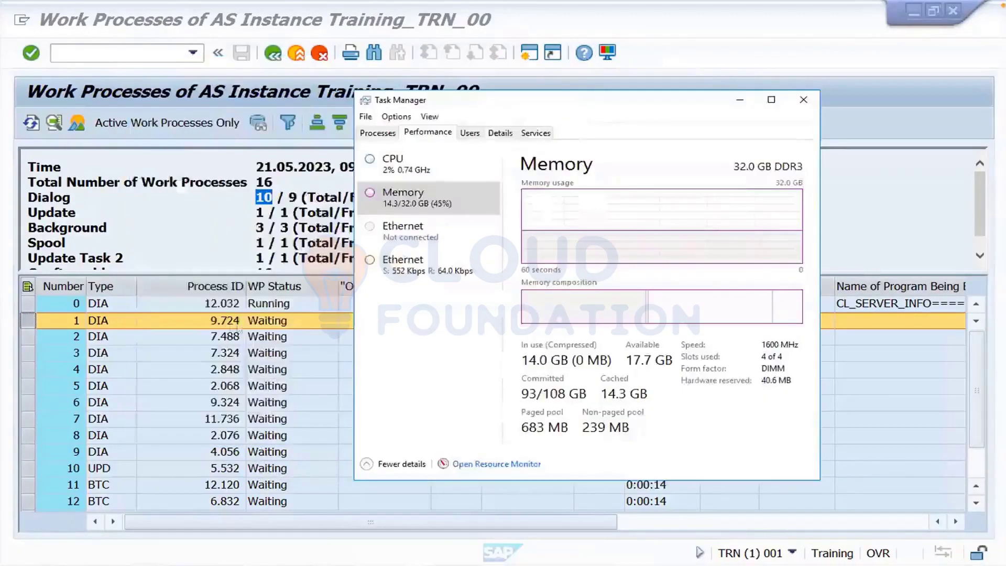
- Show Task Manager's per-process Details list sorted by PID and browse it
click(387, 135)
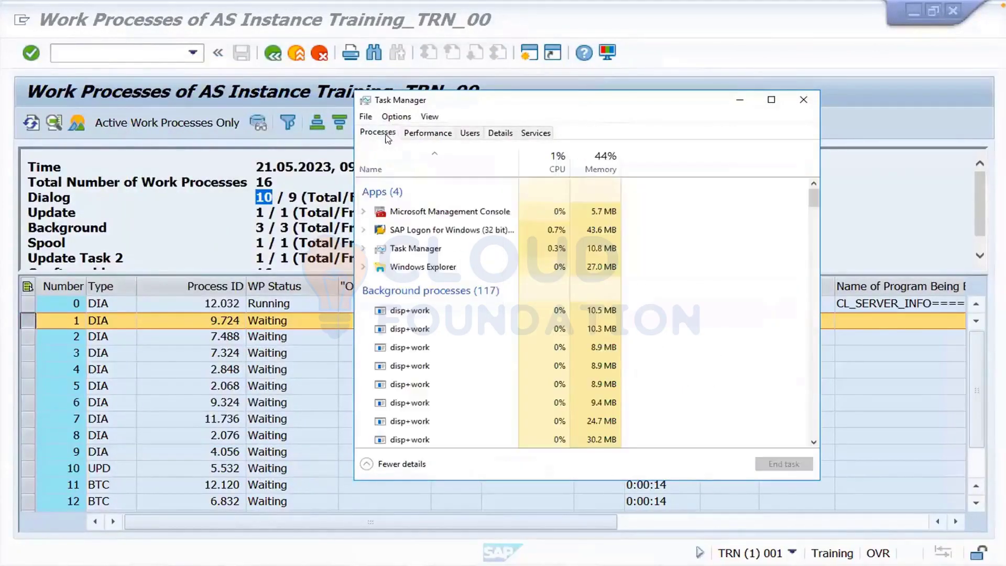
click(499, 134)
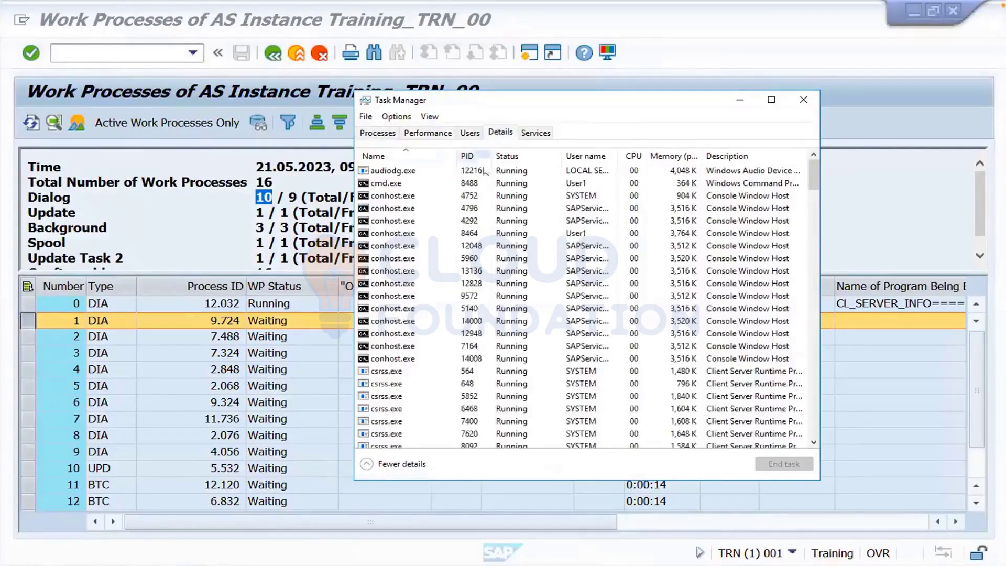
click(472, 156)
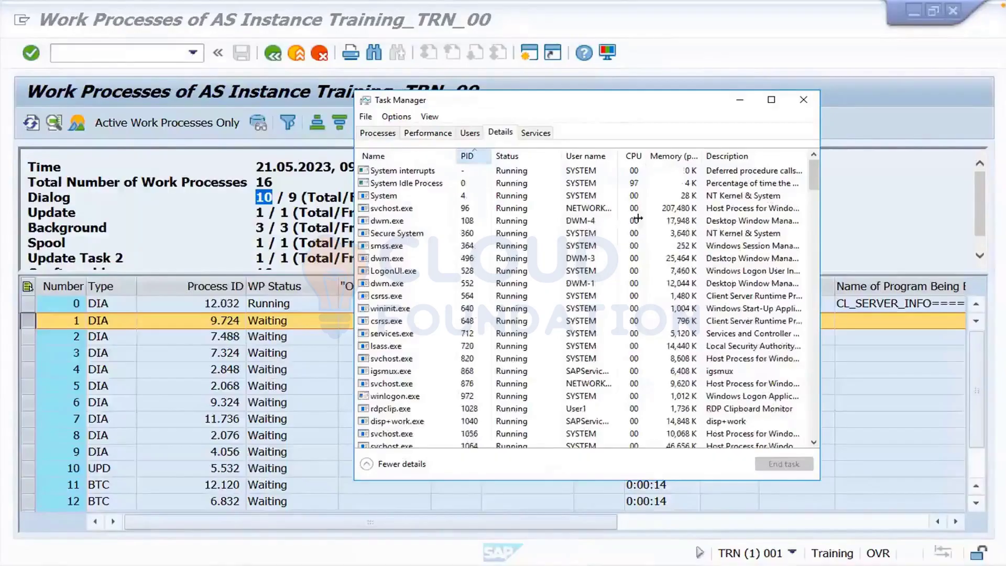
click(815, 268)
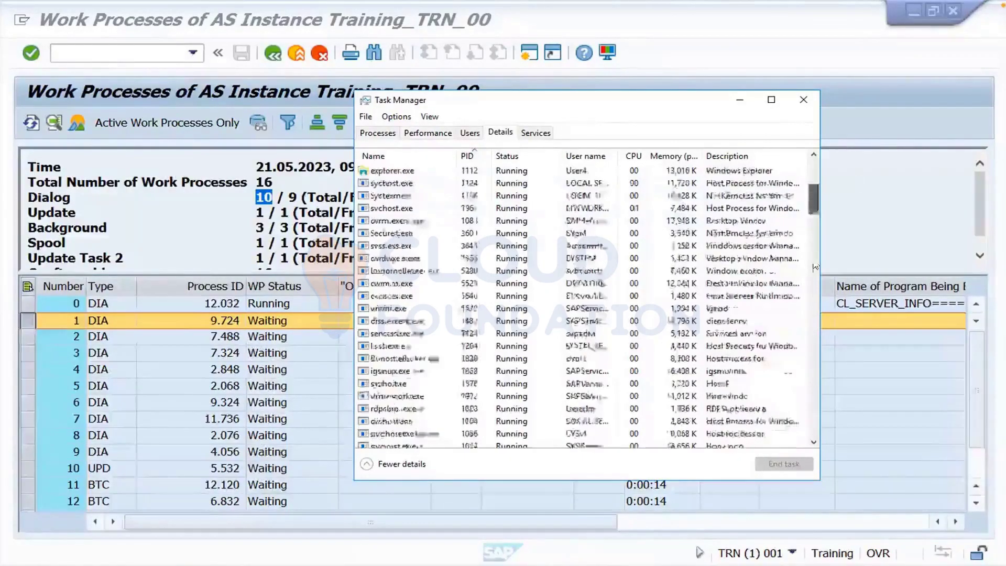
scroll(807, 288, down, 15)
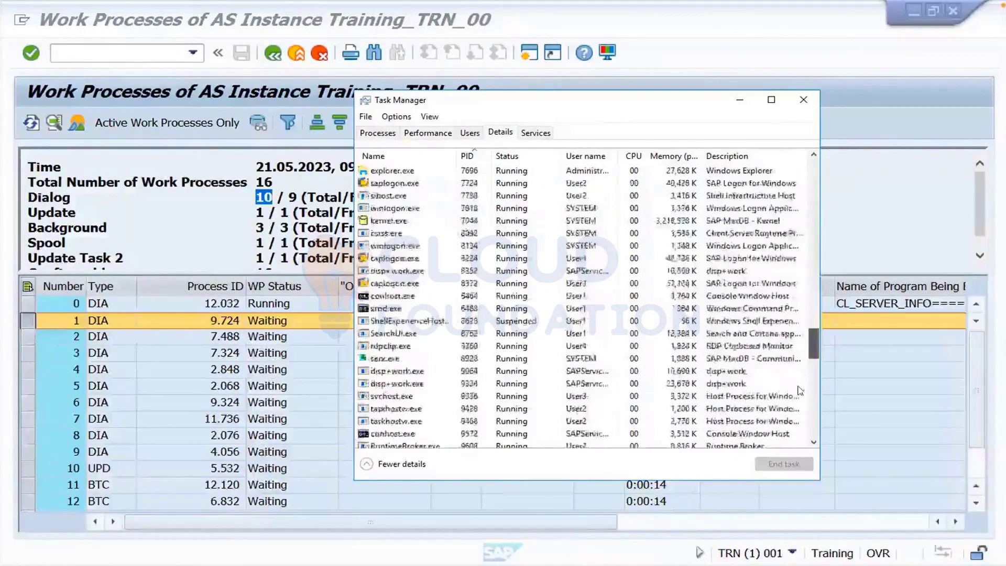
scroll(801, 390, down, 5)
scroll(801, 382, up, 1)
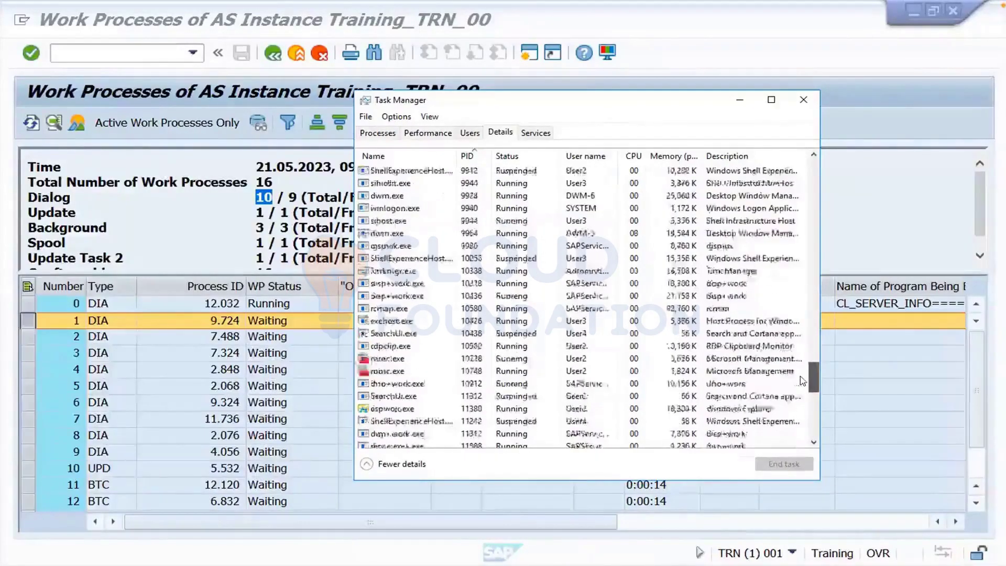
scroll(802, 373, up, 2)
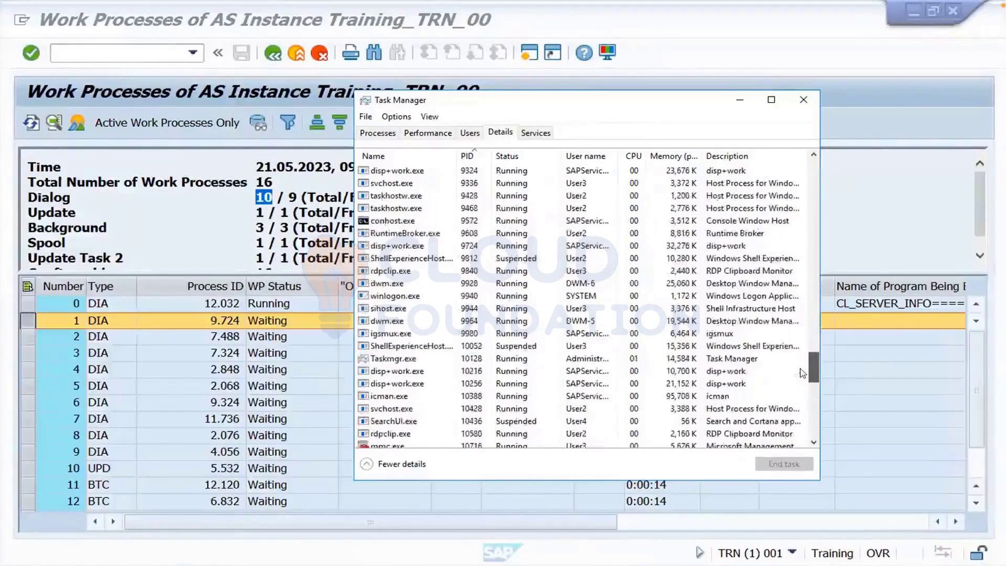
- End the disp+work.exe process with PID 9724, then minimize Task Manager
click(408, 246)
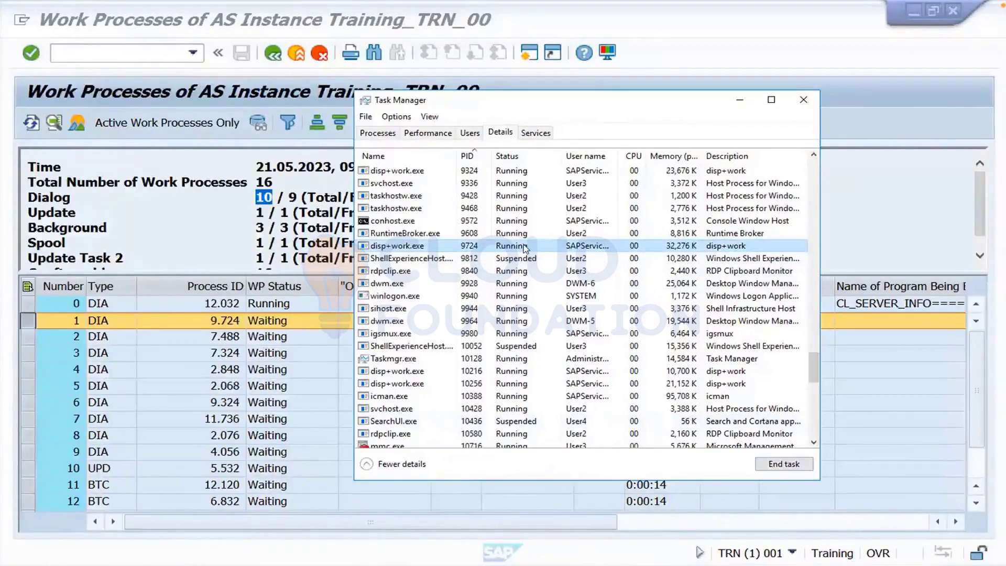
click(770, 465)
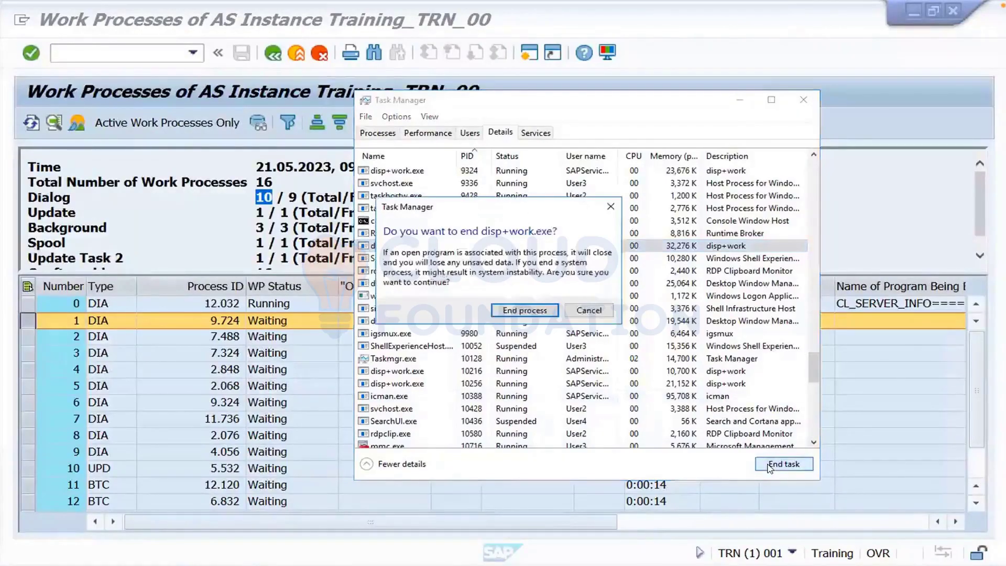
click(520, 311)
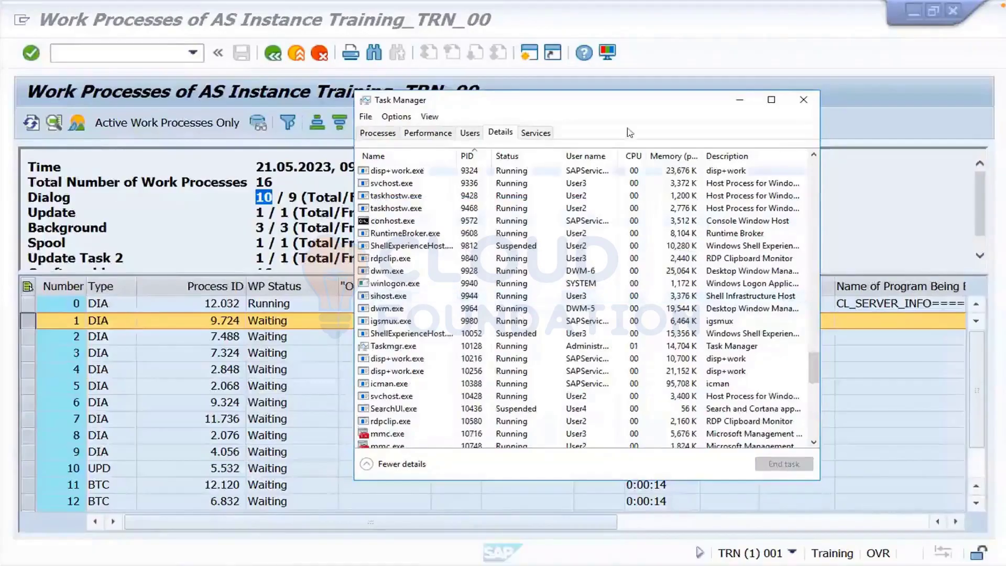
click(736, 105)
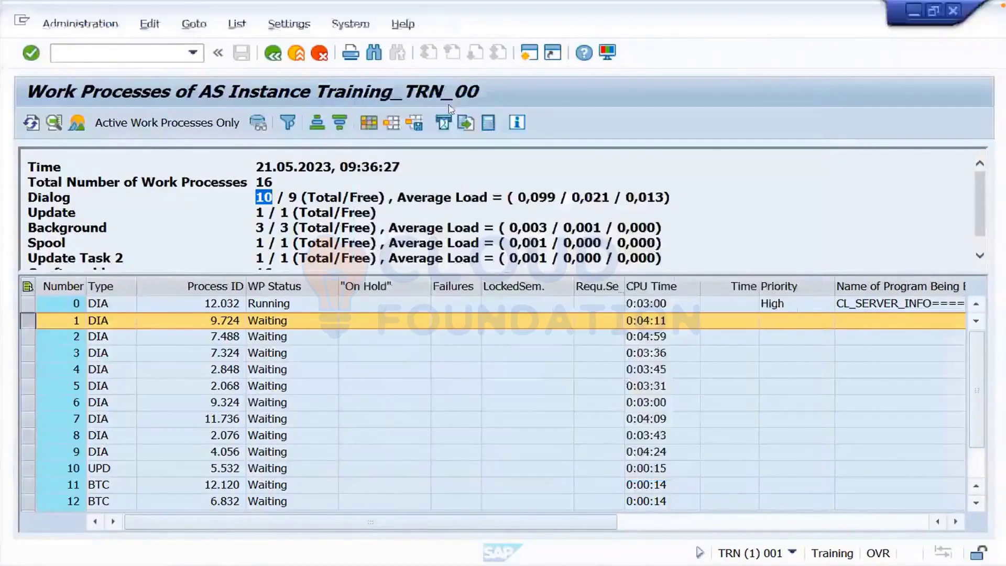
- Refresh SM50 until work process 1 restarts with PID 6.200 and 1 failure, then select its row
click(30, 123)
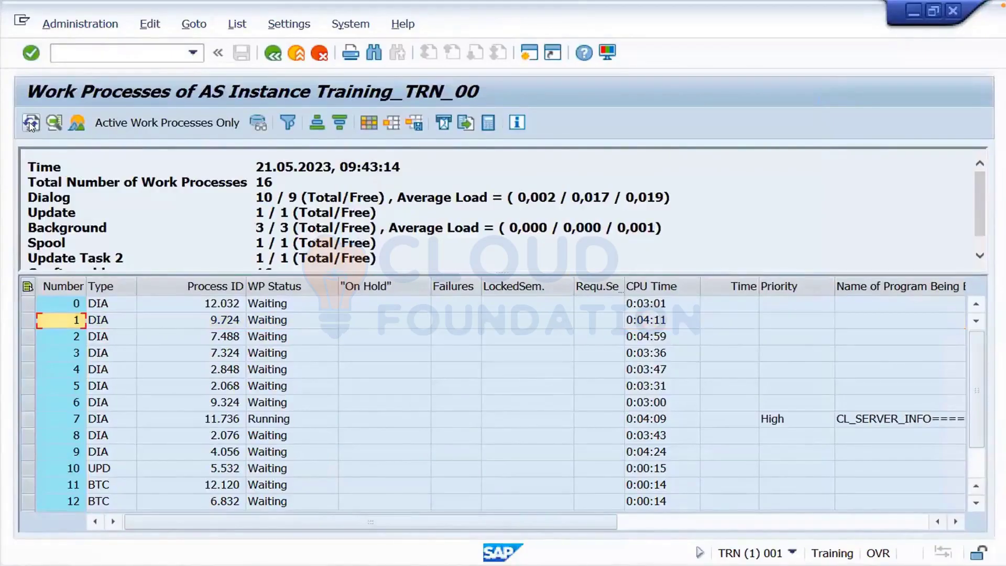
click(31, 123)
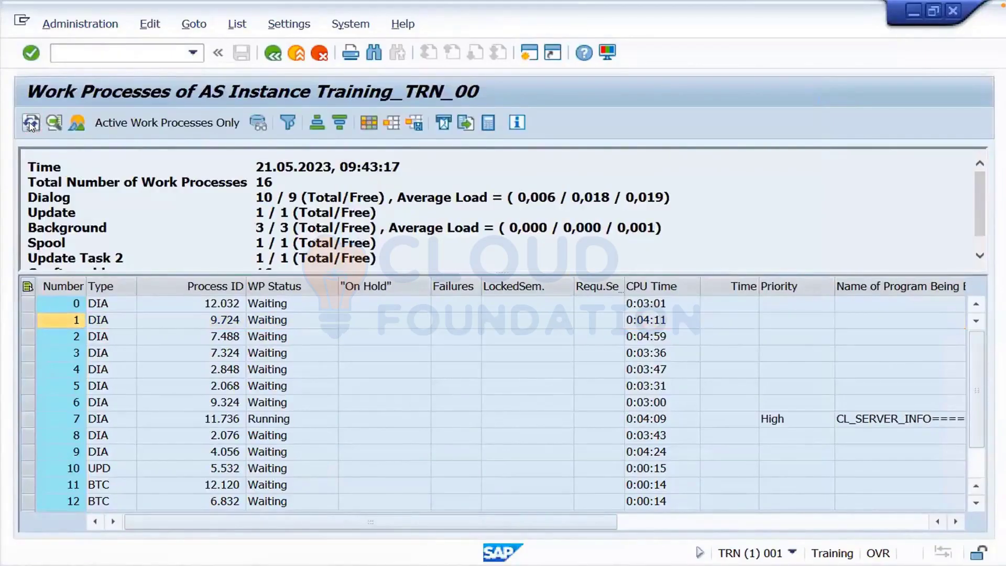
click(30, 123)
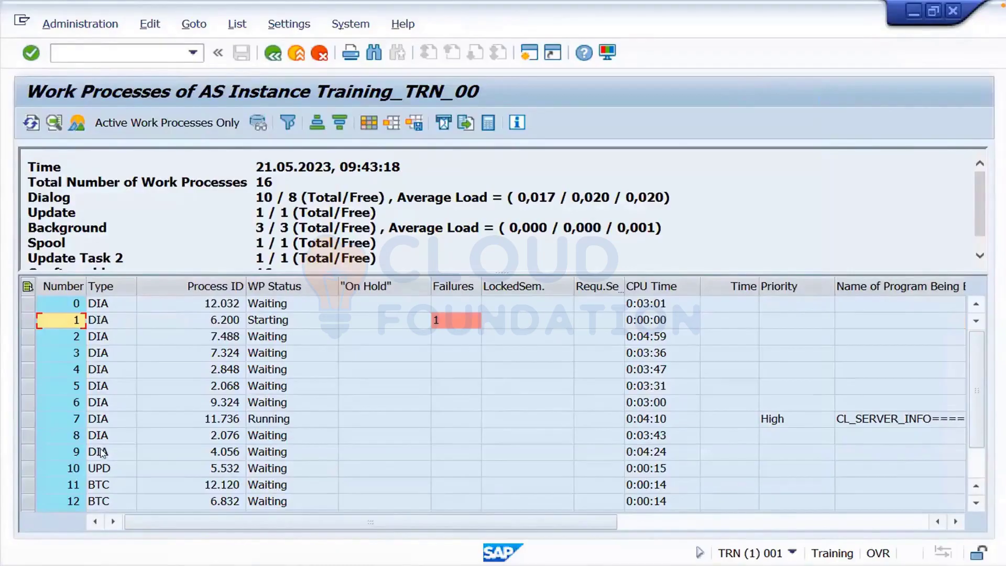
click(446, 319)
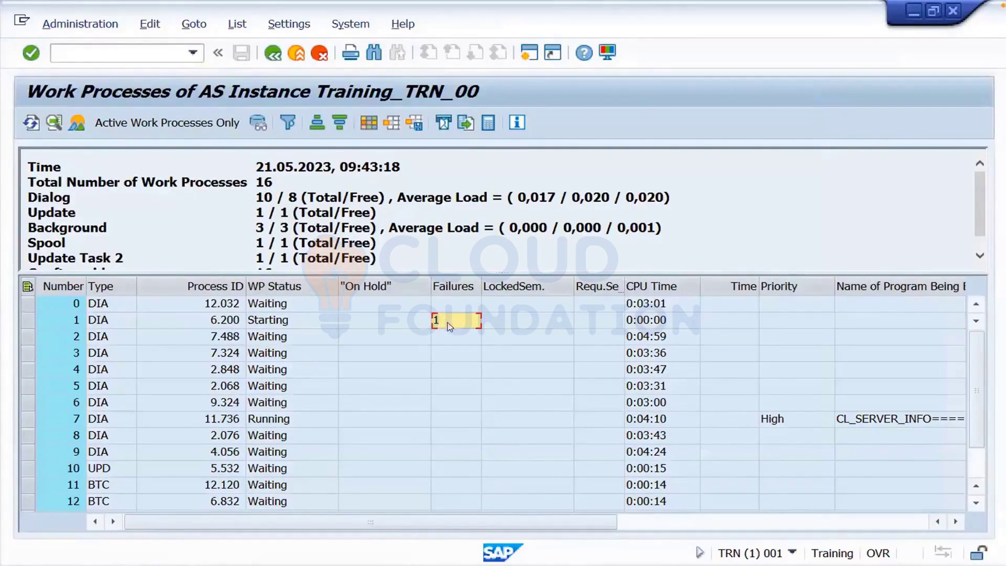
click(446, 352)
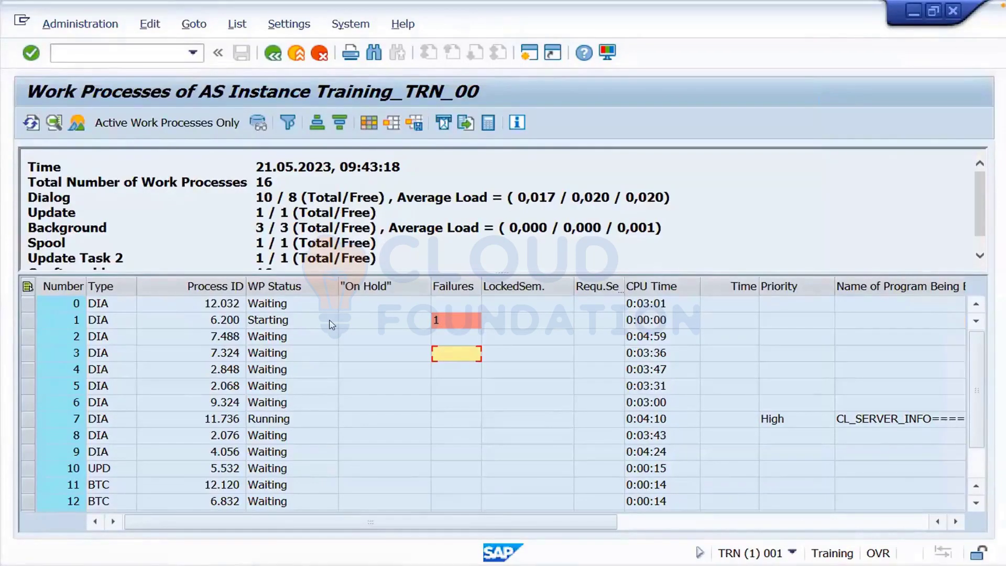
click(28, 320)
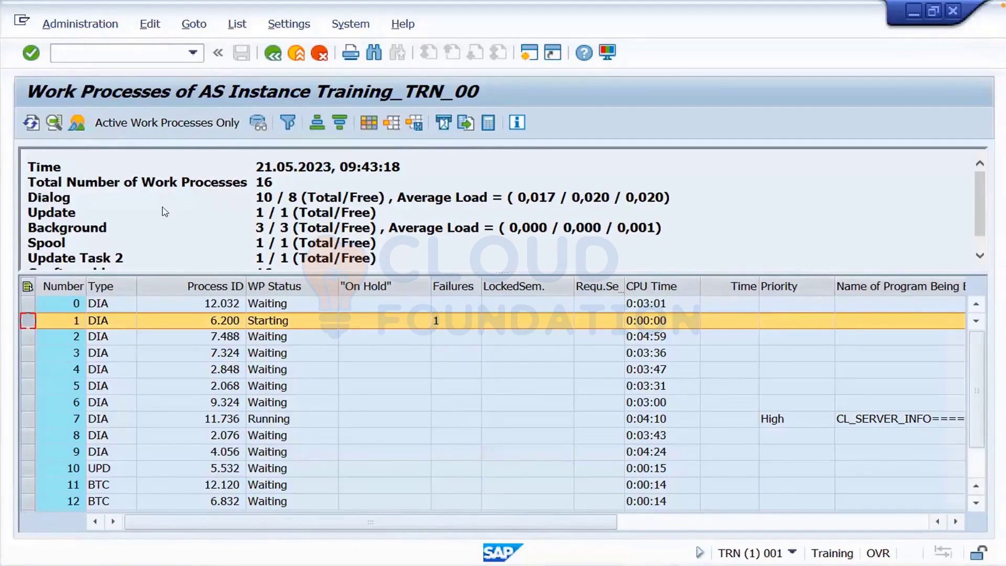
click(84, 23)
click(151, 25)
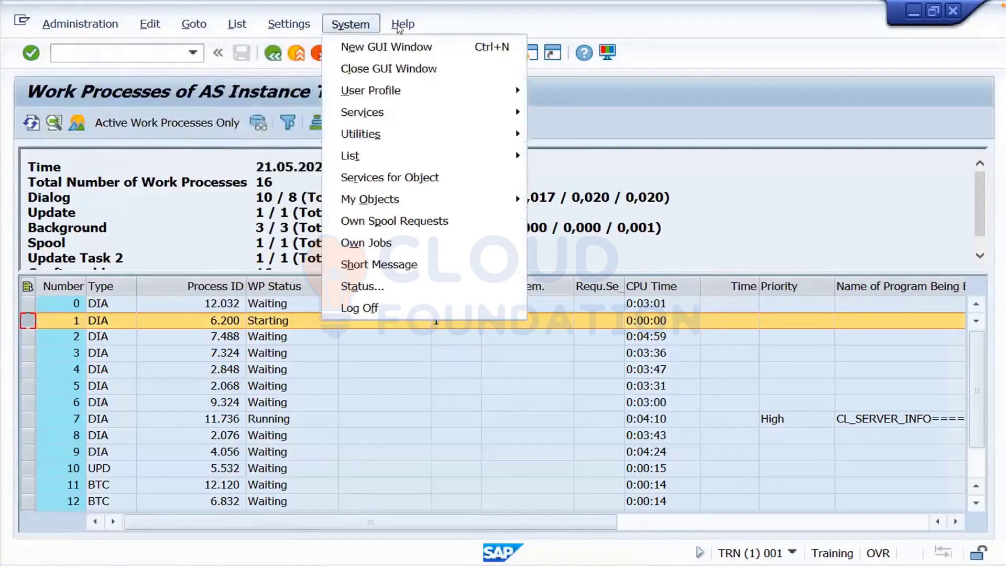
click(297, 26)
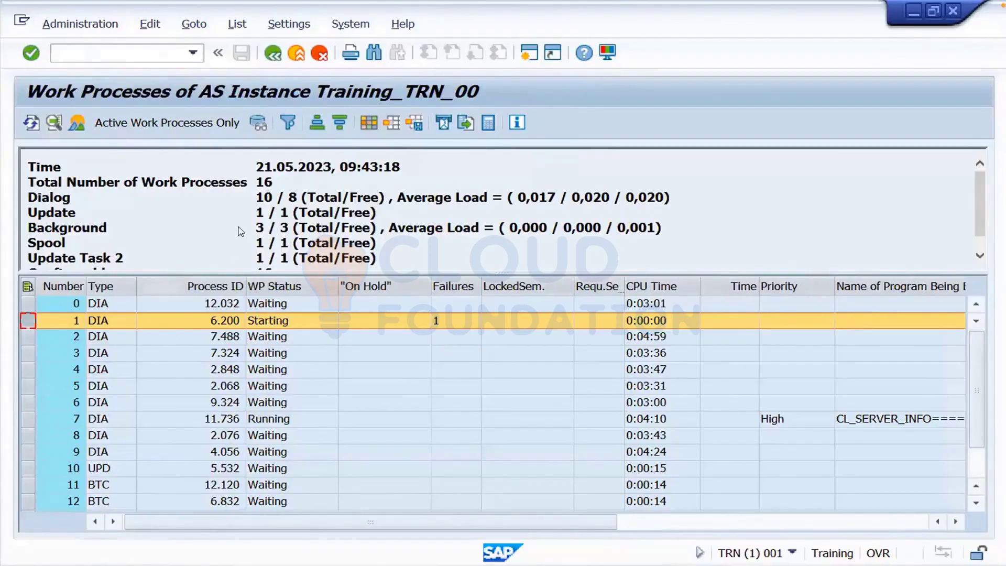
click(94, 25)
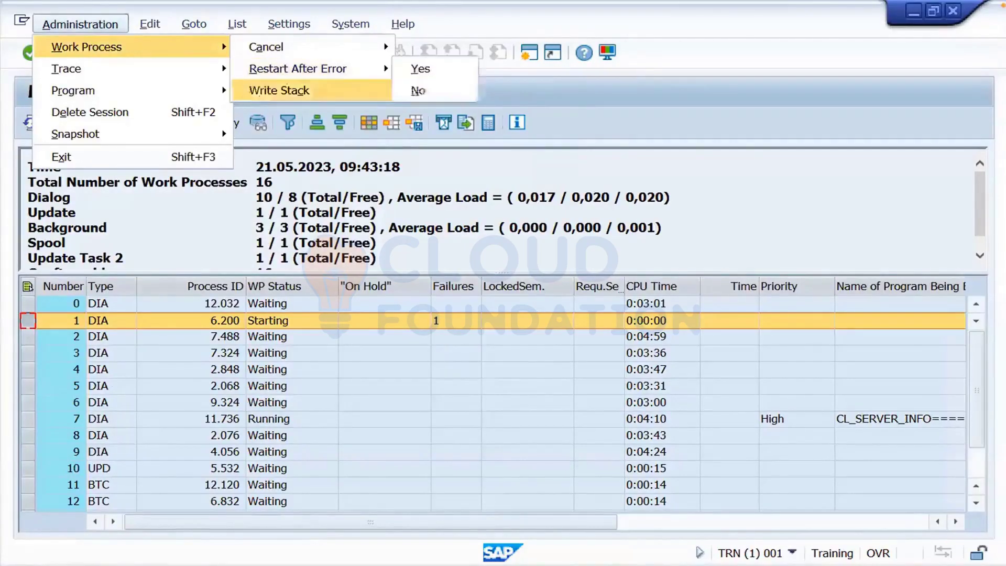
mouse_move(161, 71)
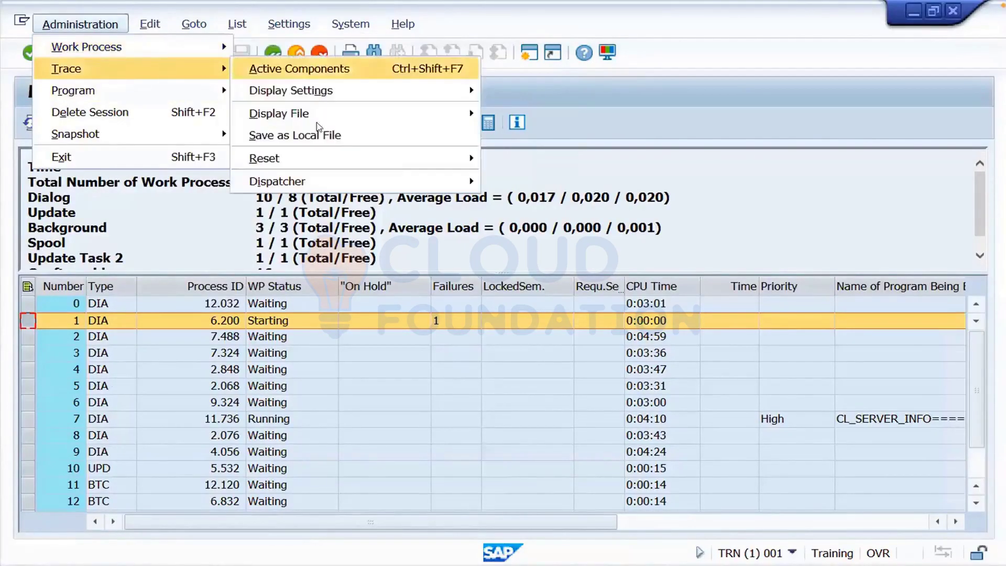
click(625, 184)
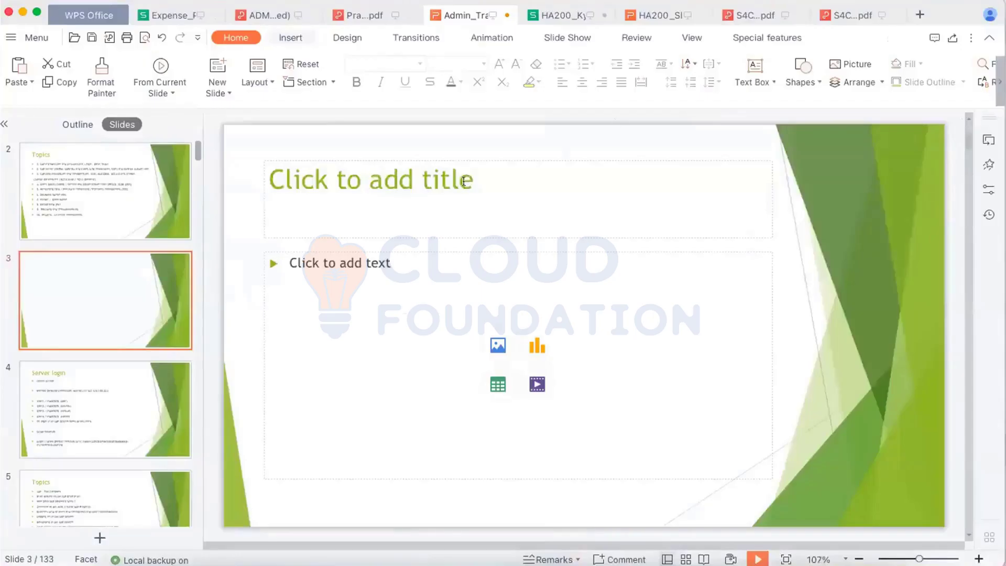
- Title slide 3 'Monitoring task', shorten the title box, and begin the bullet 'SM50 ( Check Process Dialog, Update, bacj'
click(464, 182)
text(Moni)
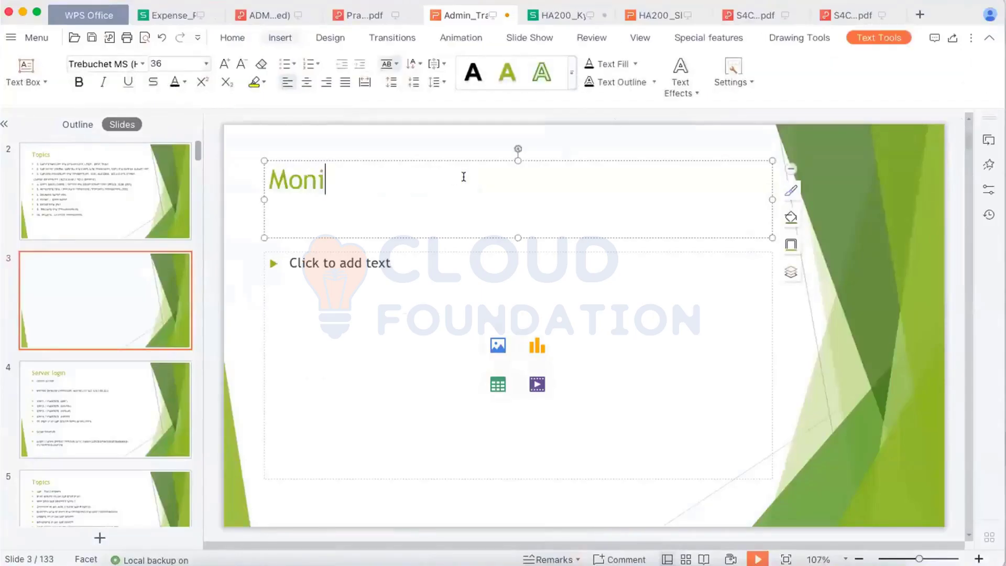
text(toring tas)
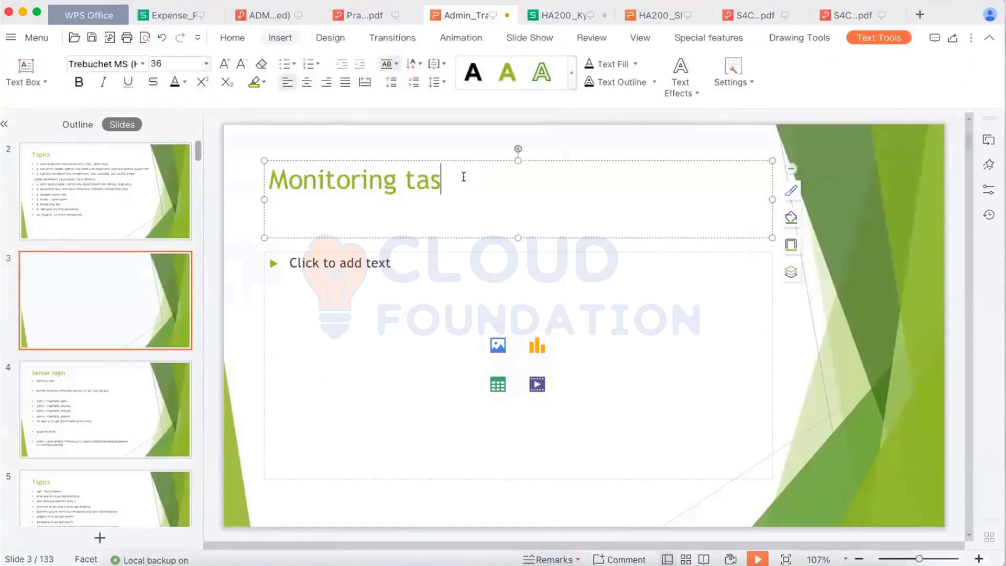
text(k)
drag(514, 233, 515, 198)
click(438, 260)
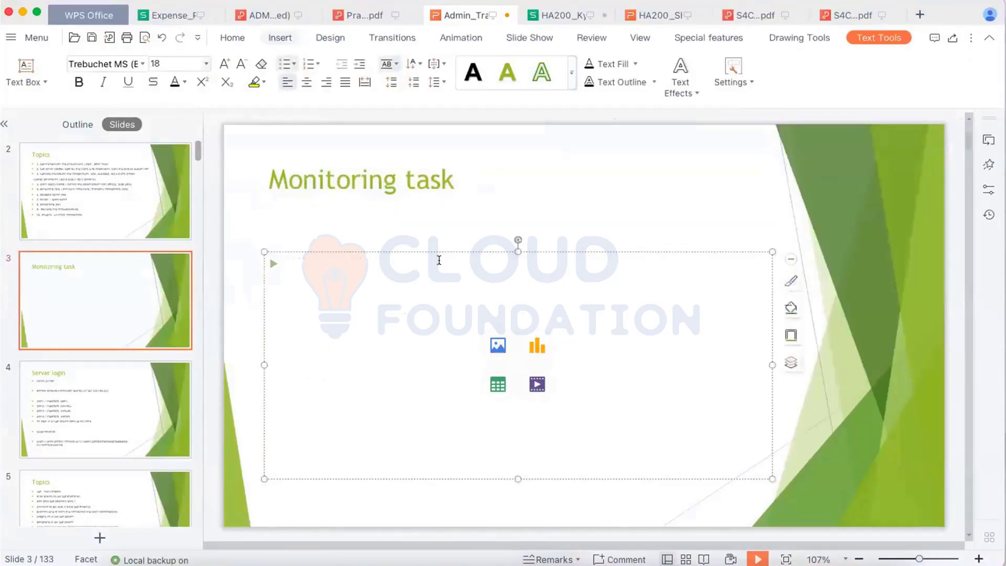
text(SM)
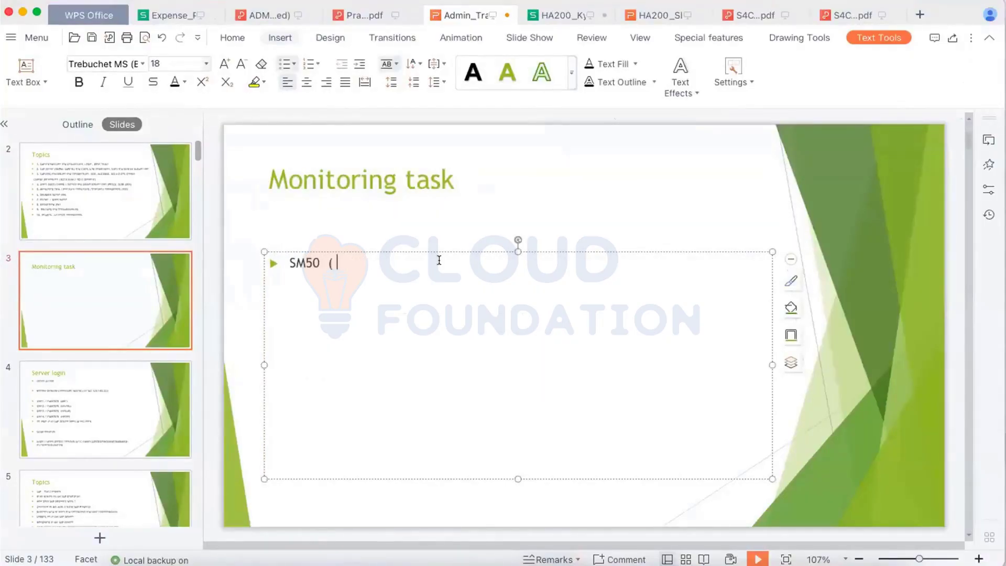
text(50  ( Check Proces)
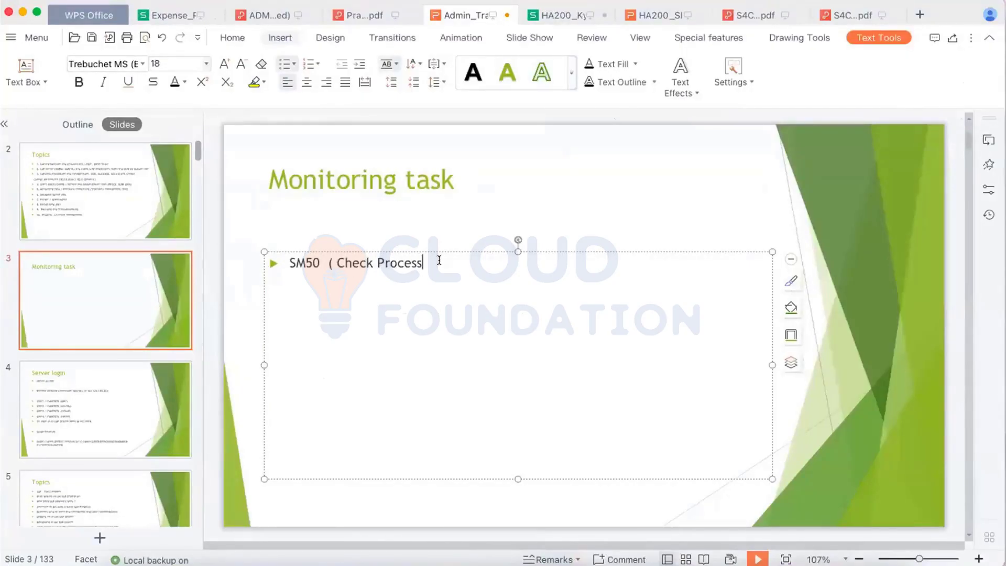
text(s  Dialog , Updat)
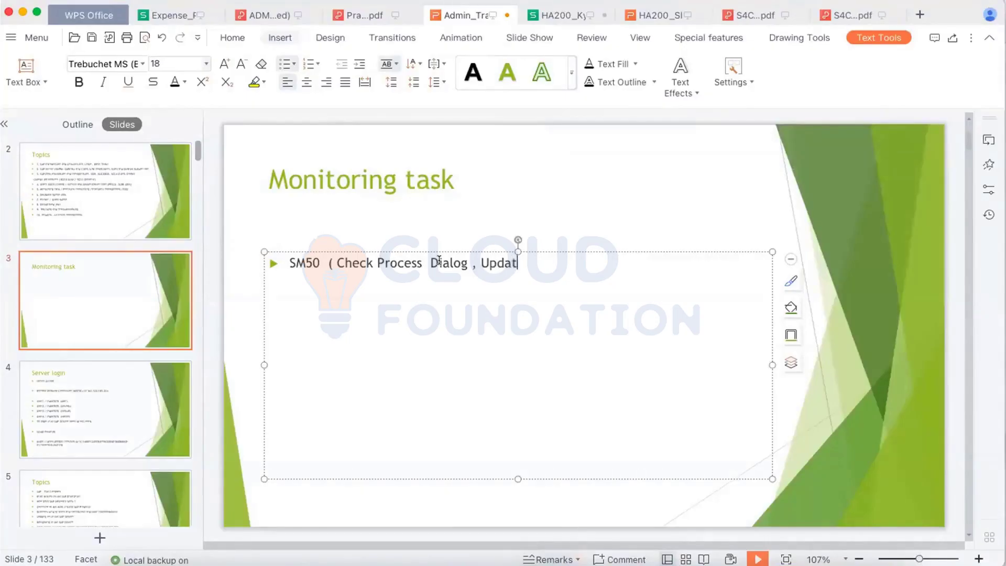
text(e, bacj)
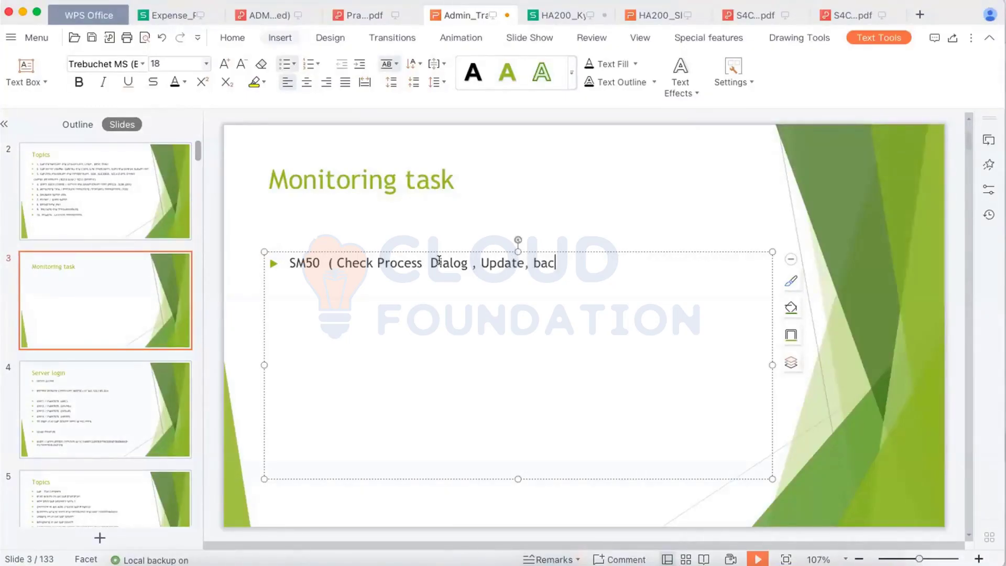
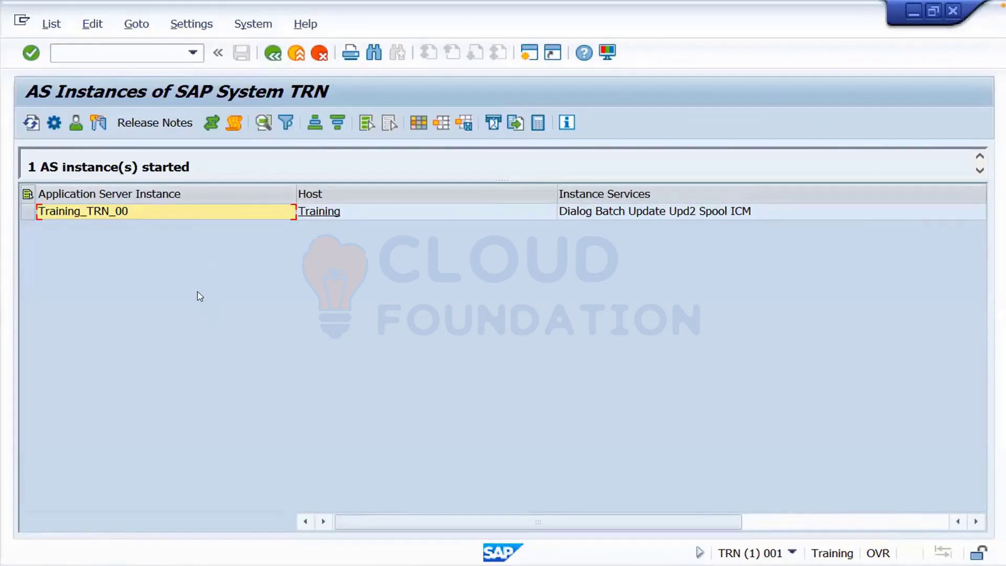
key(F3)
key(Return)
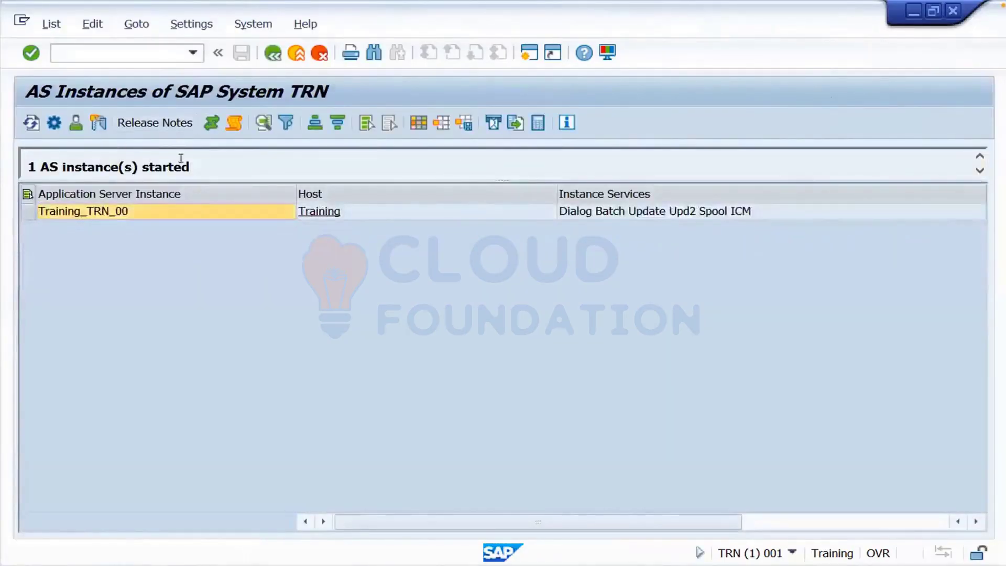
drag(190, 164, 28, 166)
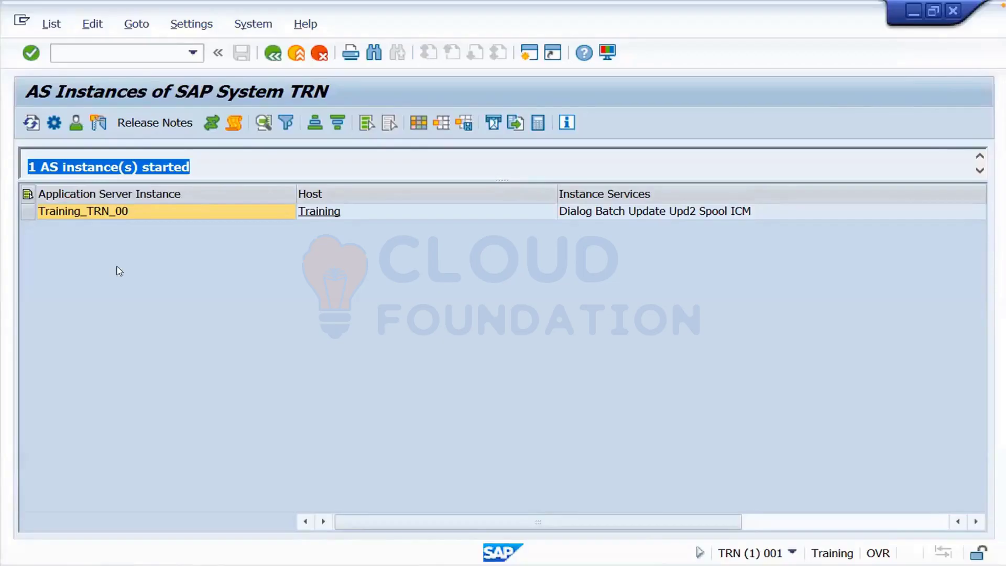
key(ctrl+Left)
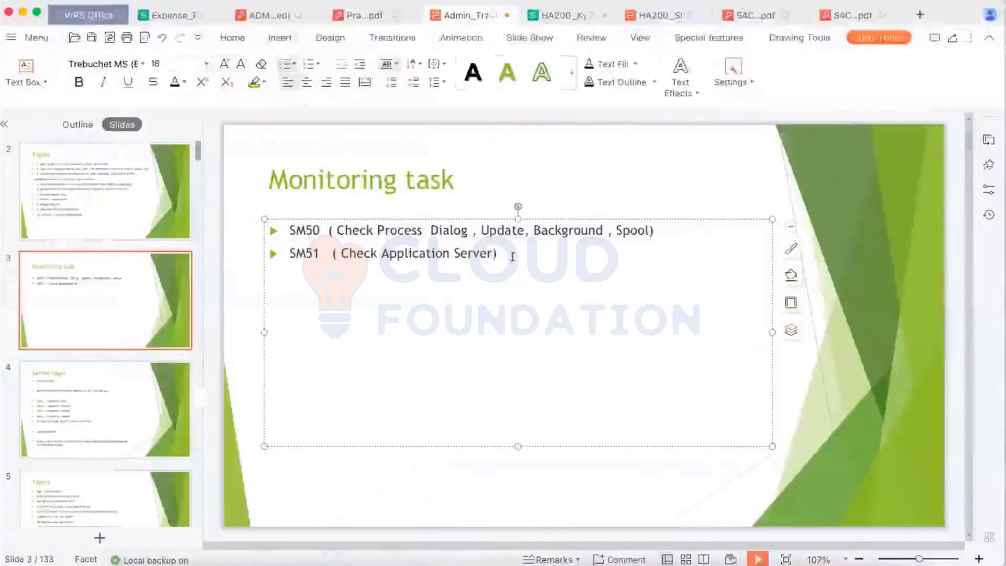
- Add the third bullet 'SM21 (System logs) Error', then enter /nsm21 in SAP GUI
text(Sm21)
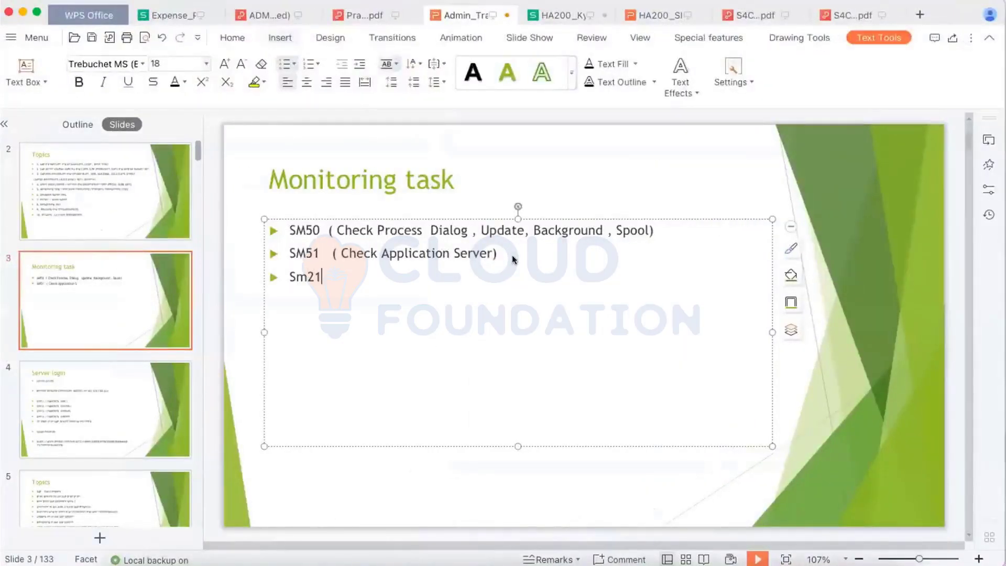
key(BackSpace)
key(BackSpace)
key(BackSpace)
text(M21   ( System log)
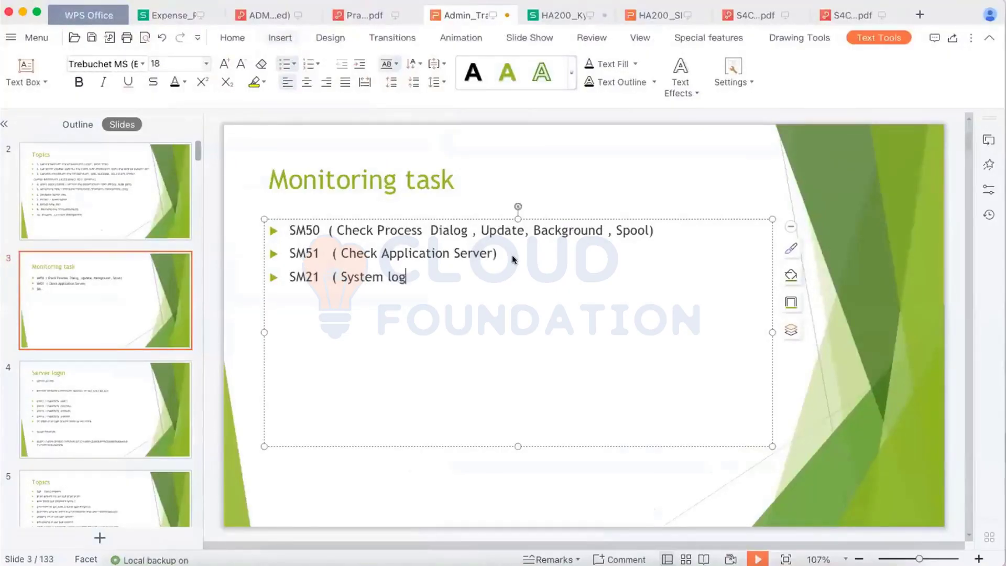
text(s)  Eroor)
key(BackSpace)
key(BackSpace)
key(BackSpace)
text(ror)
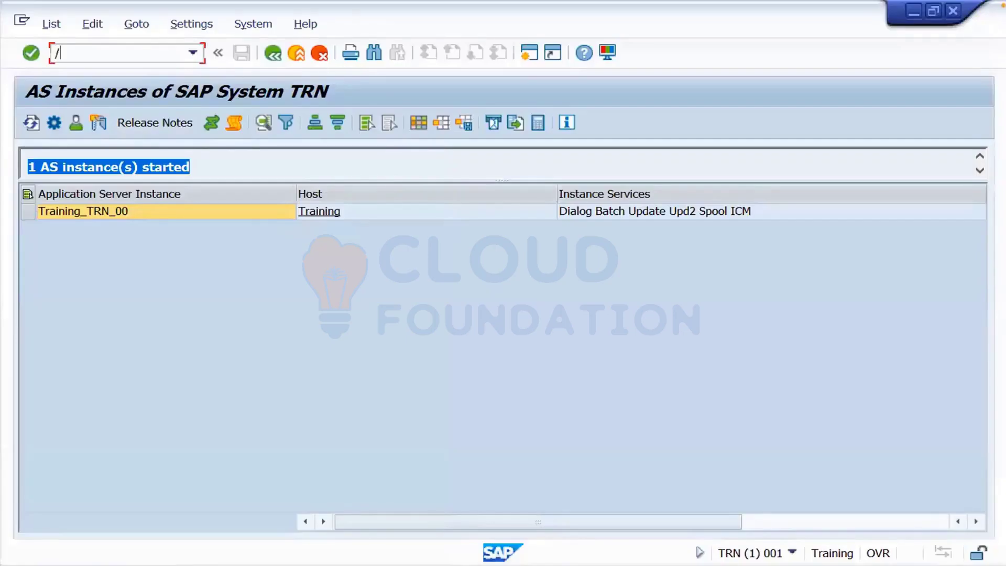
text(/nsm)
text(21)
- List Training_TRN_00's system log messages, select the Priority column, then return to the selection criteria
key(Return)
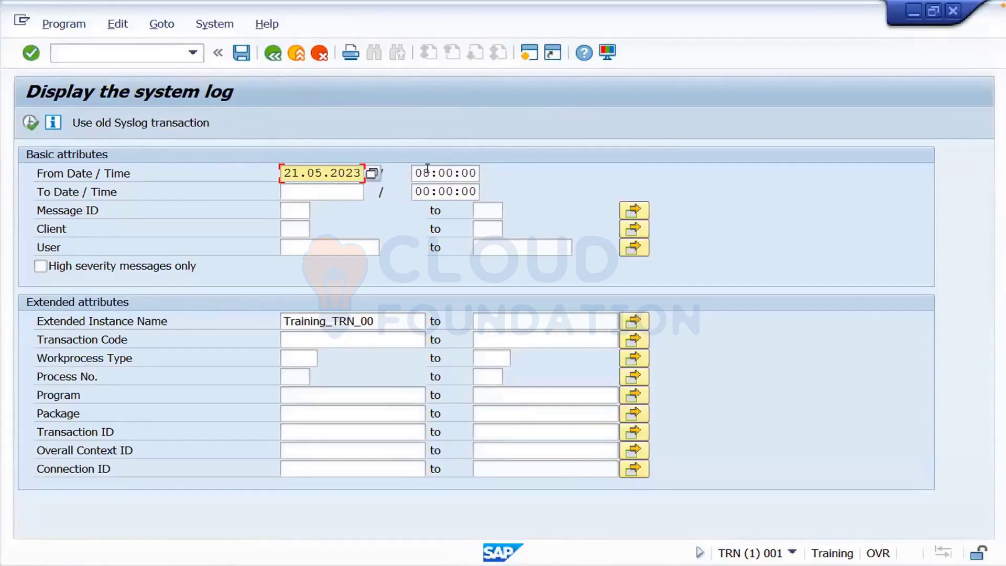
click(30, 123)
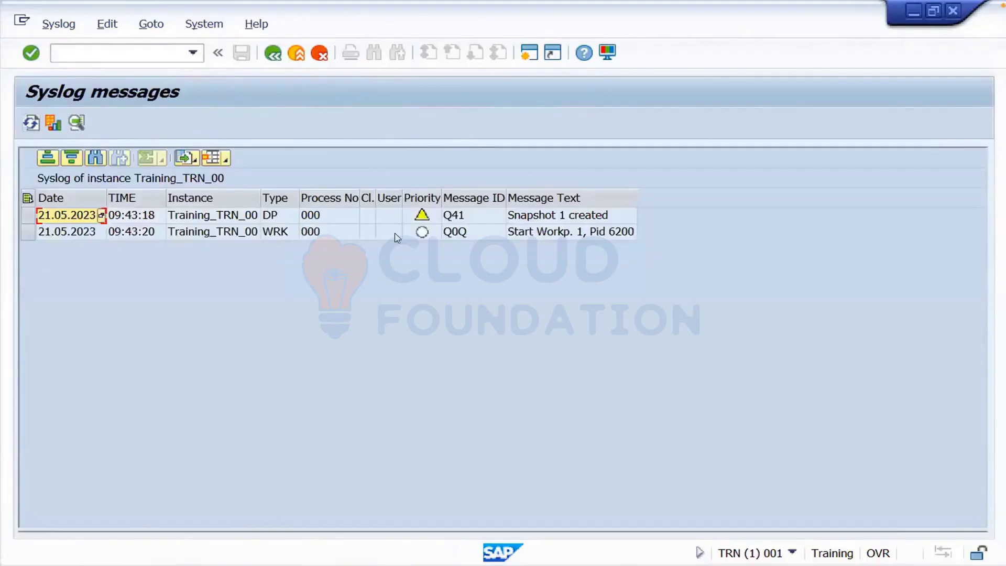
click(422, 215)
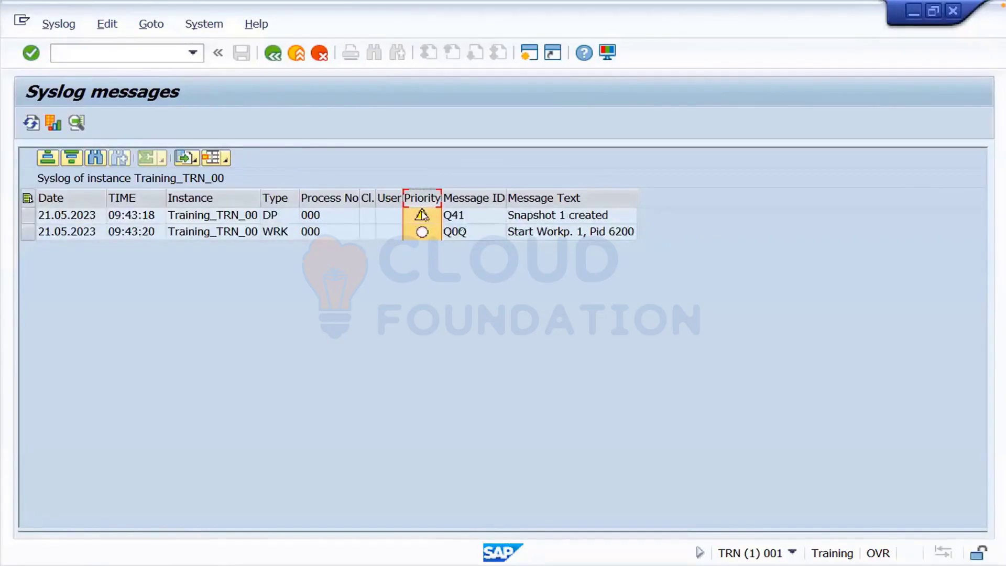
click(273, 53)
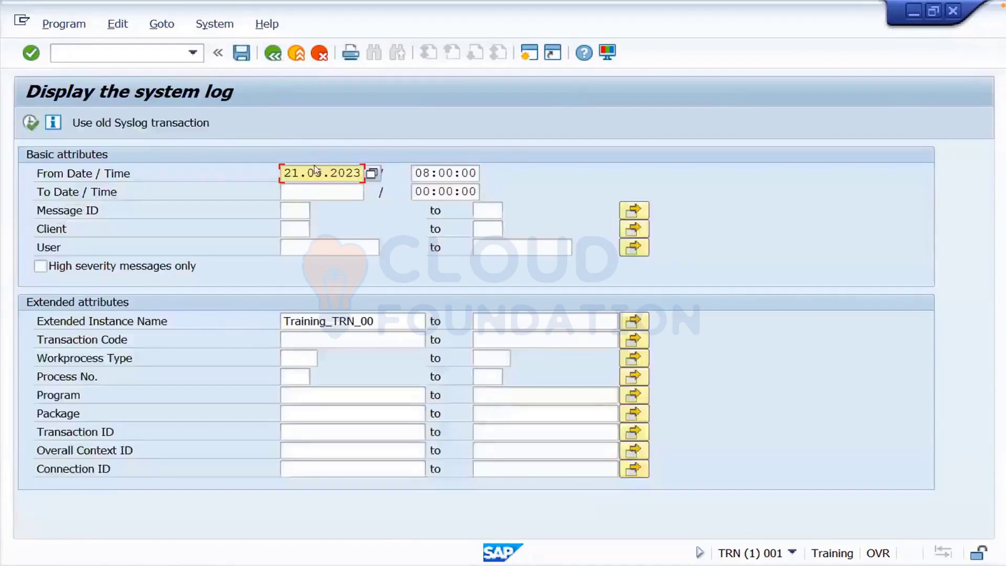
- Rerun the system log from 19.05.2023 and select the 'Start Workp. 1, Pid 6200' message
click(372, 173)
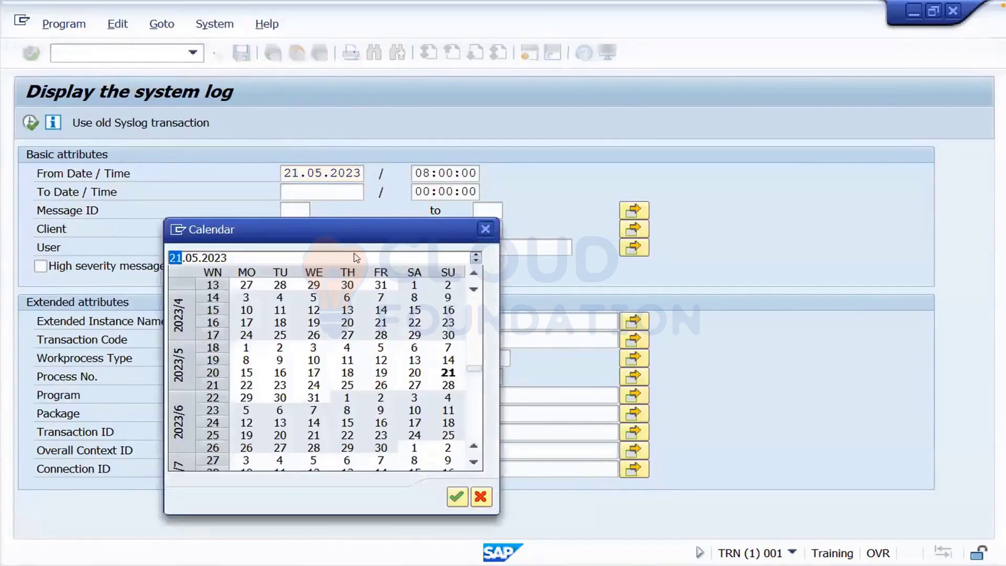
double_click(381, 373)
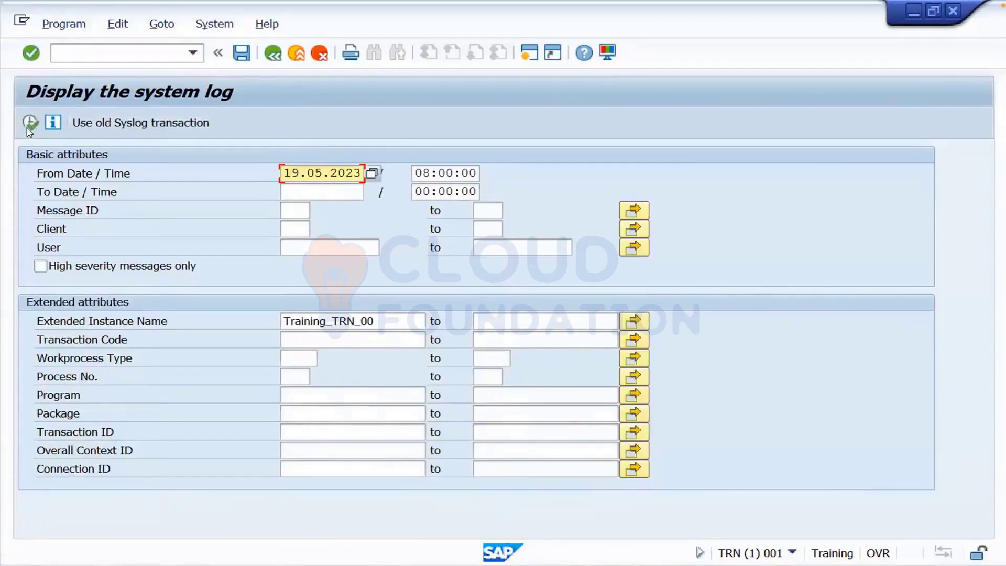
click(30, 122)
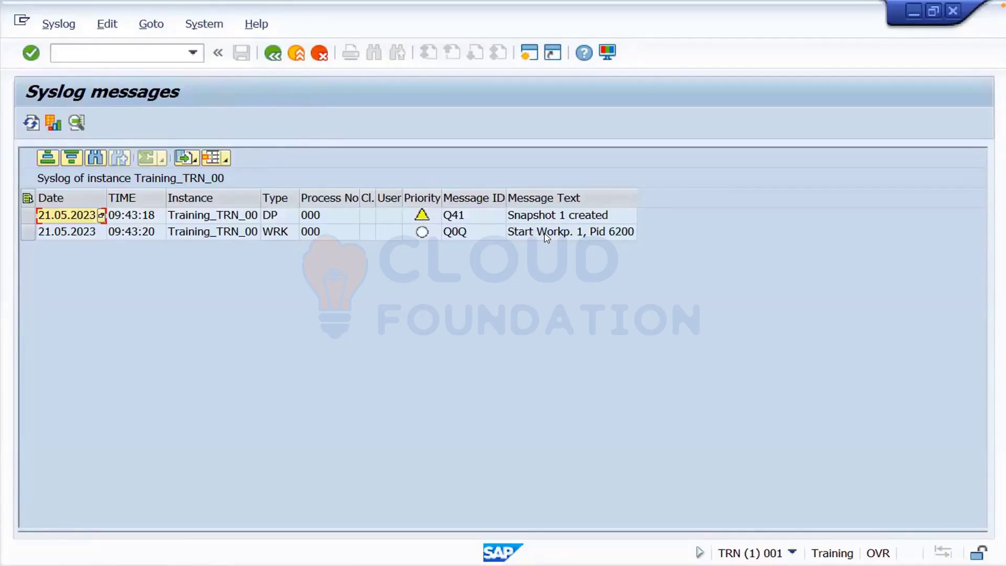
click(586, 236)
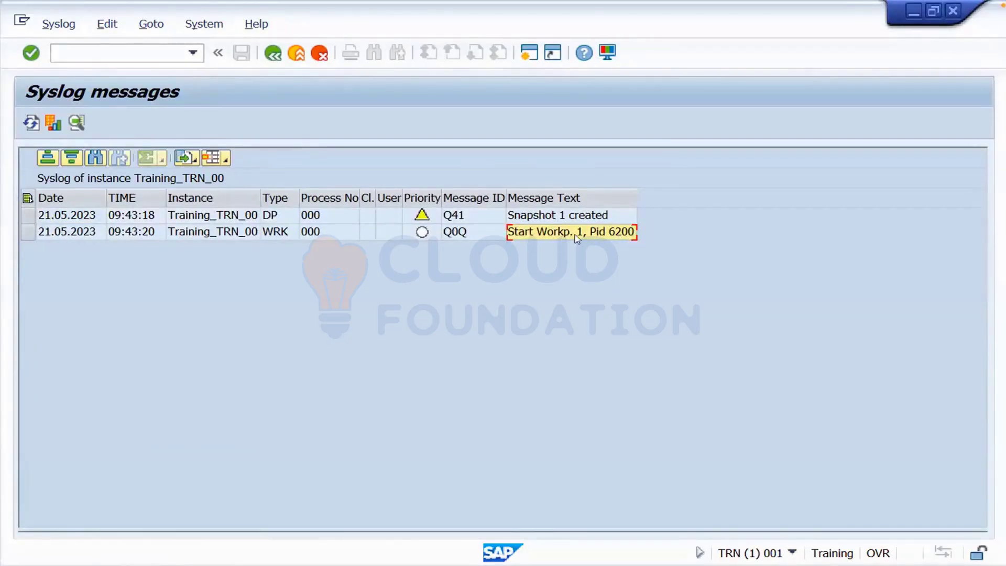
double_click(610, 232)
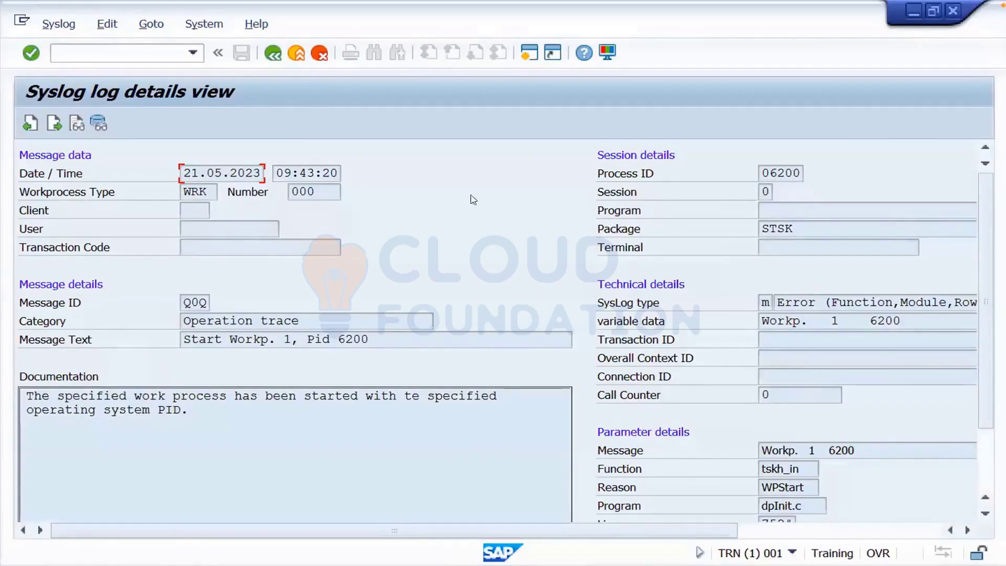
click(273, 53)
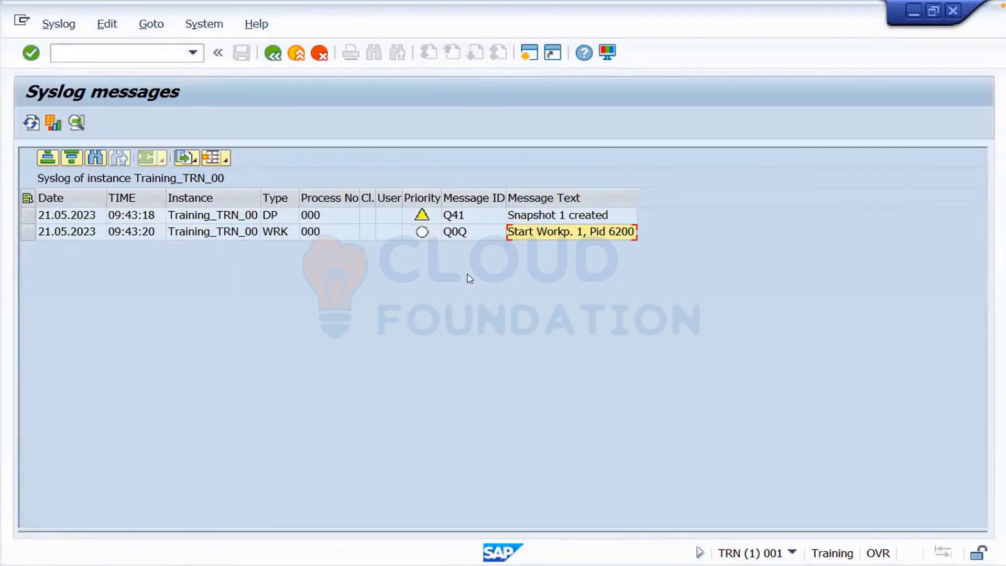
- Type the fourth bullet 'ST22 (ABAP Dumps runti' on the Monitoring task slide
key(super+Tab)
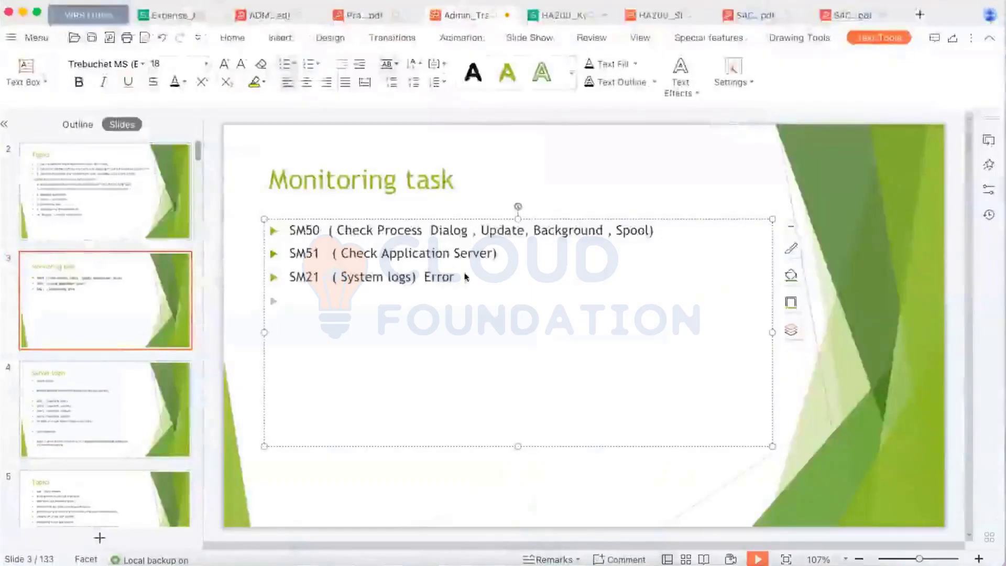
text(ST)
text(2   )
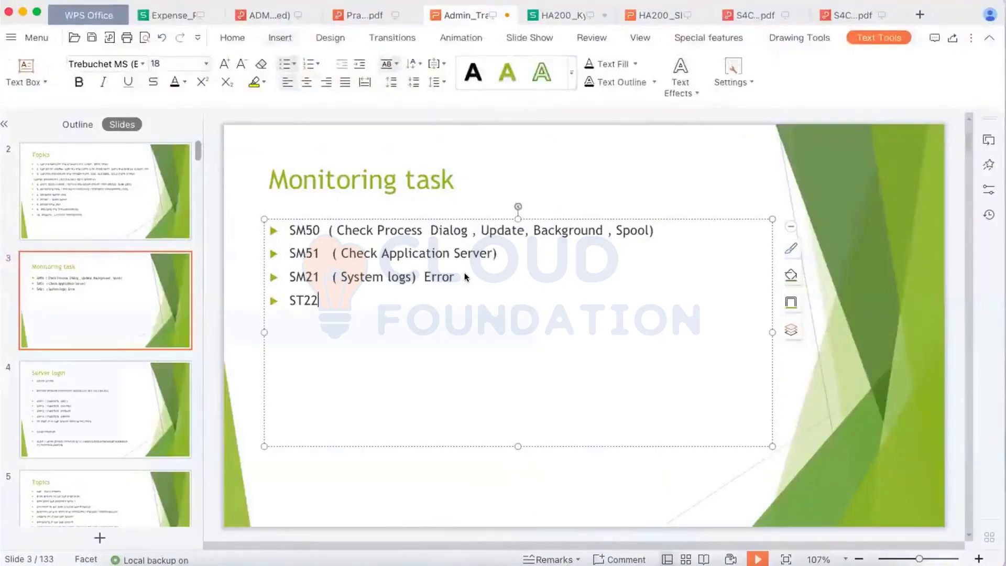
text((ABAP Dumps runti)
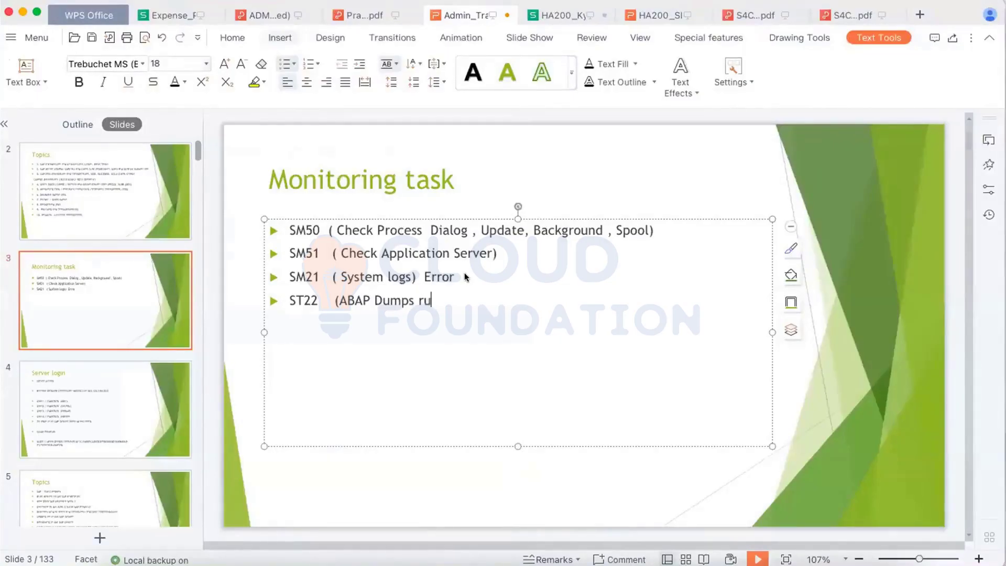
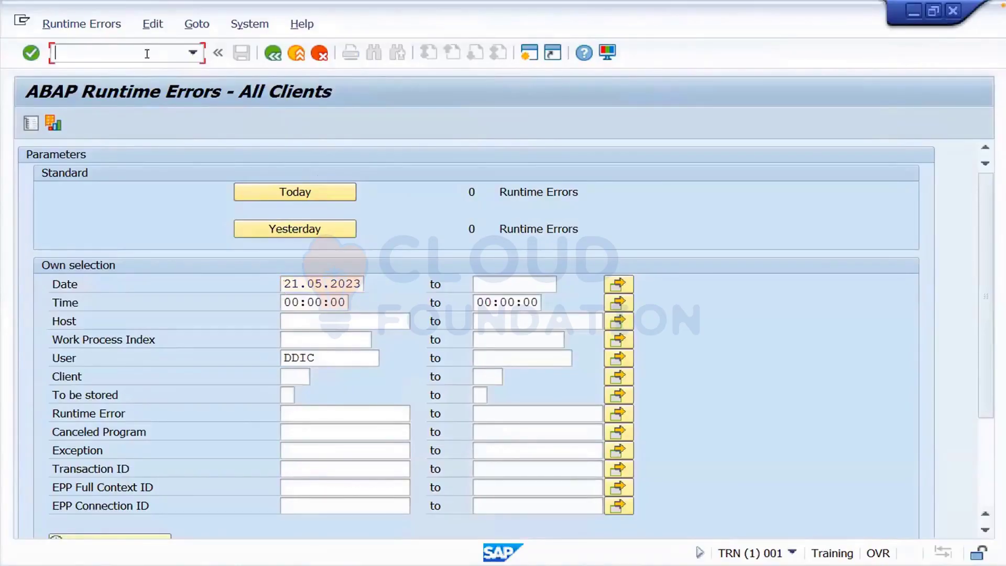
- Enter /nsm04 in the command field to go to the user sessions overview
text(/nsm04)
- Open the SM04 user sessions list and review the DDIC, USER2, USER3 and USER4 entries
key(Return)
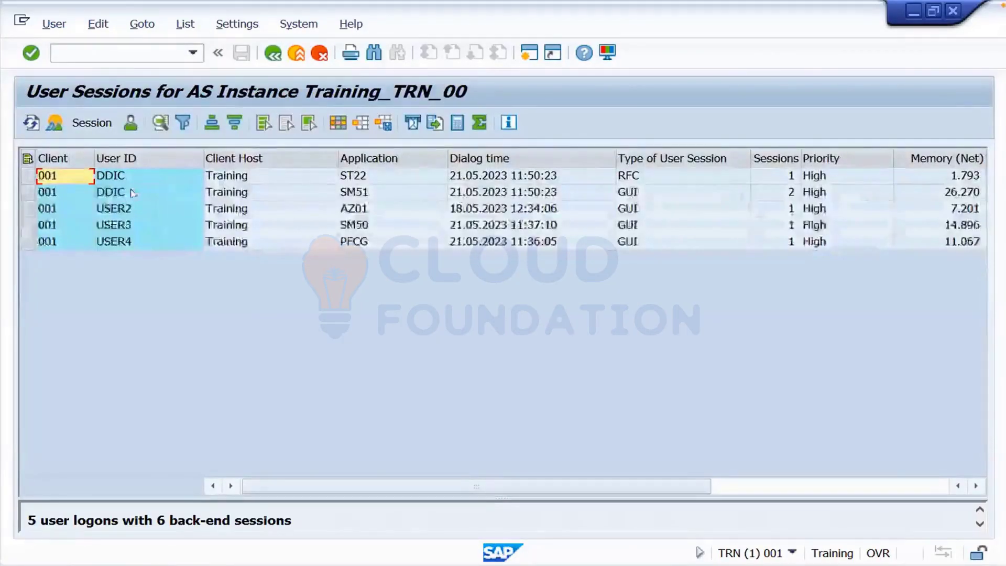
click(132, 193)
click(130, 210)
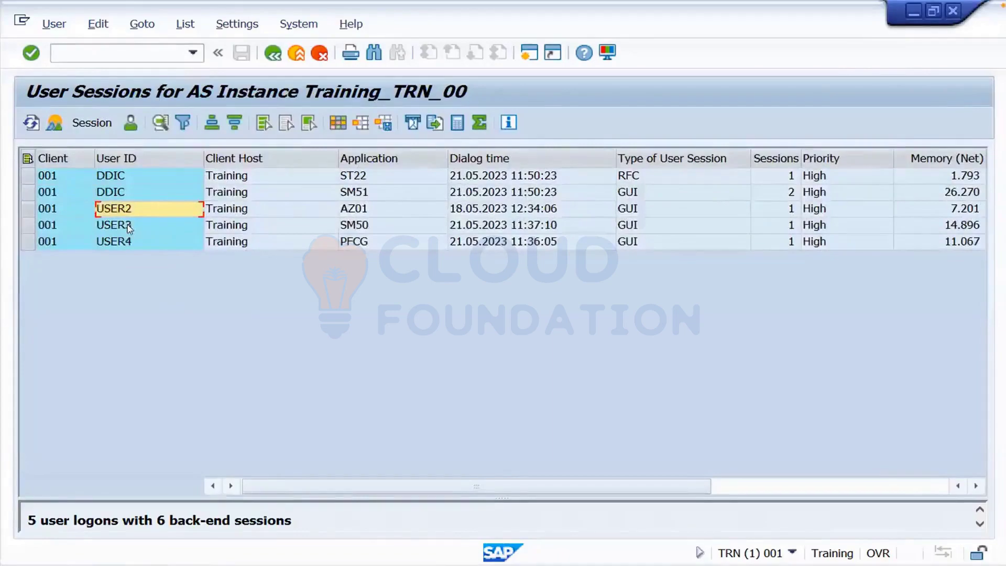
click(128, 225)
click(128, 242)
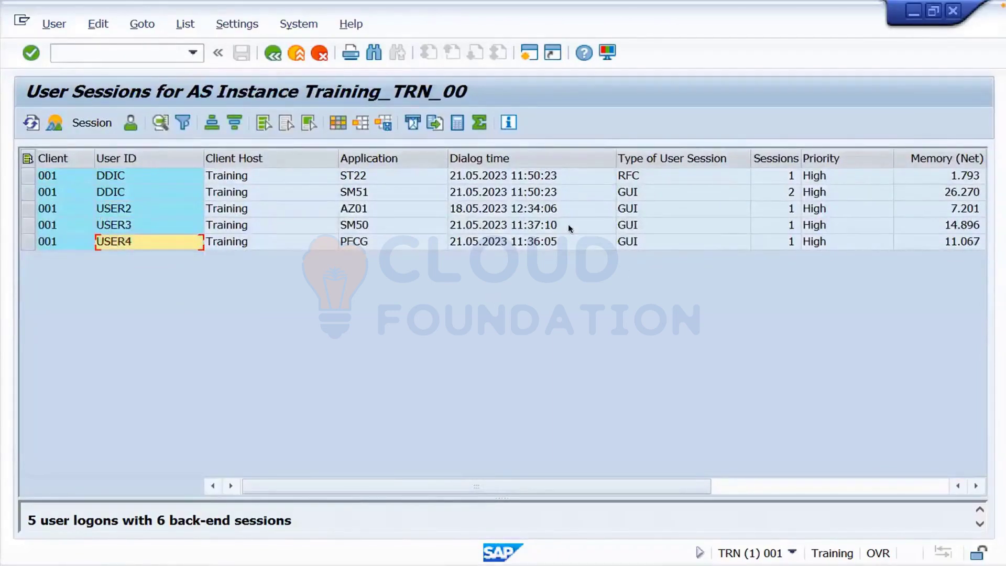
key(ctrl+Left)
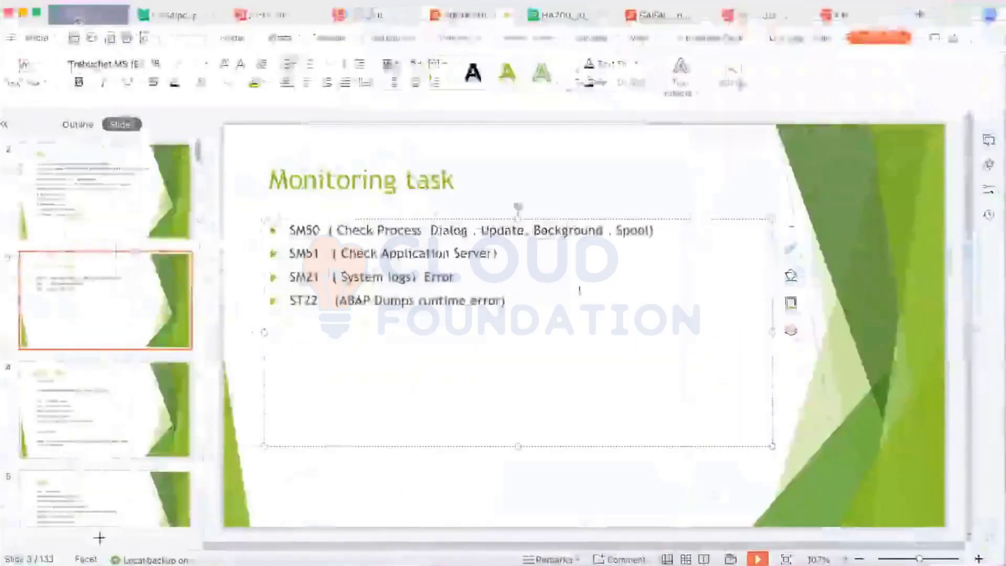
- Add bullets 'SM04 / Al08 ( Users Logged)' and 'SM12 (lock)' below the ST22 line
key(Return)
text(SM)
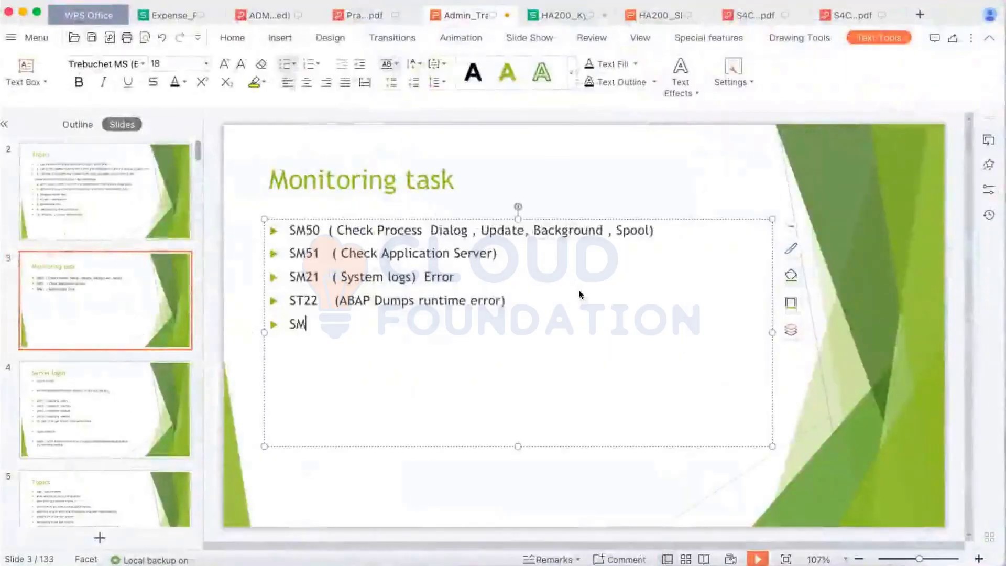
text(04 / Al08)
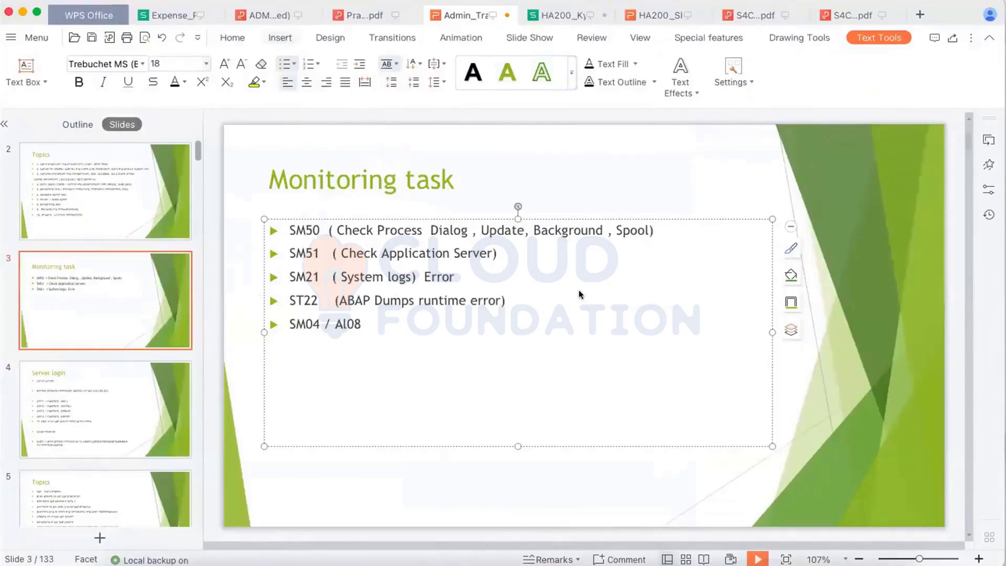
text( ( Users Logge)
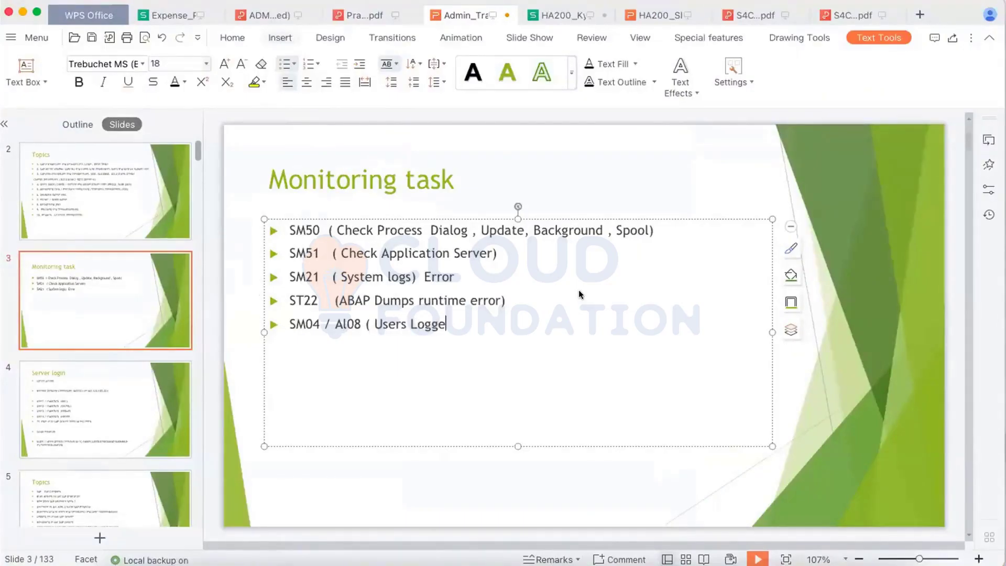
text(d))
key(Return)
text(SM12  (lo)
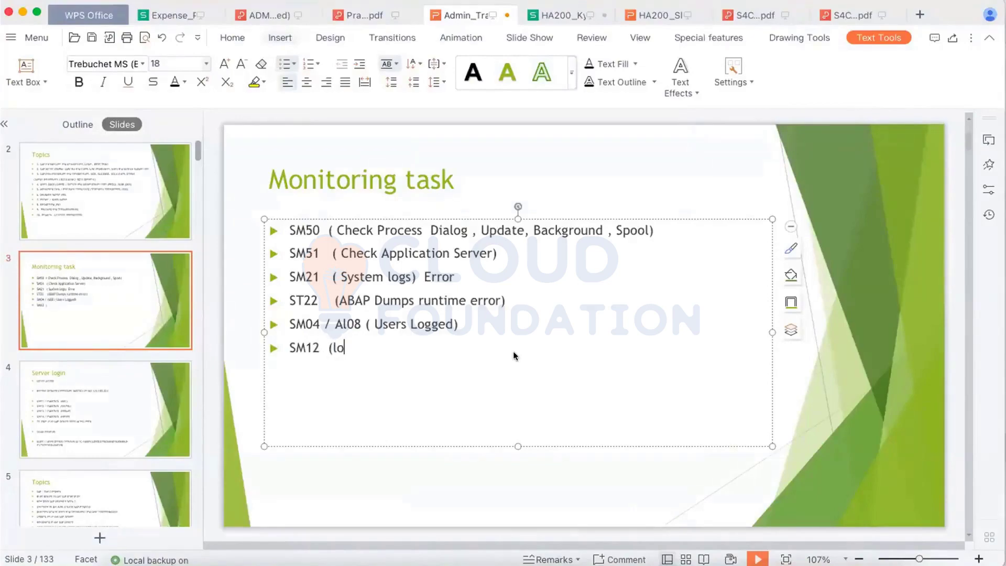
text(ck))
- Append 'User1 is editing table T1 users 2 can't edit means user1 having lock' and widen the text box
text(User1 is editin)
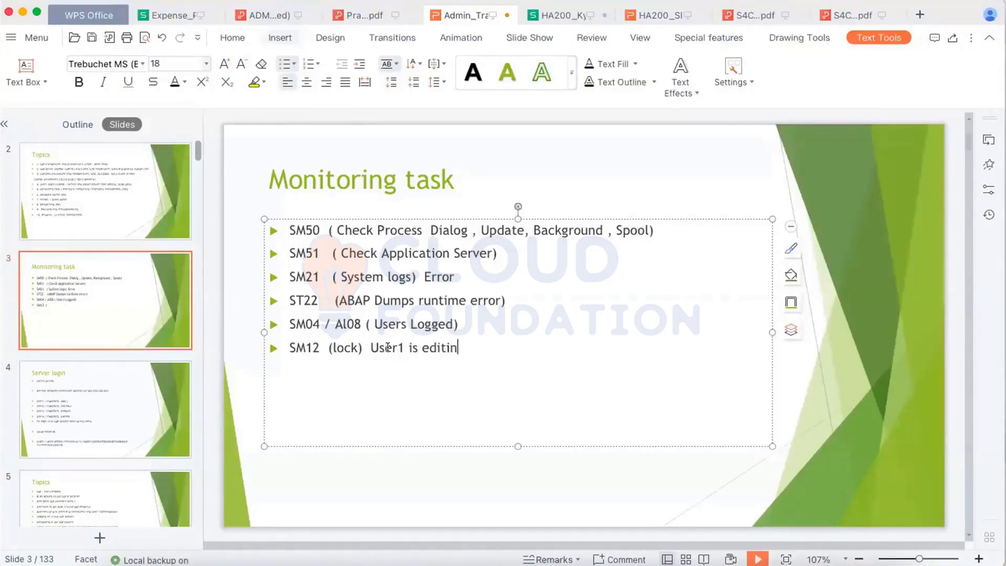
text(g table T1 users )
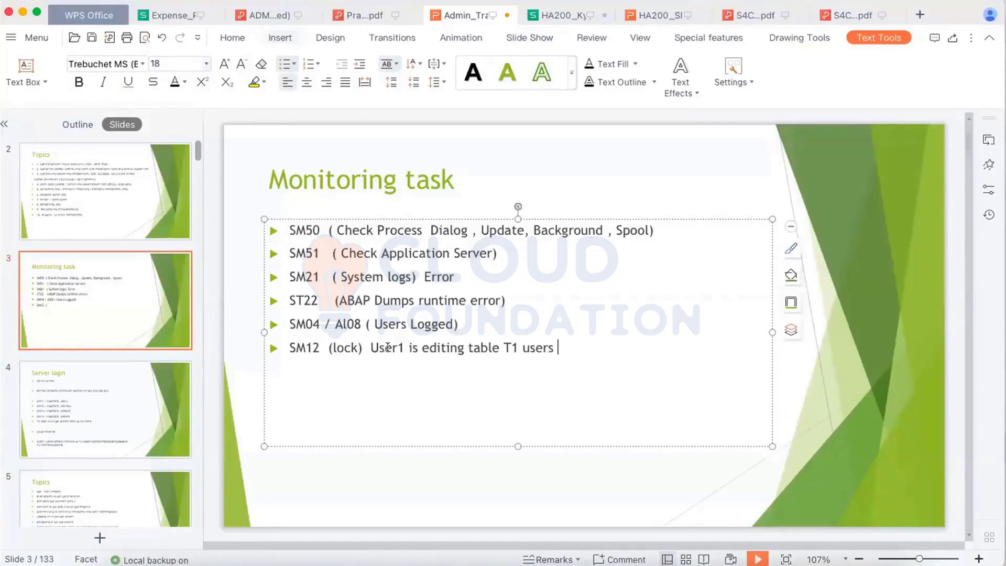
text(2 cant)
key(BackSpace)
text('t edit)
text(means )
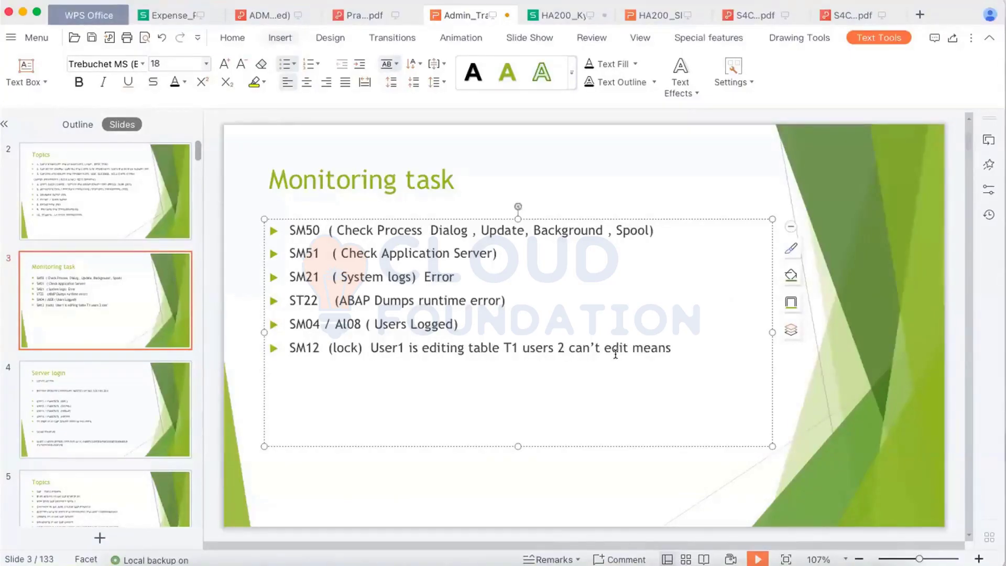
text(user)
text(1)
text( having )
text(loc)
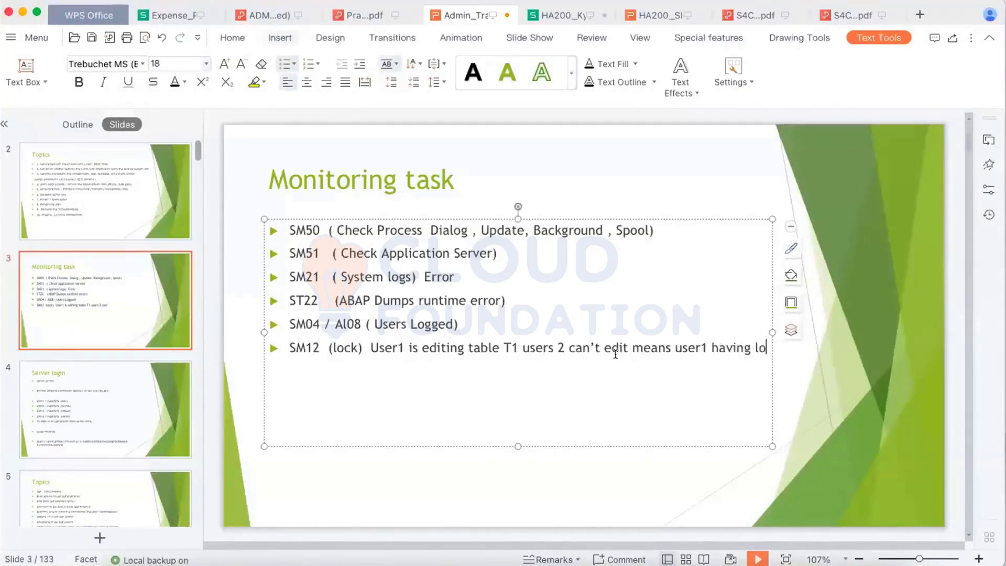
text(k)
drag(767, 327, 838, 327)
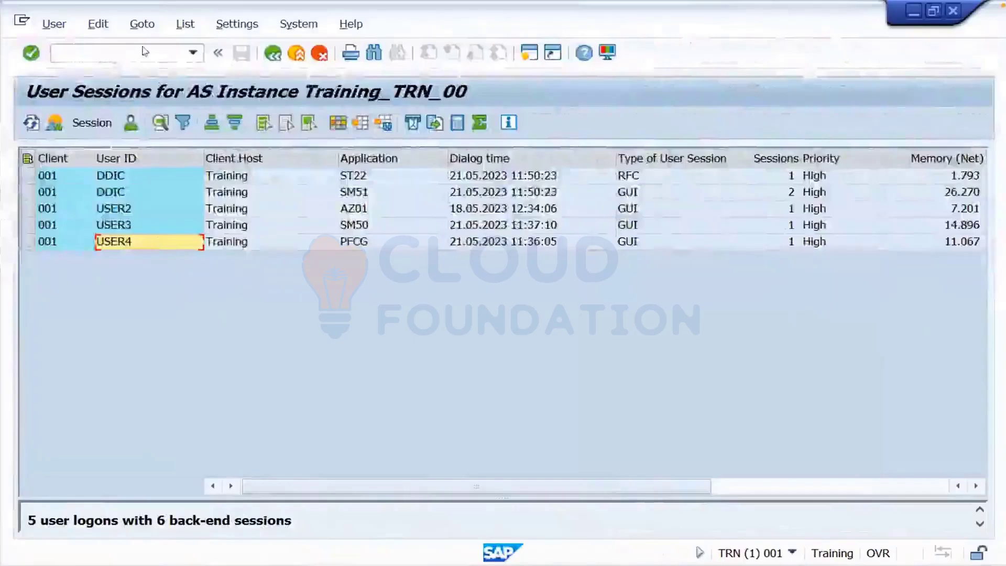
- Try BD54 table view maintenance as DDIC, then cancel the refused edit and dismiss the messages
click(134, 52)
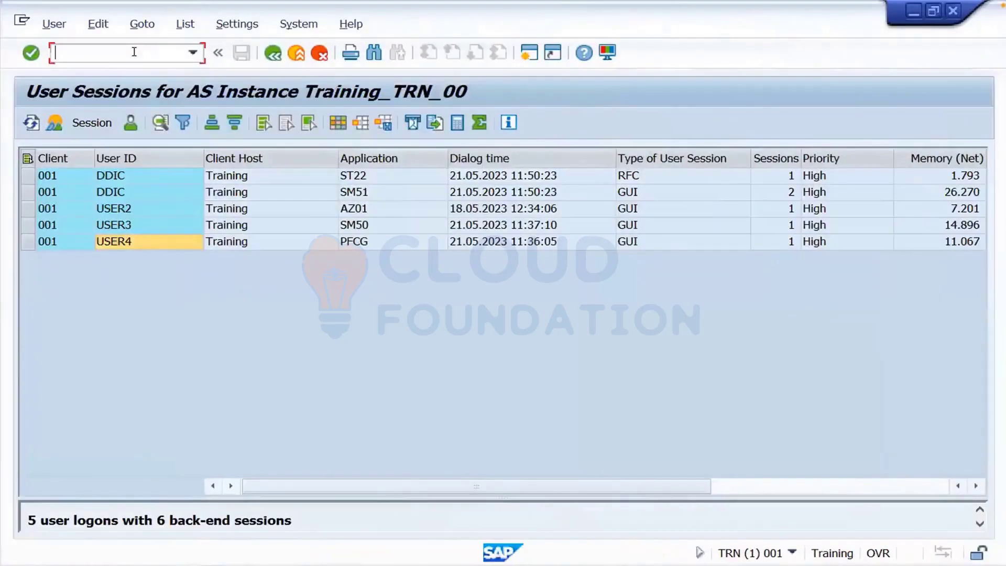
text(/nbd54)
key(Return)
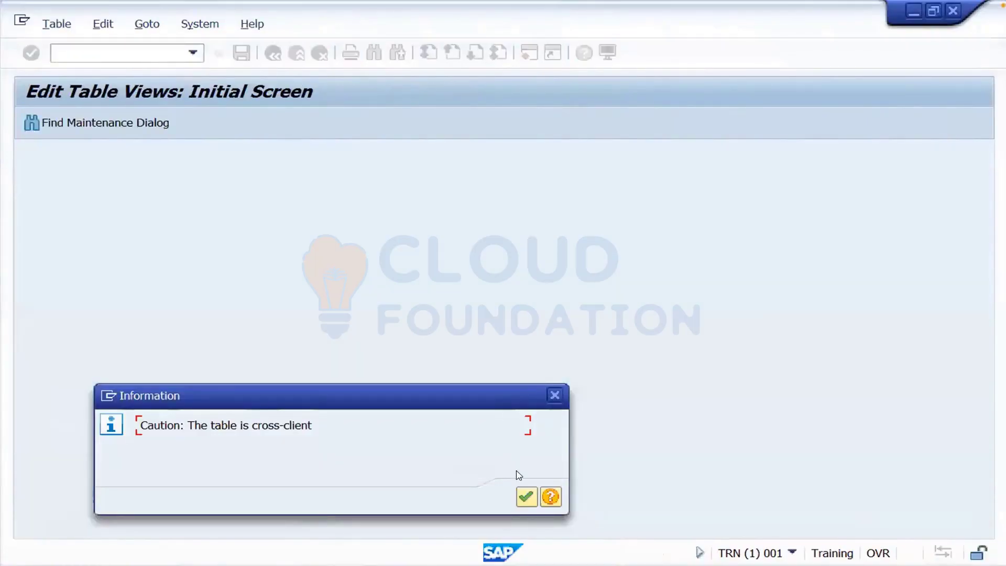
click(525, 498)
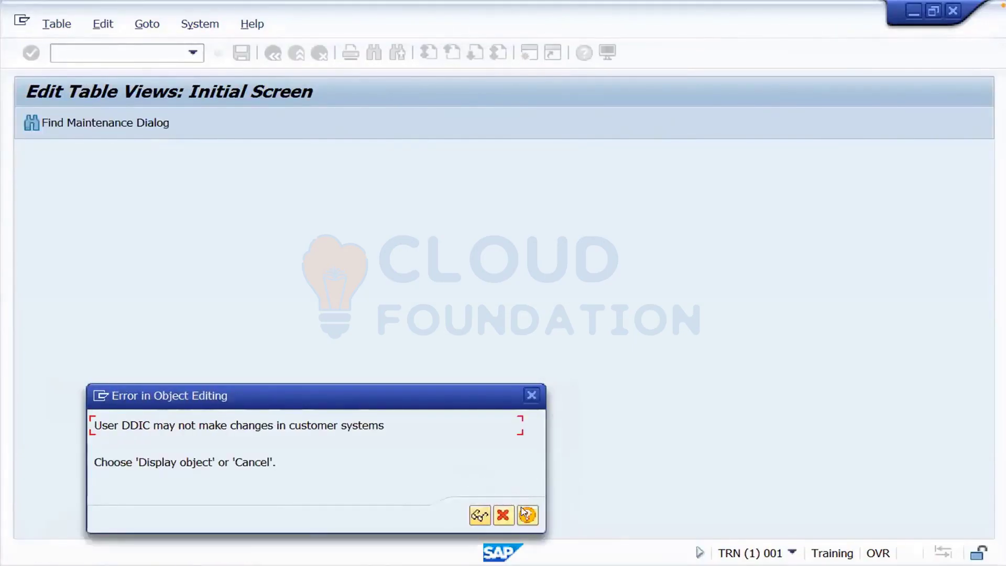
click(503, 515)
click(524, 499)
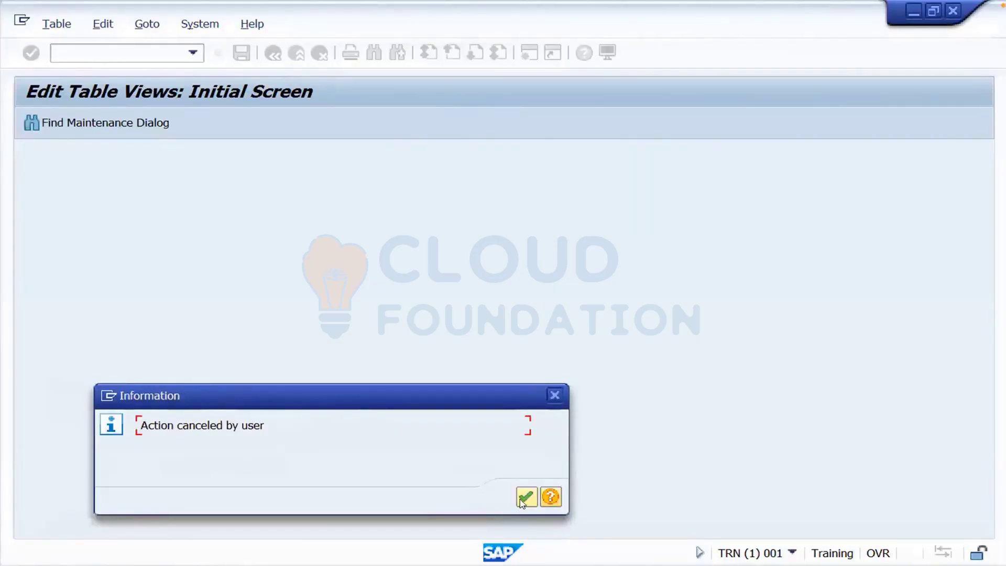
click(525, 498)
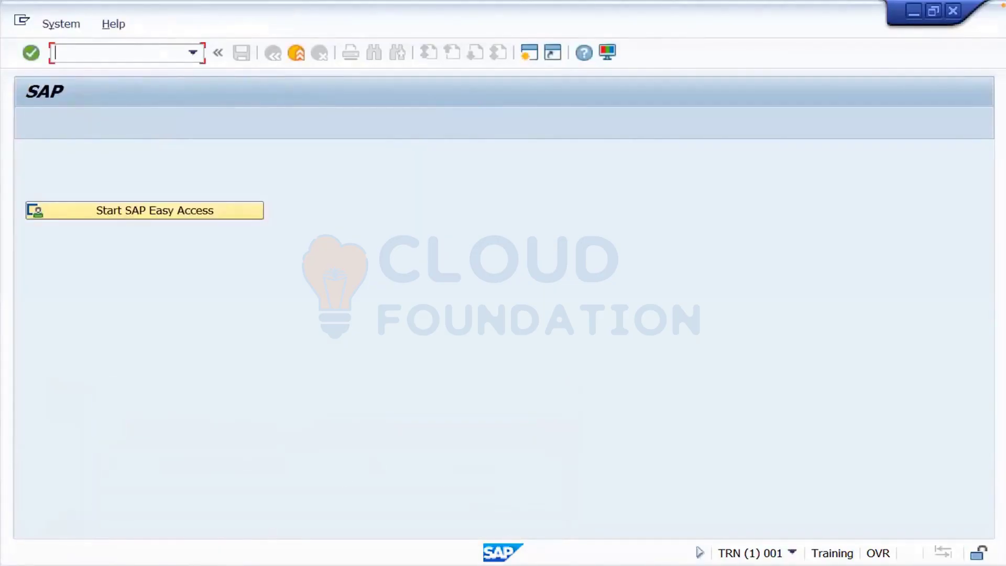
- From SAP Logon, open a new TRN session logged on as USER1 with its password
click(203, 564)
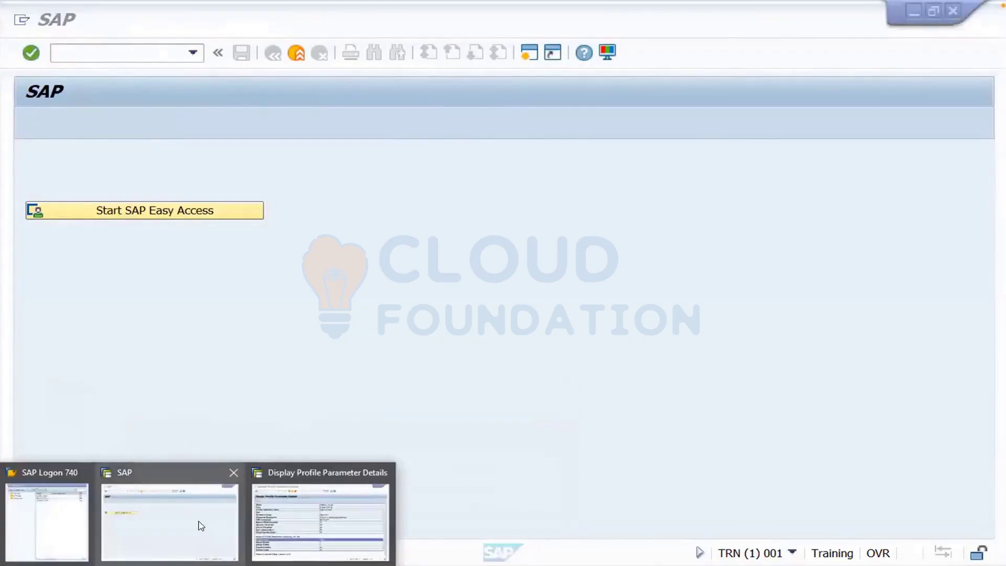
click(265, 516)
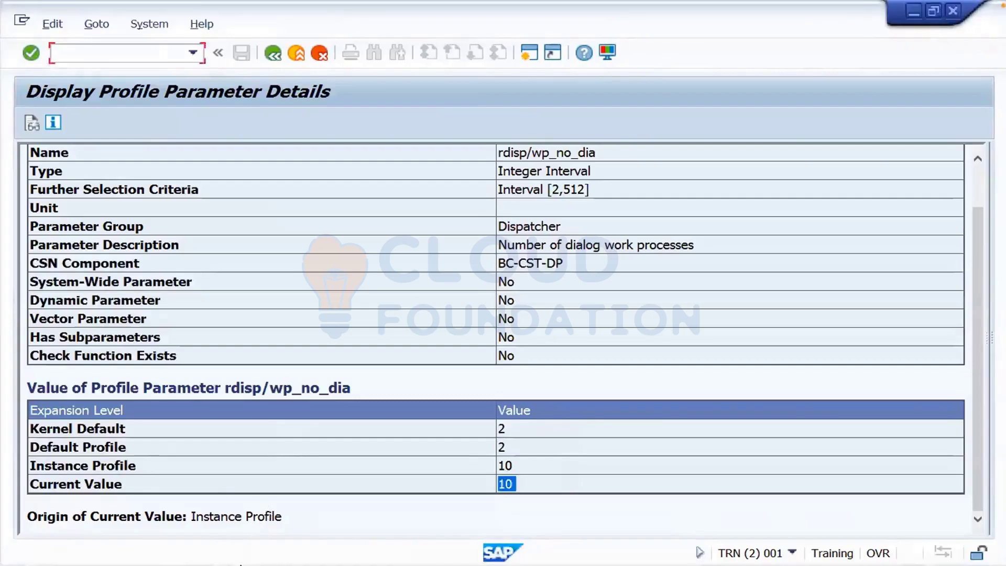
click(203, 564)
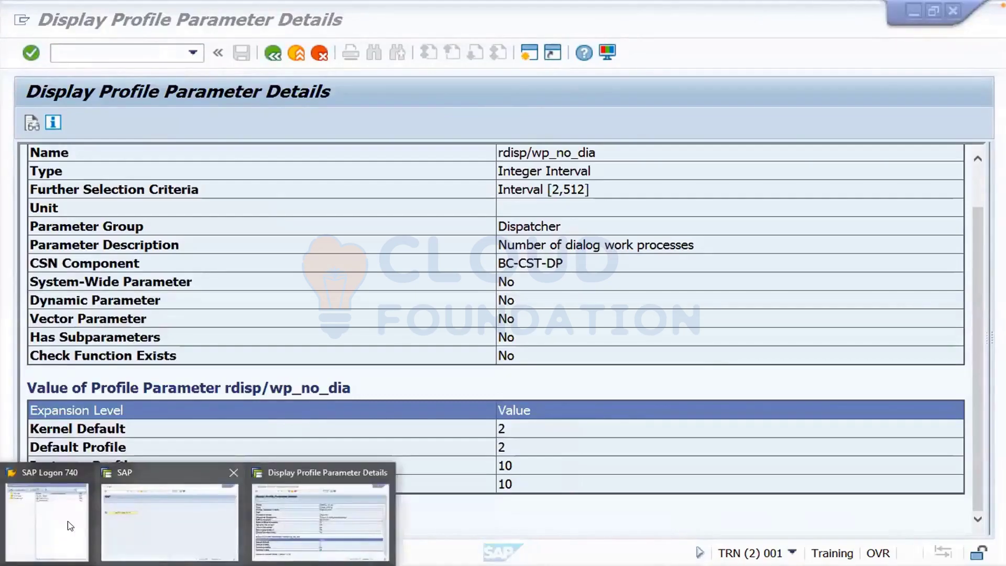
click(71, 522)
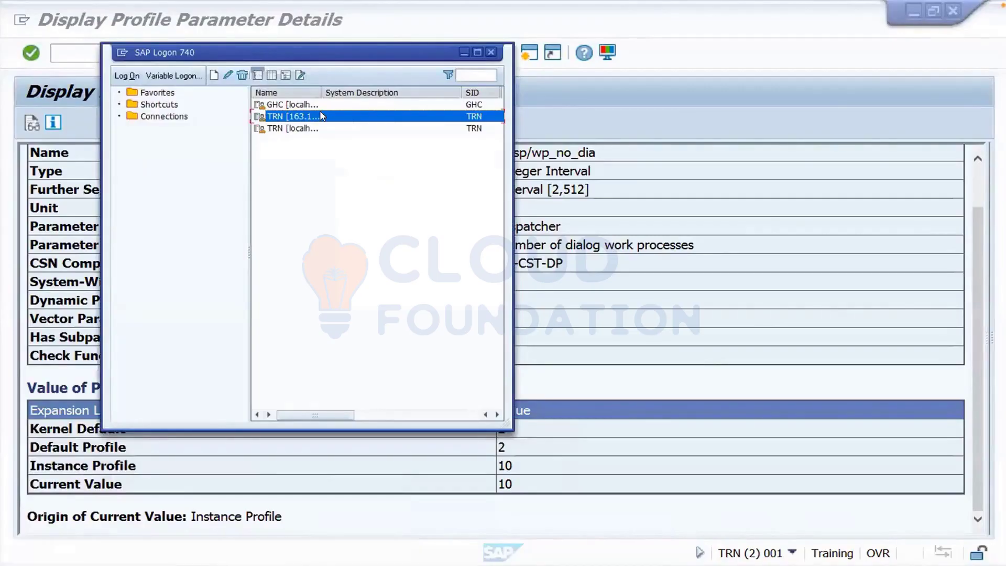
double_click(322, 117)
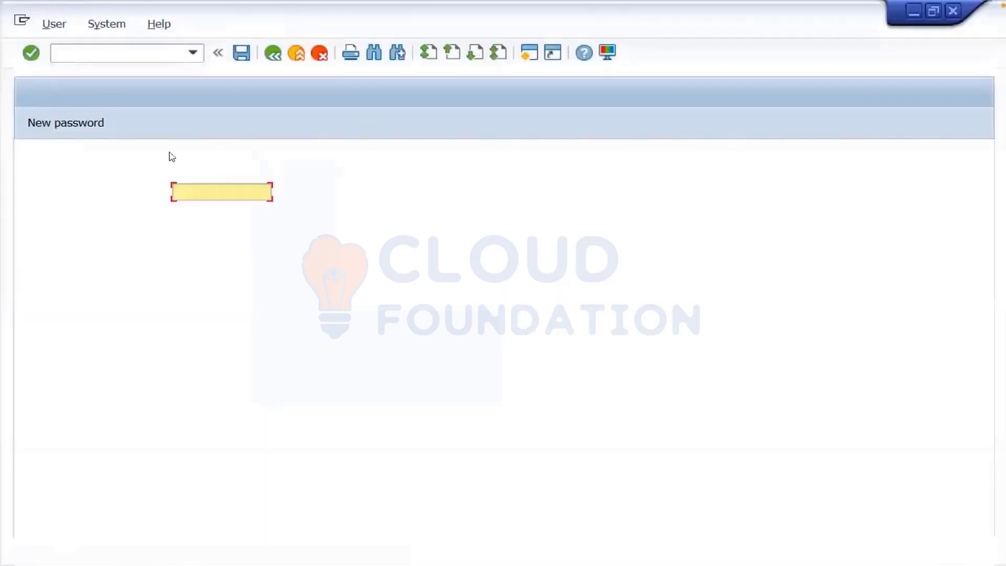
text(user1)
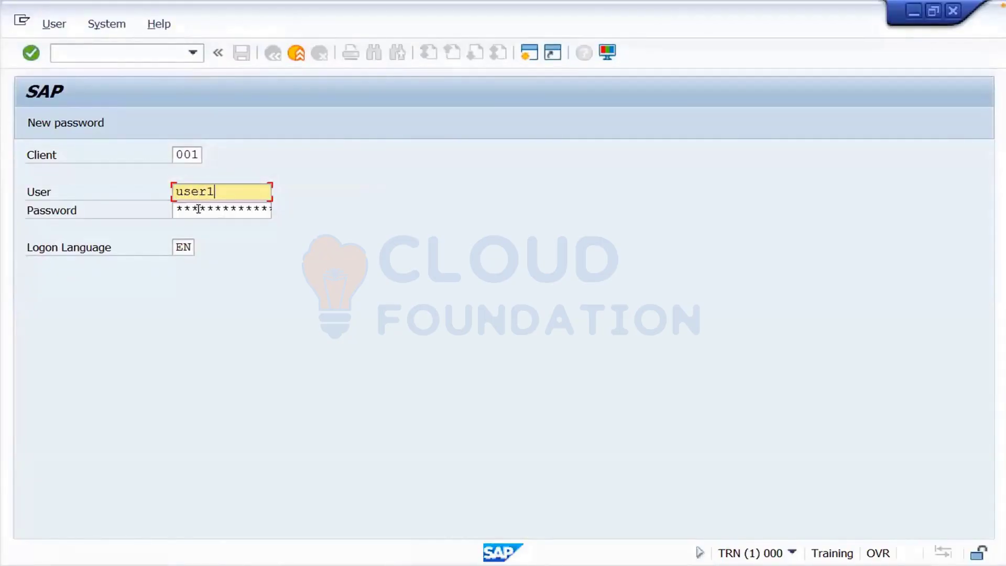
key(Tab)
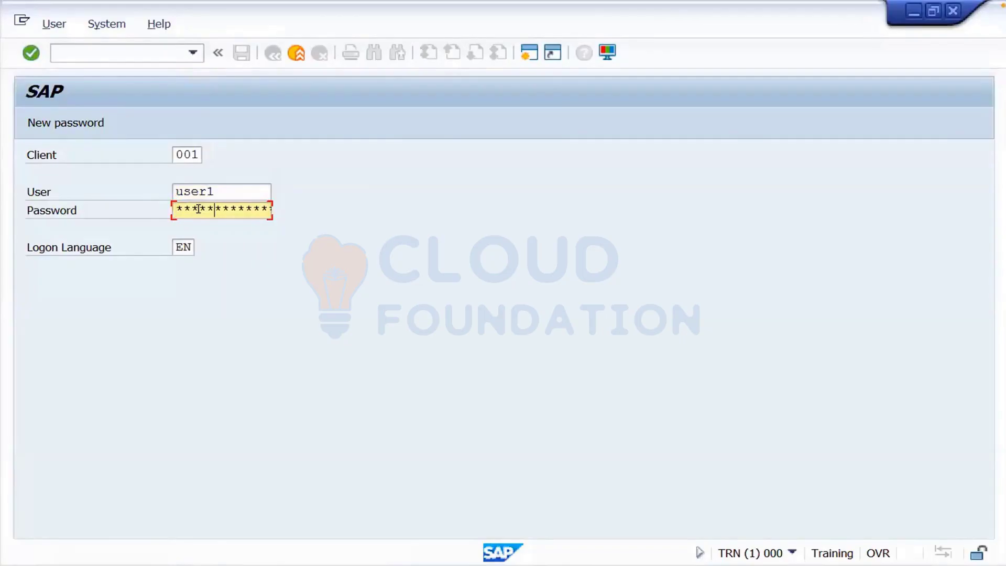
text(*********)
key(Return)
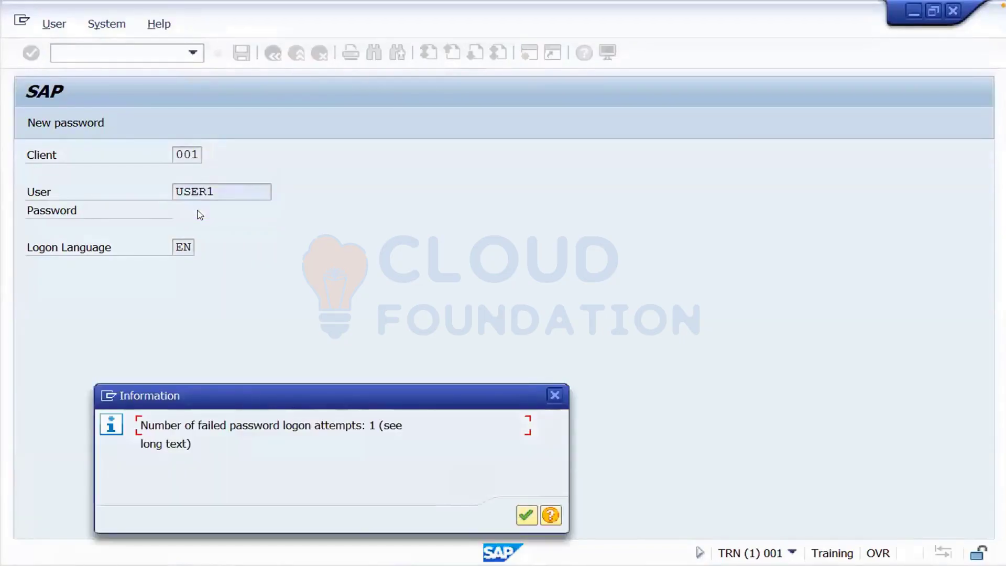
key(Return)
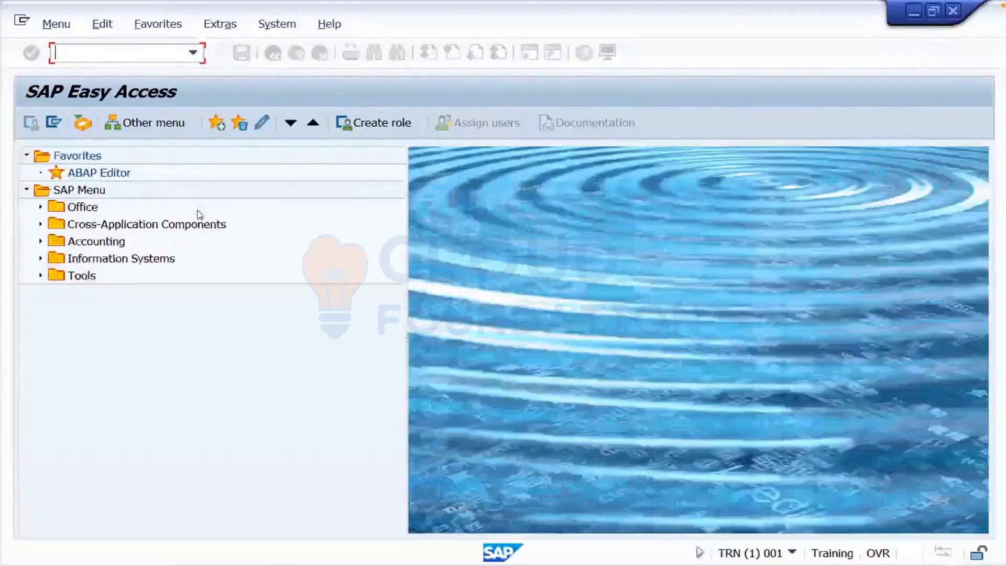
- As USER1, run BD54, accept the cross-client warning, and start New Entries for Logical Systems
text(bd)
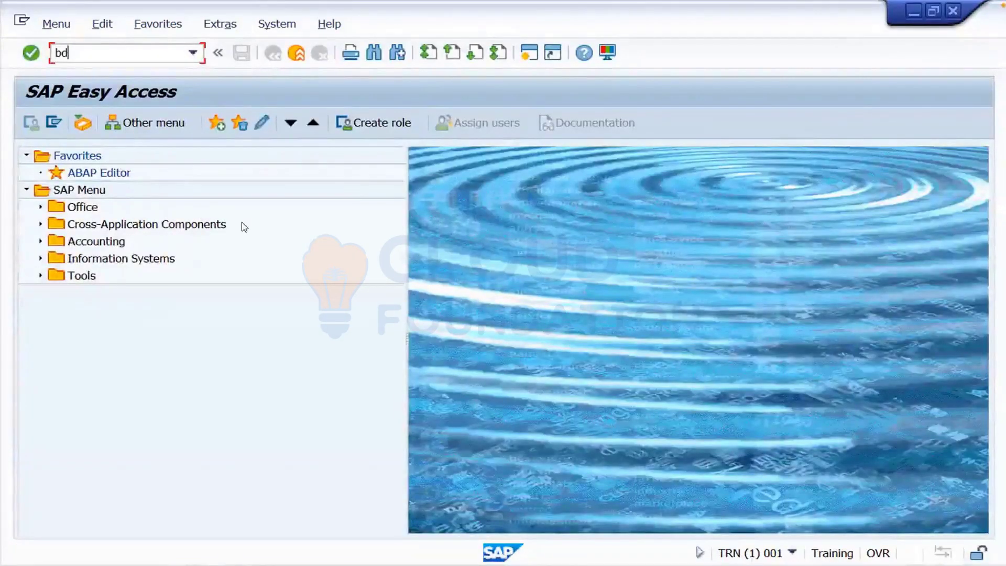
text(54)
key(Return)
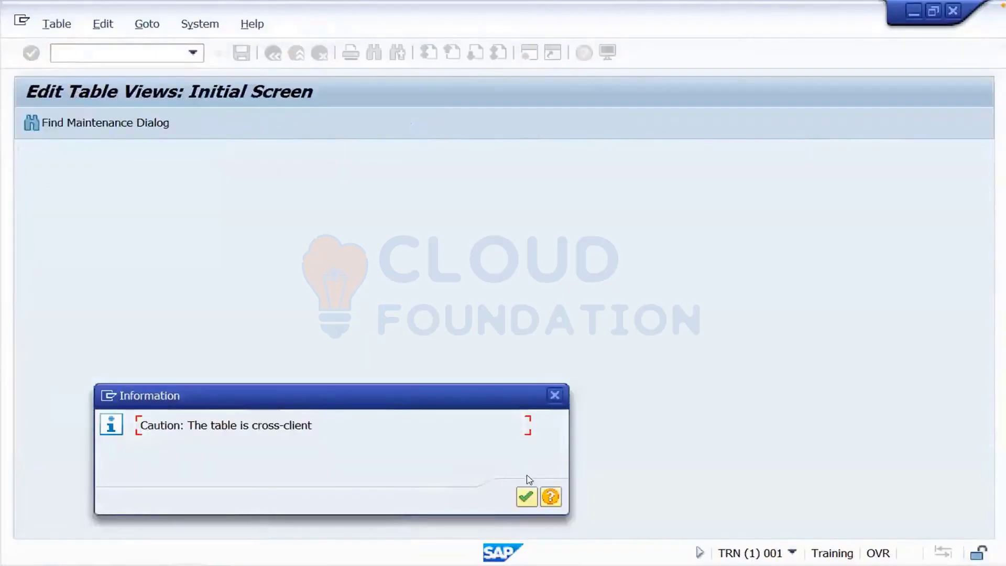
click(524, 495)
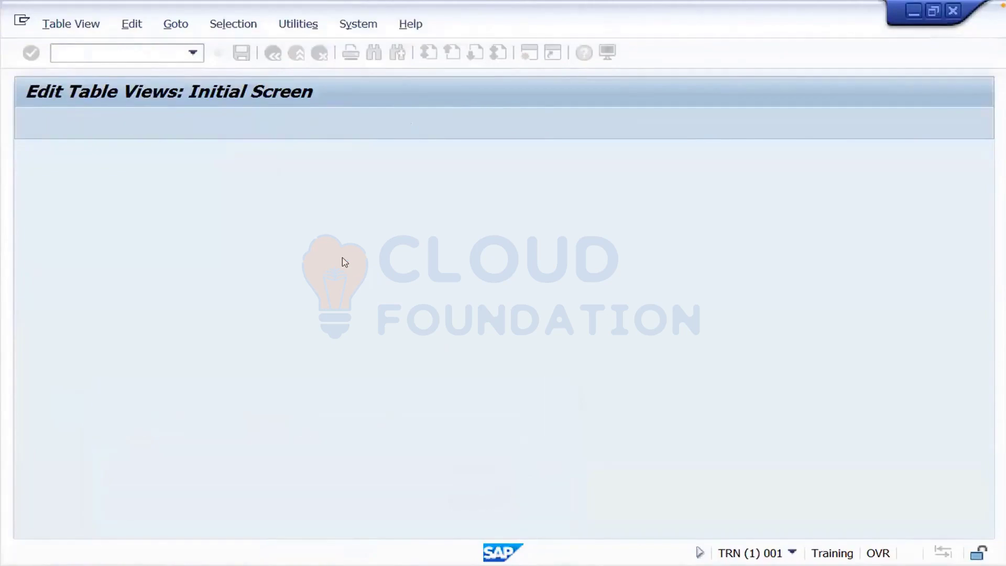
click(82, 124)
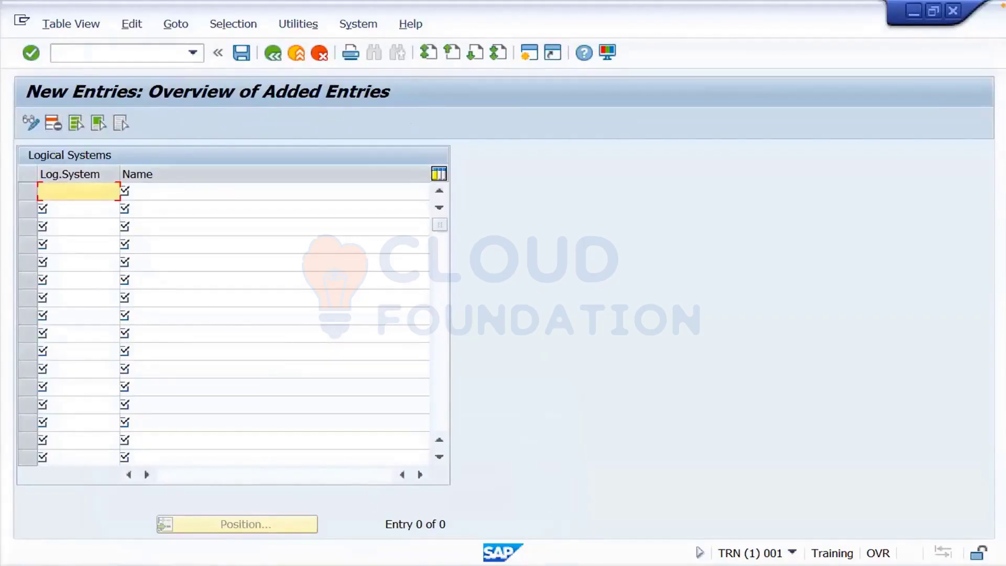
click(152, 565)
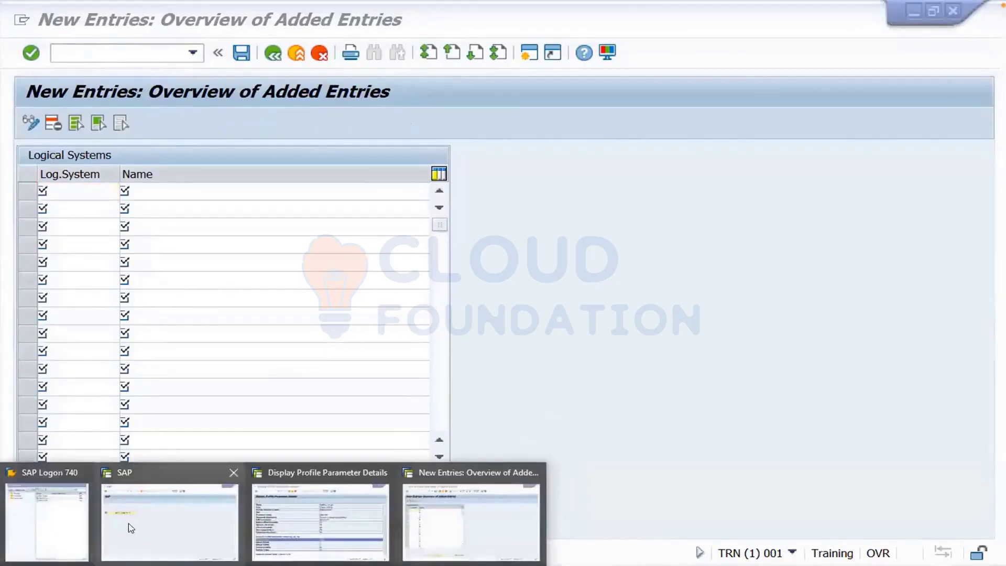
click(71, 528)
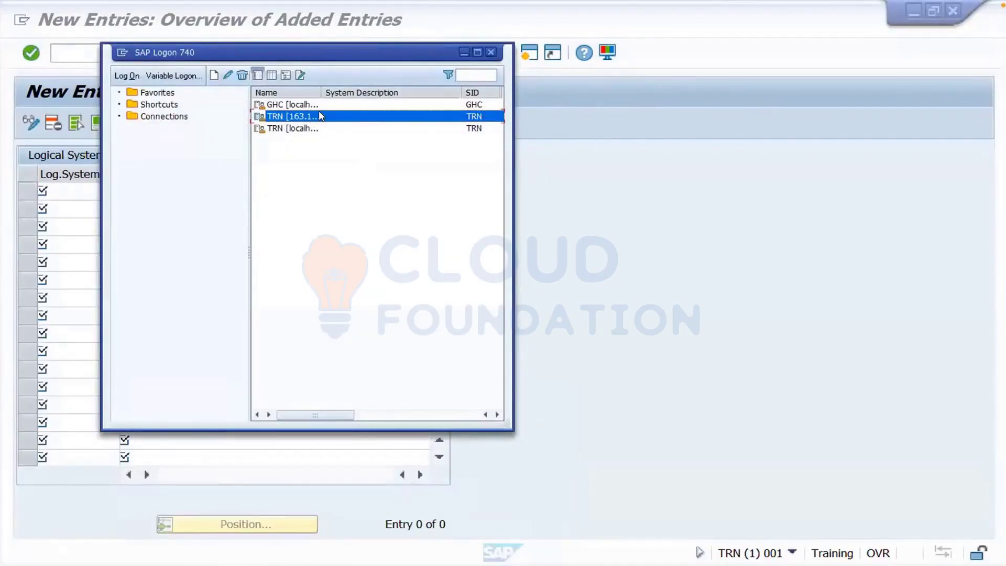
- Log on to TRN in another session as USER2, resubmitting the password after the error
double_click(321, 116)
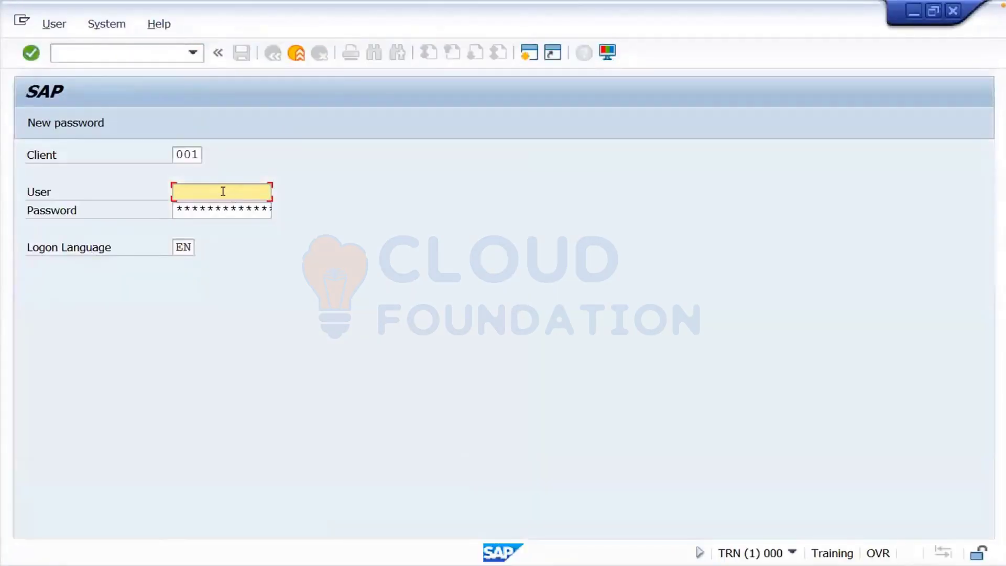
text(u)
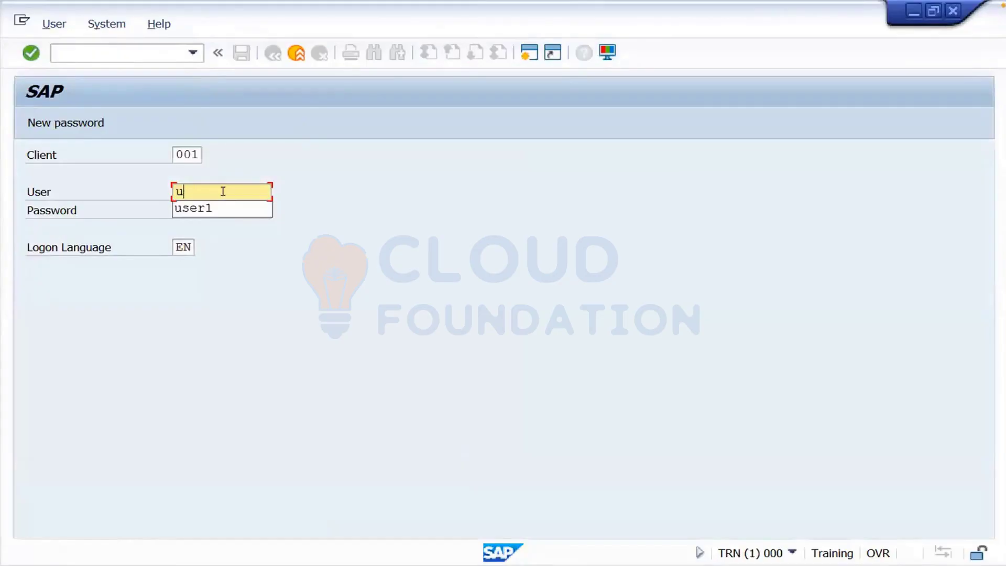
text(ser2)
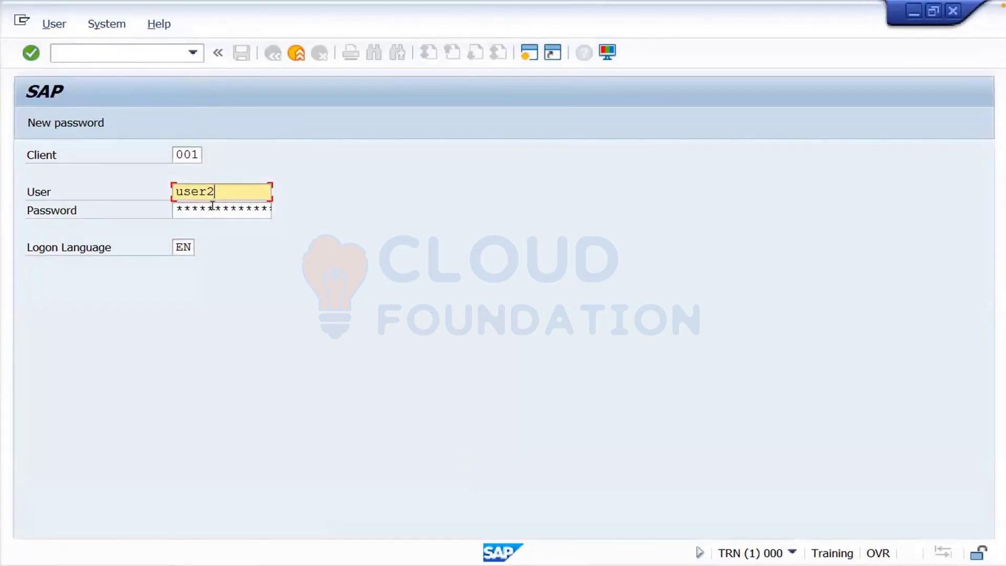
click(213, 208)
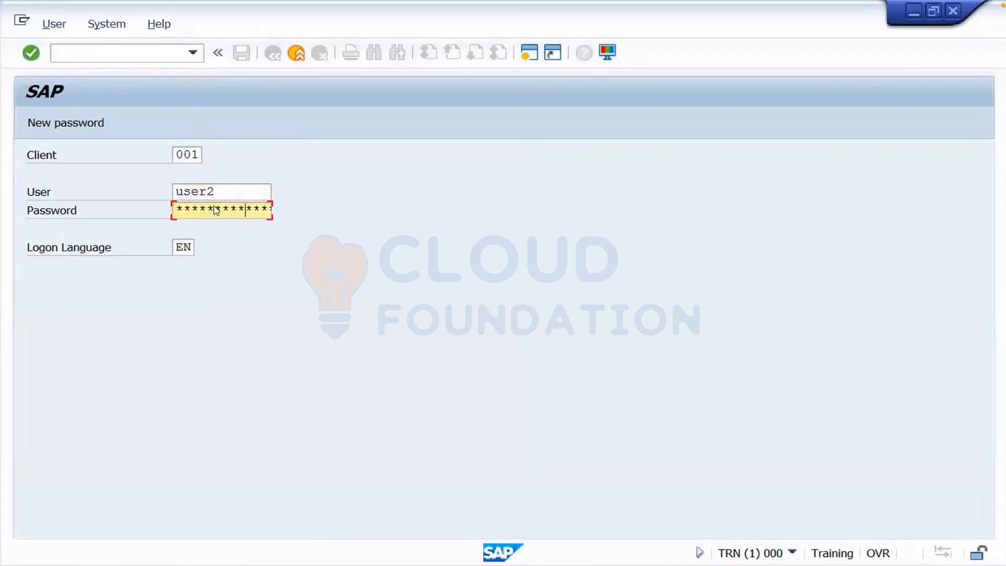
key(Return)
key(Tab)
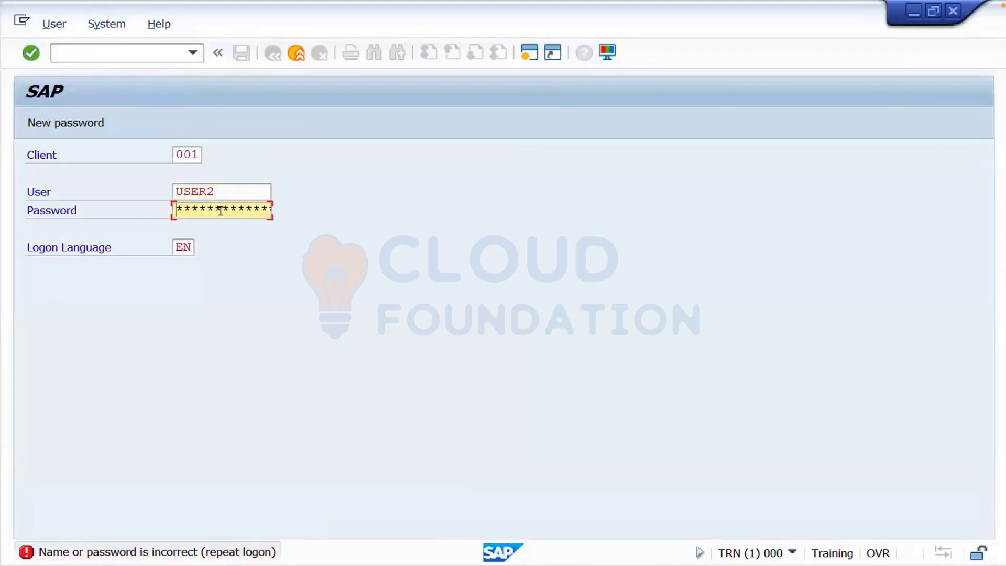
key(Right)
key(Right)
key(Right)
key(Right)
key(Return)
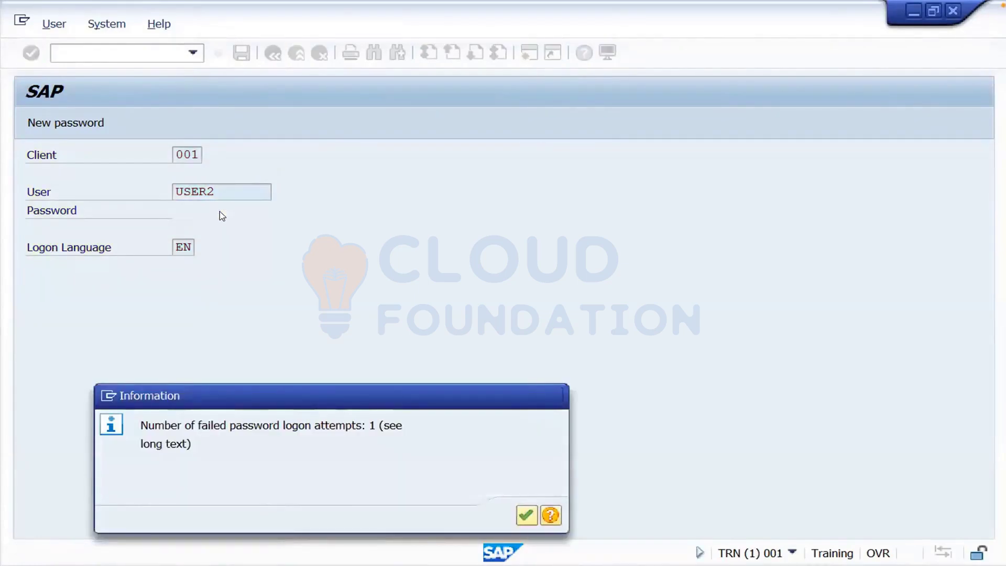
key(Return)
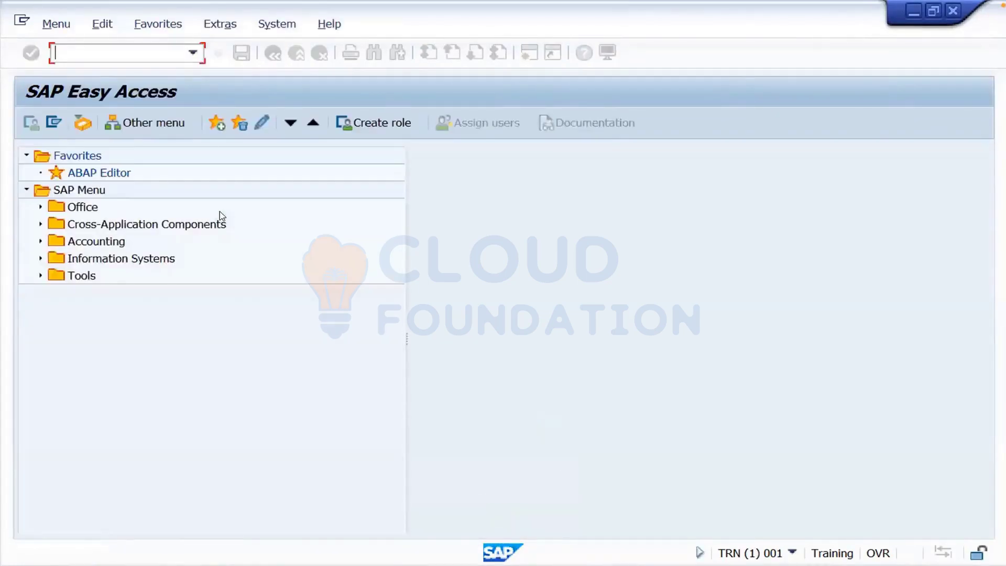
text(bd54)
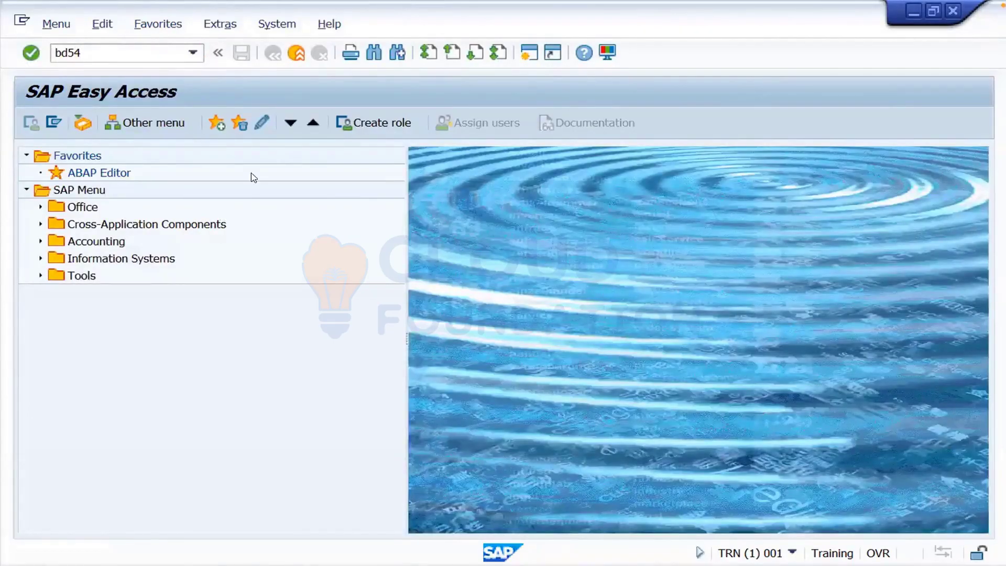
key(Return)
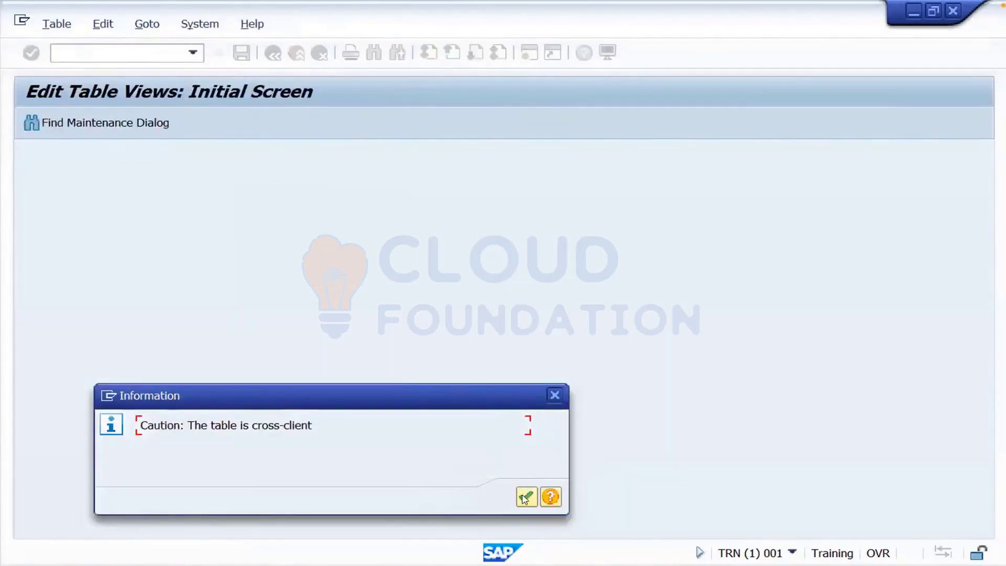
click(526, 497)
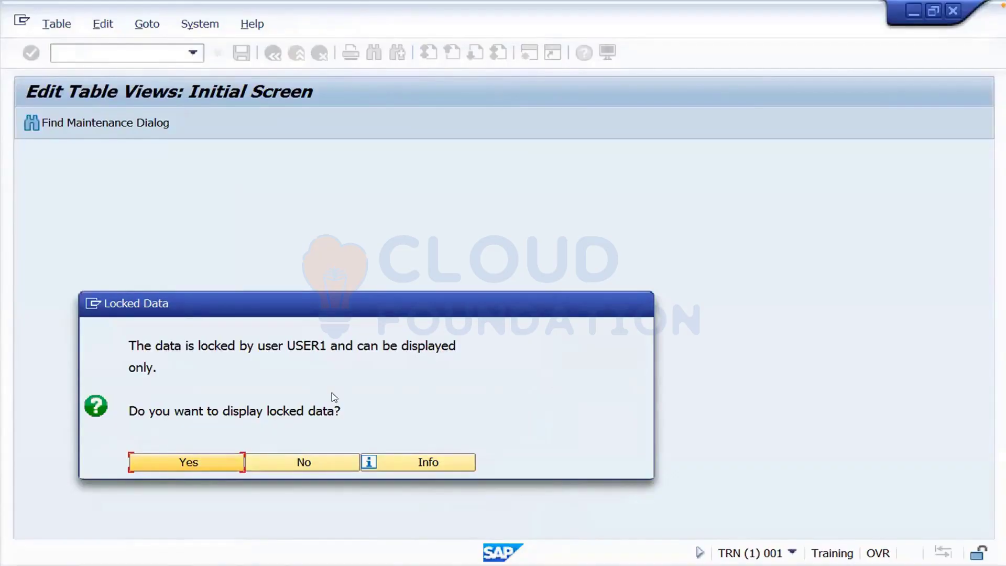
click(331, 467)
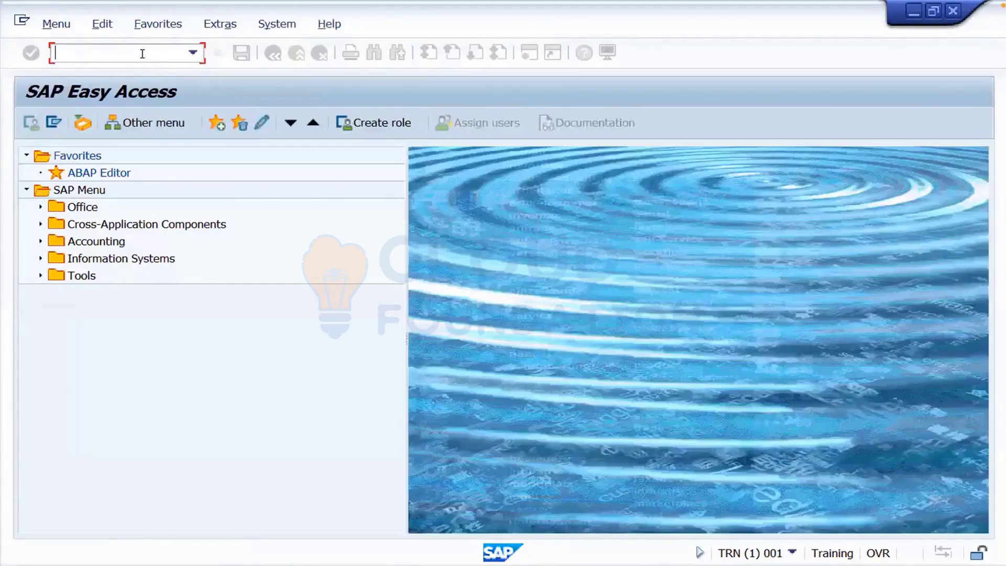
- Run SM12 with the User Name filter cleared to list all users' lock entries
text(sm12)
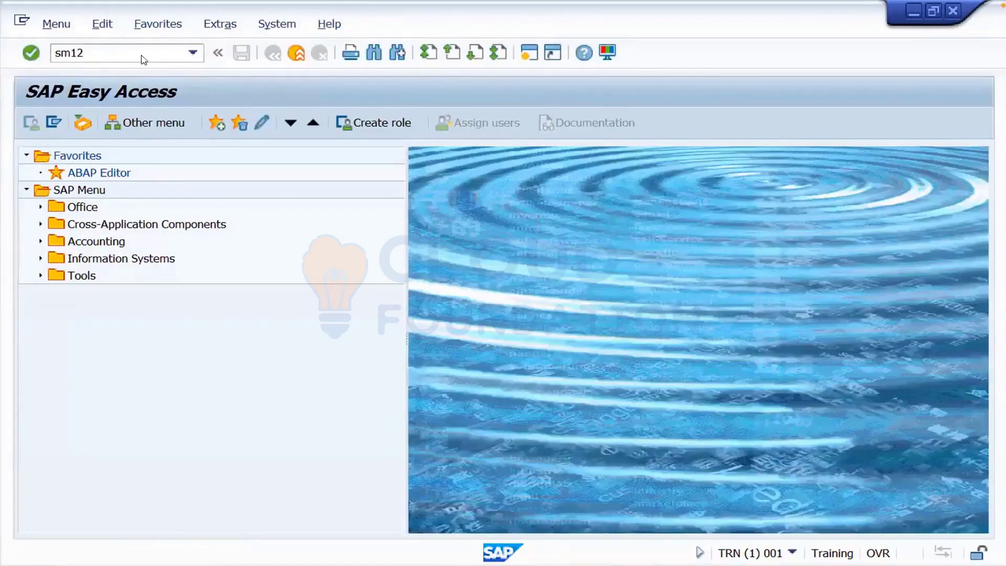
key(Return)
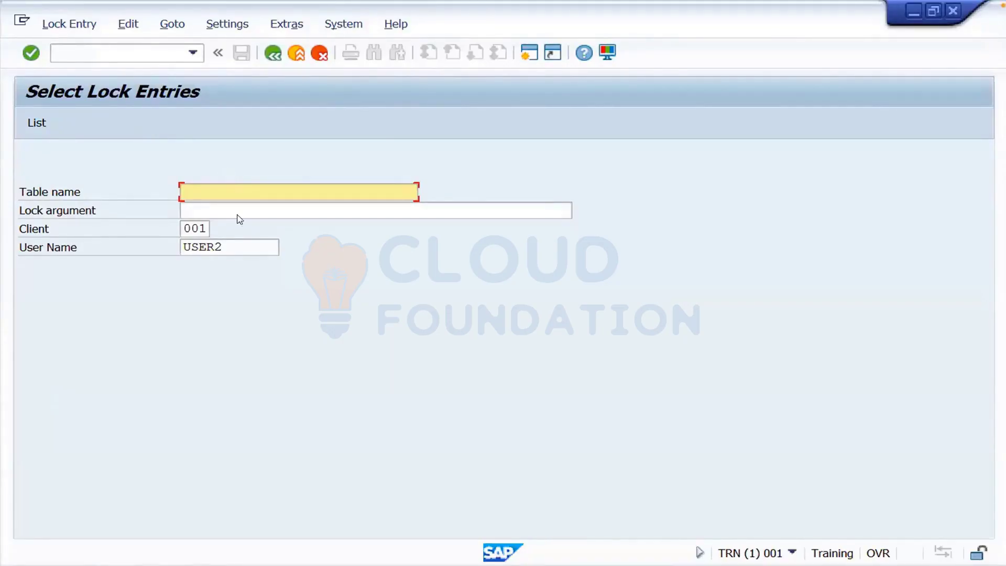
click(232, 245)
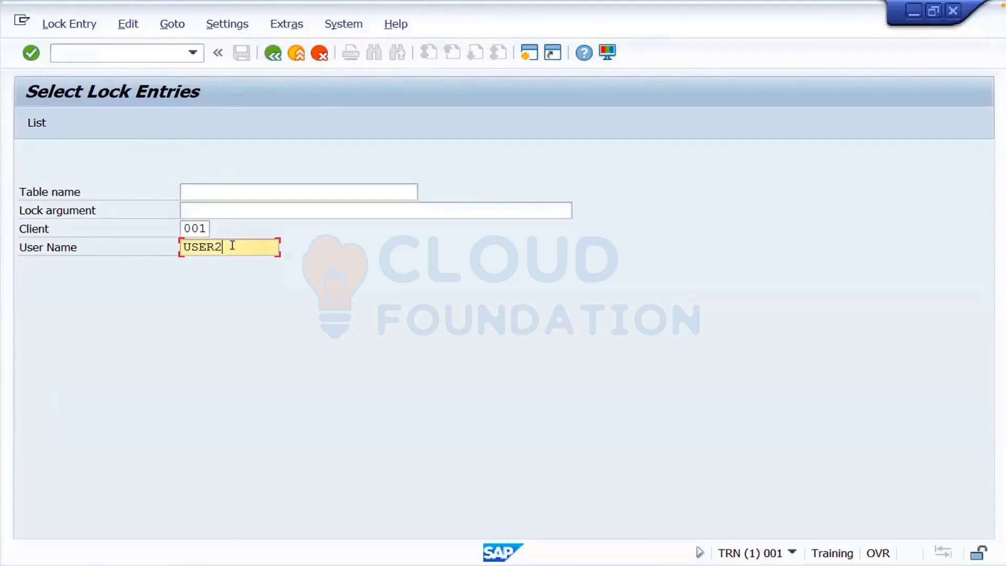
key(BackSpace)
key(BackSpace)
key(BackSpace)
key(BackSpace)
key(BackSpace)
click(36, 125)
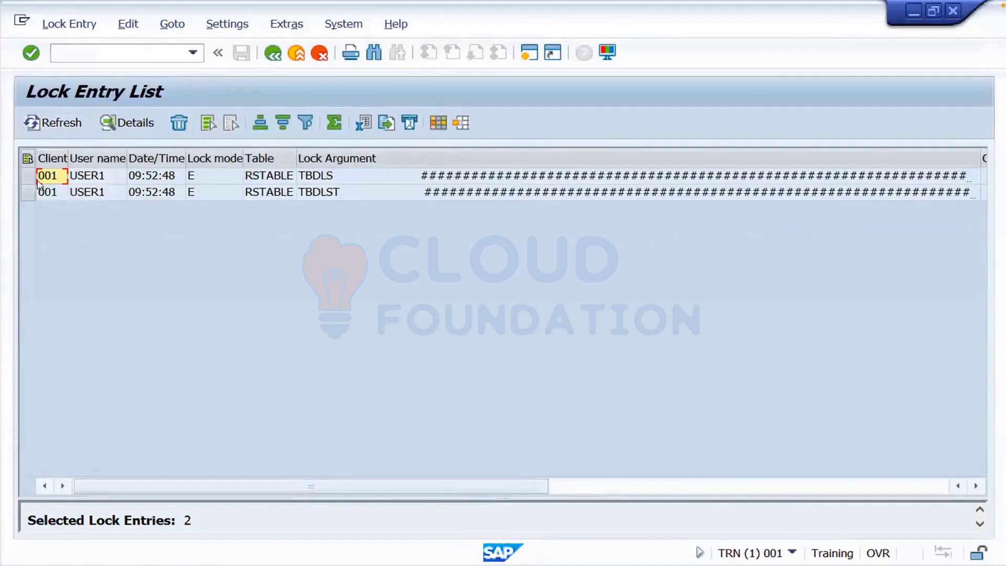
- Delete both USER1 RSTABLE locks on TBDLS and TBDLST, then exit to Select Lock Entries
drag(27, 178, 26, 183)
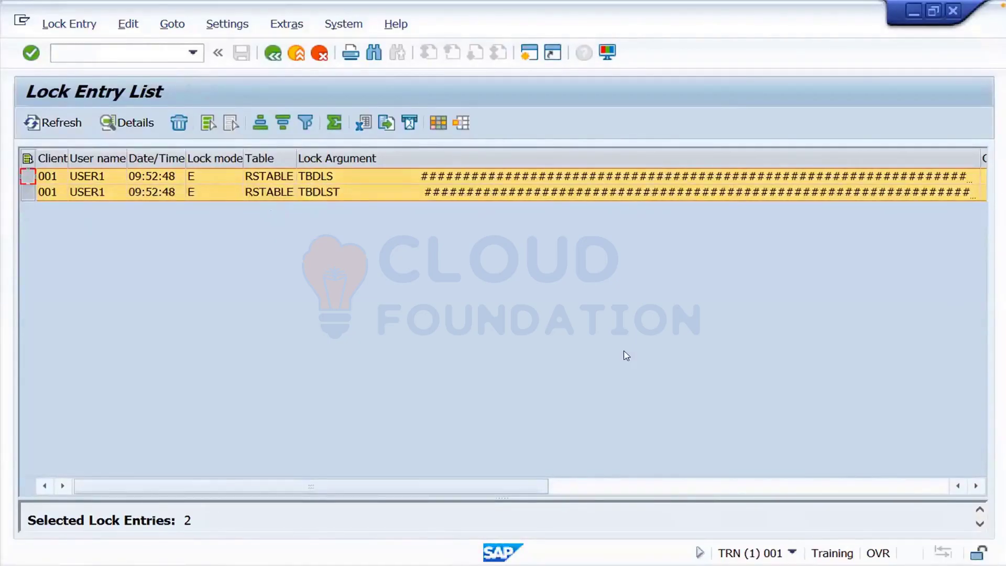
click(791, 553)
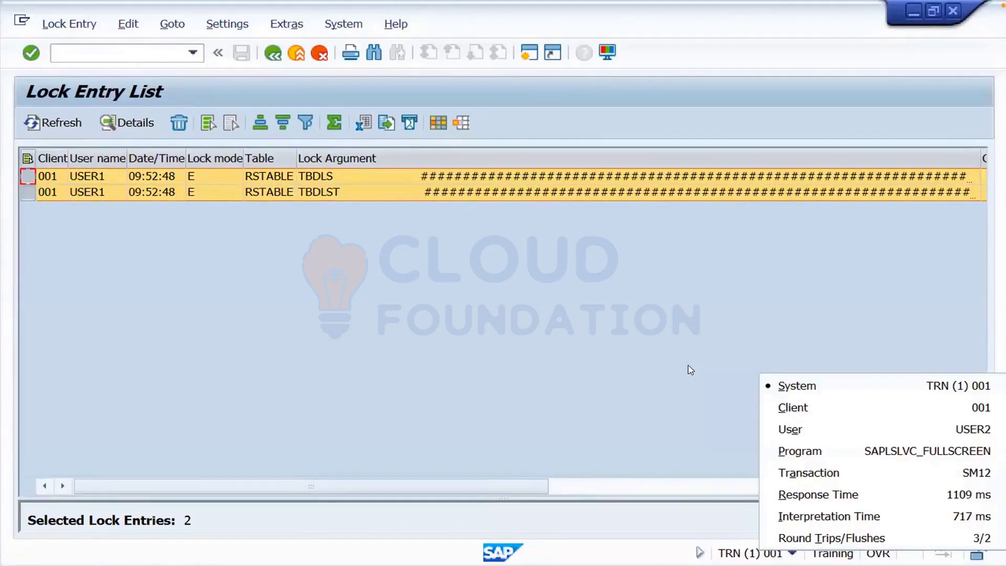
click(691, 370)
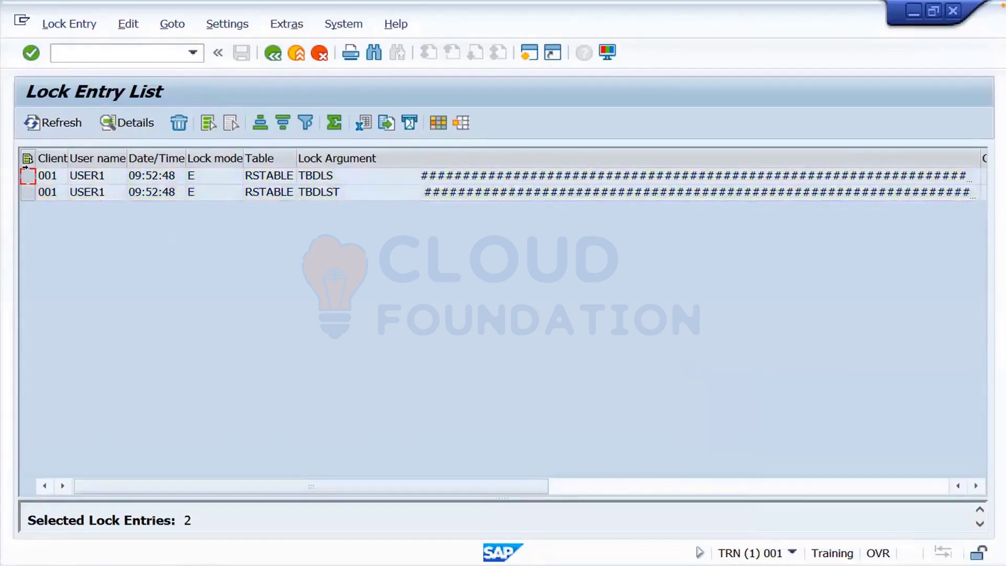
click(27, 159)
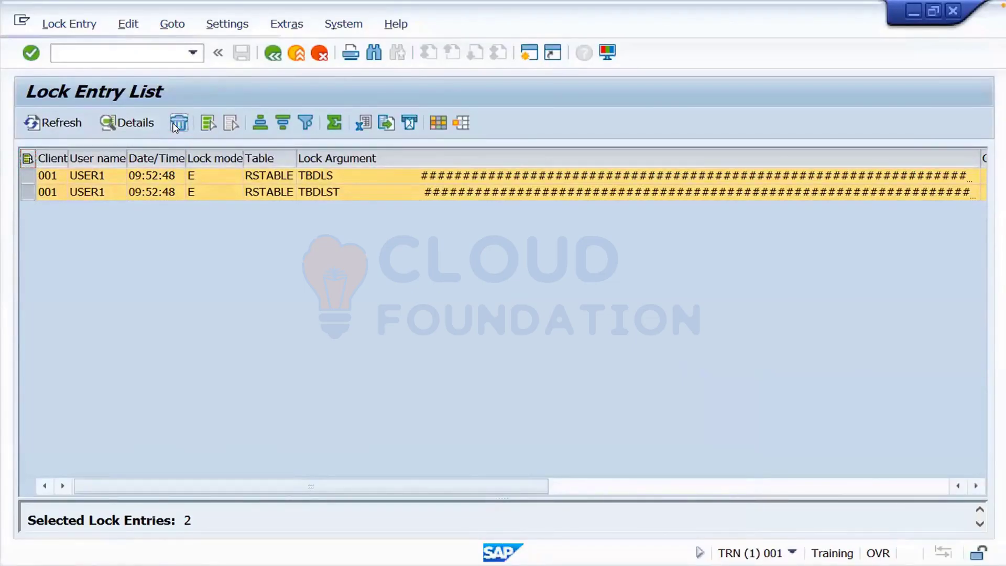
click(178, 124)
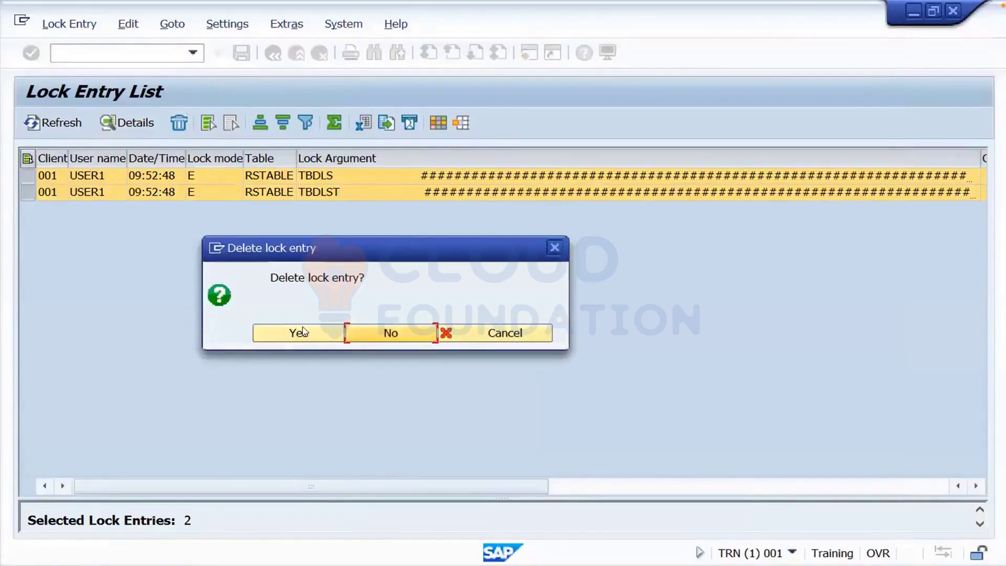
click(303, 332)
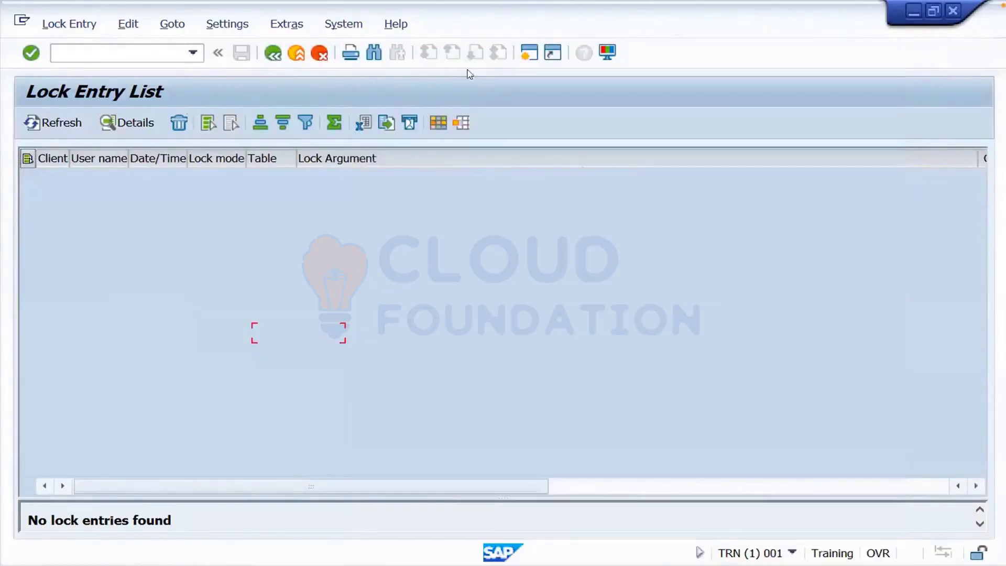
click(297, 58)
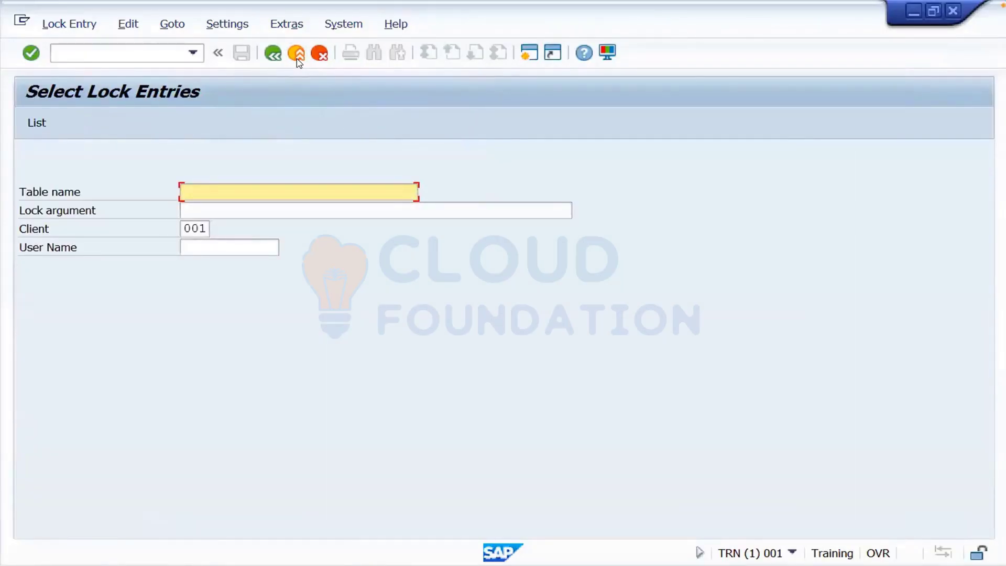
- Rerun /nbd54 from the command history, accept the cross-client warning, and start New Entries
click(109, 47)
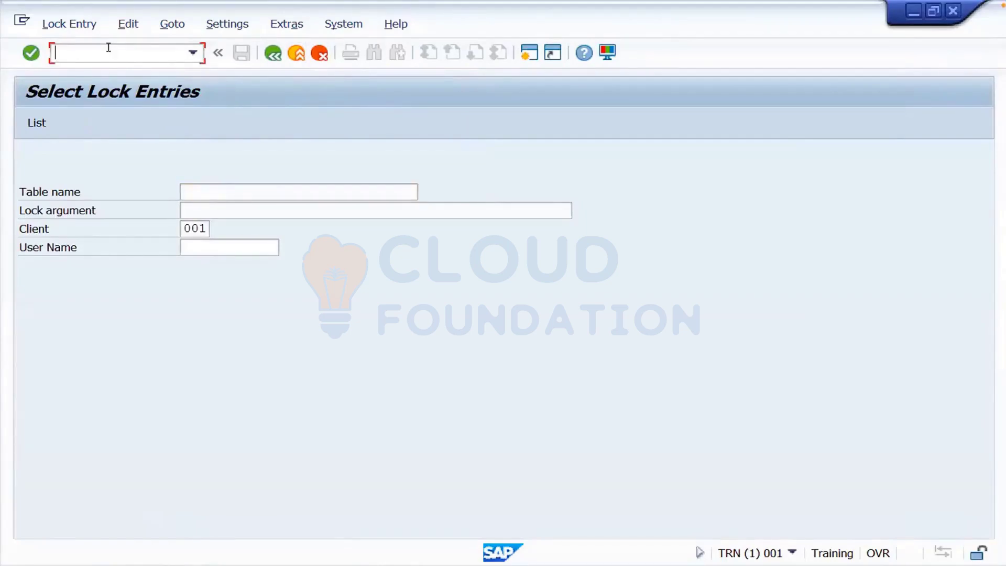
text(/nsm55)
key(BackSpace)
key(BackSpace)
key(BackSpace)
key(BackSpace)
key(BackSpace)
key(BackSpace)
click(192, 52)
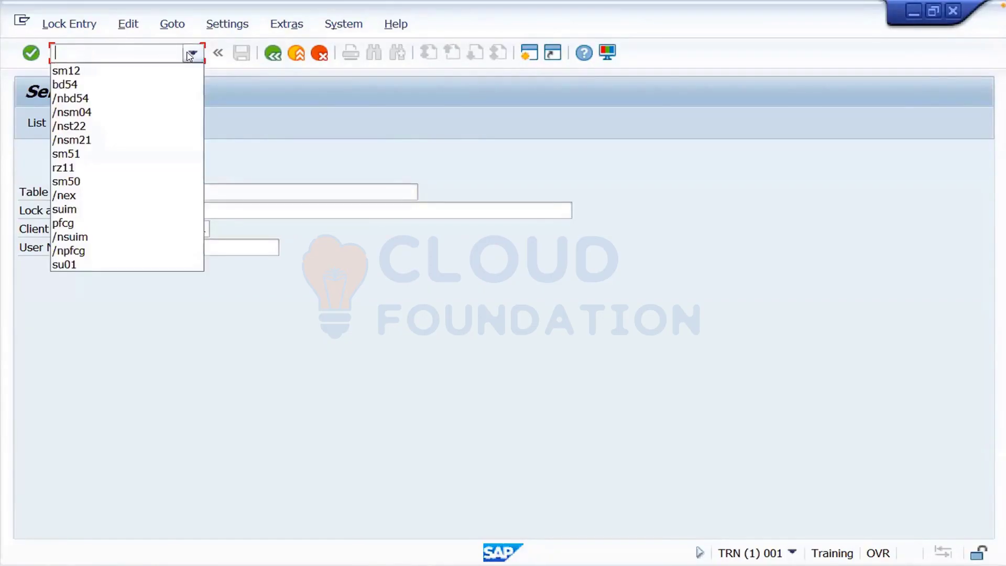
click(125, 85)
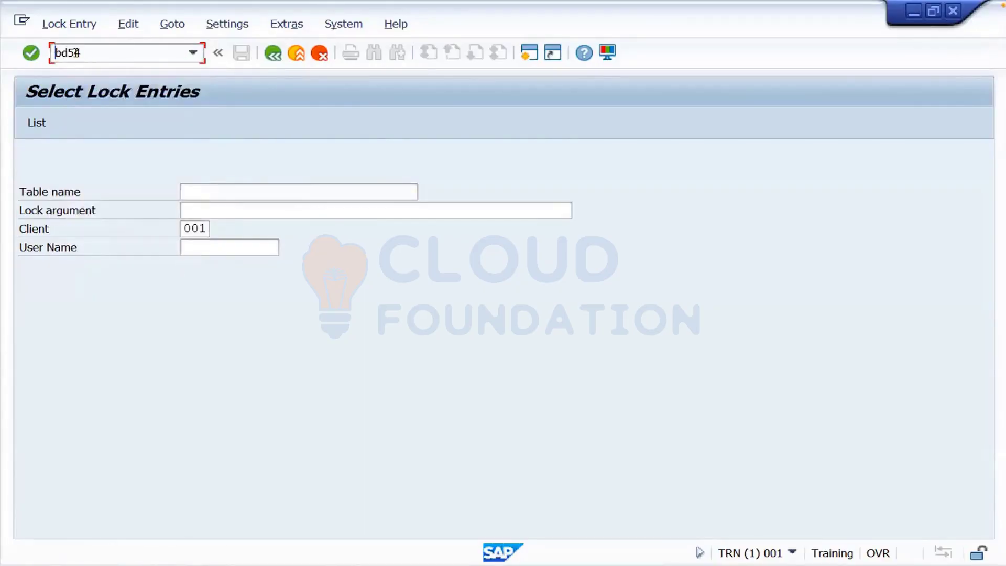
text(/n)
key(Return)
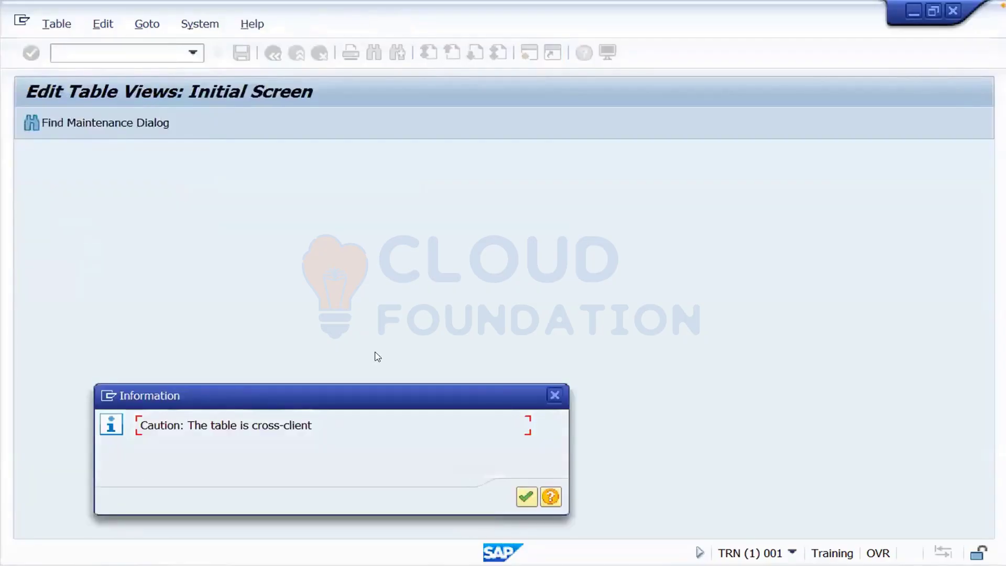
click(525, 496)
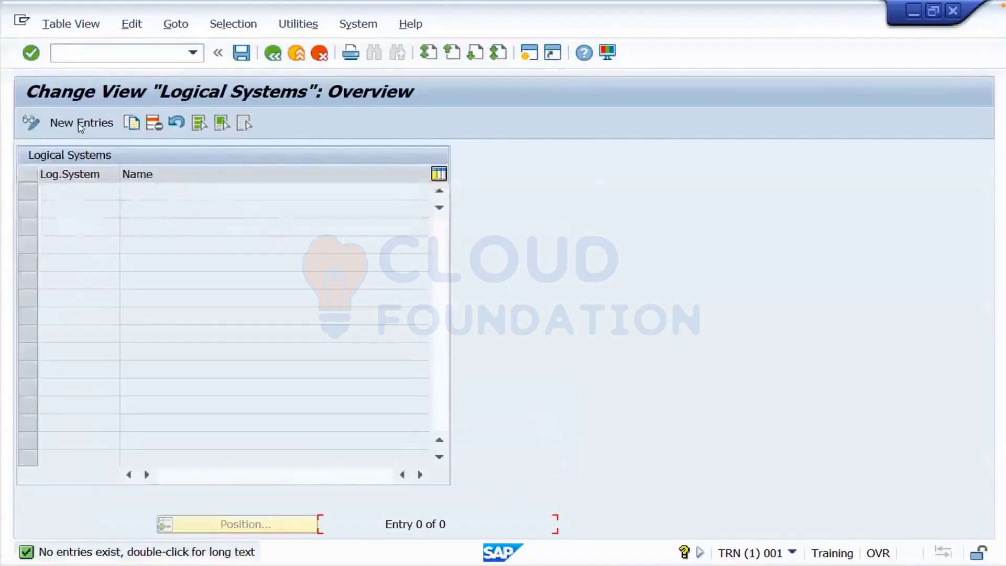
click(82, 122)
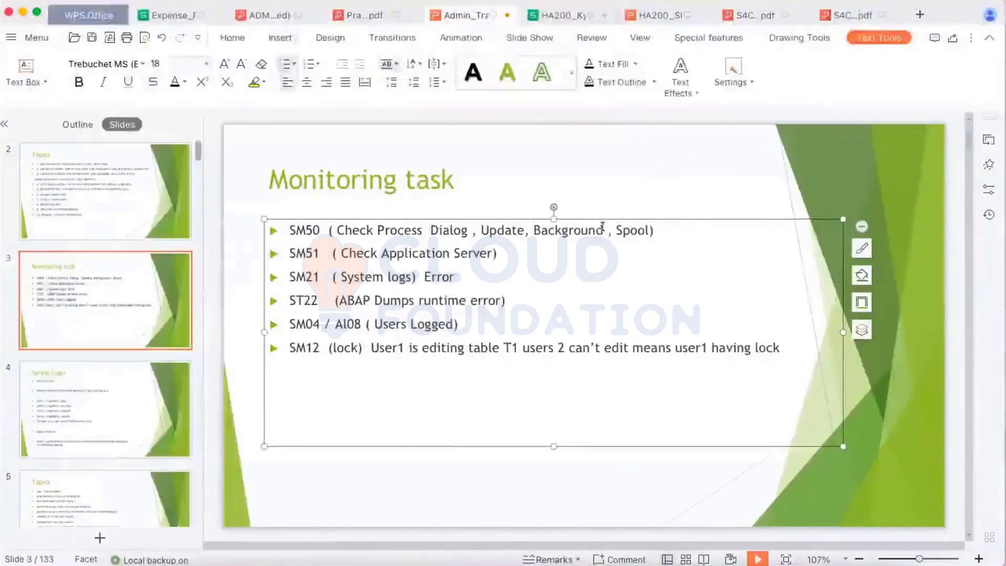
- Nudge the bullet text box up slightly and add an 'ST06 OS' bullet under the SM12 line
drag(599, 218, 600, 212)
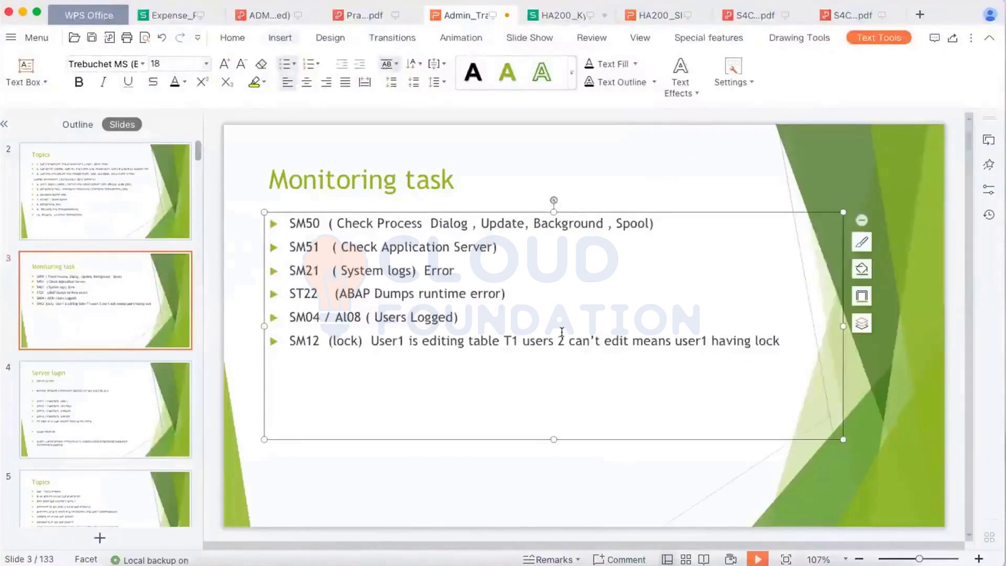
click(778, 340)
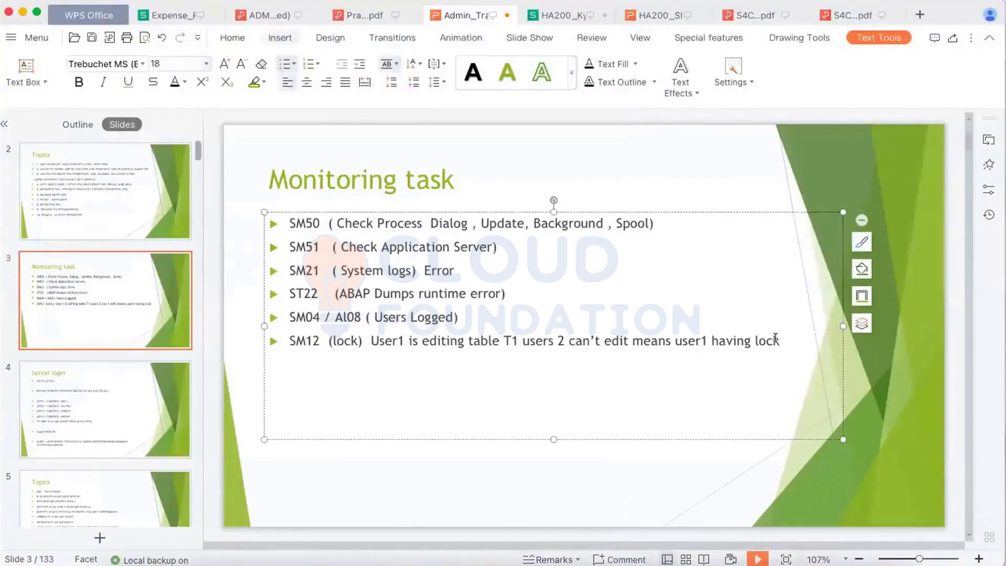
key(Return)
text(ST06  OS)
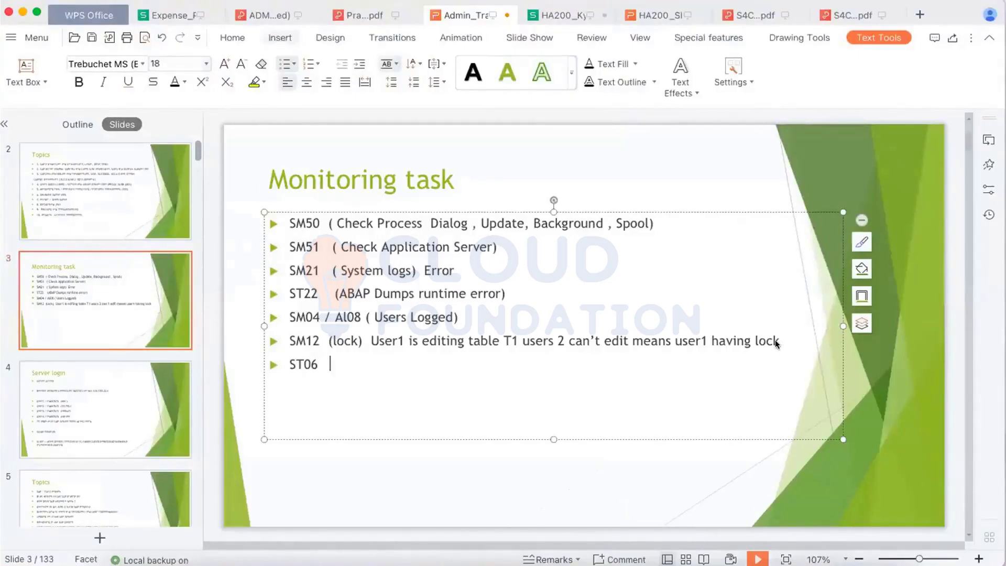
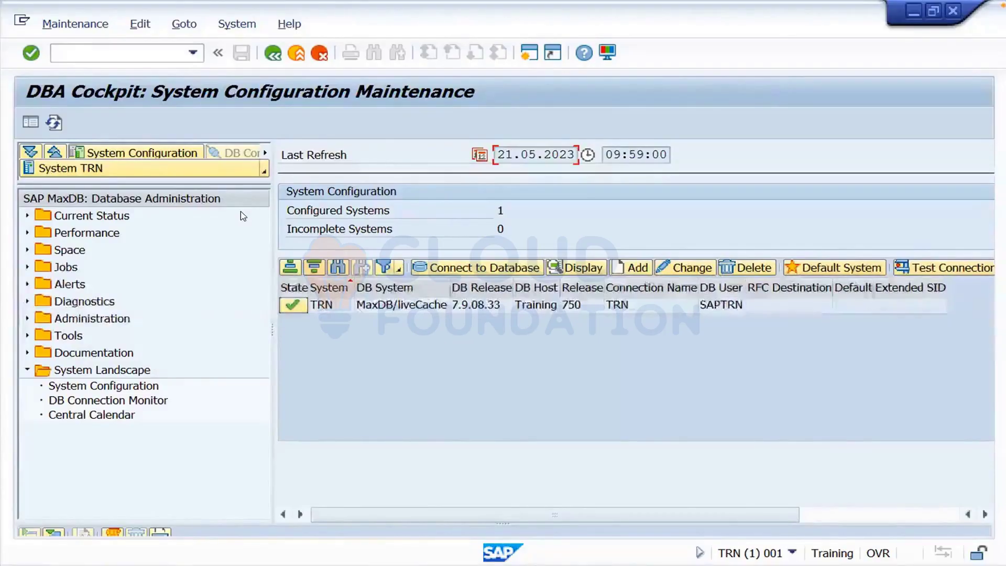
- Select the TRN system, briefly open Performance and Current Status, then expand the Space folder
click(361, 305)
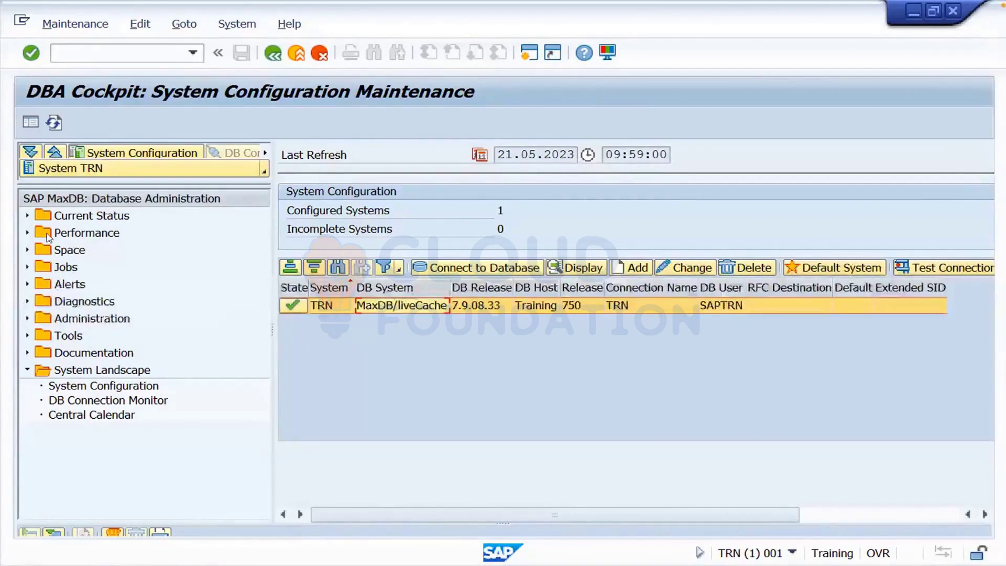
click(27, 234)
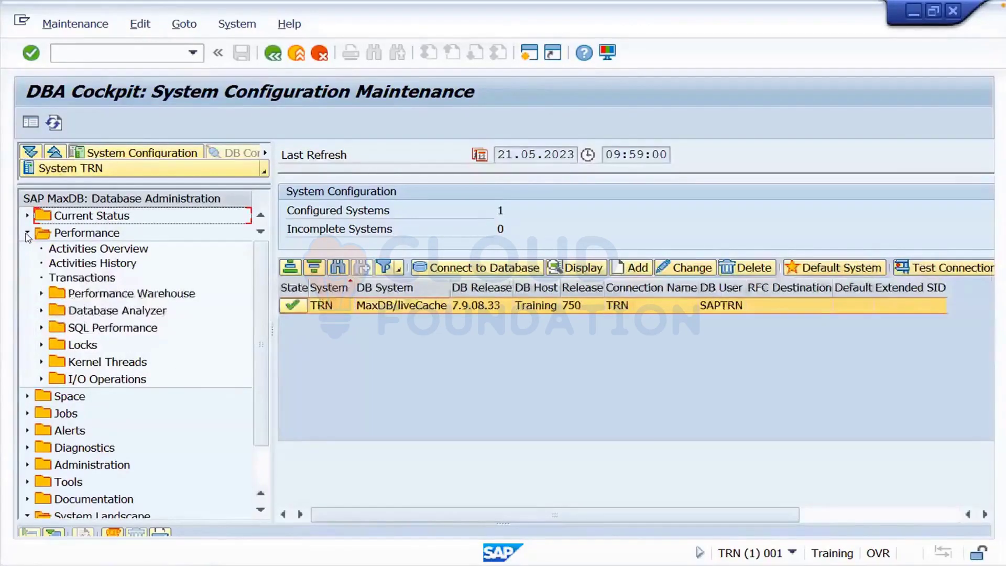
click(27, 234)
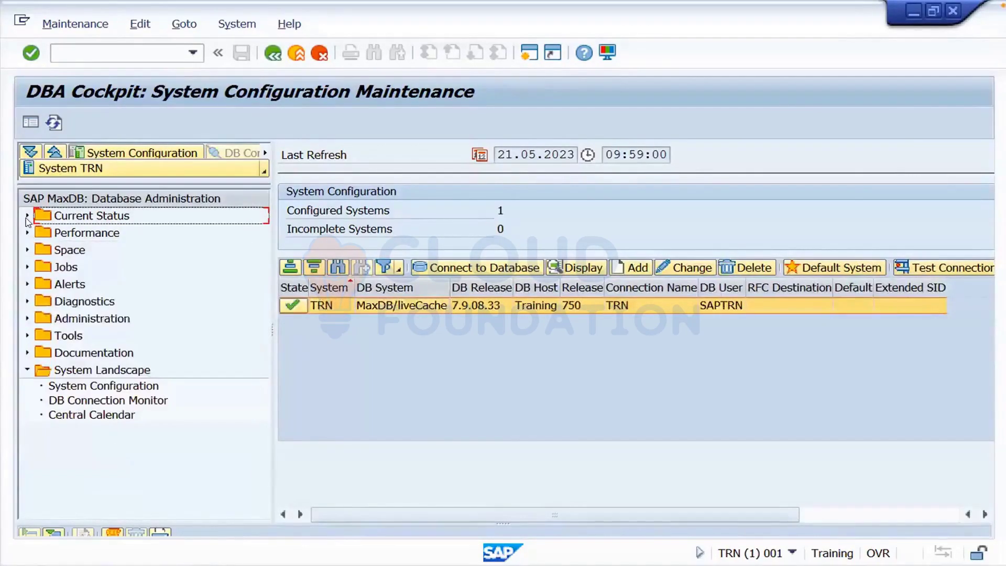
click(27, 216)
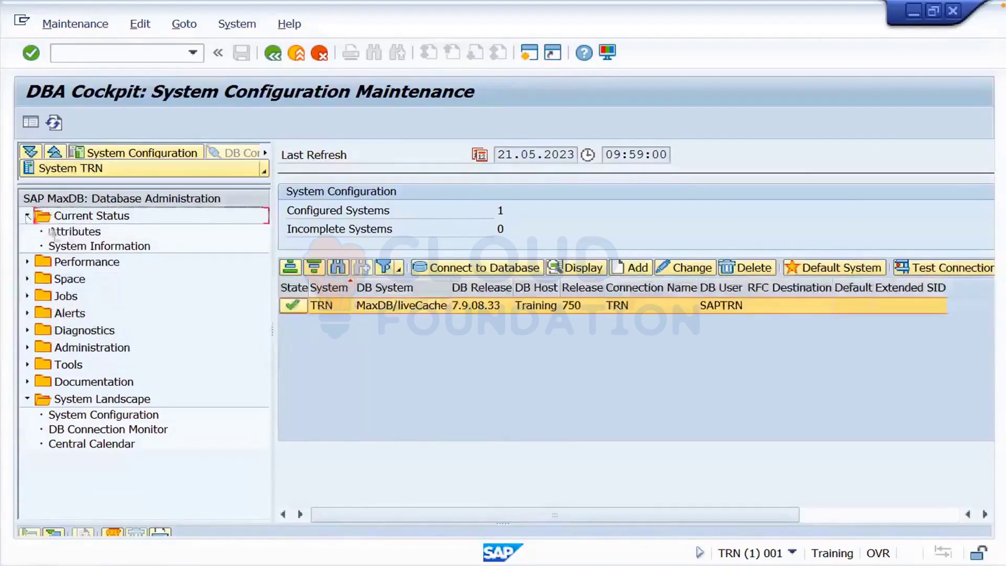
click(28, 216)
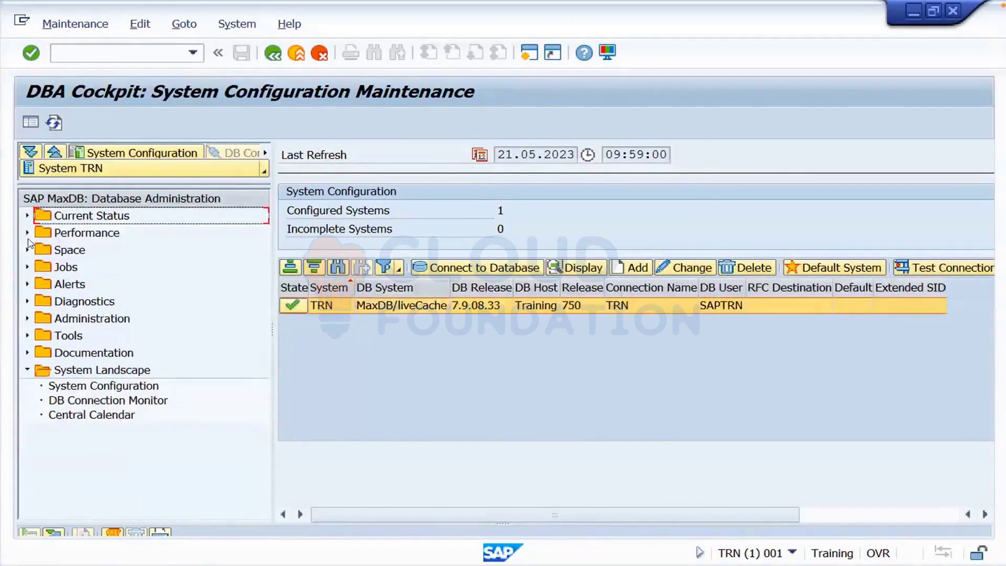
click(28, 250)
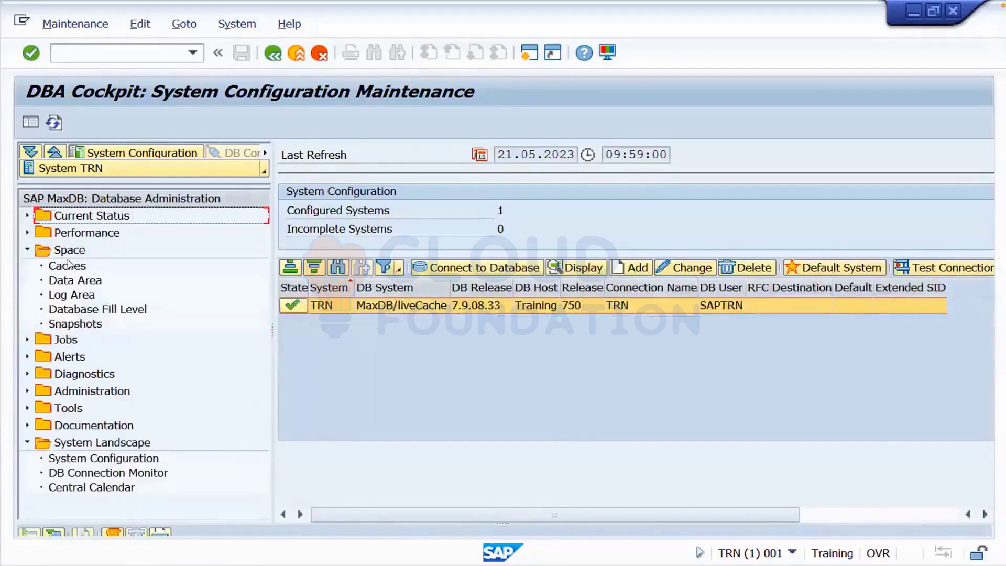
- Review Data Area, then Log Area: 19.992,86 MB usable, 1.779,48 MB used (8,90 %)
click(70, 281)
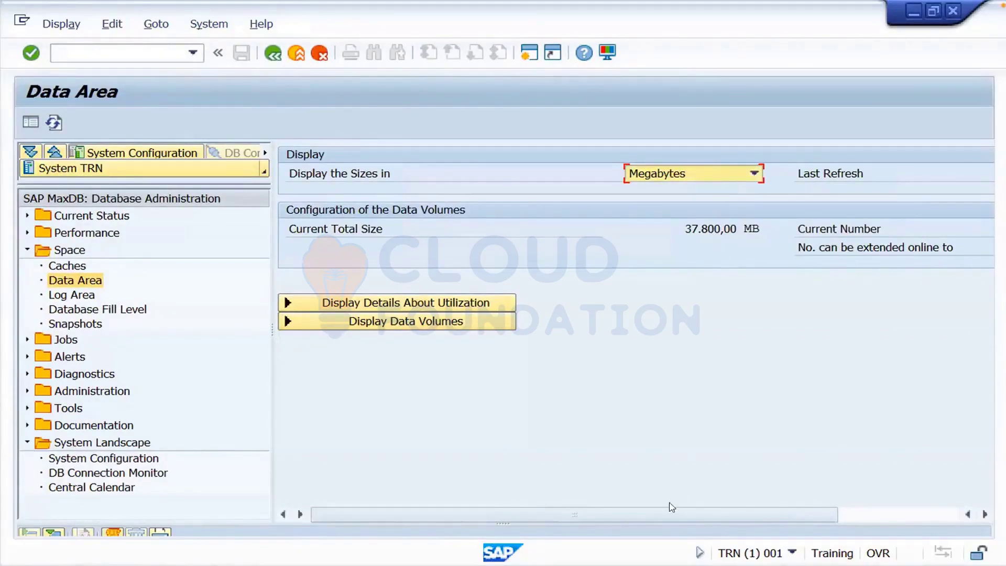
drag(671, 507, 139, 359)
click(81, 297)
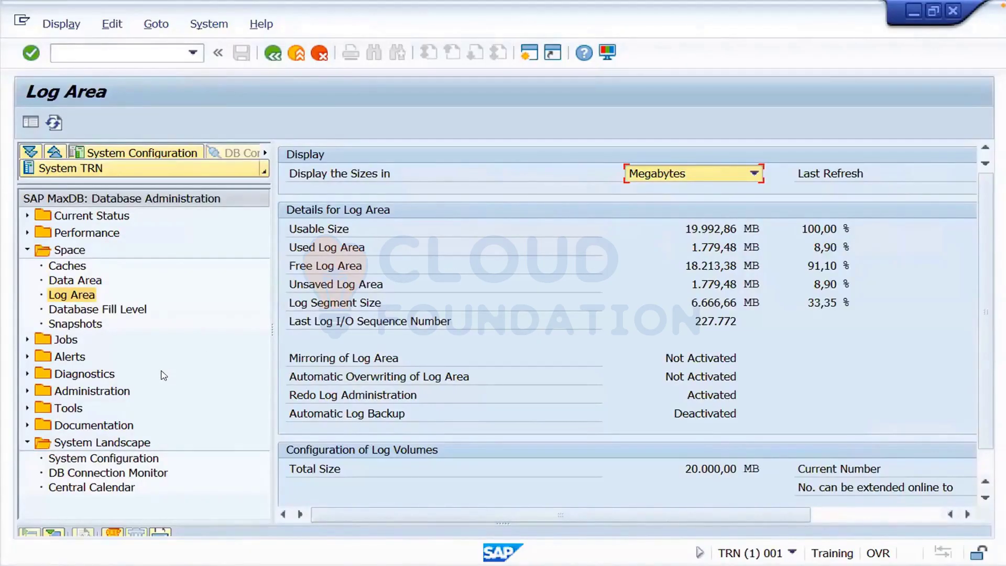
- Collapse Space, peek at Tools, and open the SELECT Editor under Diagnostics
click(28, 250)
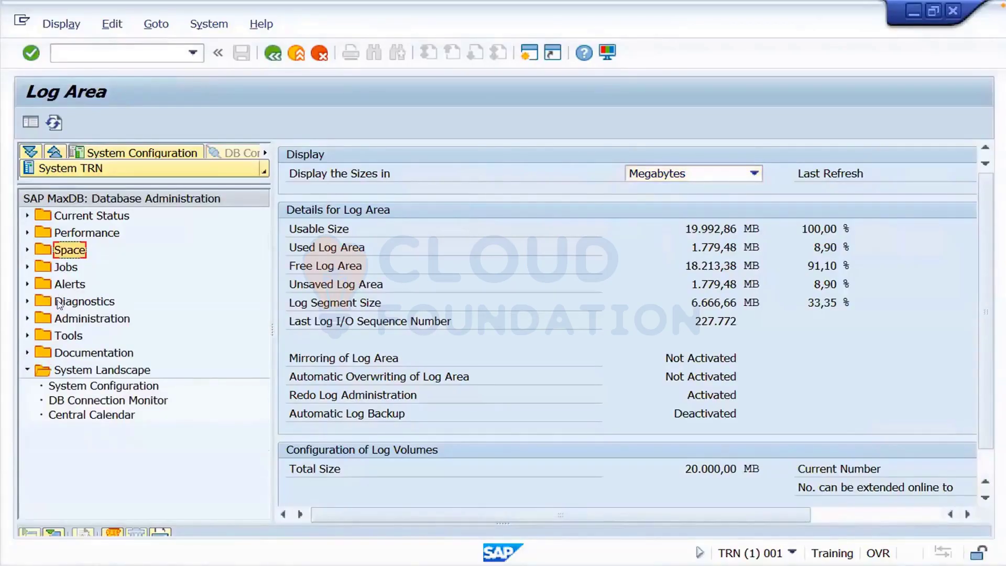
click(27, 336)
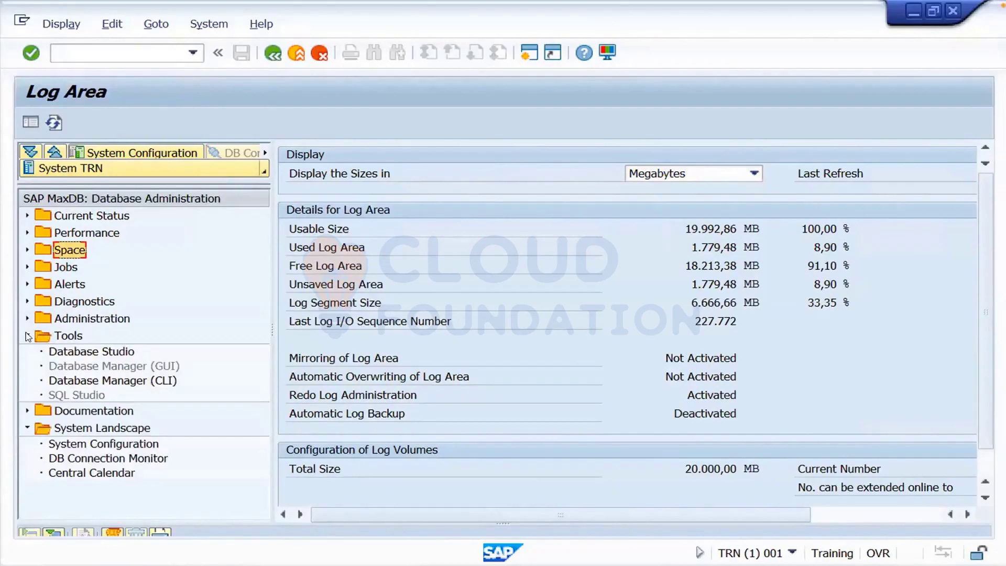
click(28, 336)
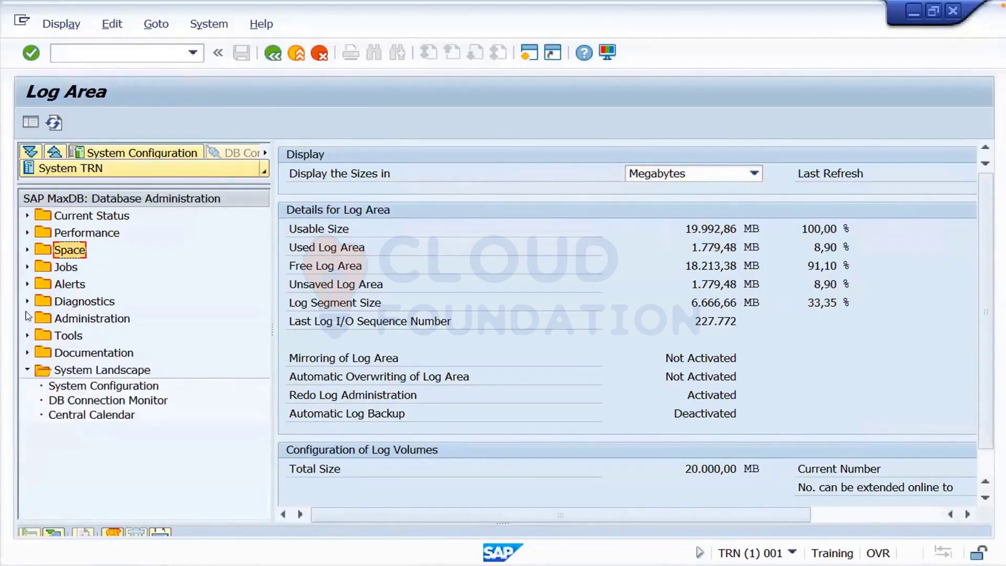
click(28, 302)
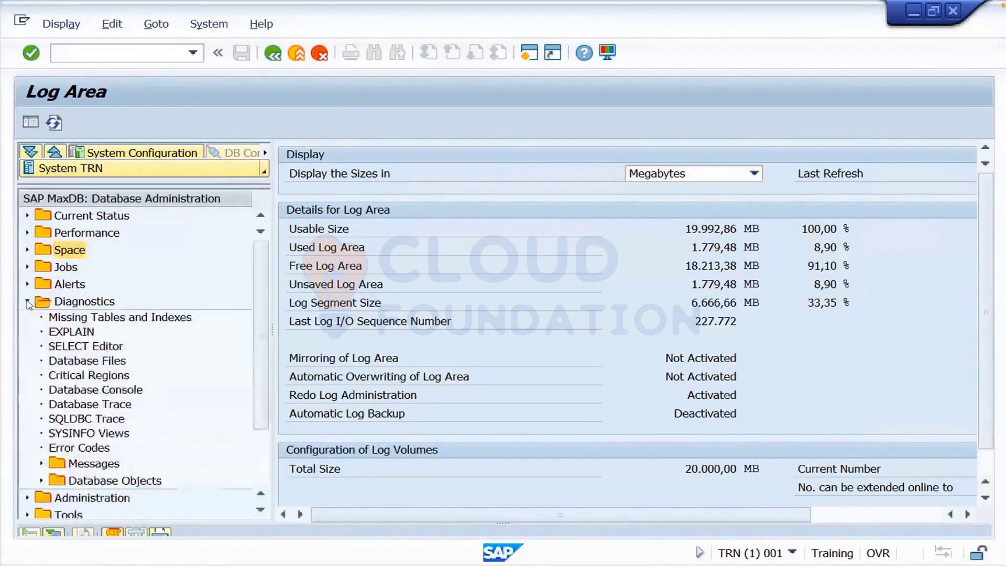
click(83, 347)
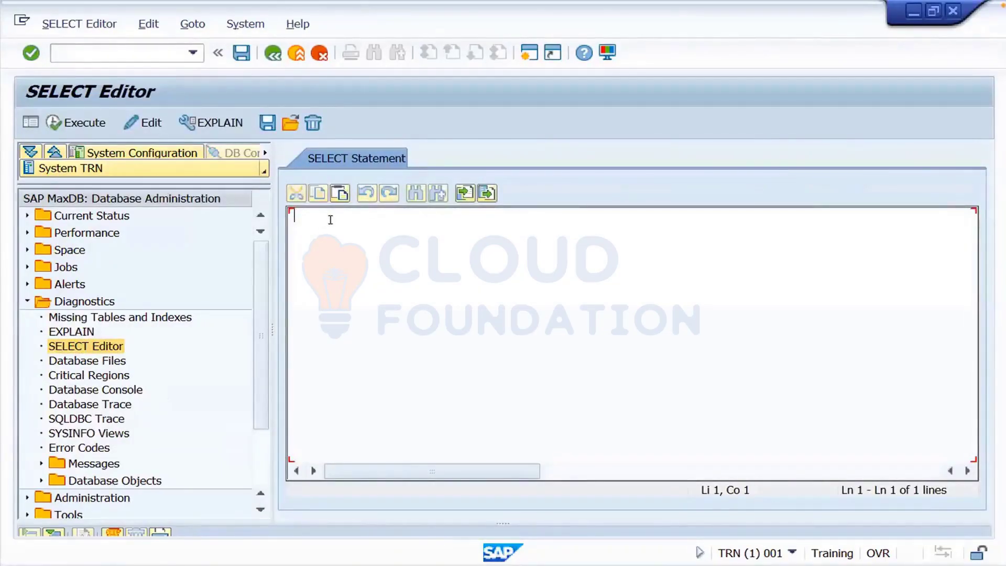
- Run the query 'select * from usr02' against the TRN database
text(se)
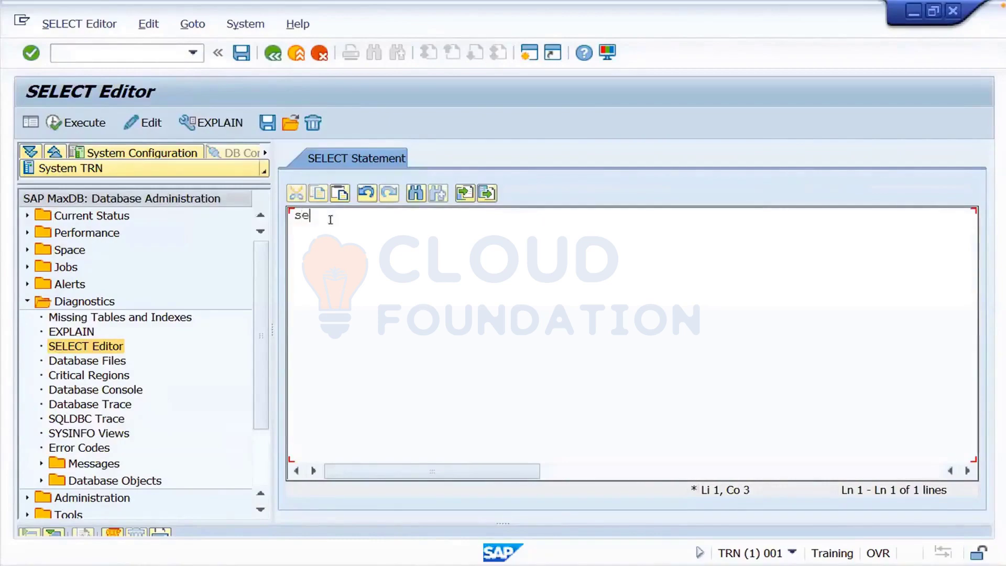
text(lect * from usr)
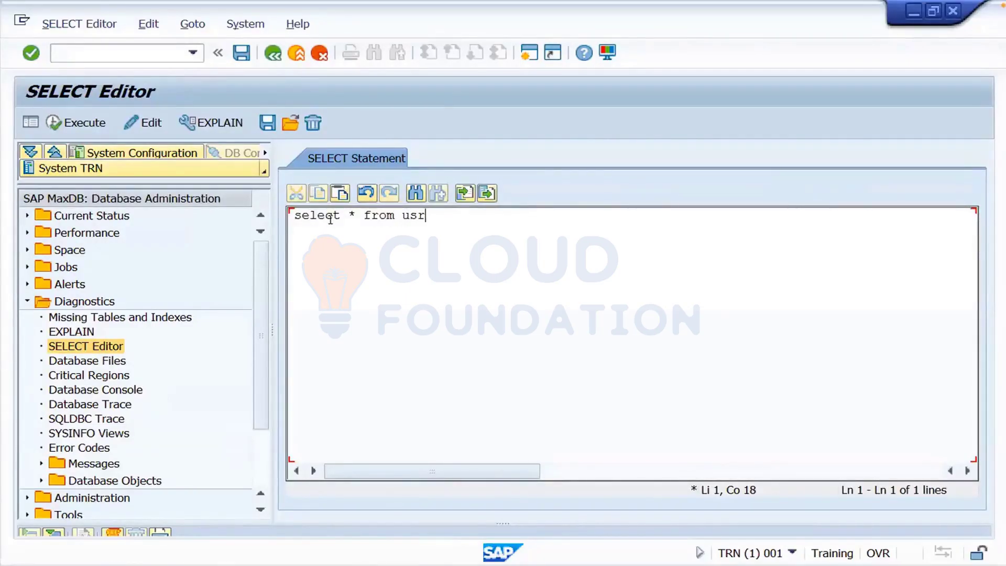
text(02)
click(86, 125)
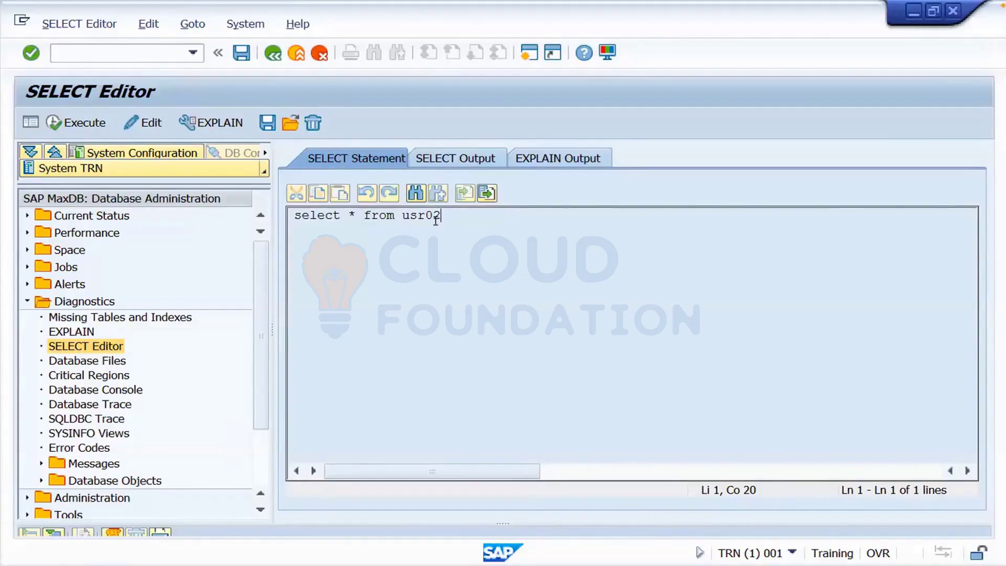
- Inspect the System Status dialog's database owner value, close it, and collapse Diagnostics
click(249, 24)
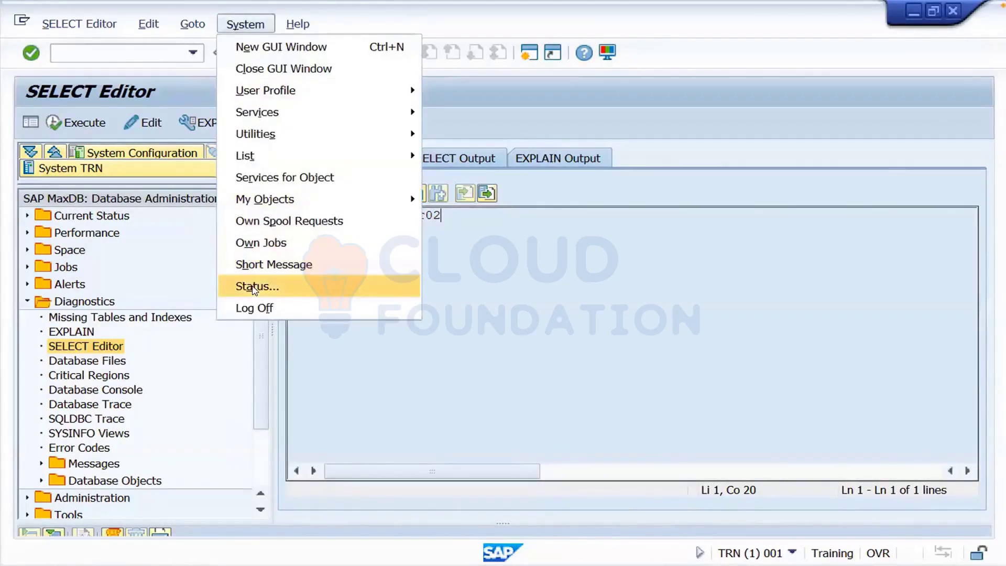
click(255, 288)
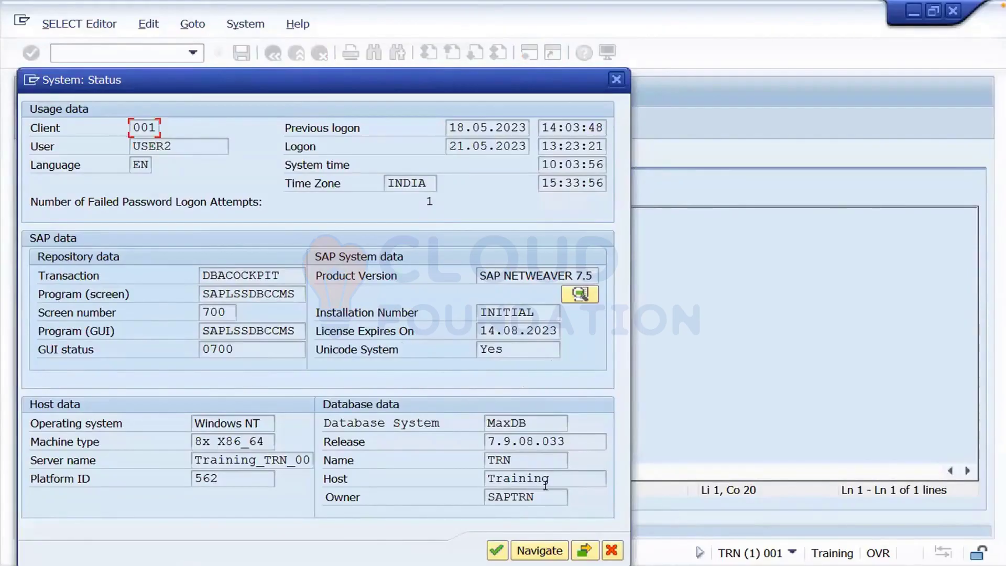
drag(536, 497, 482, 493)
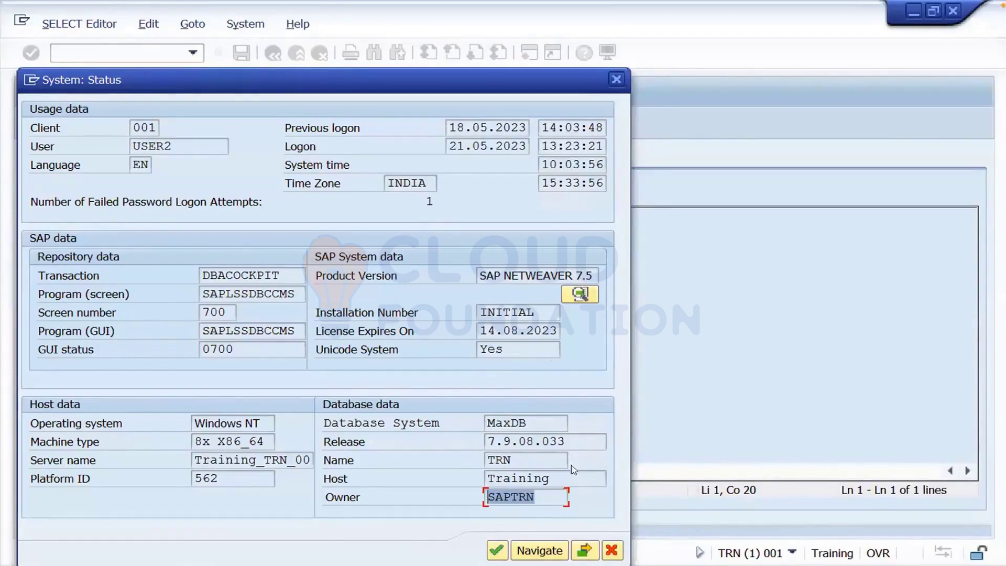
click(617, 81)
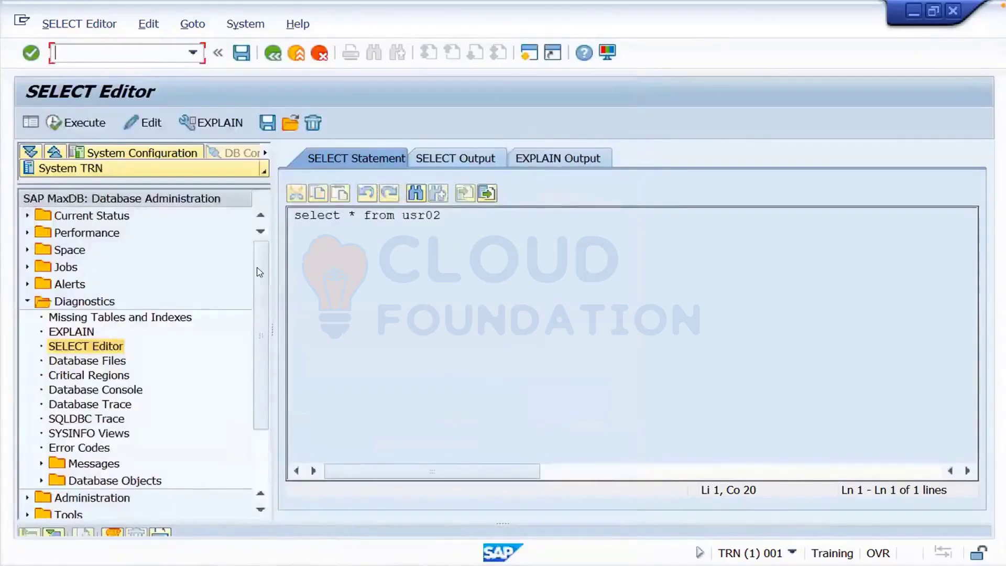
click(27, 301)
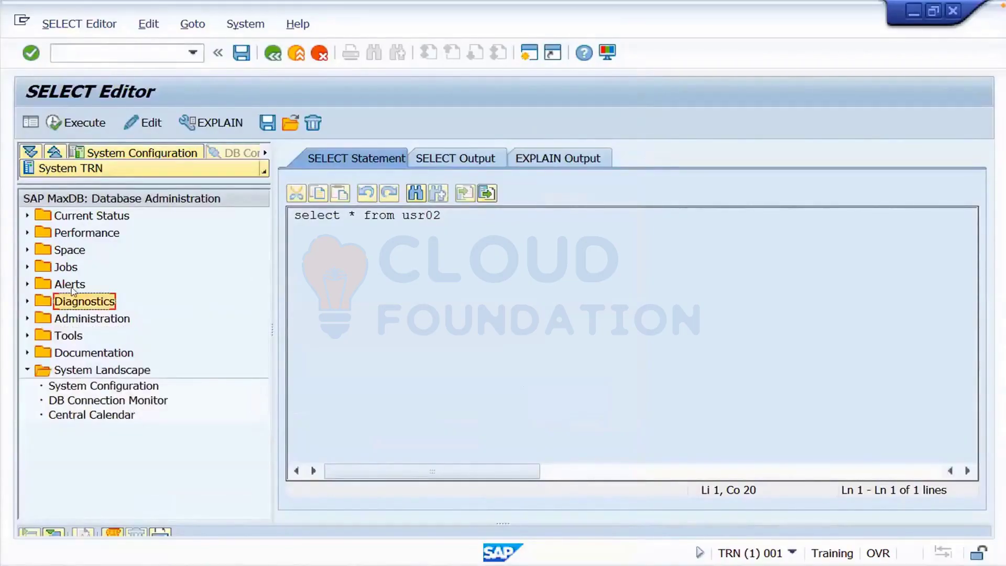
- Glance at the Performance and Tools entries, then go back to System Configuration Maintenance for TRN
click(27, 234)
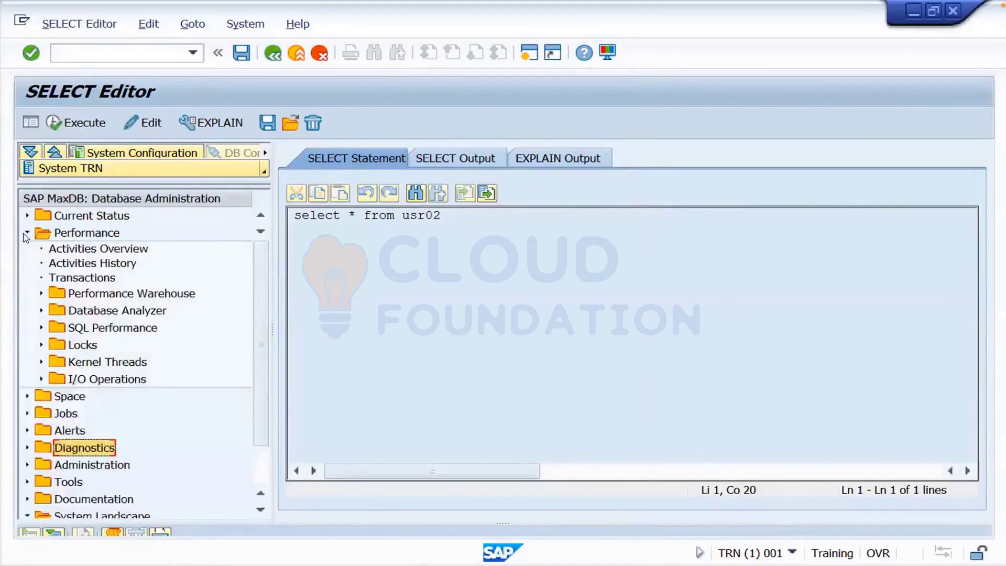
click(26, 234)
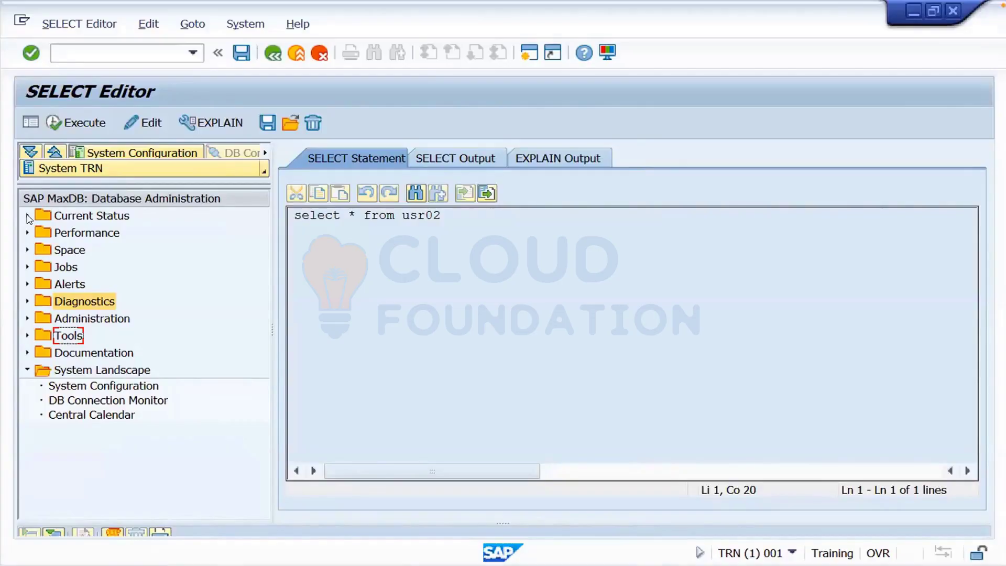
click(27, 336)
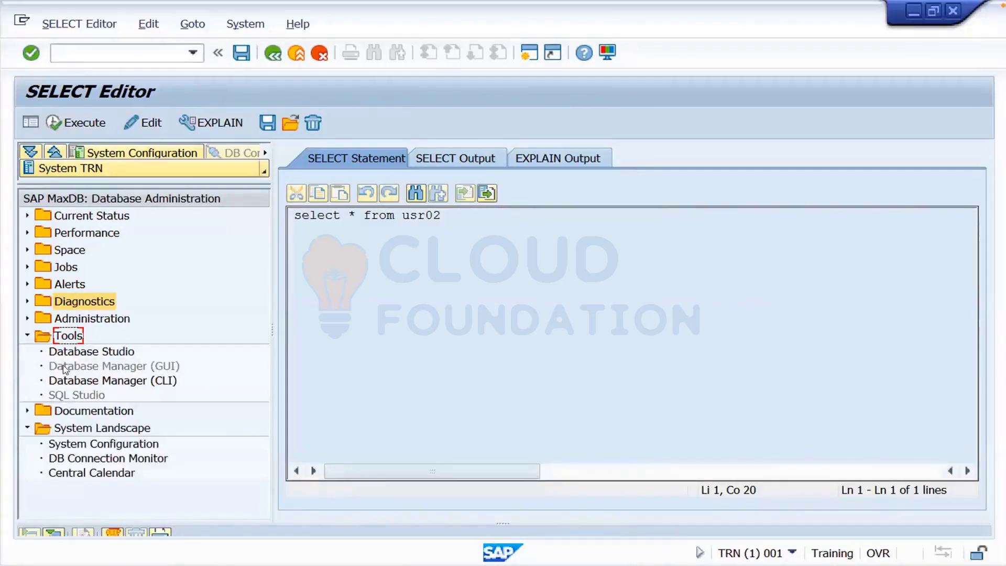
click(27, 336)
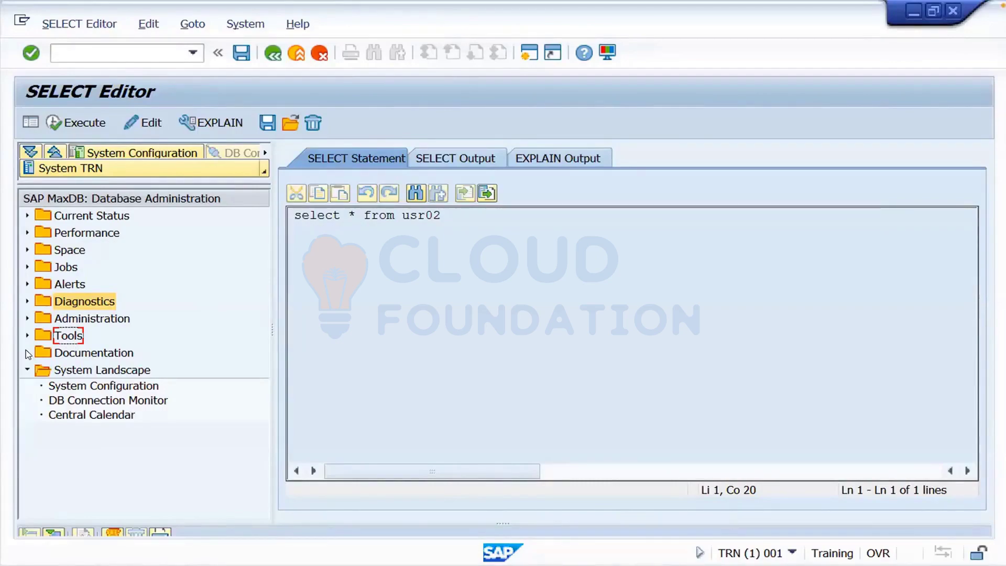
click(103, 385)
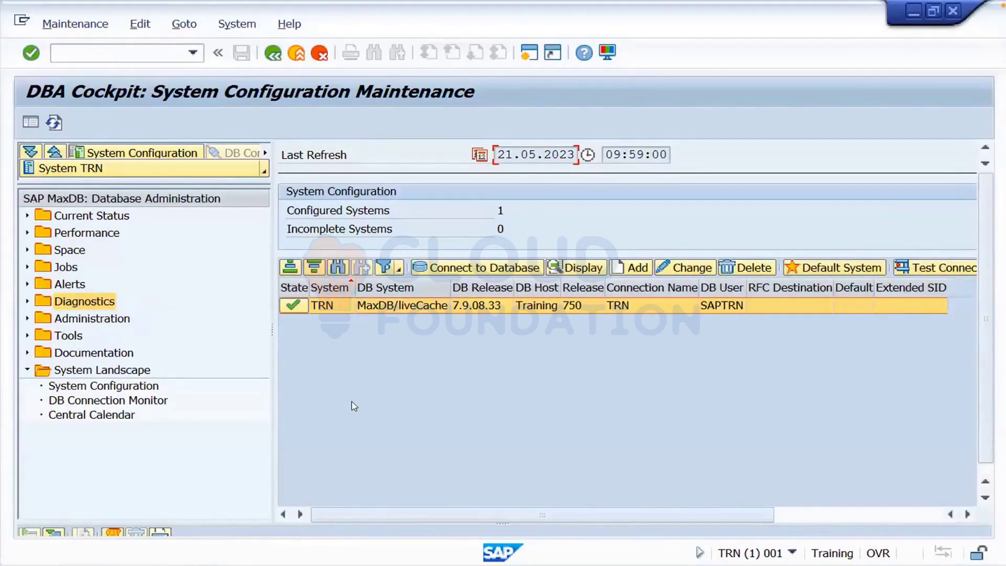
click(242, 23)
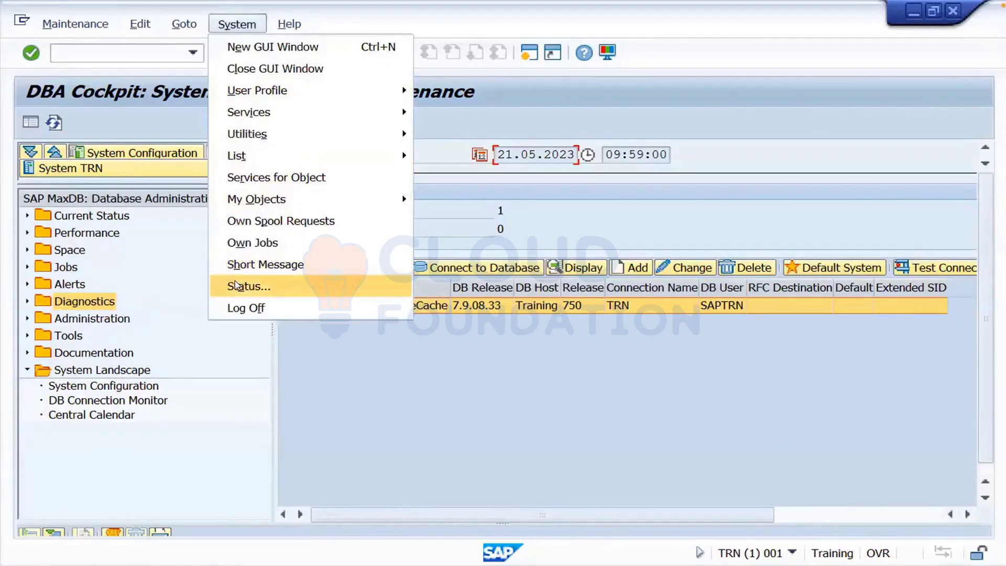
click(237, 286)
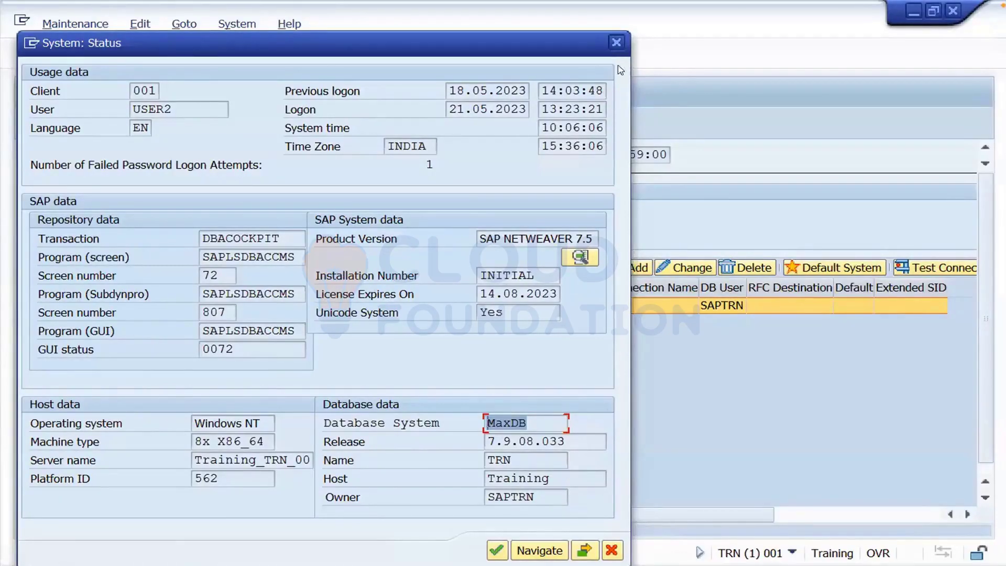
click(617, 42)
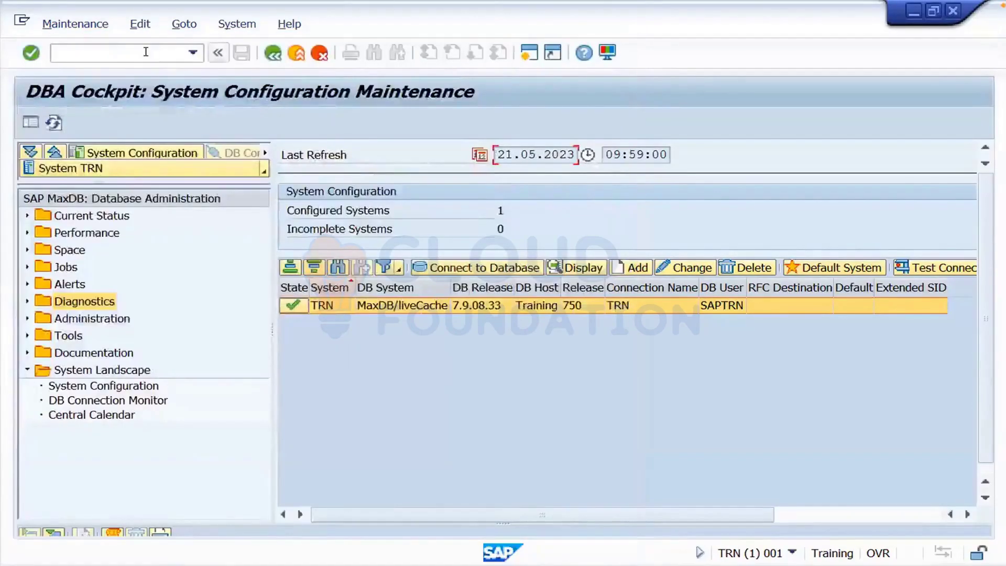
- Start the Data Browser with /nse16 and open the Find Tables search for Table Name
click(146, 51)
text(/)
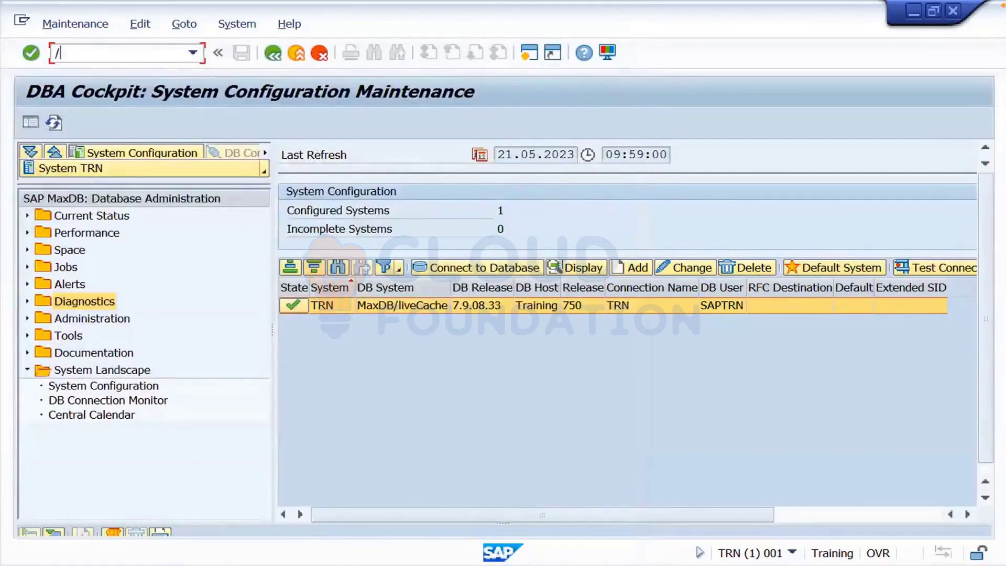
text(nse1)
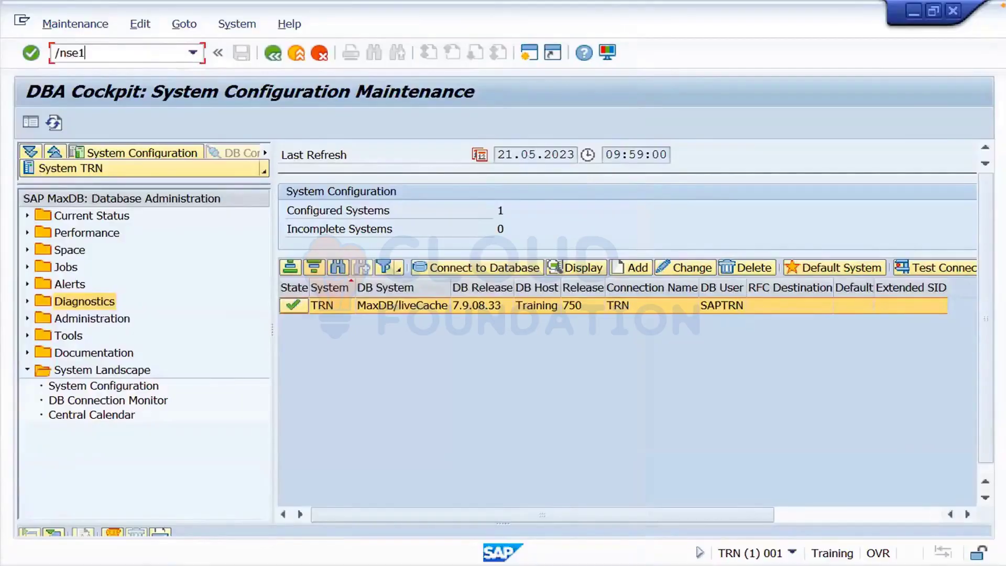
text(6)
key(Return)
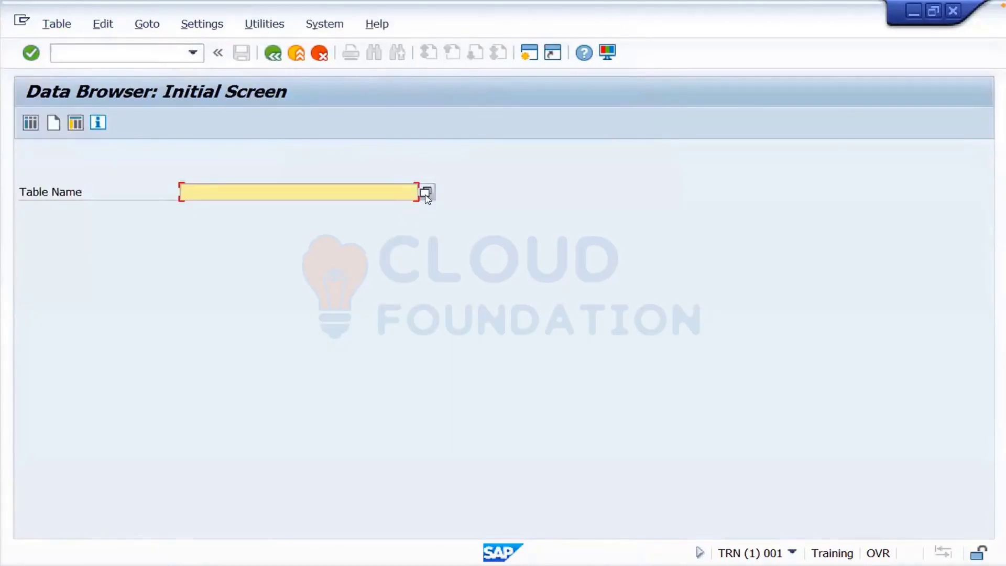
click(425, 193)
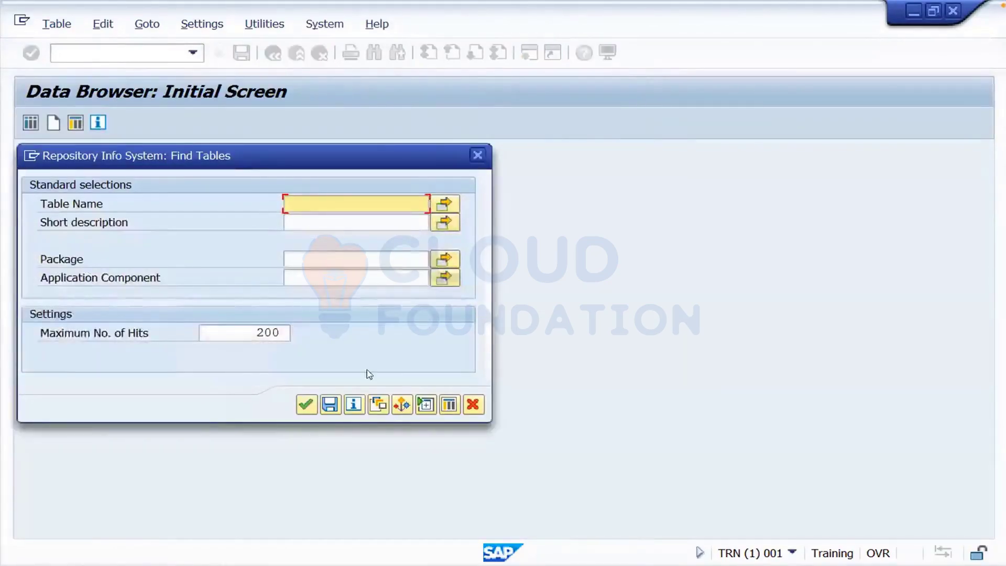
- Run the Find Tables search, scroll through the 200 hits, and close the list
click(307, 404)
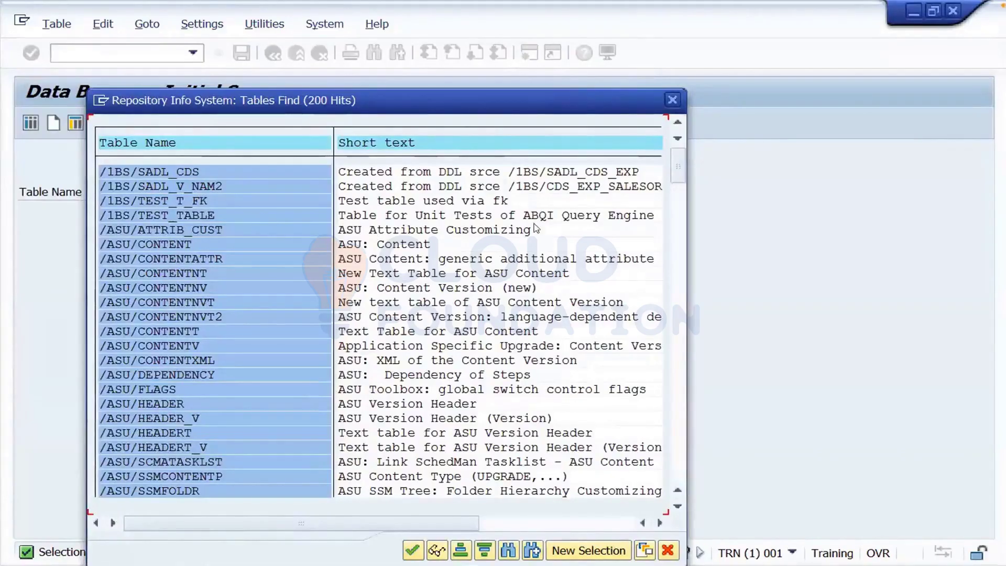
click(678, 213)
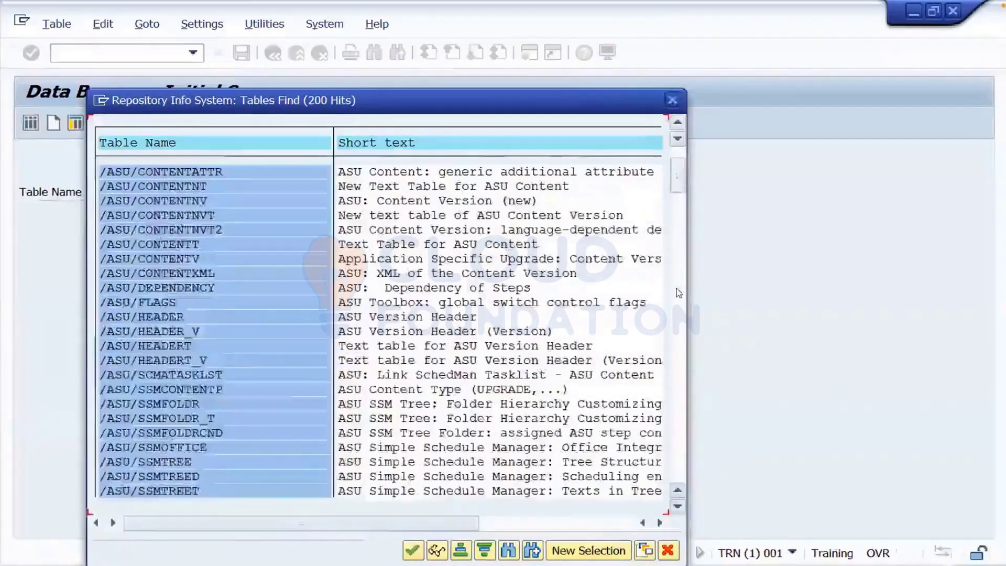
click(677, 298)
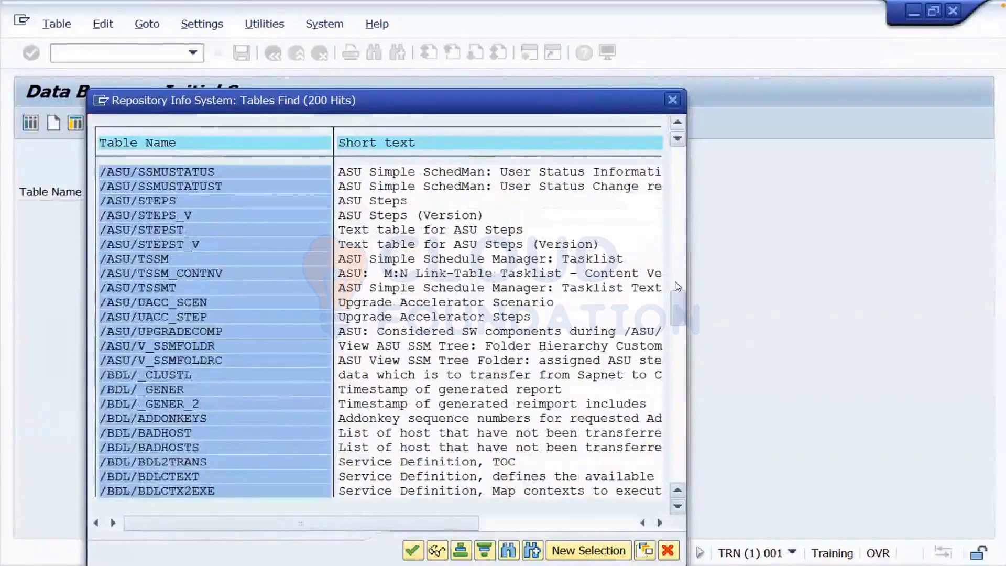
drag(677, 295, 677, 322)
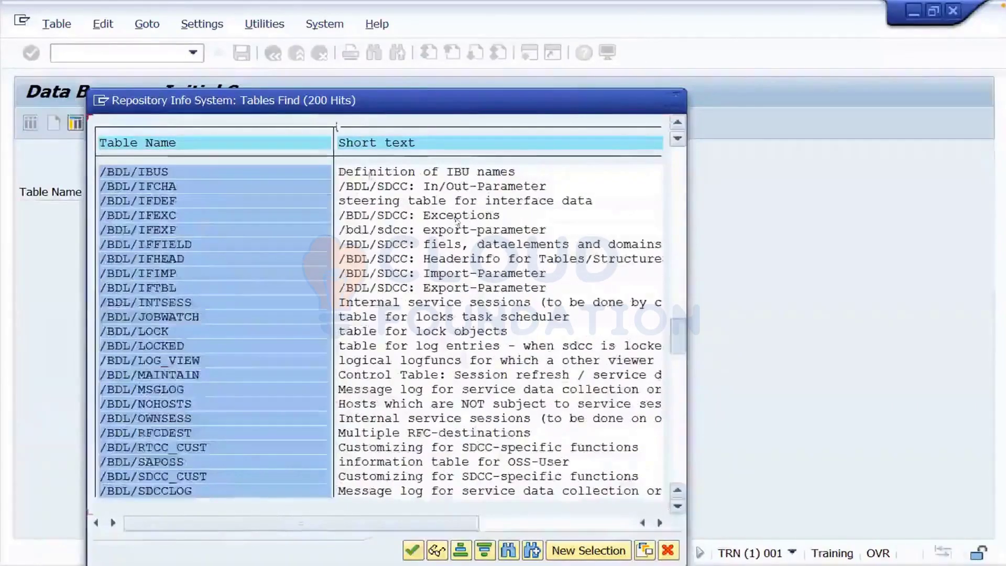
scroll(457, 223, down, 6)
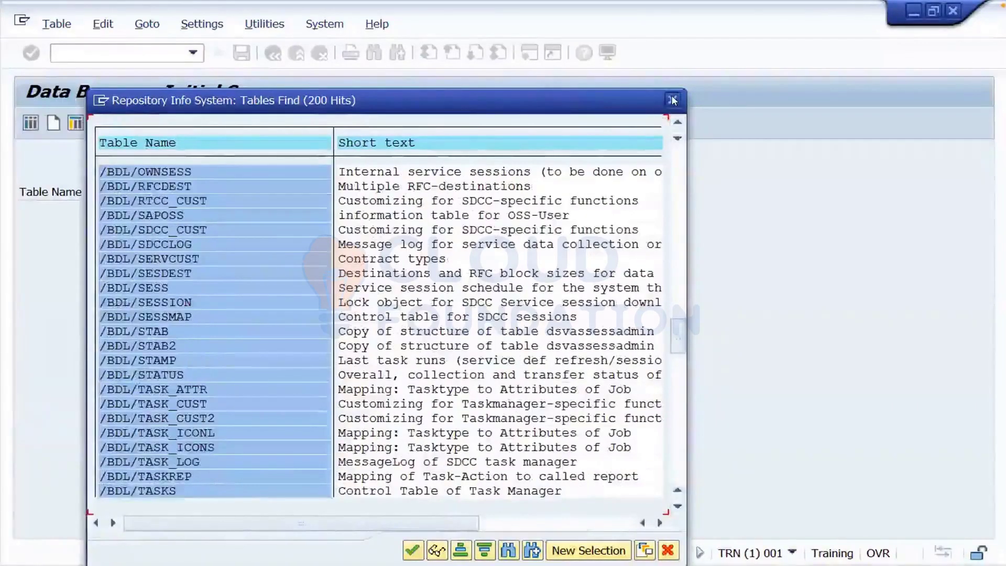
key(F12)
- Return to SAP Easy Access and start transaction se11
click(269, 58)
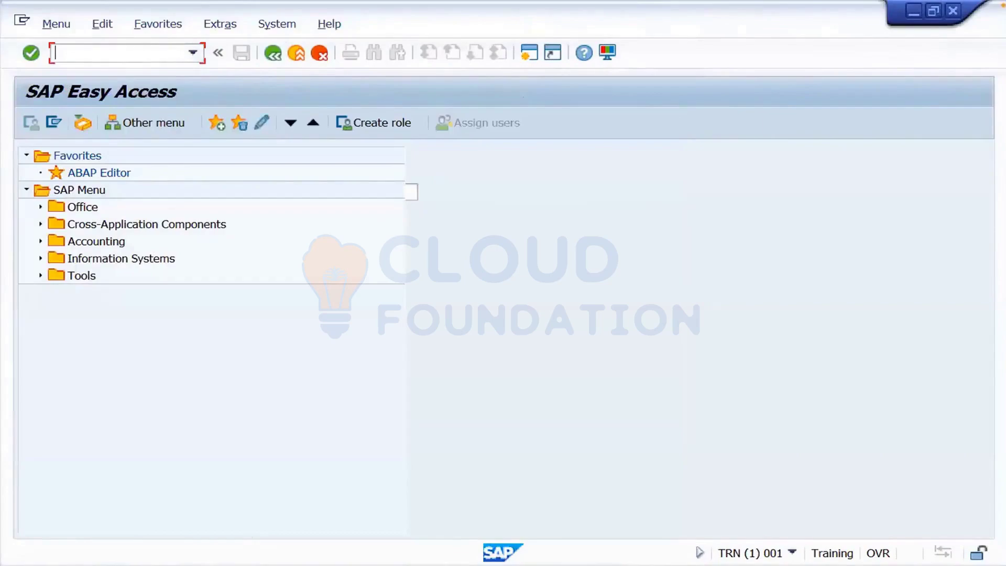
text(se11)
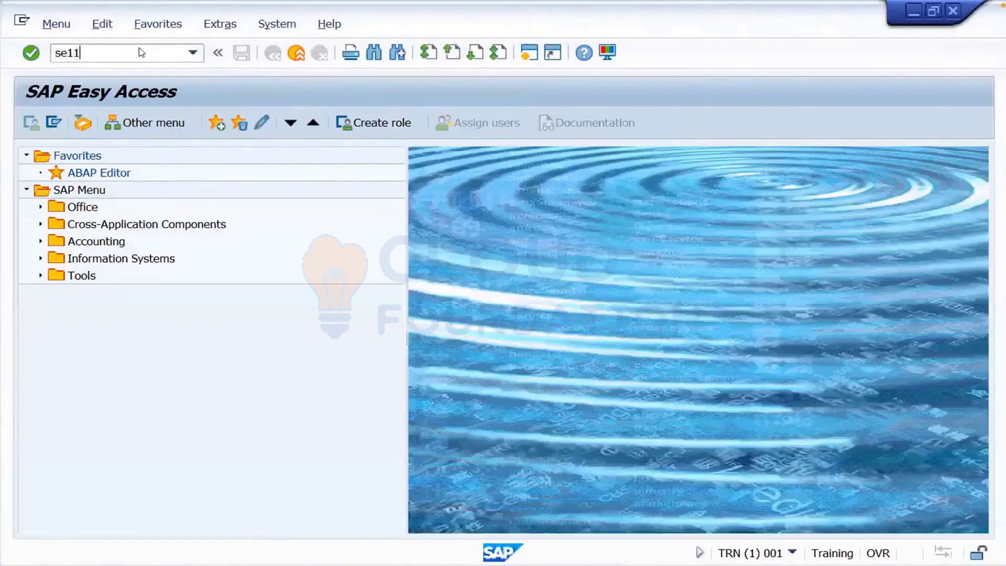
key(Return)
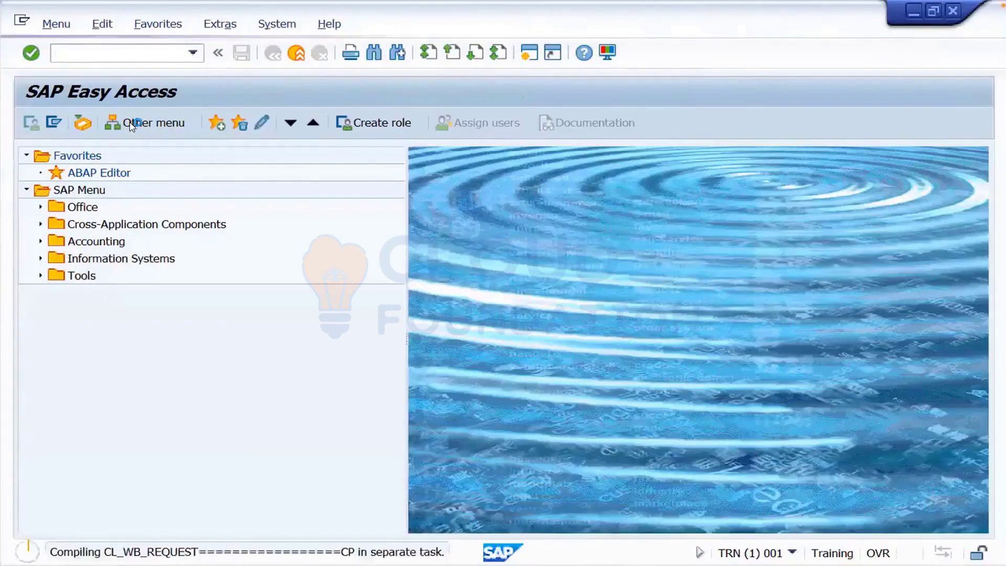
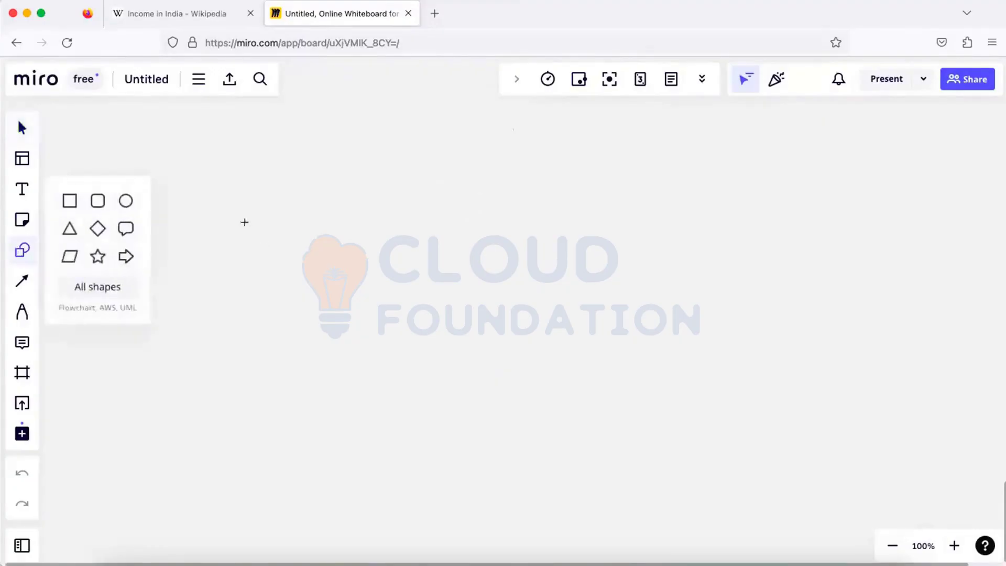
- Draw three outlined rectangles side by side, making the rightmost one the largest
drag(238, 218, 301, 297)
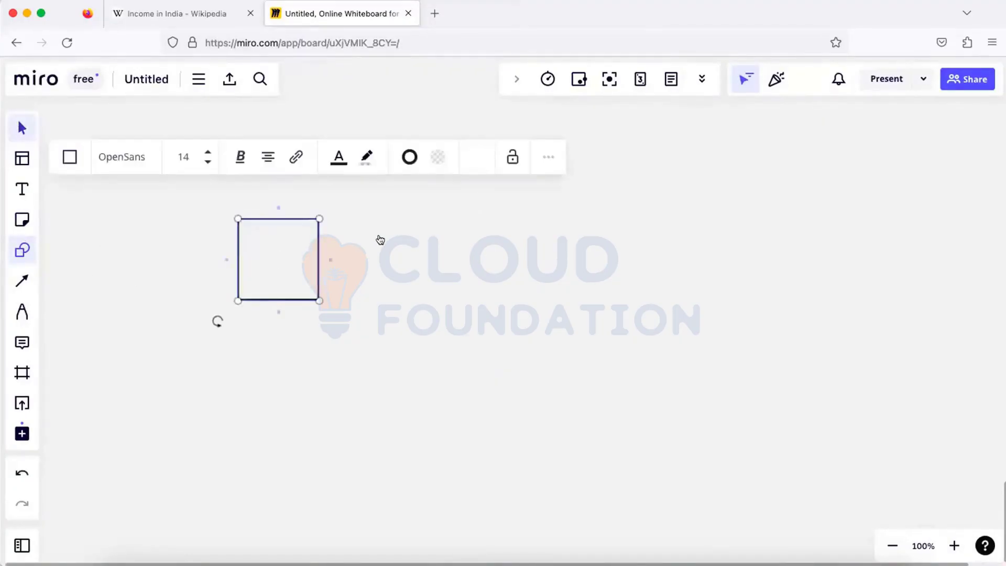
key(s)
drag(400, 212, 486, 300)
key(s)
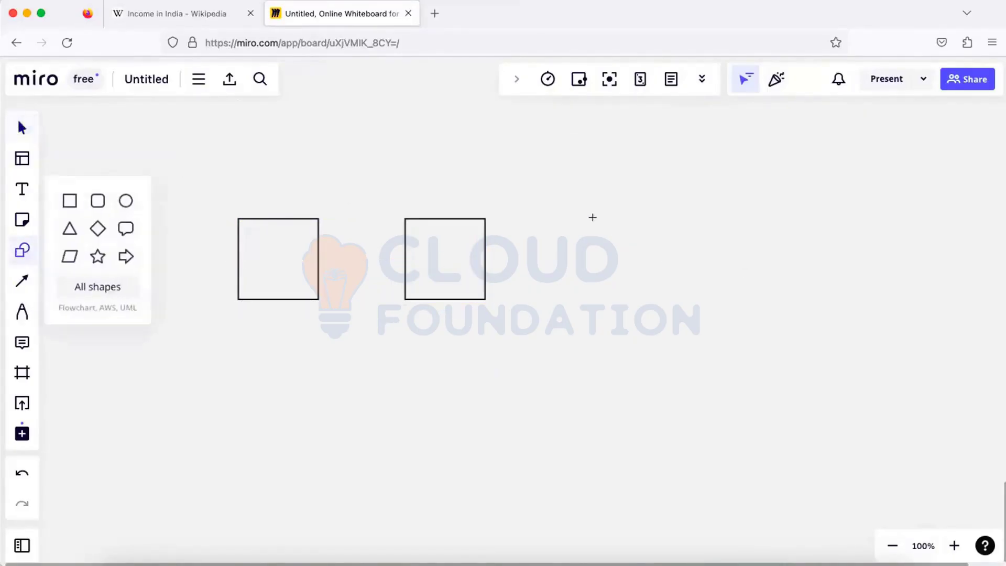
drag(569, 211, 676, 297)
click(21, 192)
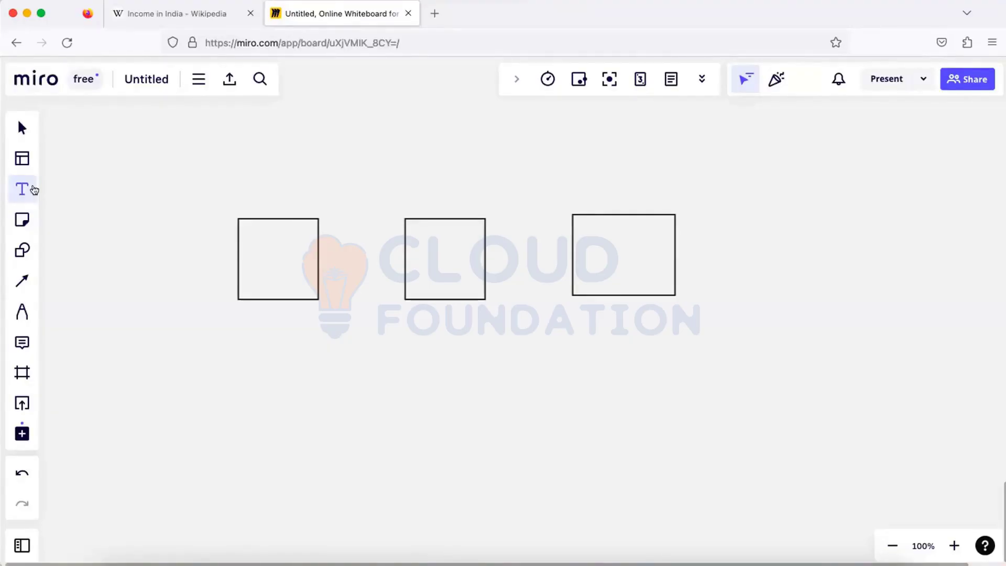
- Add the labels DEV, QAS and PRD beneath the three rectangles, centring QAS under its box
click(245, 312)
text(DEV)
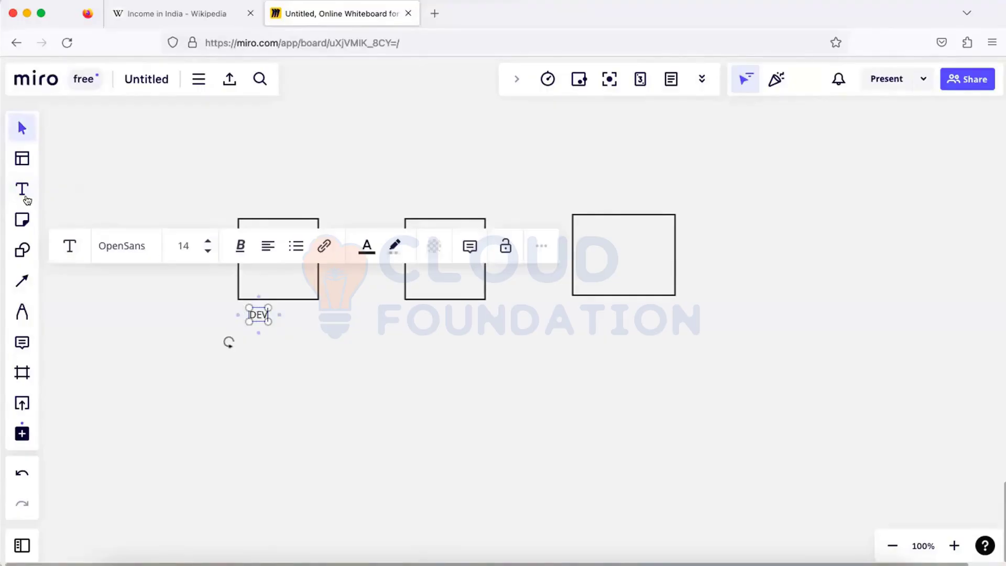
click(22, 193)
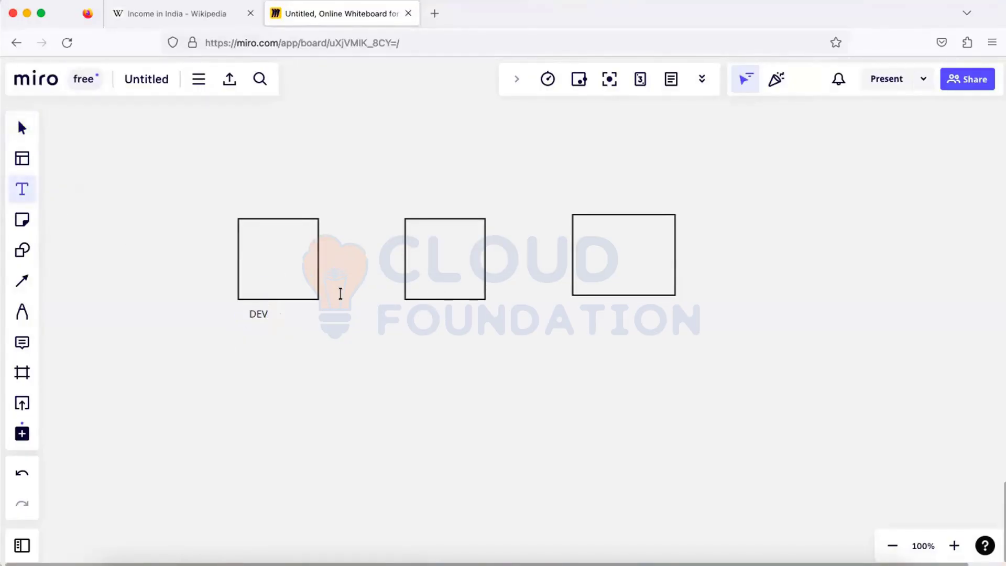
click(372, 314)
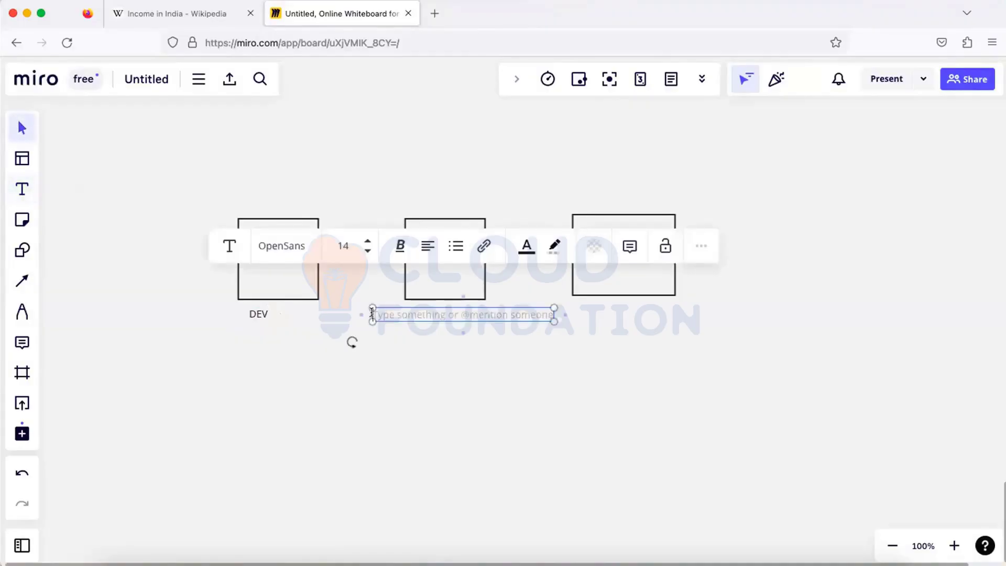
text(QAS)
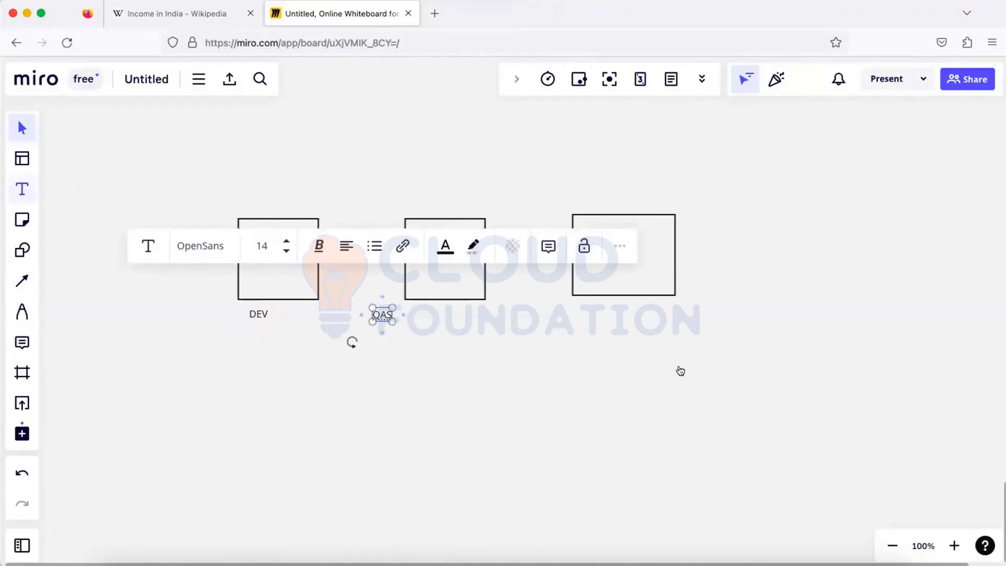
click(575, 299)
click(578, 304)
text(P)
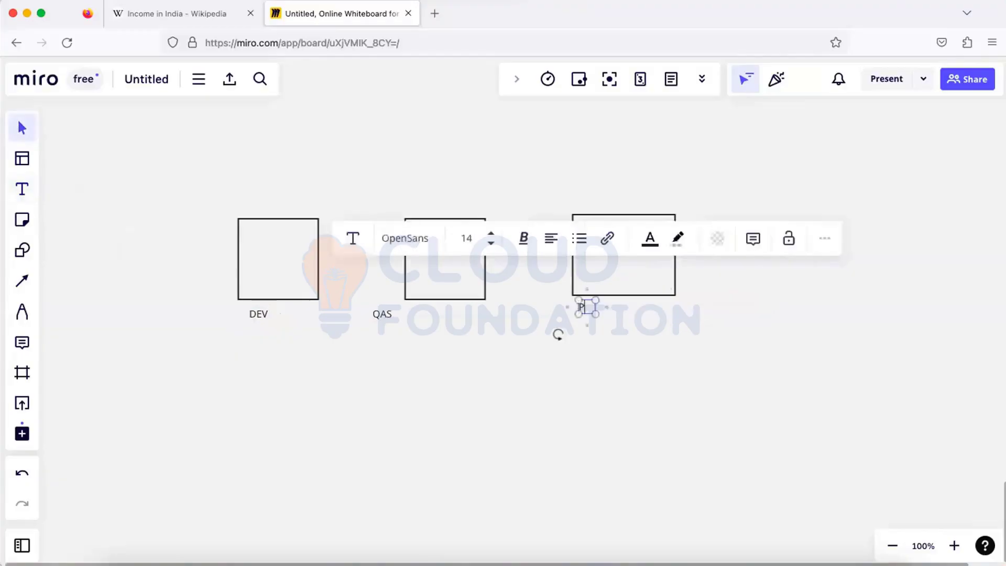
text(RD)
click(611, 351)
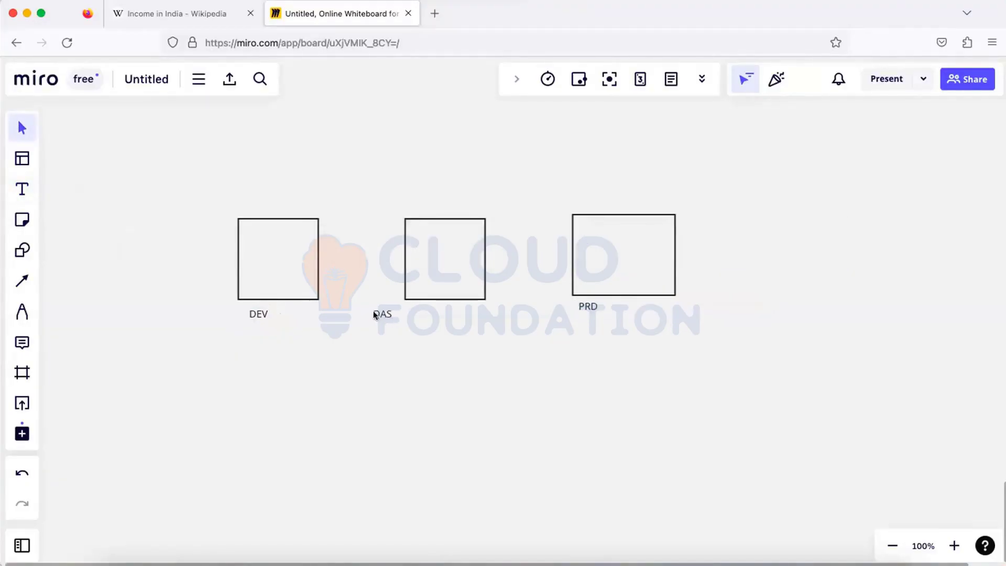
drag(373, 311, 406, 312)
click(22, 280)
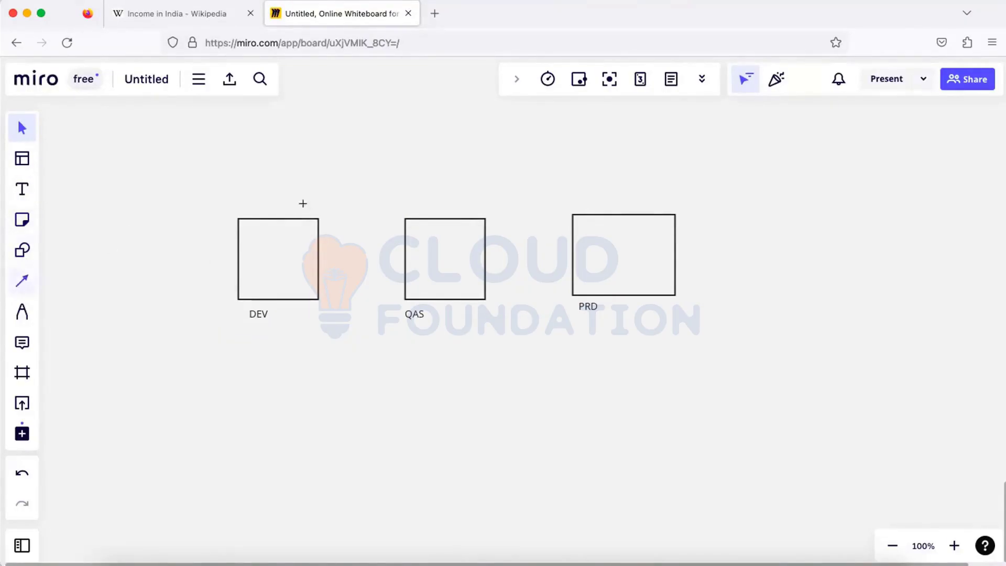
- Draw downward arrows into the DEV, QAS and PRD boxes
drag(256, 169, 259, 219)
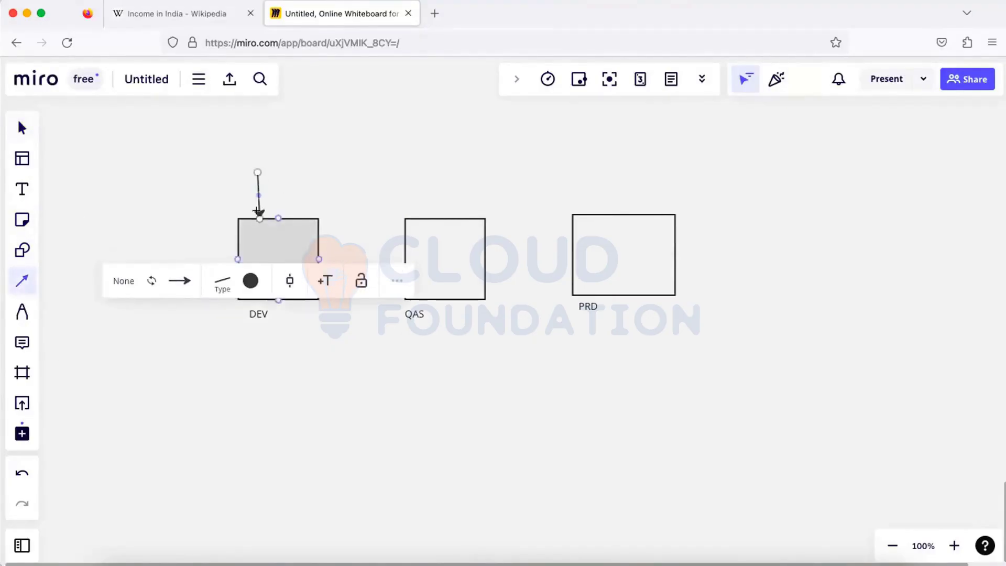
key(v)
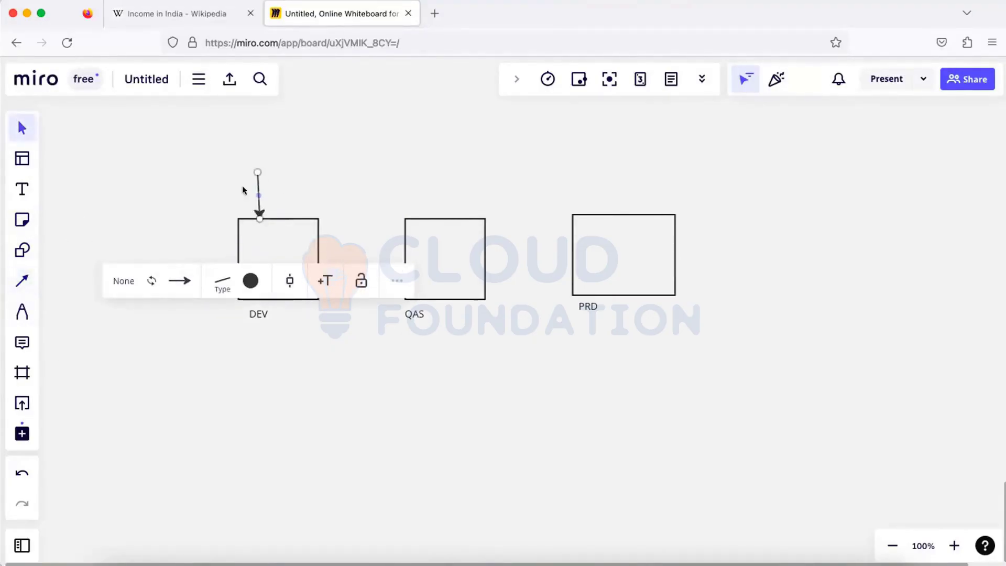
click(22, 280)
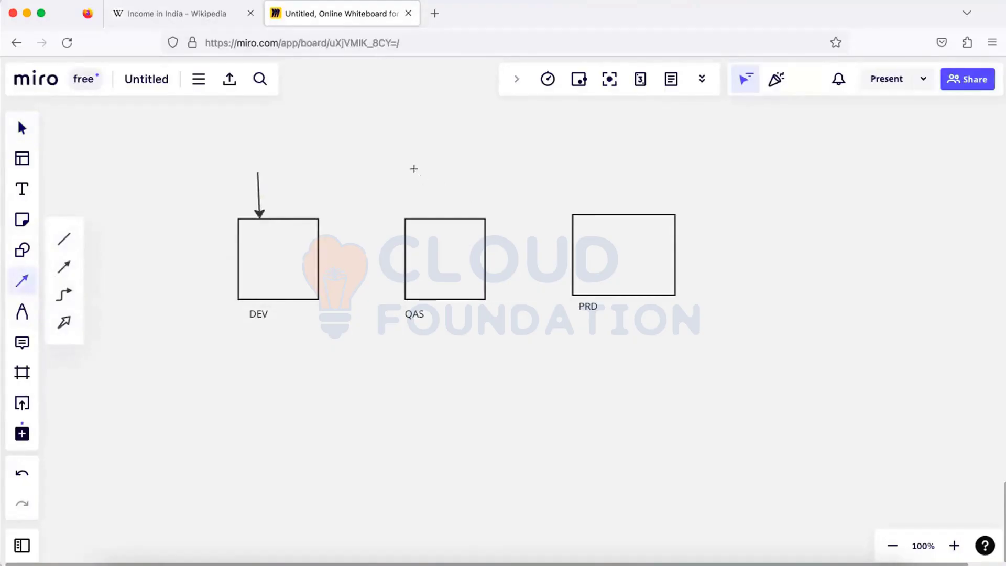
drag(417, 172, 425, 218)
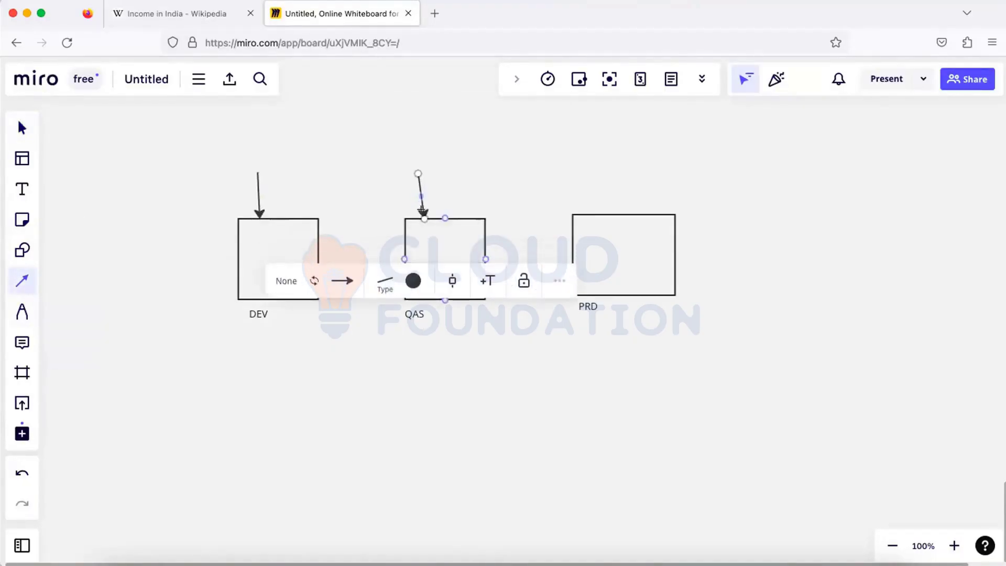
key(v)
click(22, 281)
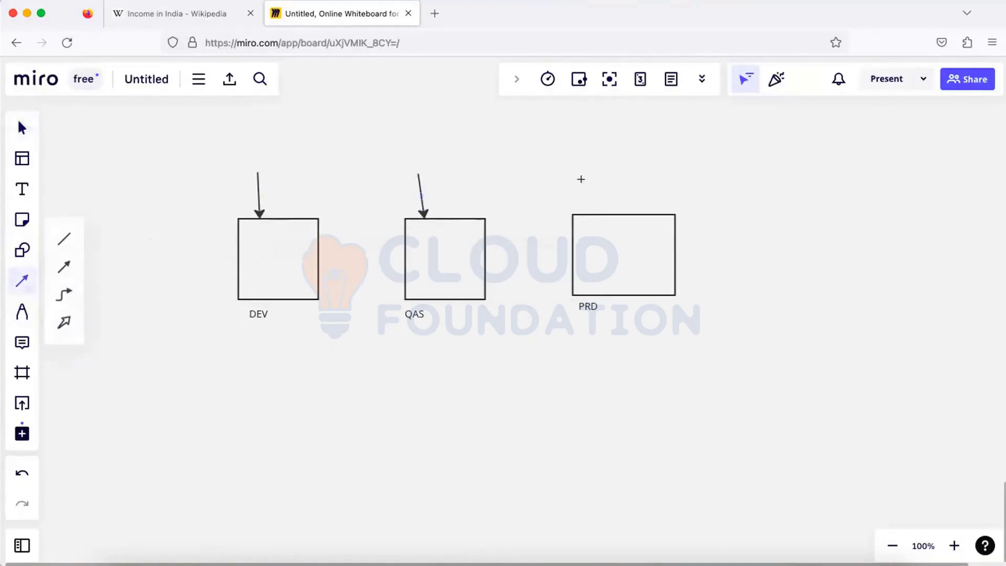
drag(583, 176, 594, 210)
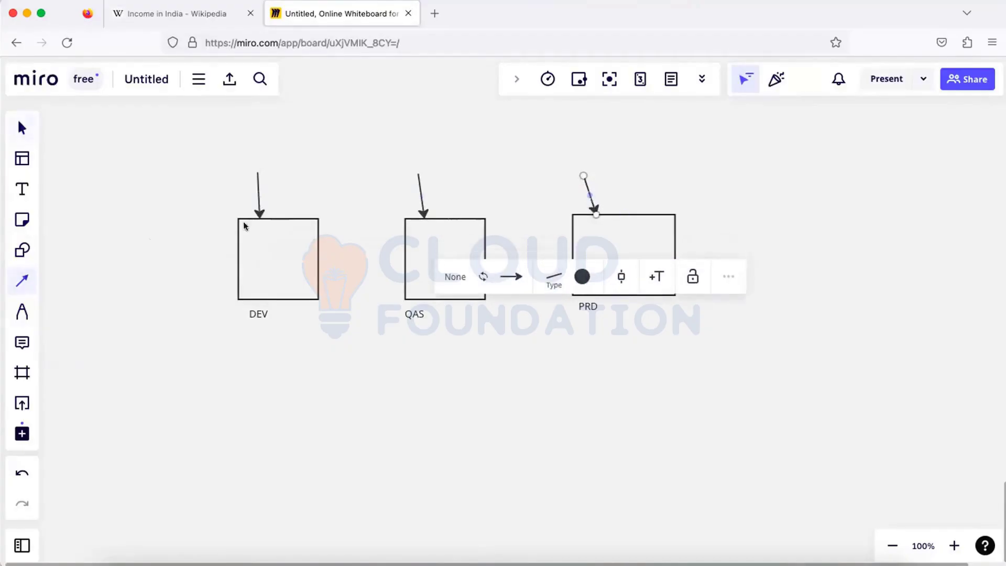
key(v)
- Caption the DEV arrow 'Developer / Functional'
key(t)
click(215, 158)
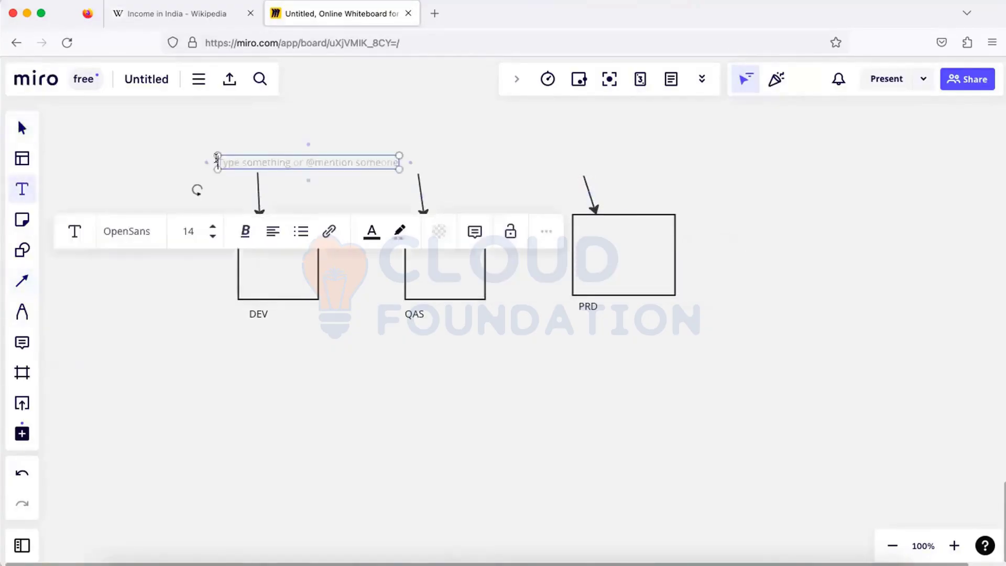
text(De)
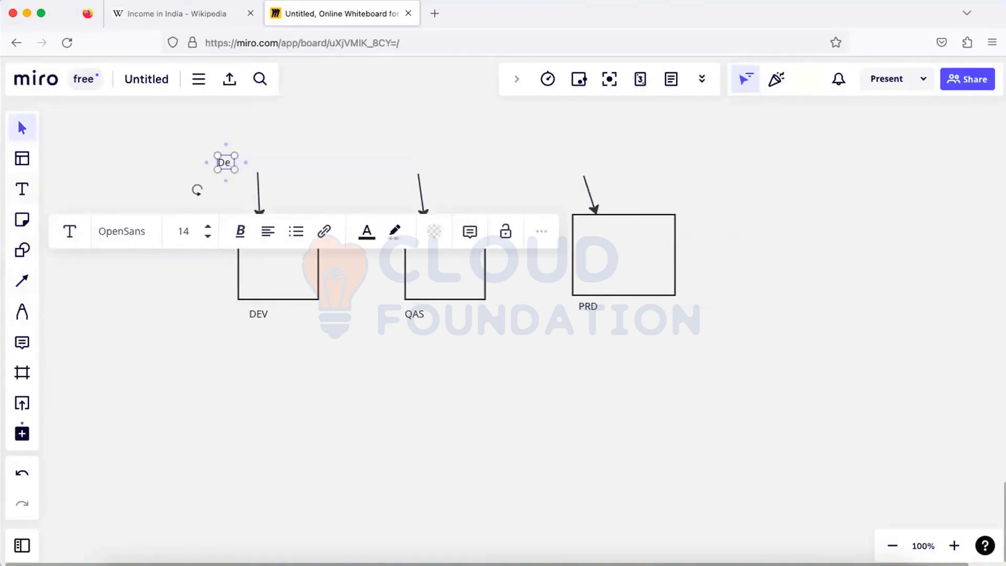
text(veloper /)
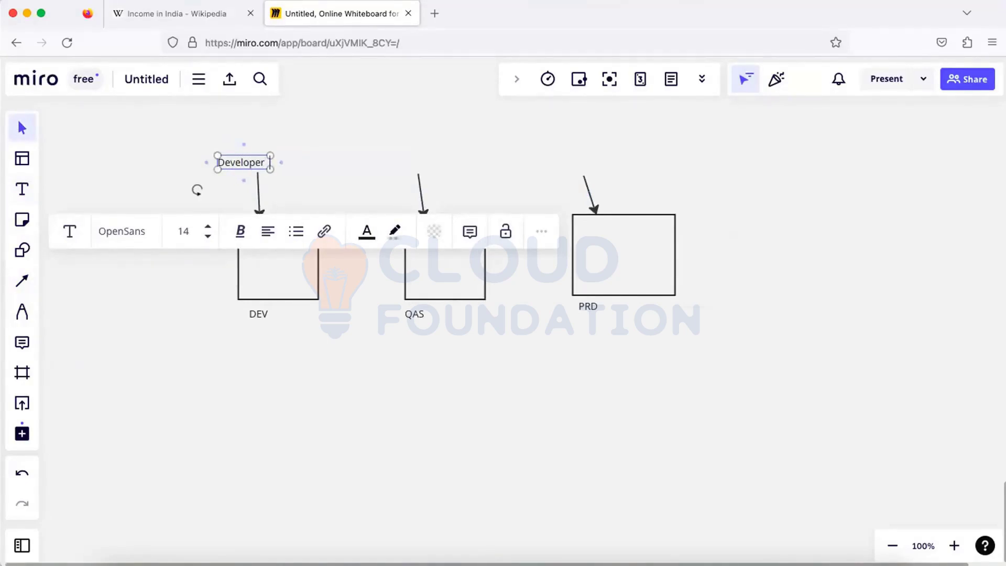
text( Functiona)
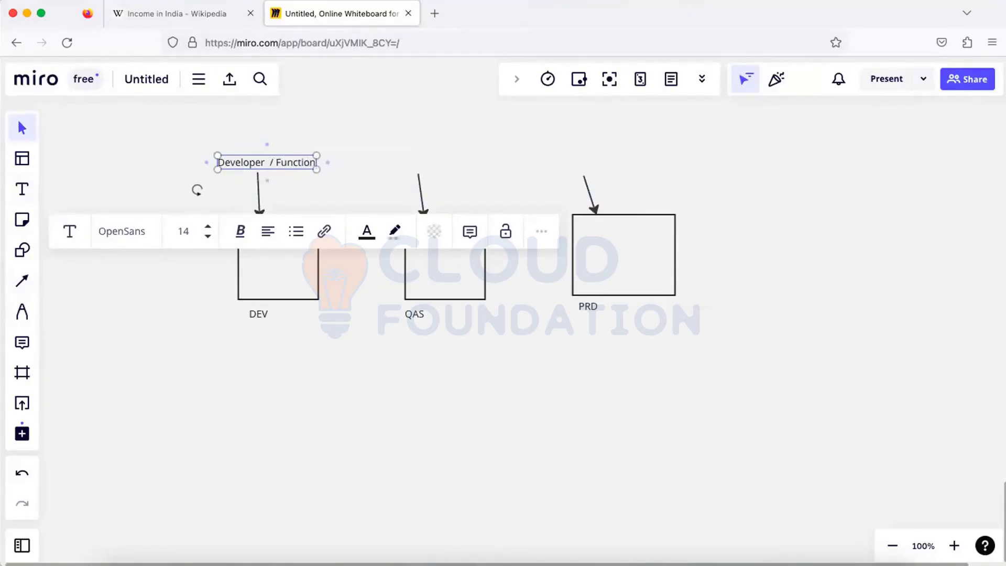
text(l)
click(22, 160)
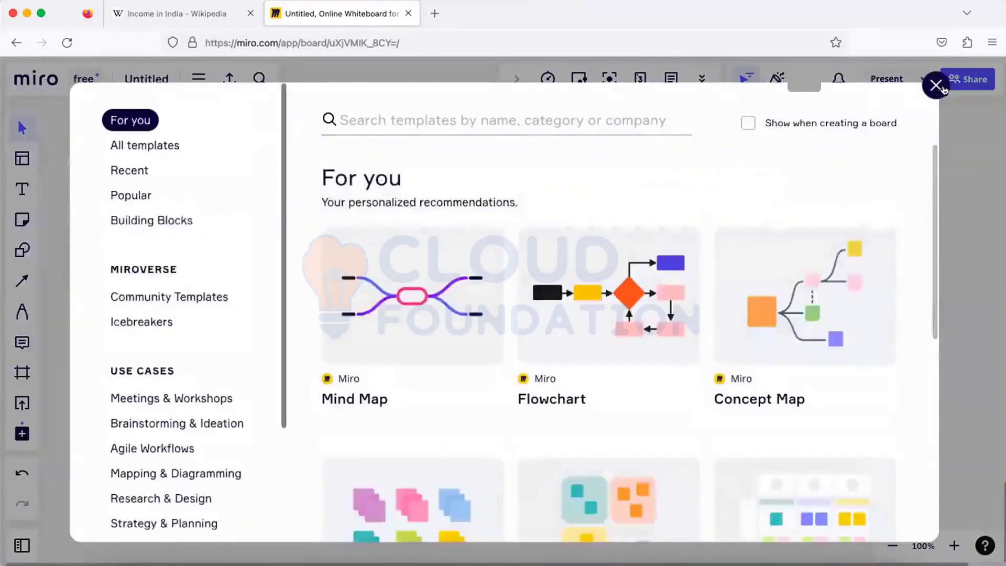
- Close the templates gallery and caption the QAS and PRD arrows 'Testing' and 'End User'
click(934, 87)
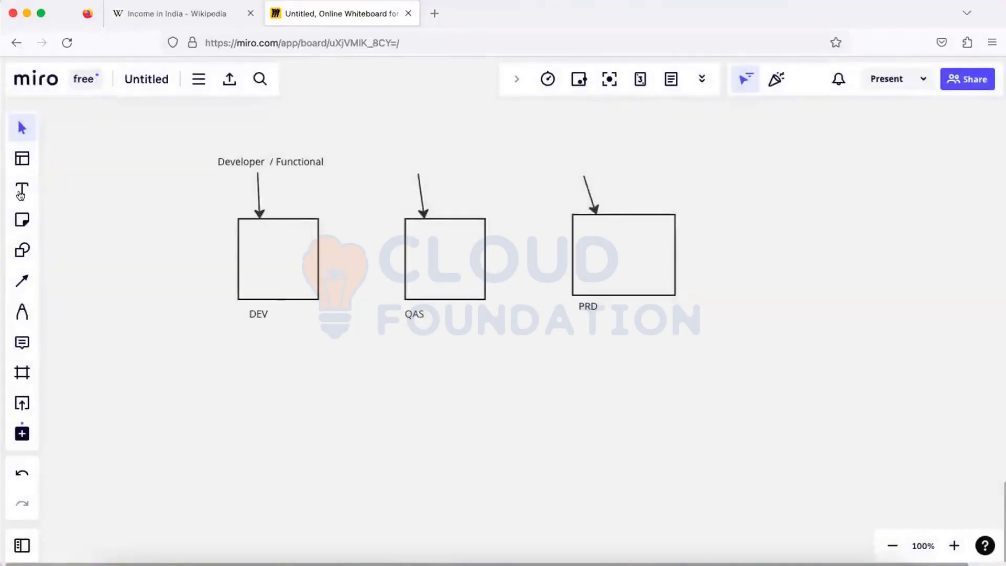
click(22, 189)
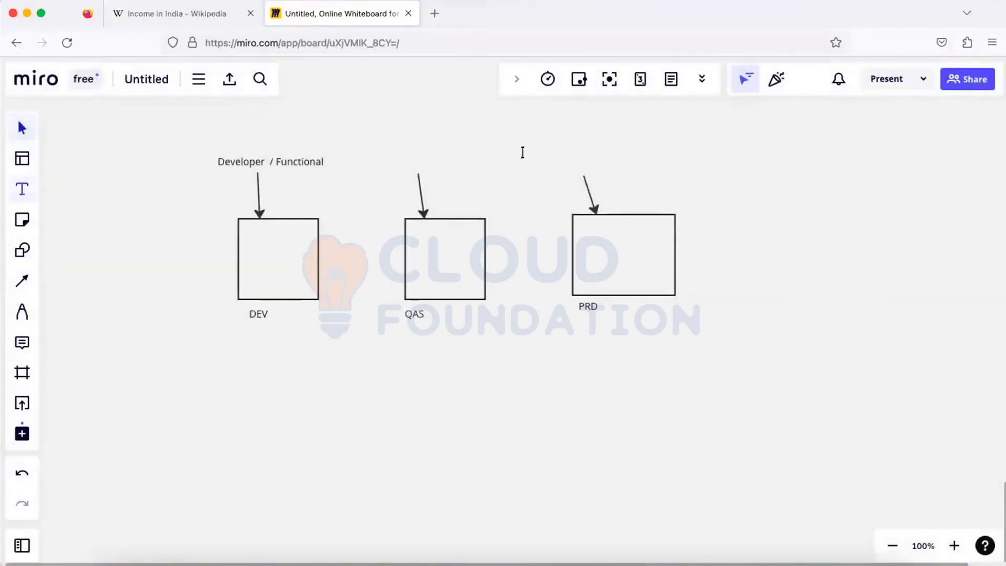
click(427, 160)
text(Testing)
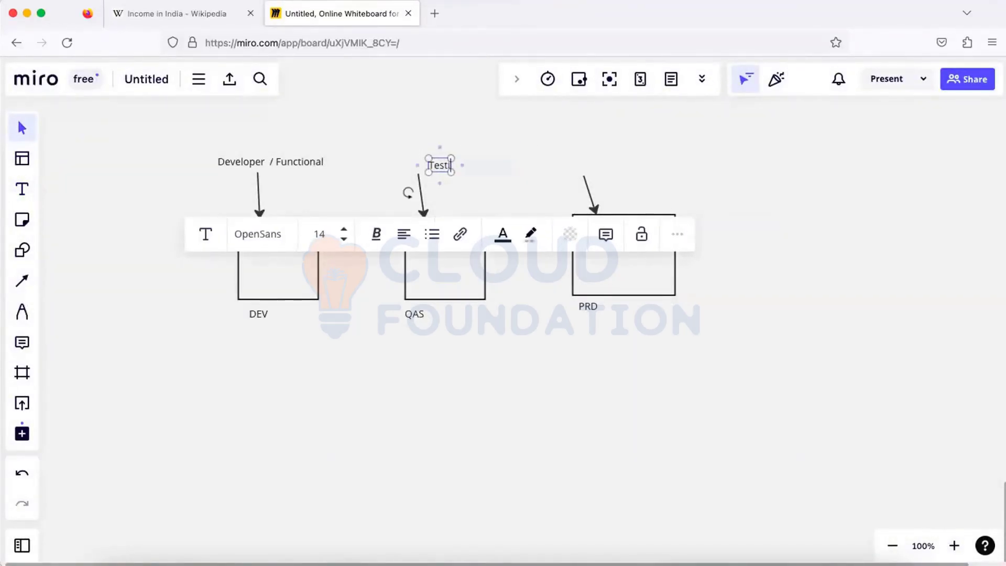
click(21, 189)
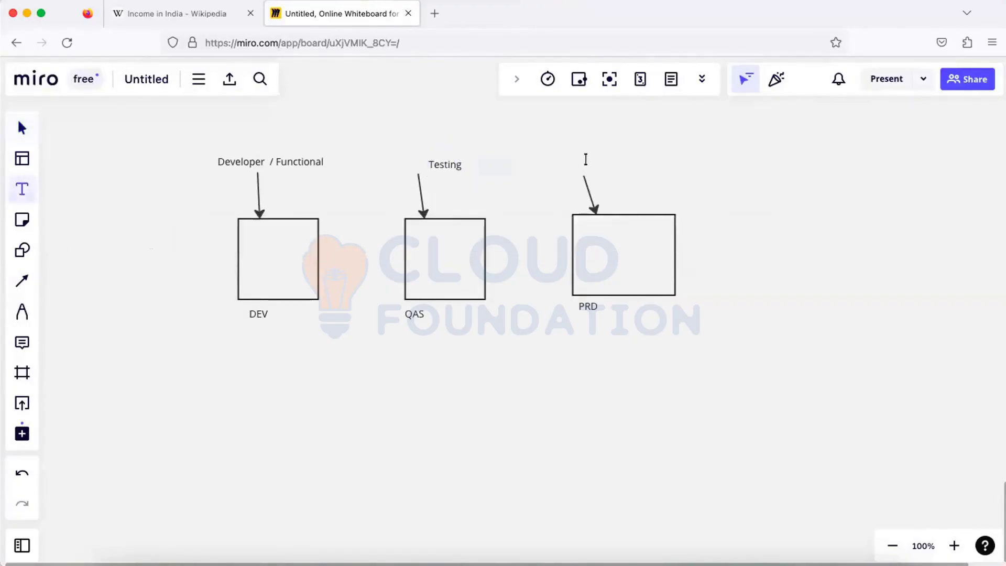
click(586, 159)
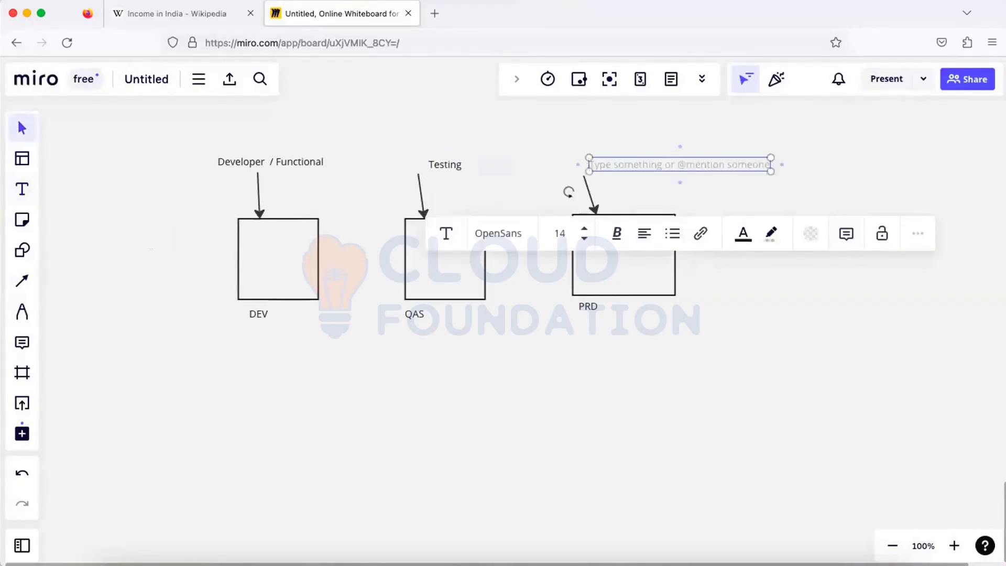
text(End)
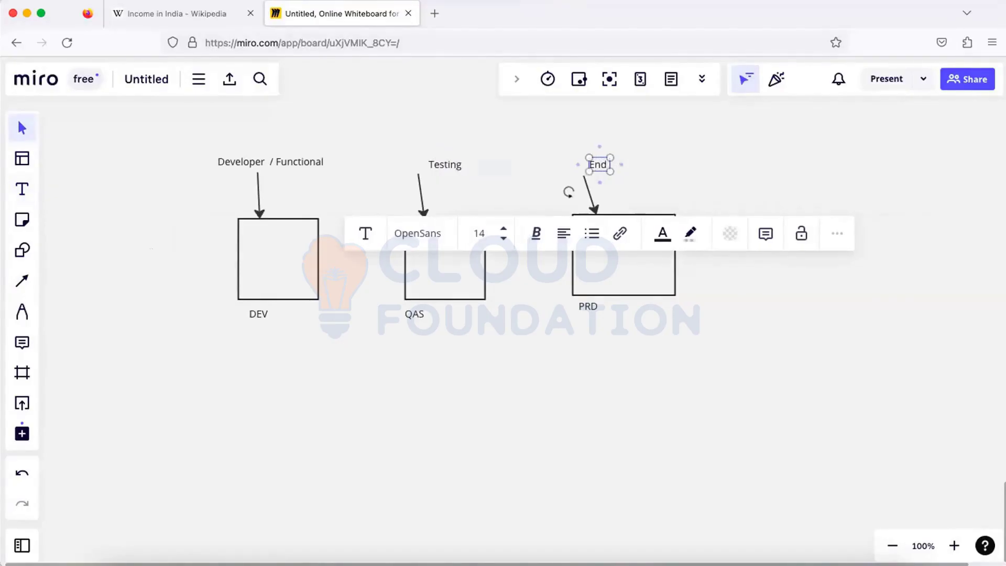
text( User)
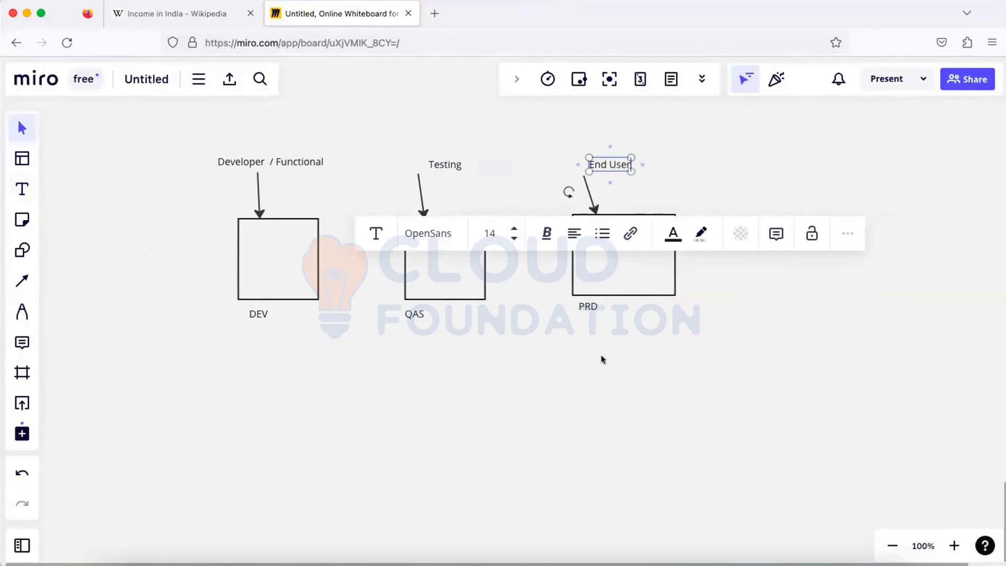
click(578, 350)
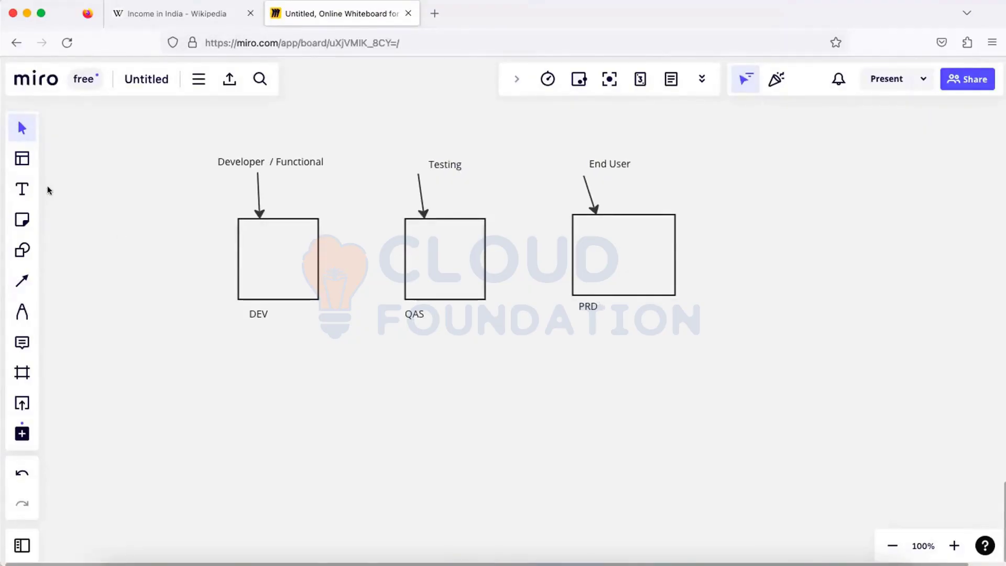
click(21, 188)
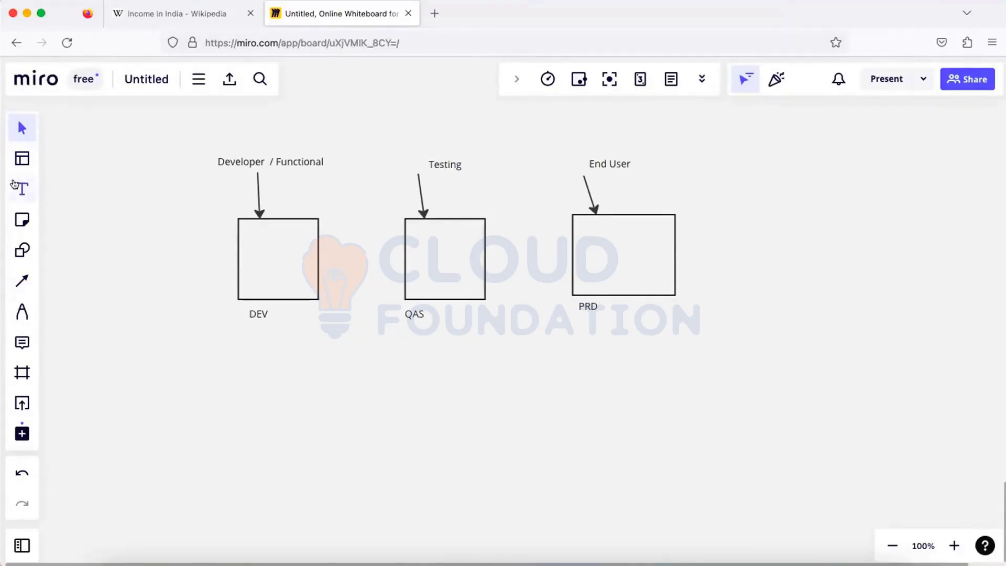
- Place the counts 20/35, 10 and 6000 above Developer / Functional, Testing and End User
click(226, 133)
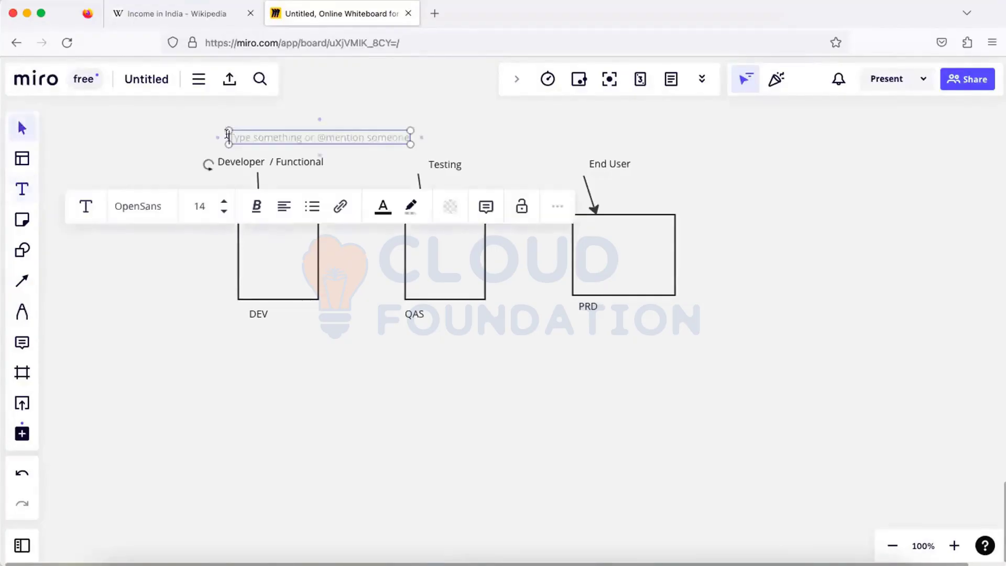
text(20)
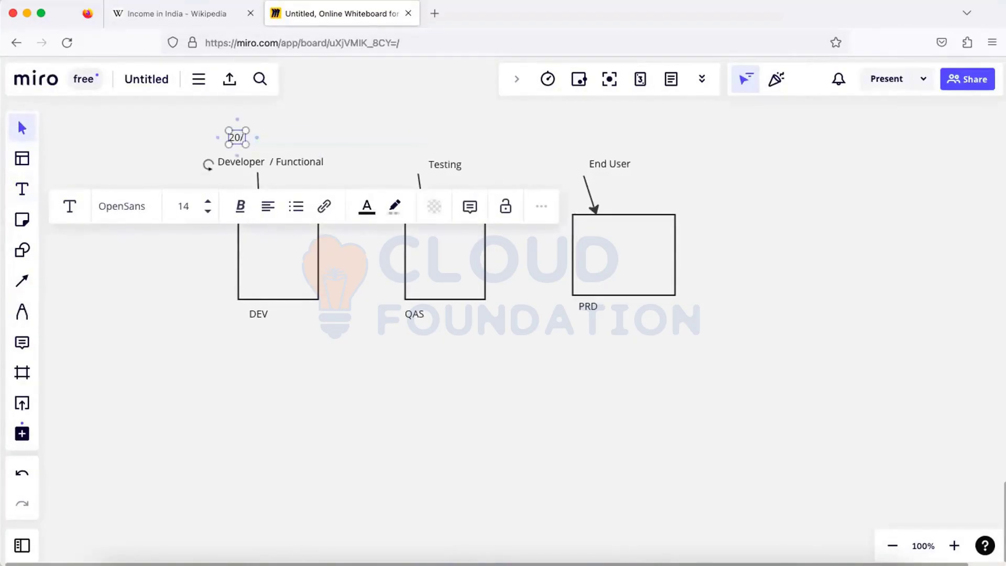
text(/35)
click(31, 192)
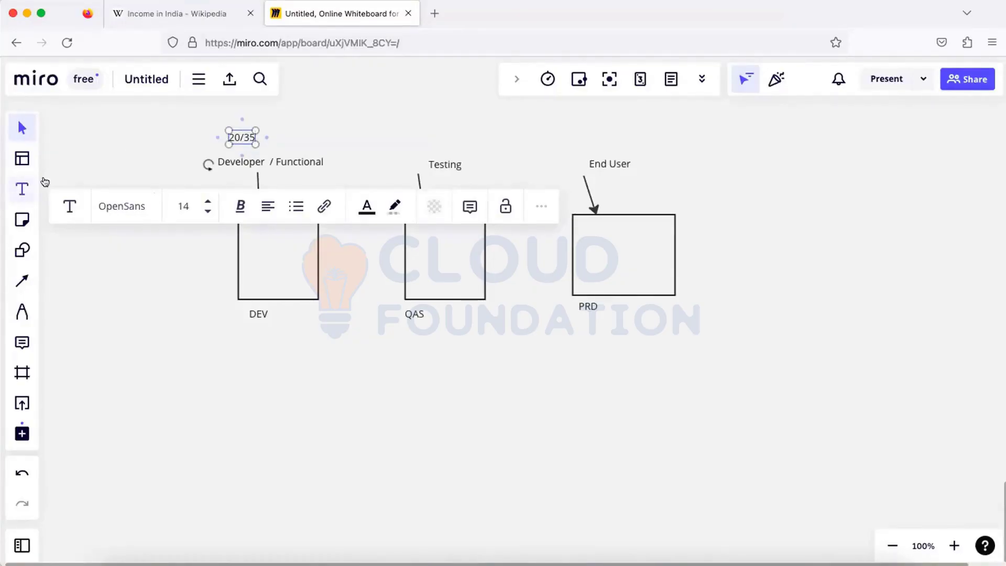
click(438, 145)
text(10)
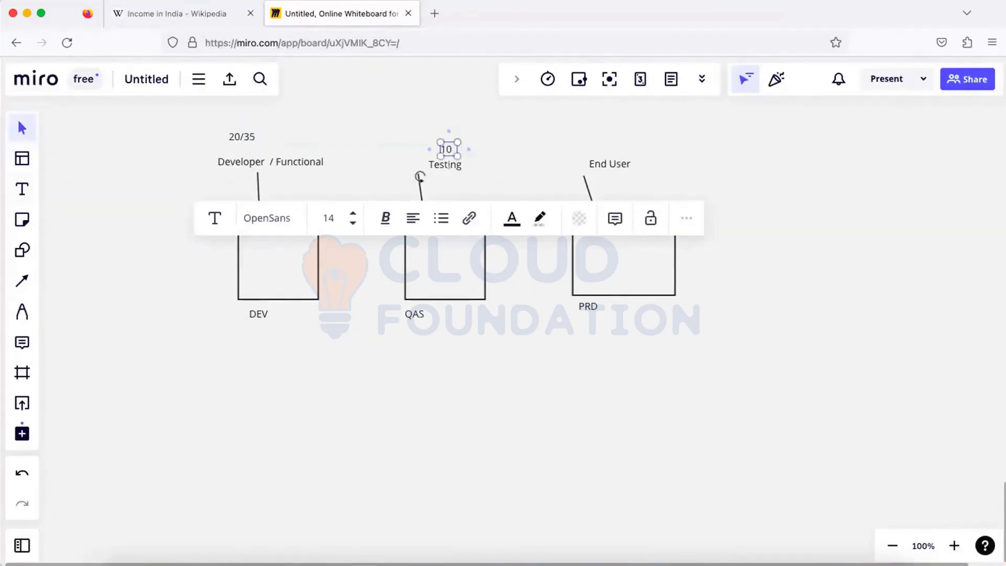
click(22, 189)
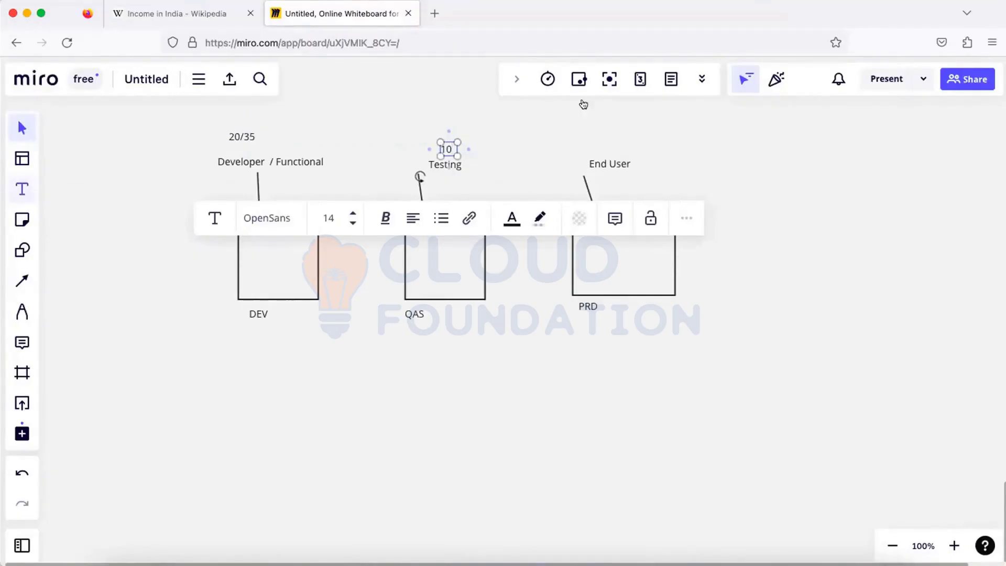
click(602, 146)
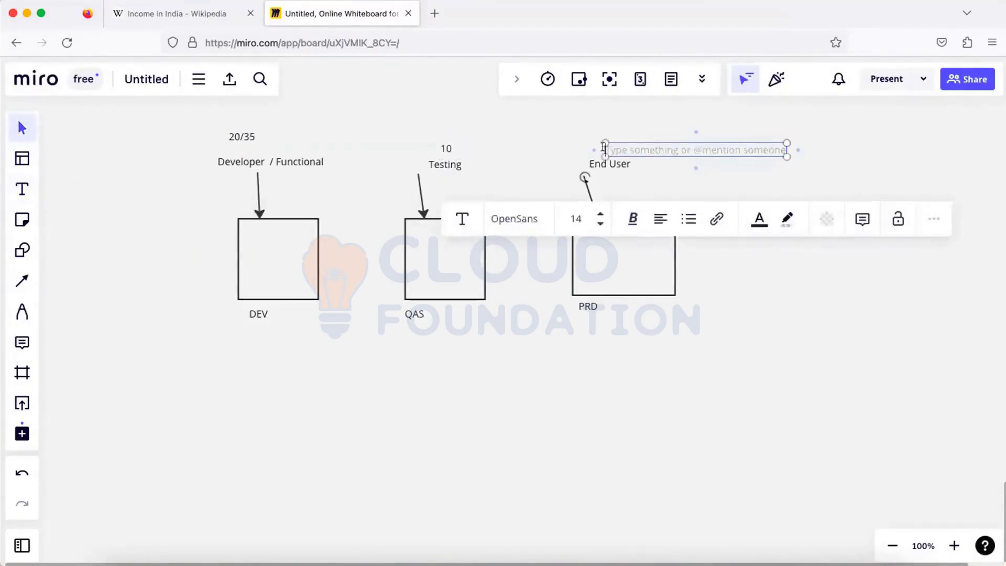
text(6000)
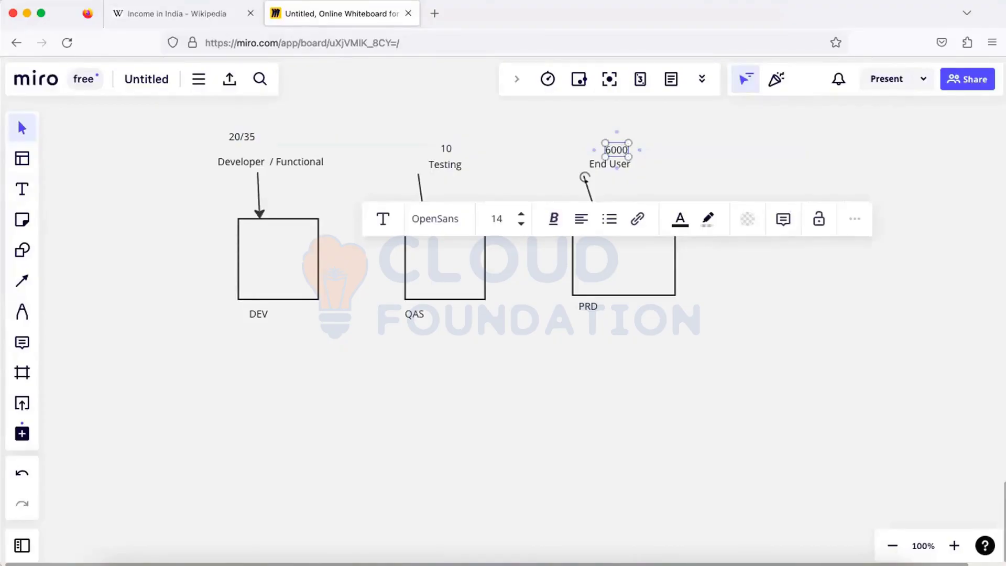
click(638, 134)
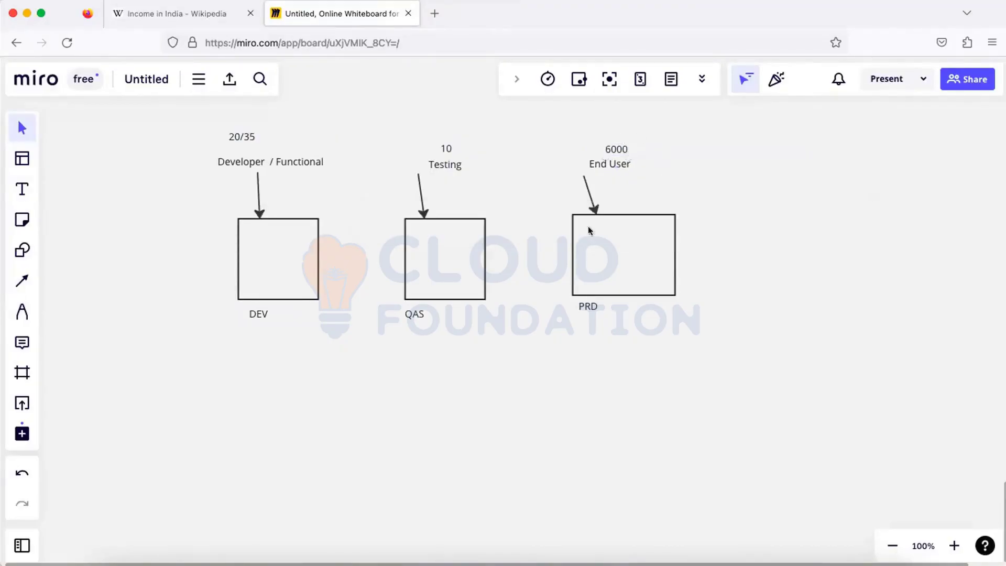
click(592, 275)
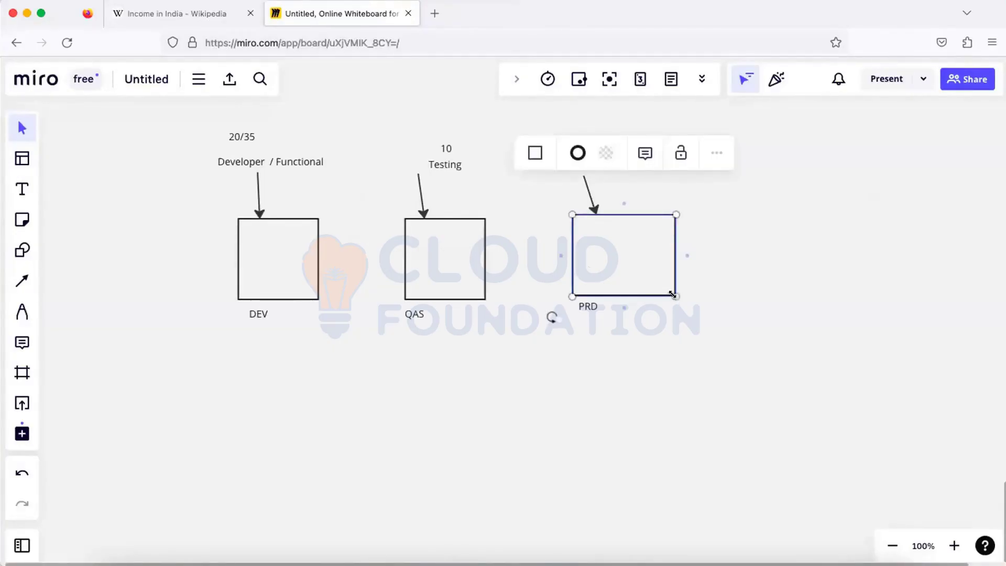
- Widen the PRD box and make it slightly taller, then start a text box inside DEV
drag(673, 294, 688, 299)
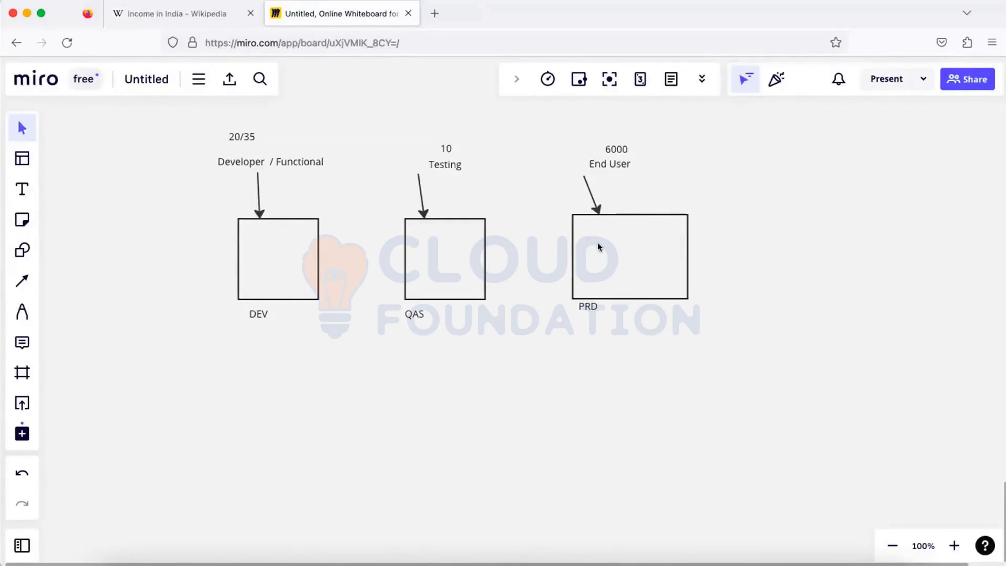
click(22, 191)
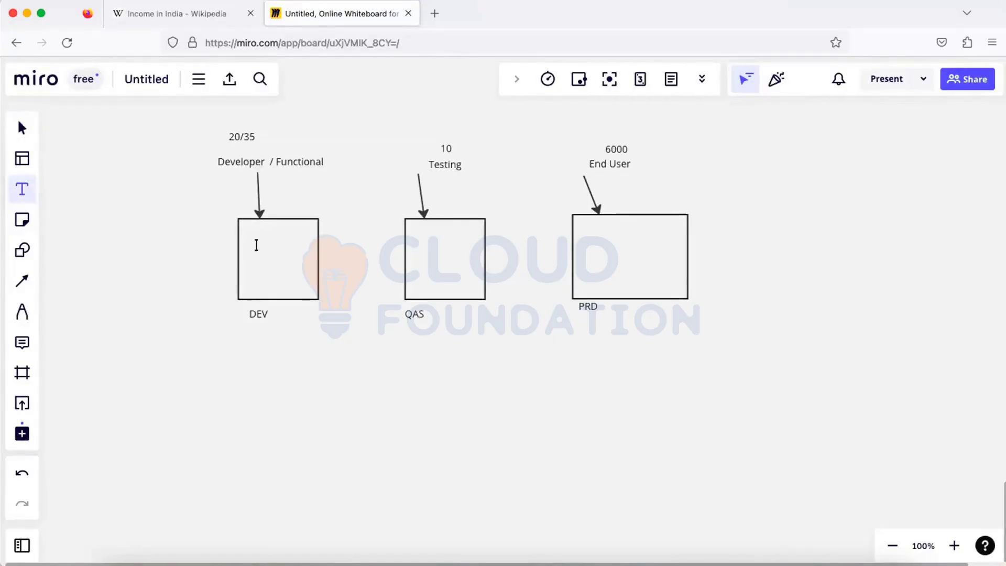
click(256, 245)
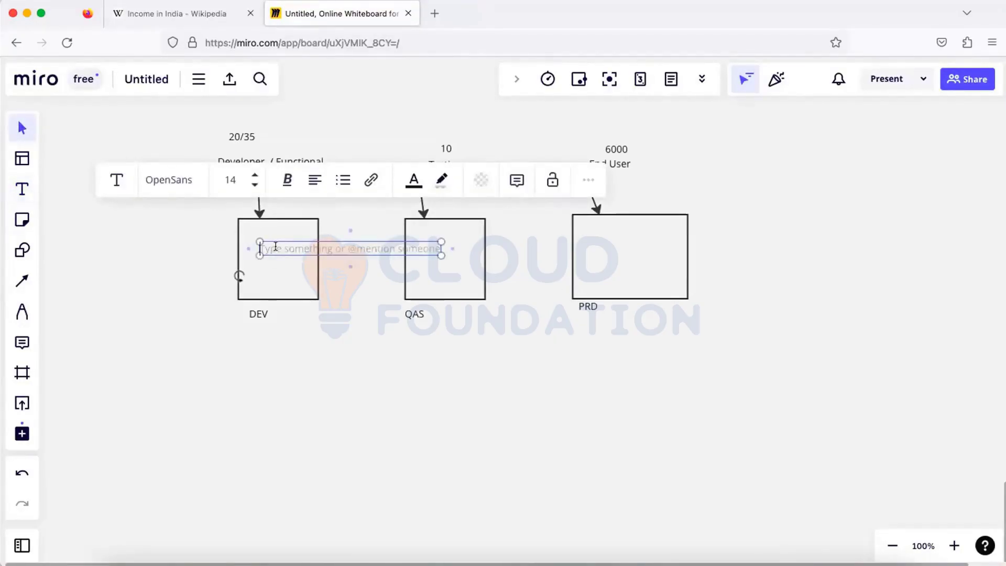
- Write SPRO inside the DEV box with TR on a separate line below it
text(SP)
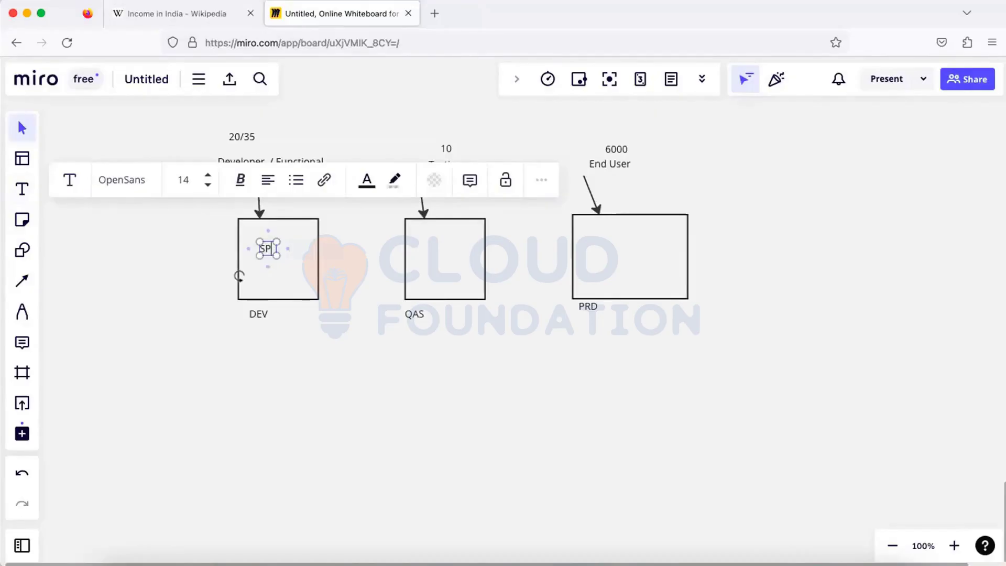
text(RO)
key(Escape)
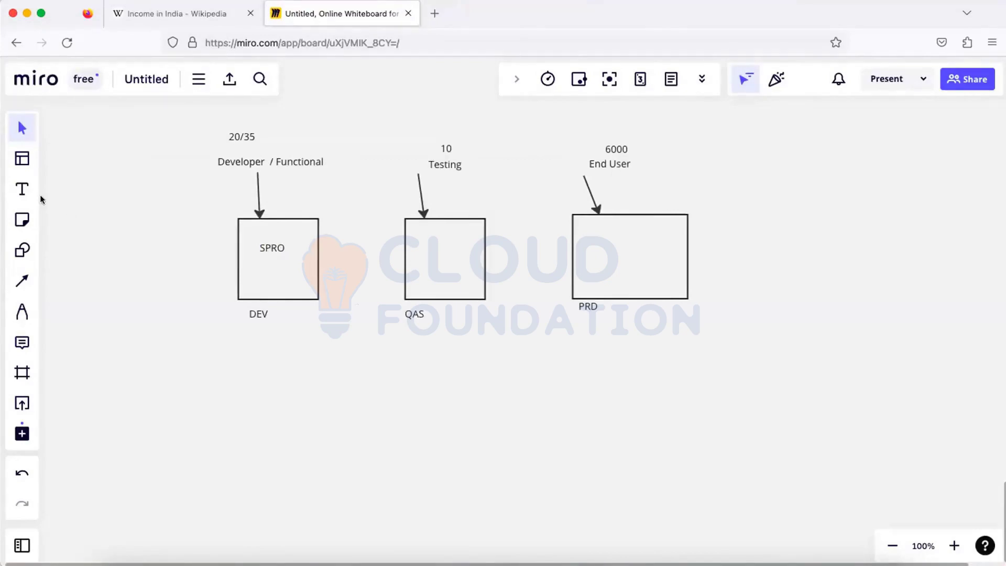
click(22, 189)
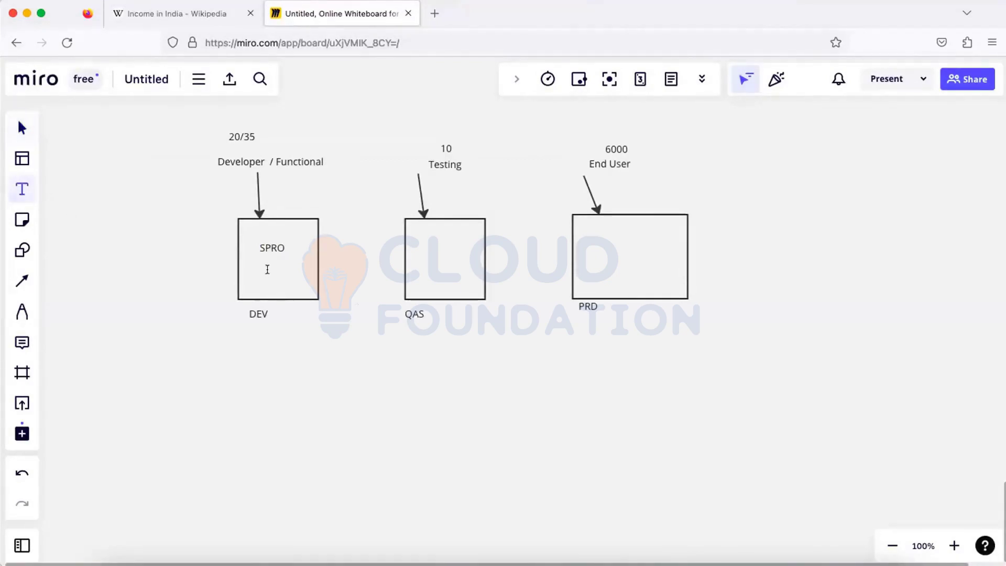
click(267, 269)
text(TR)
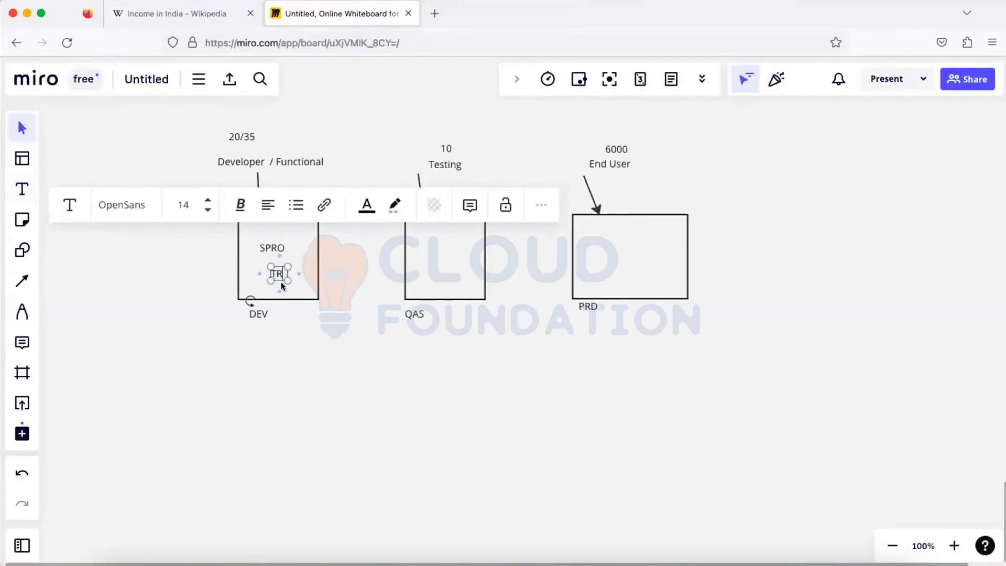
key(Escape)
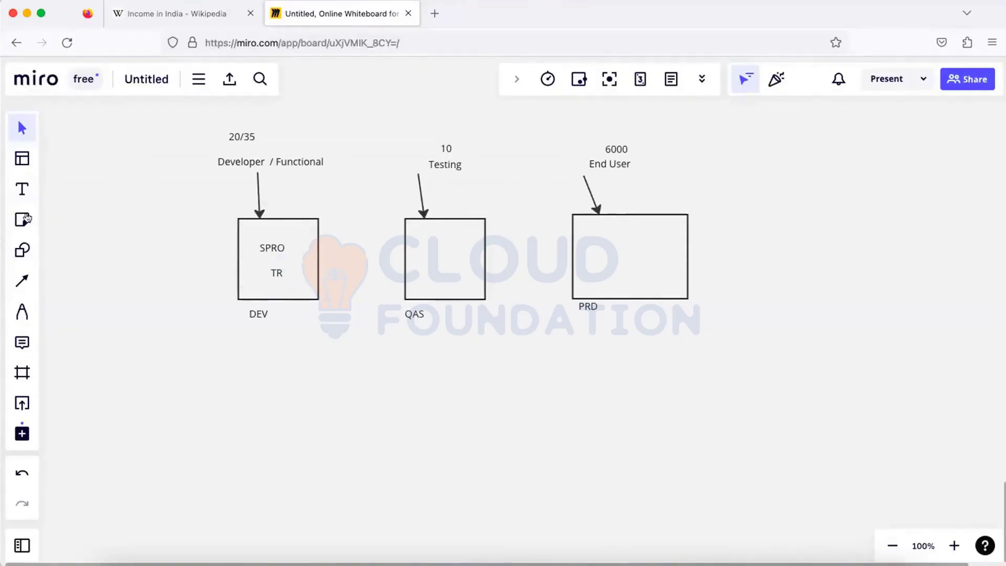
click(22, 189)
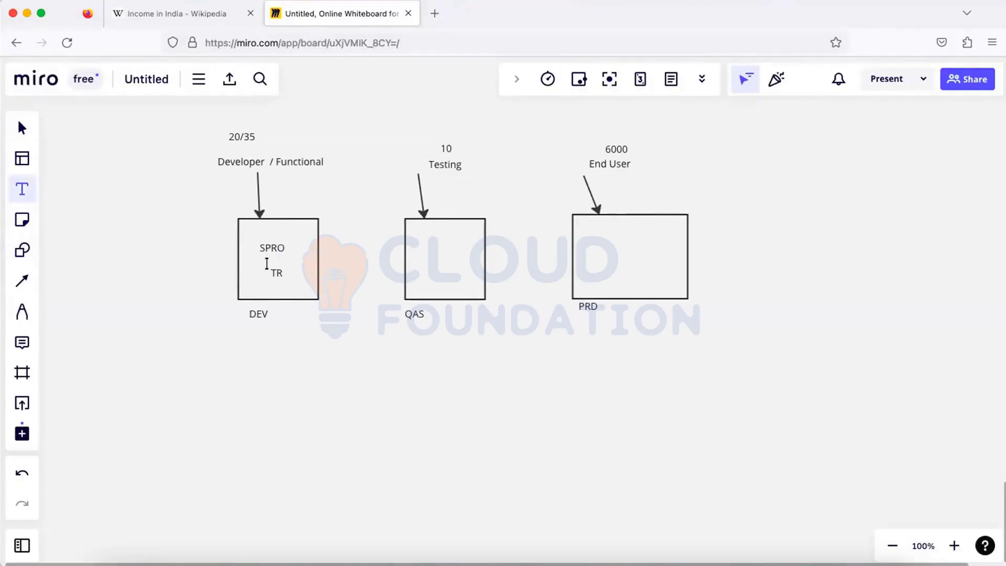
- Draw an arrow from TR down-right below DEV and label its tip 'Export'
click(21, 280)
drag(280, 280, 333, 341)
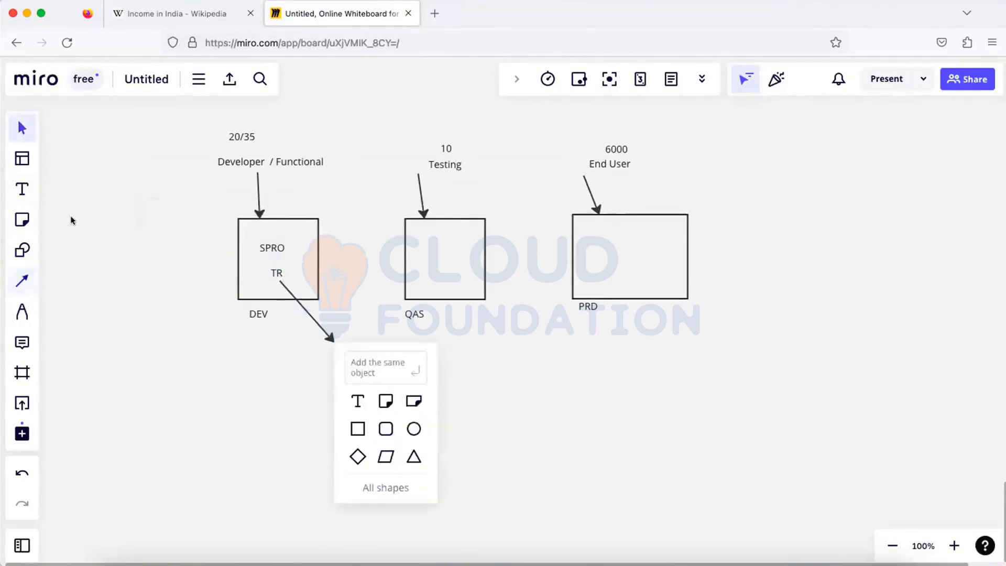
click(25, 190)
click(336, 343)
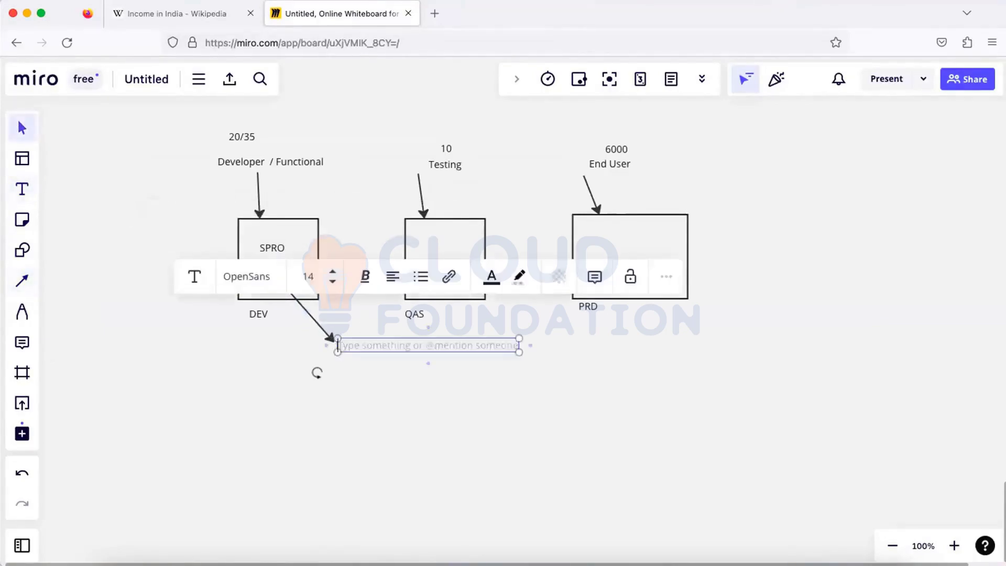
text(Export)
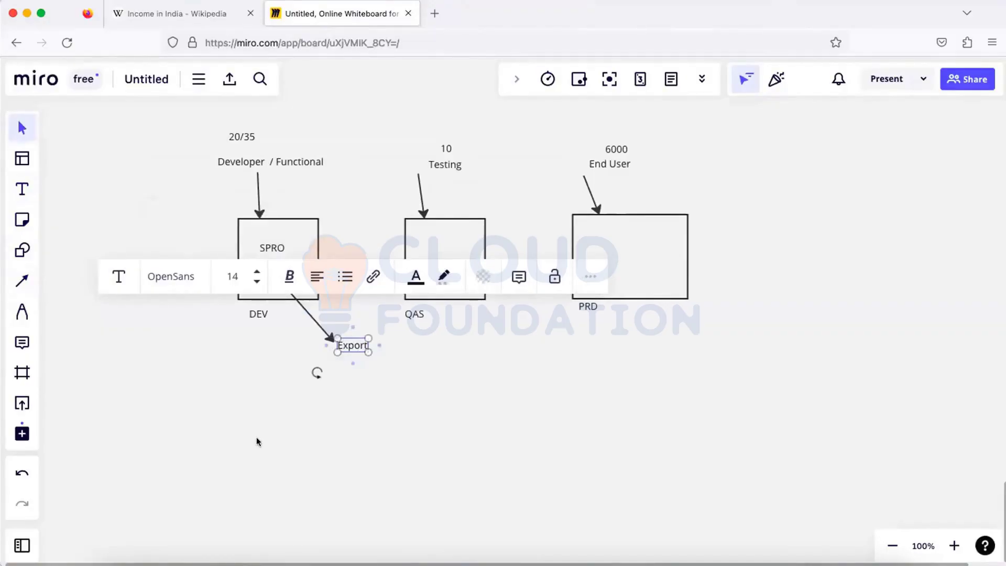
click(63, 321)
- Connect Export with arrows to QAS and PRD, writing 'Import' / 'Test' inside QAS
click(21, 281)
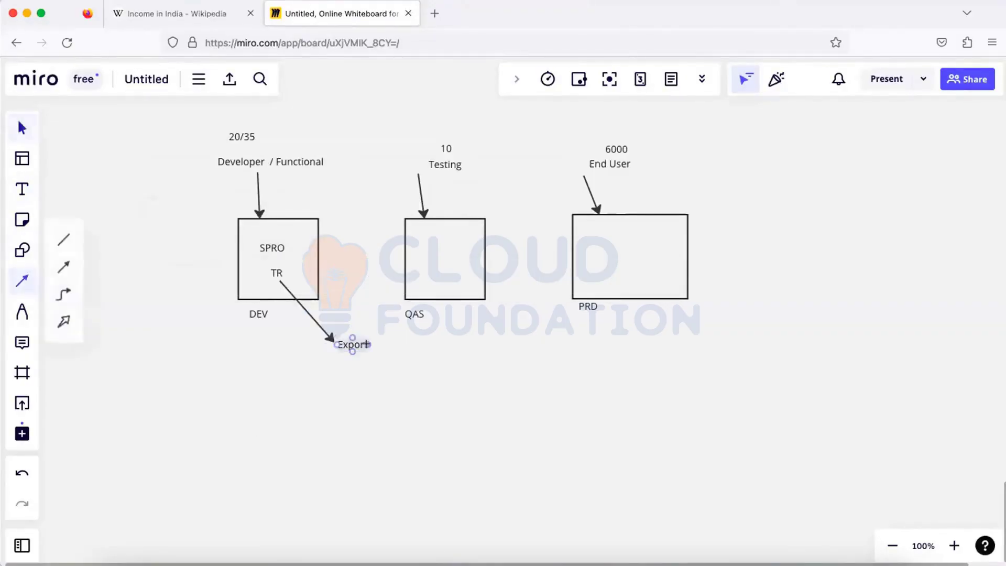
drag(352, 338, 405, 259)
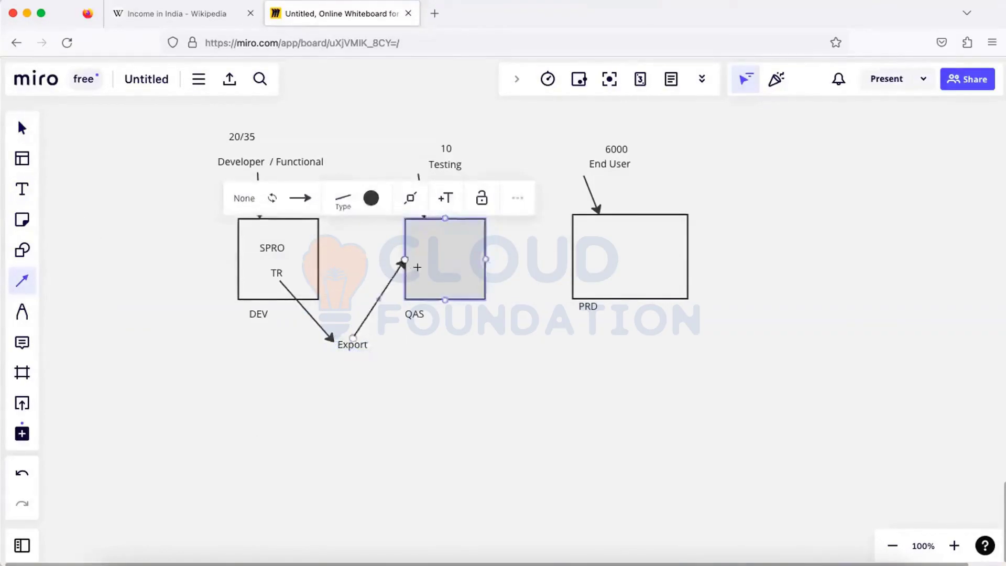
click(24, 191)
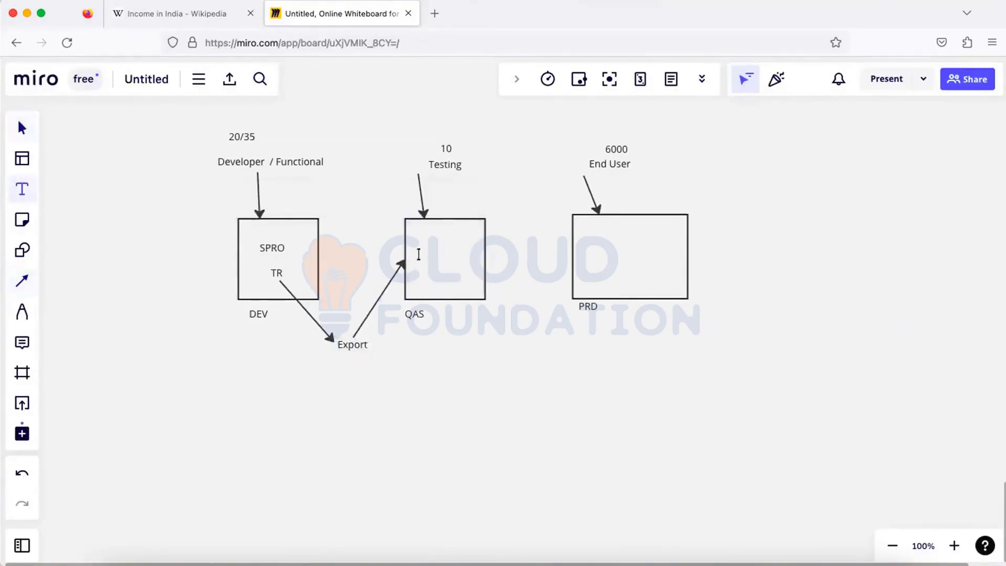
click(419, 255)
text(Import)
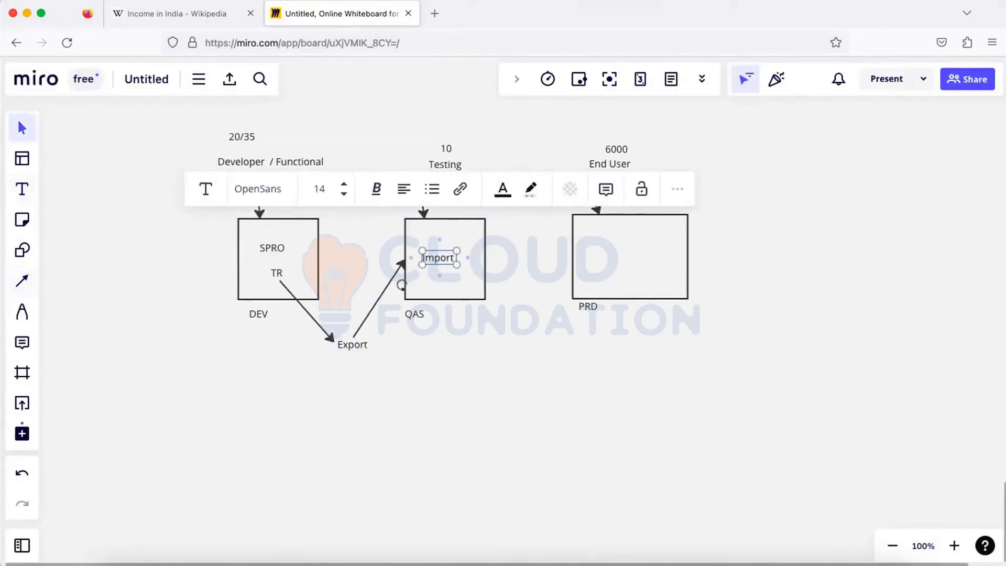
key(Return)
text(Test)
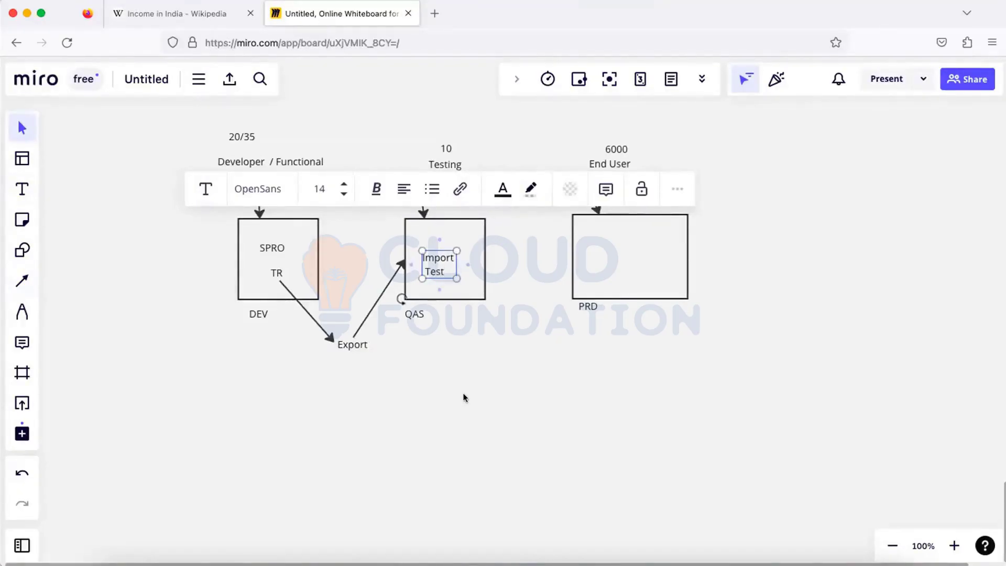
click(22, 280)
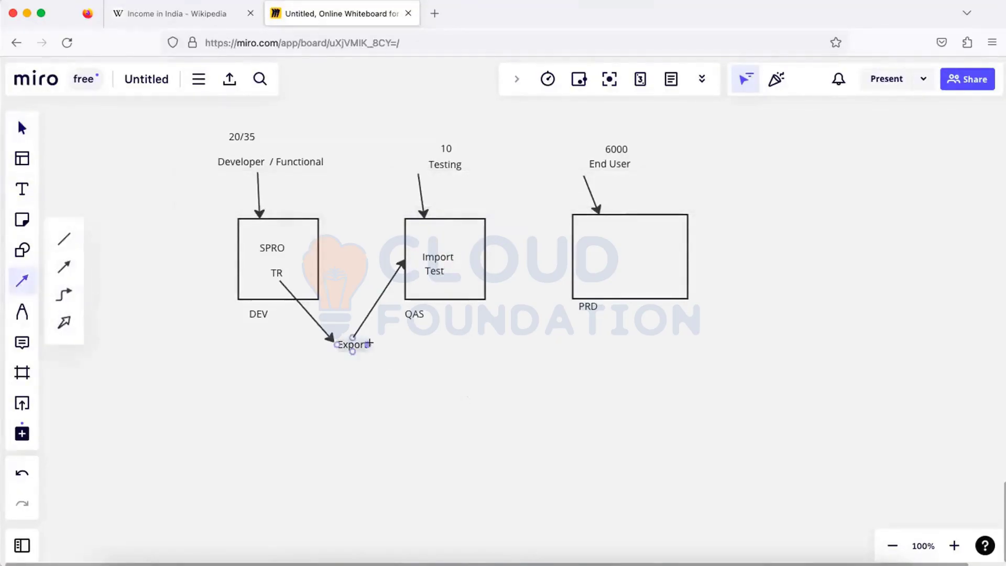
mouse_move(390, 343)
mouse_down()
mouse_move(518, 336)
mouse_move(571, 258)
mouse_up()
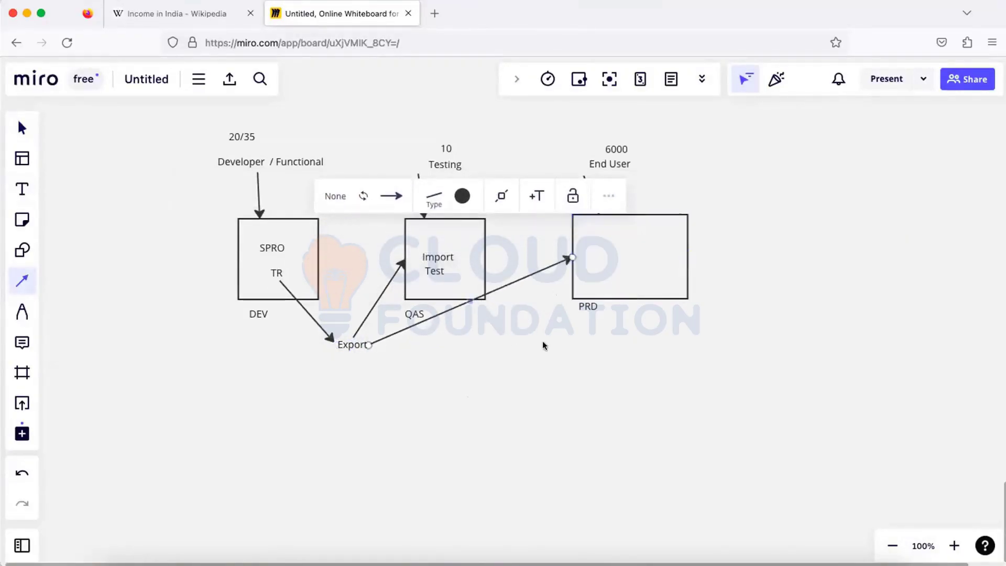
key(Escape)
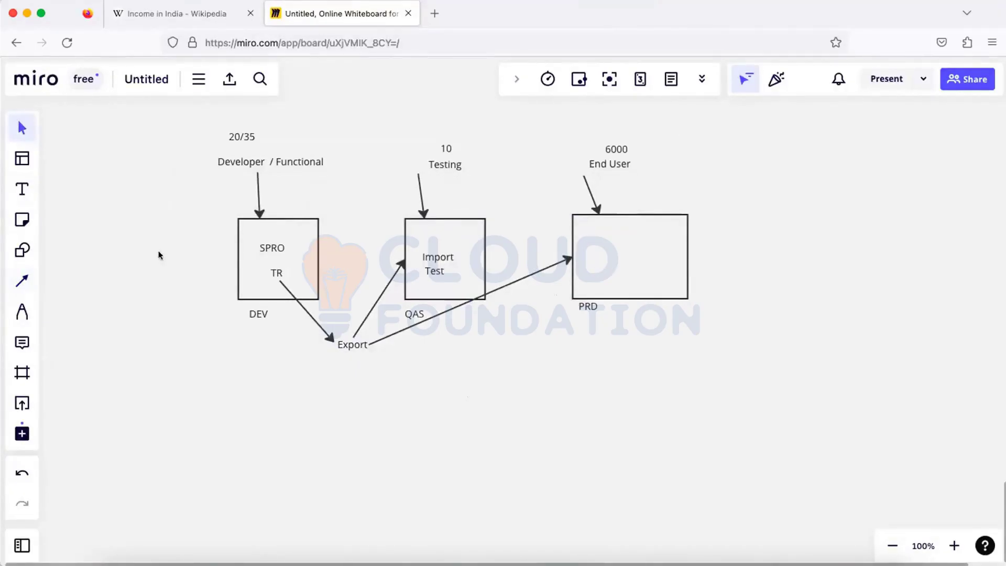
- Add the caption 'SE01/ SE09' below the DEV box near Export
click(22, 189)
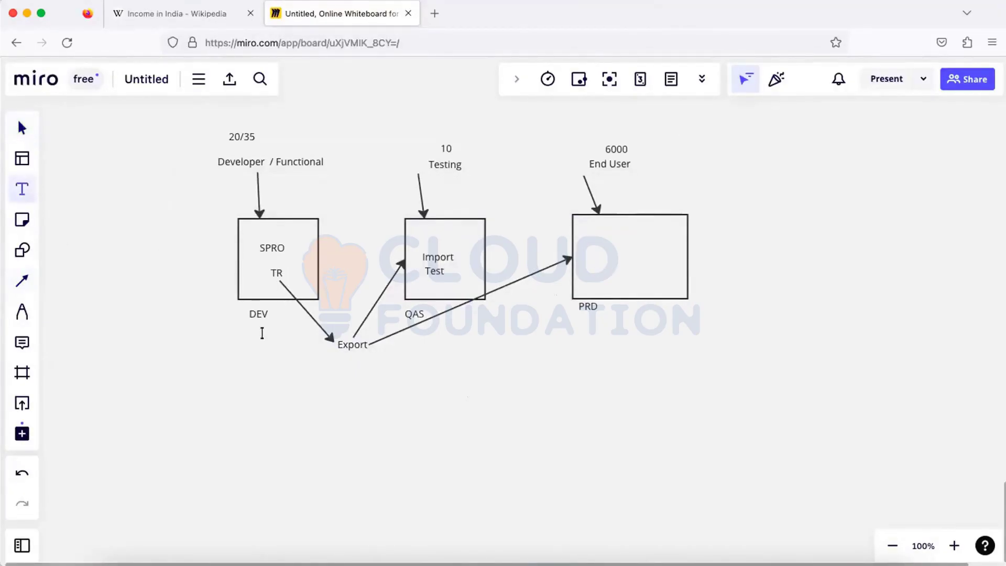
click(262, 333)
text(SEO)
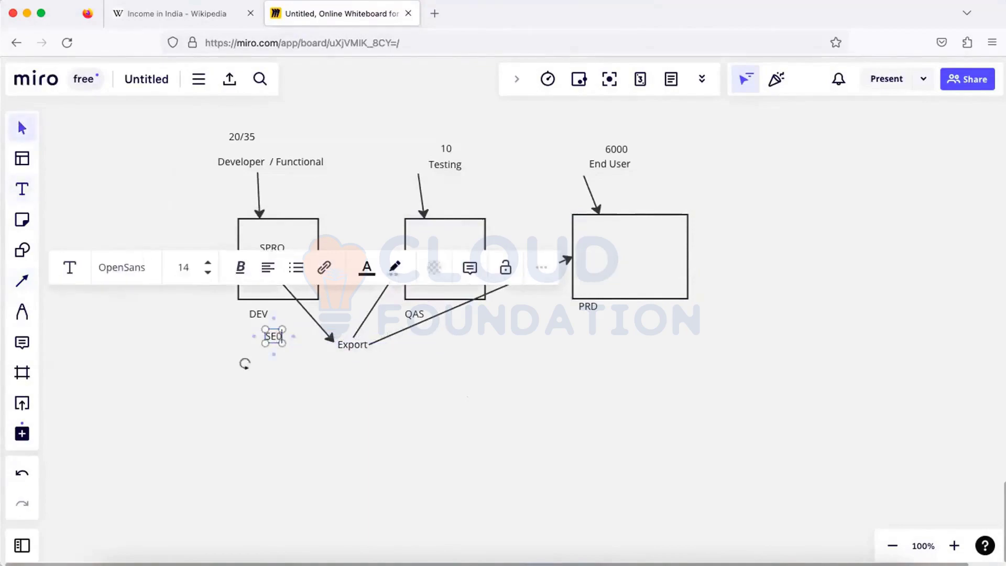
text(1/ SE)
key(BackSpace)
text(E0)
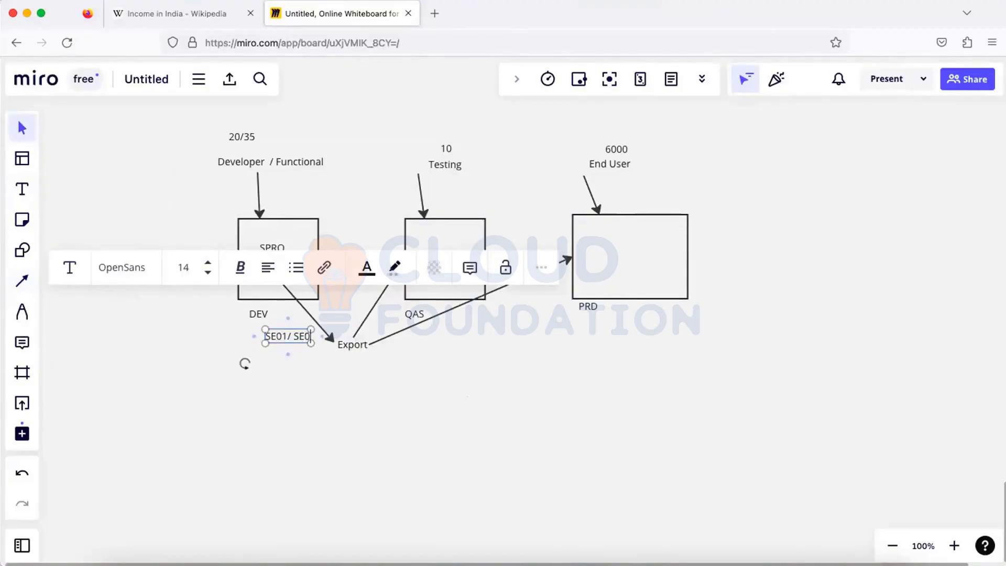
text(9)
click(282, 379)
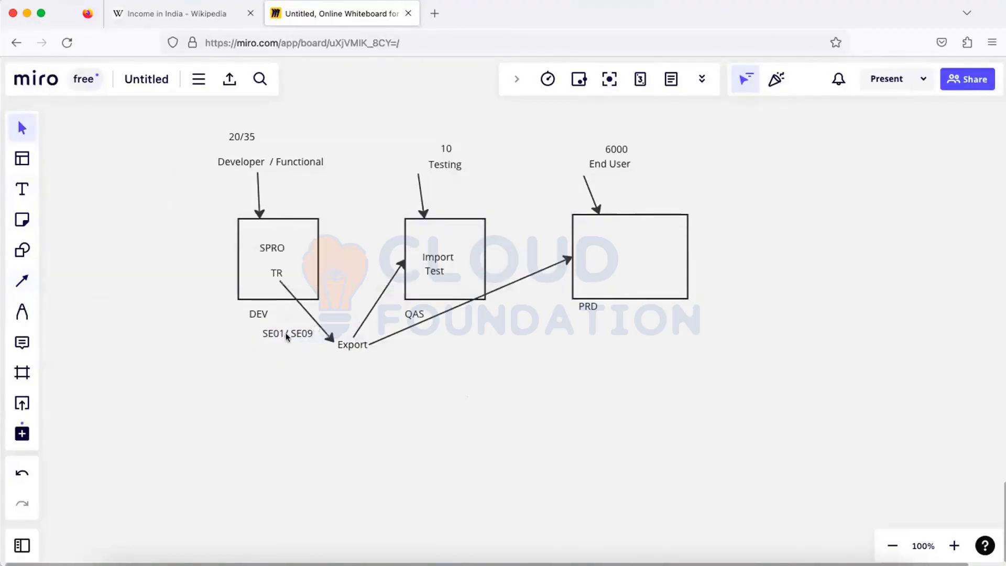
- Add captions 'Import' and 'STMS' by the QAS arrow and 'Import STMS' below QAS
click(22, 190)
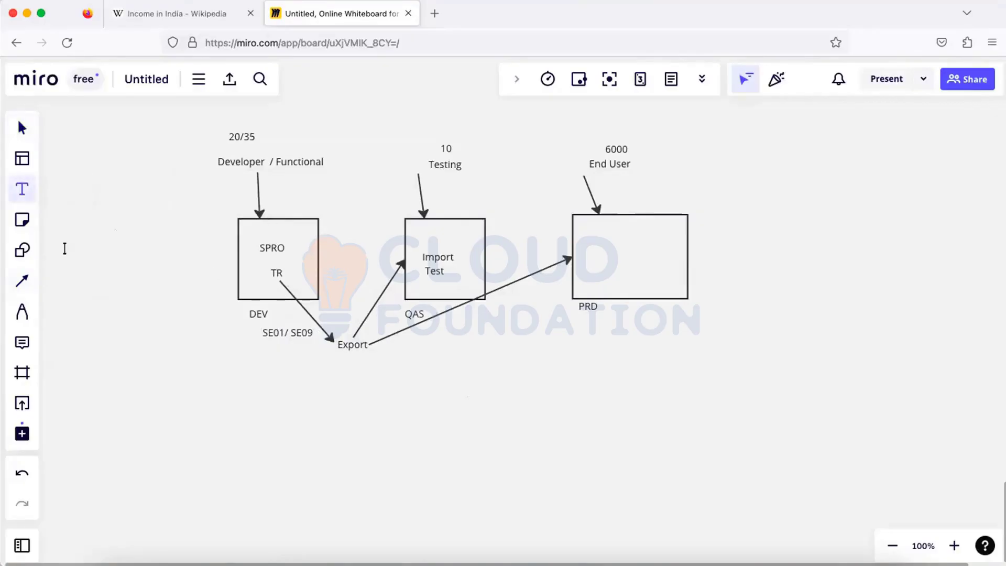
click(353, 287)
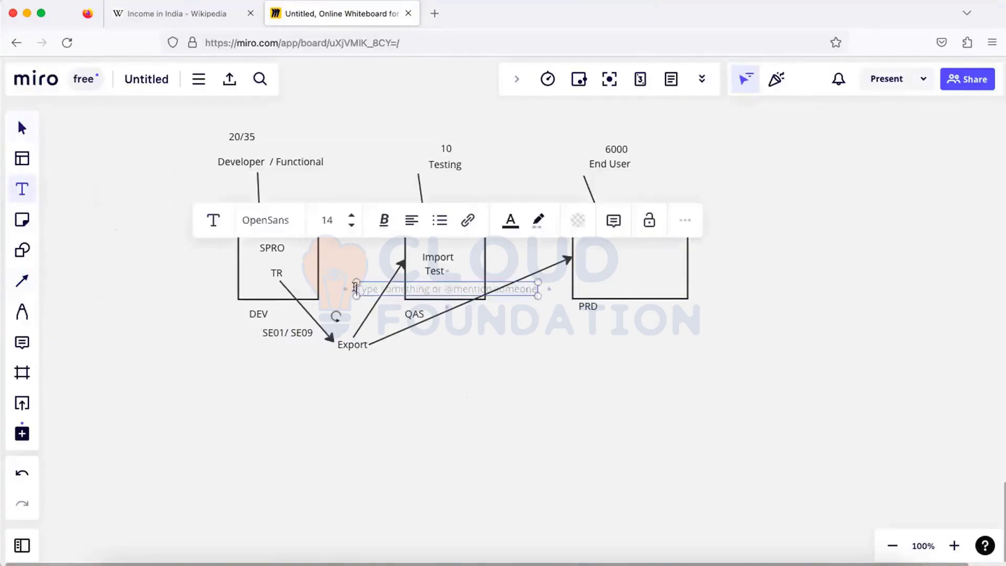
text(Import)
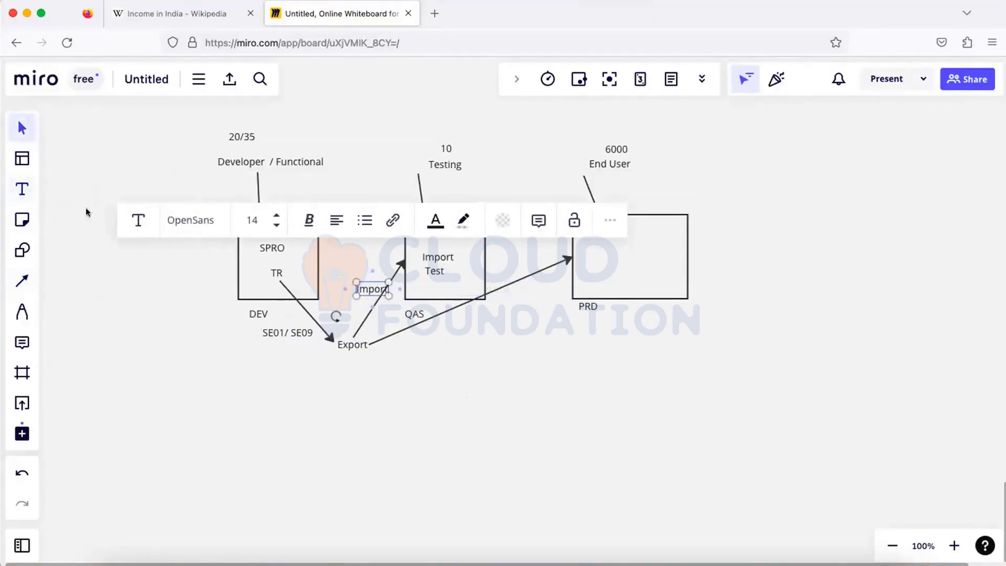
click(21, 190)
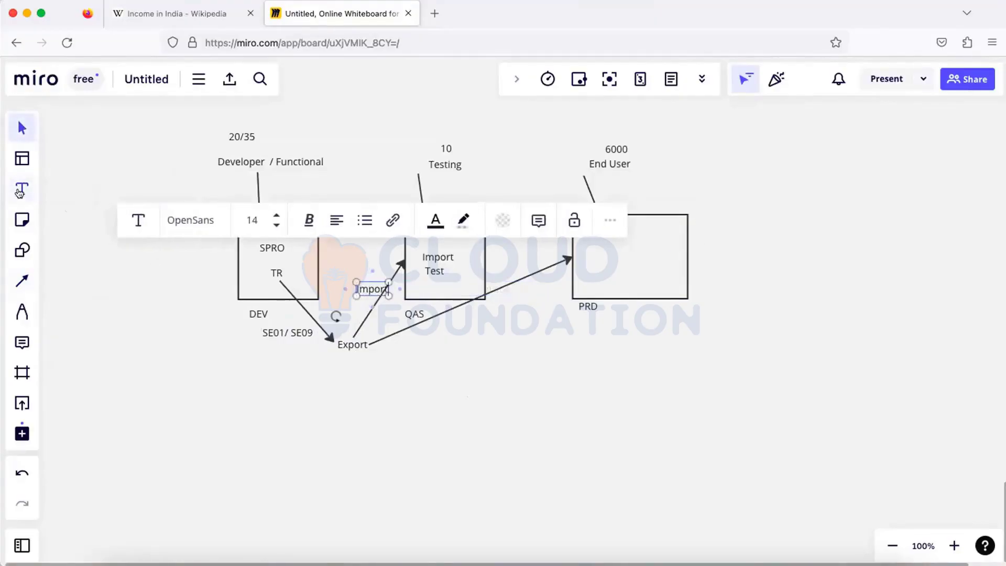
click(372, 248)
text(STMS)
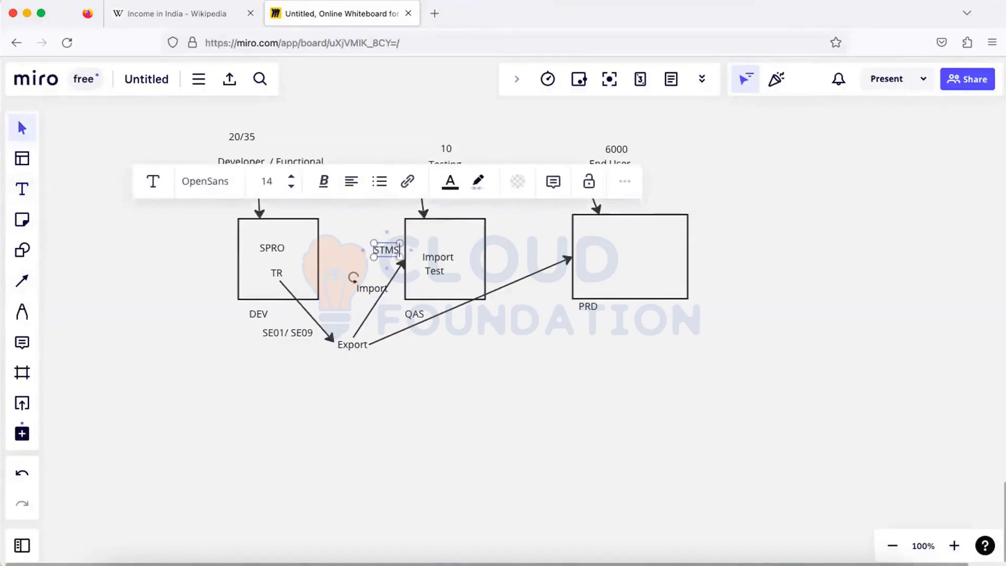
click(22, 191)
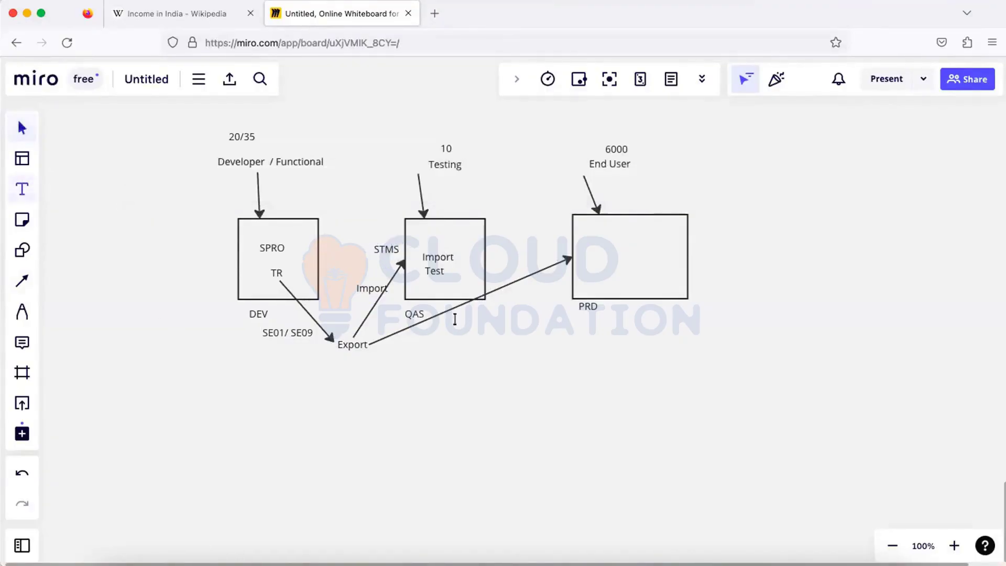
click(444, 318)
text(Impor)
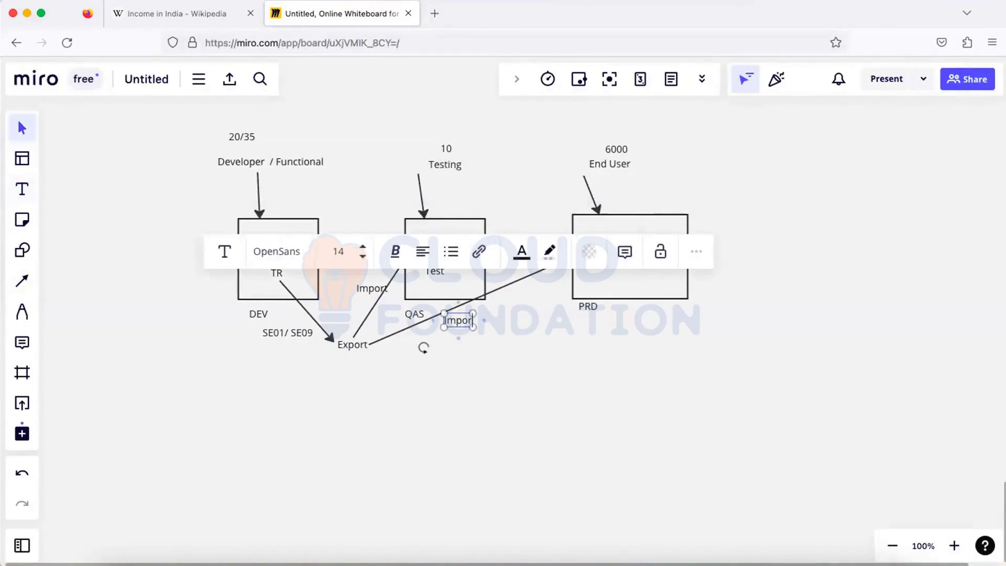
text(t  STMS)
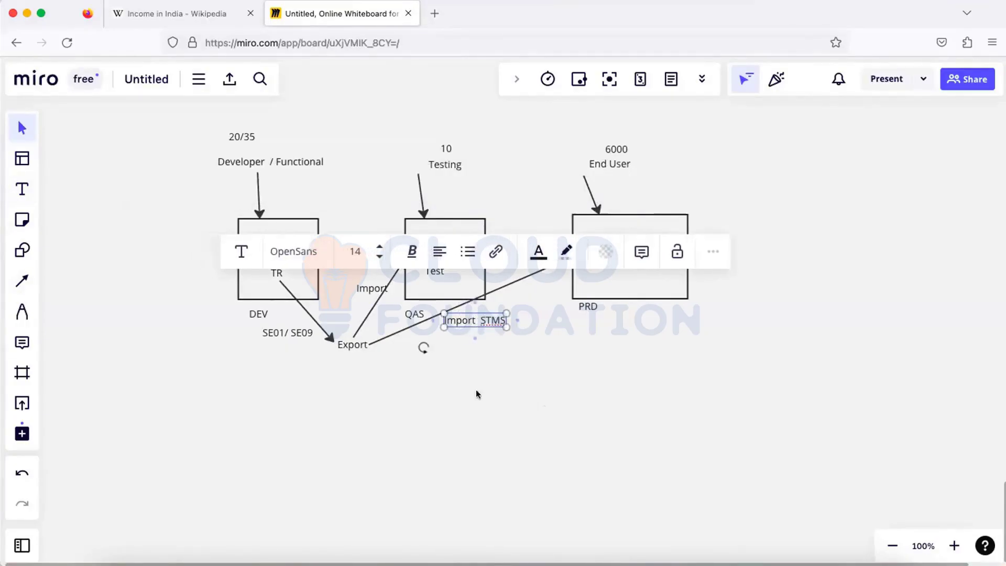
click(624, 300)
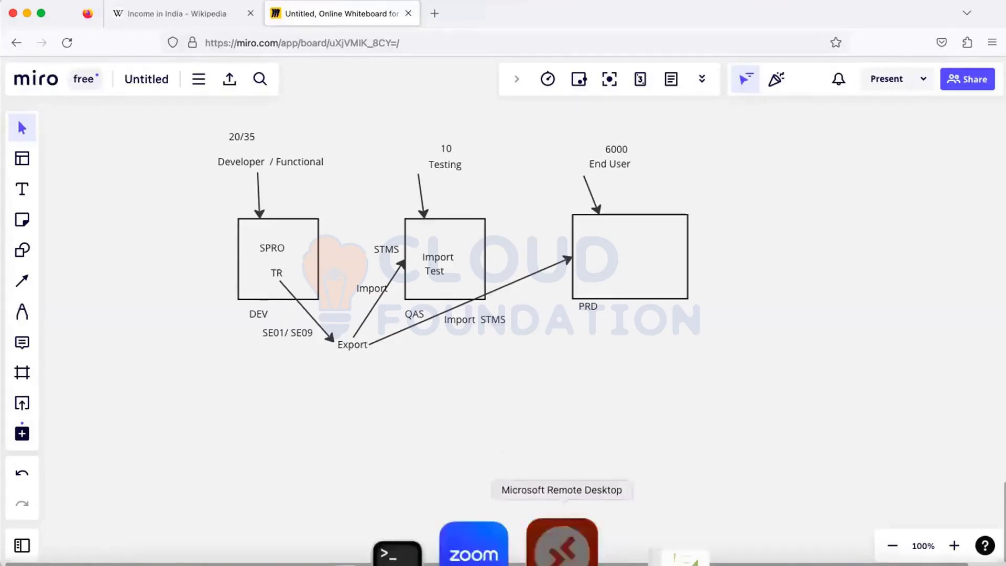
click(556, 543)
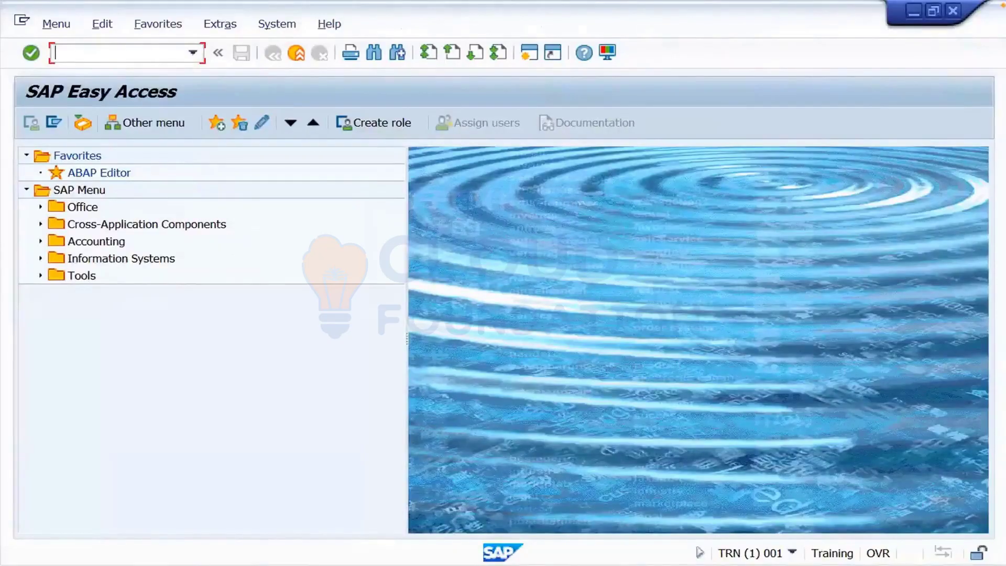
text(spro)
key(Return)
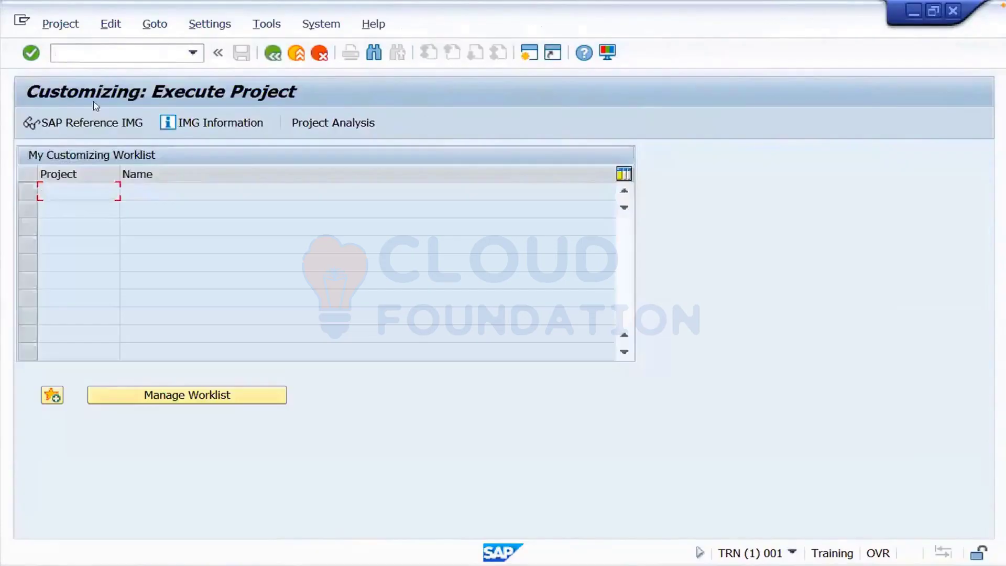
click(86, 129)
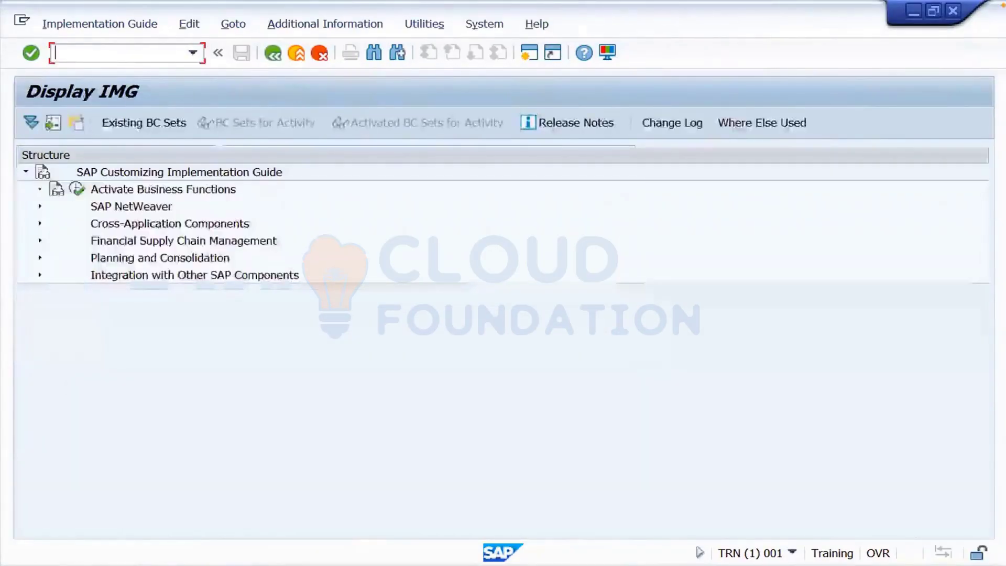
click(39, 207)
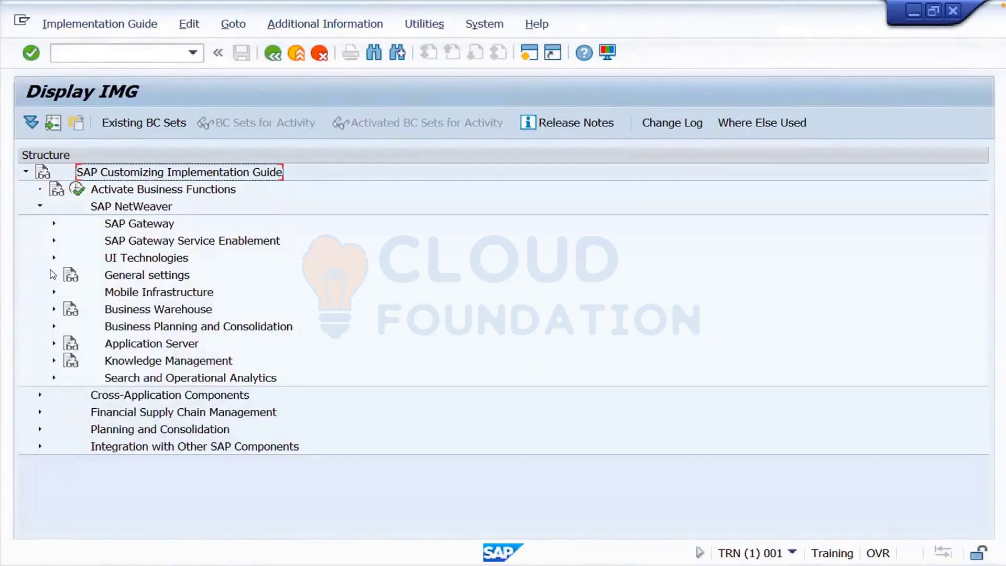
click(53, 275)
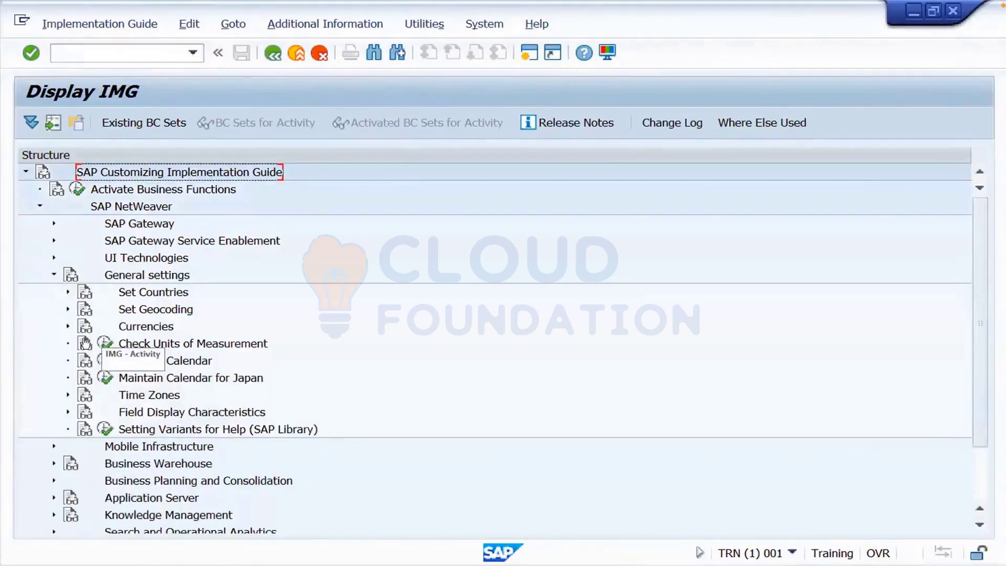
click(68, 292)
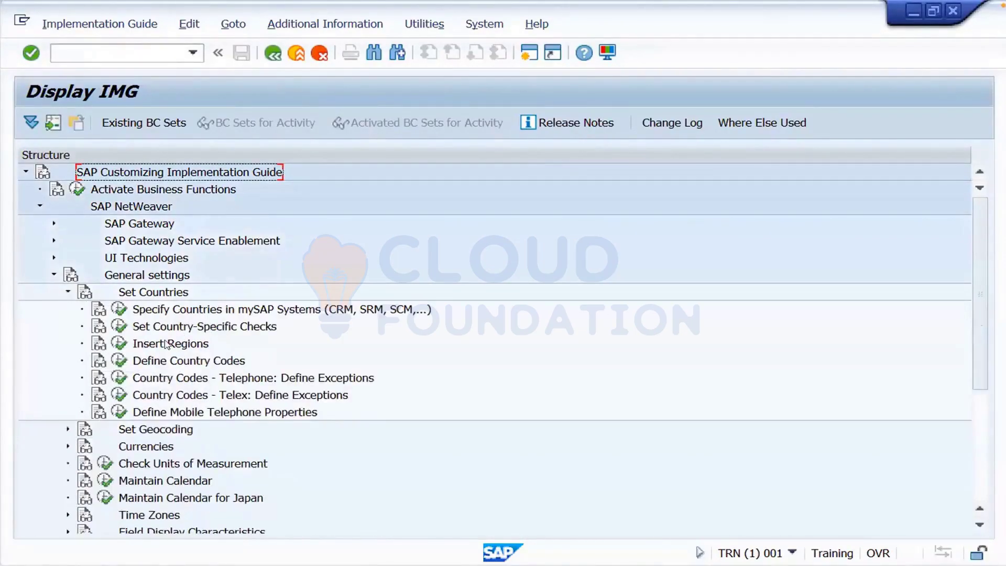
click(119, 361)
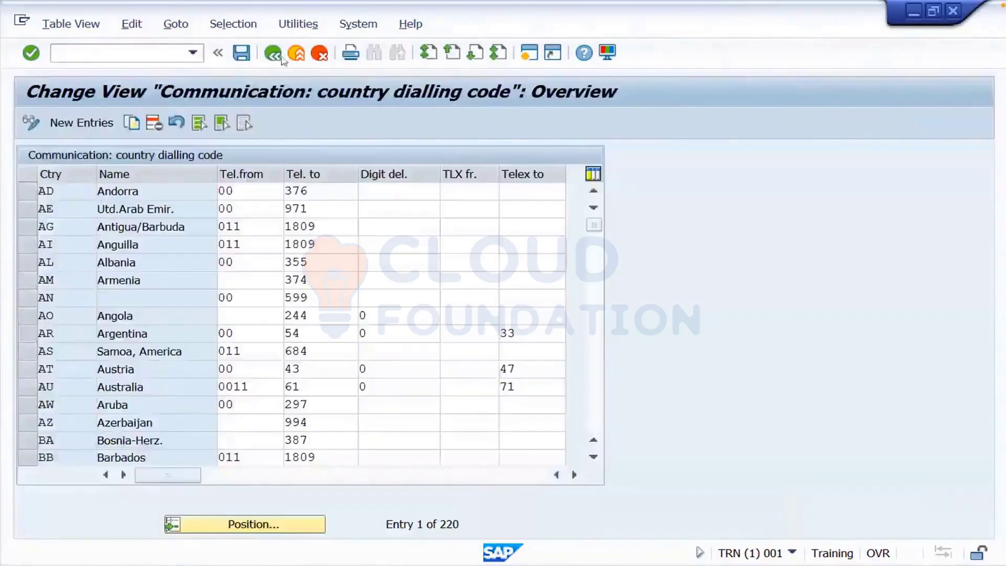
click(298, 58)
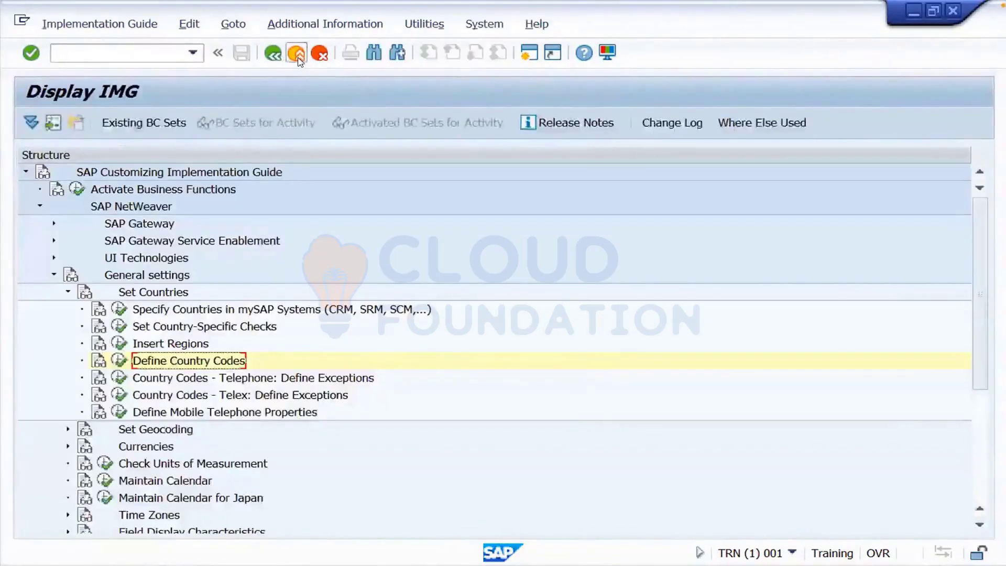
click(296, 55)
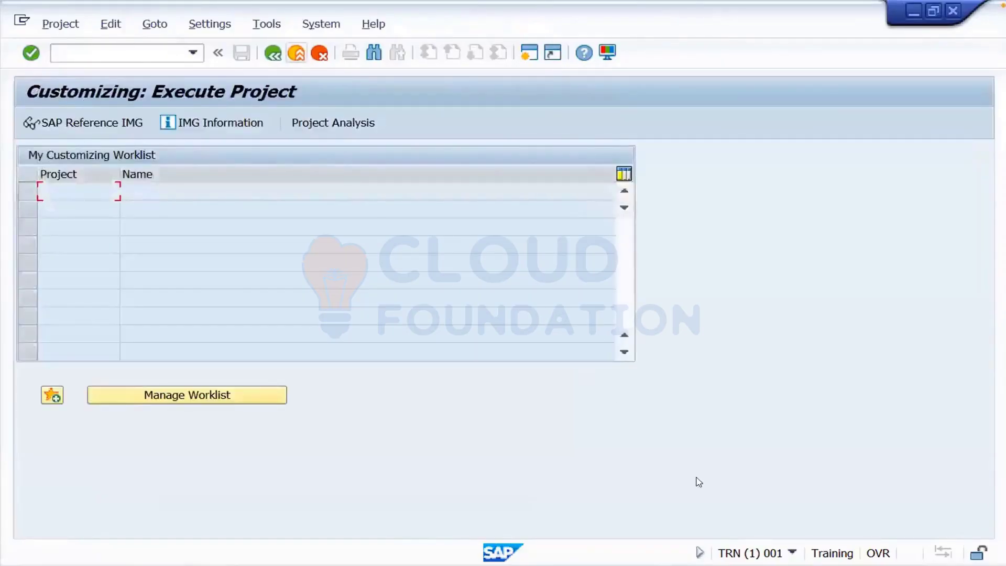
click(792, 552)
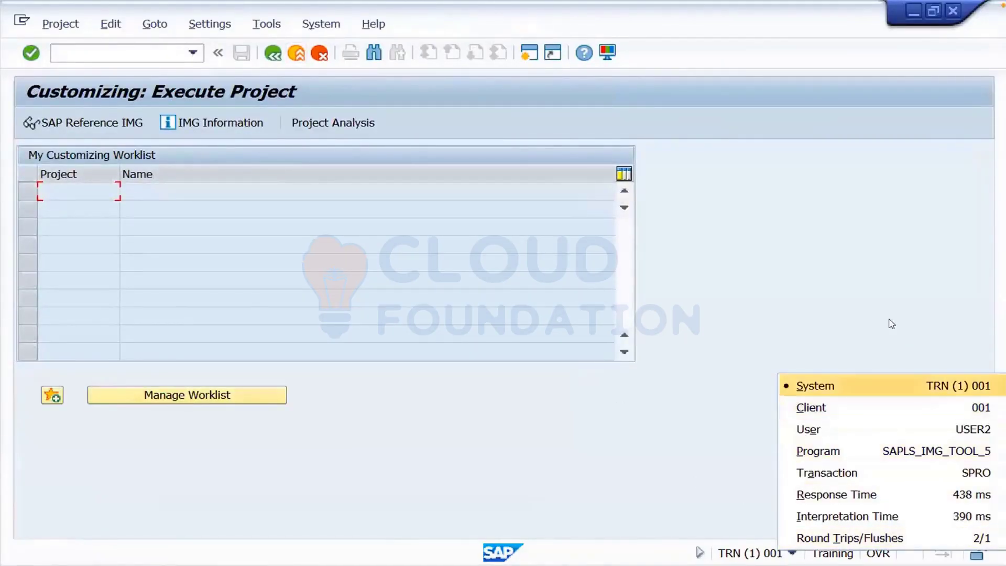
click(769, 266)
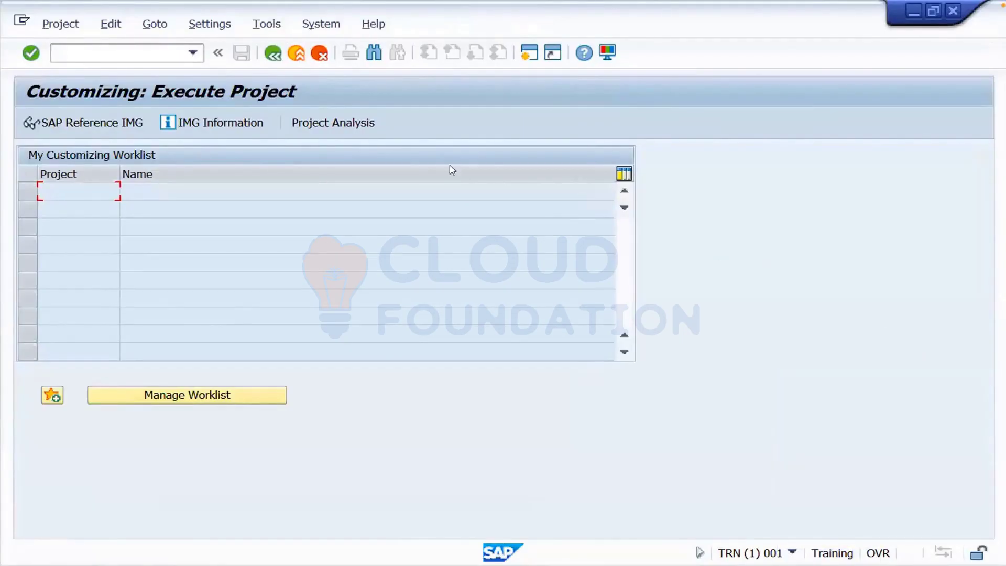
click(273, 53)
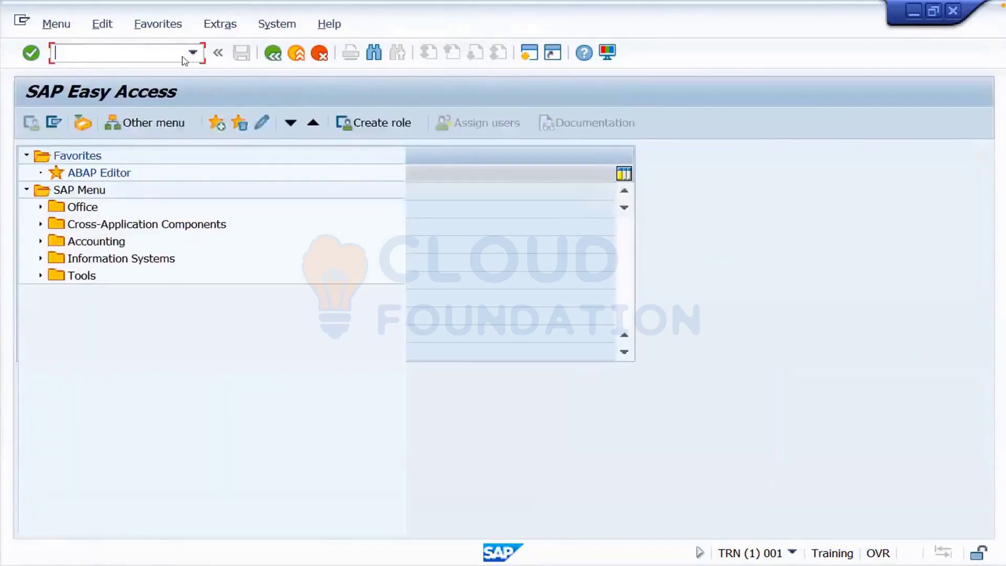
- Open client 001 in SCC4 client administration and switch to change mode
text(scc4)
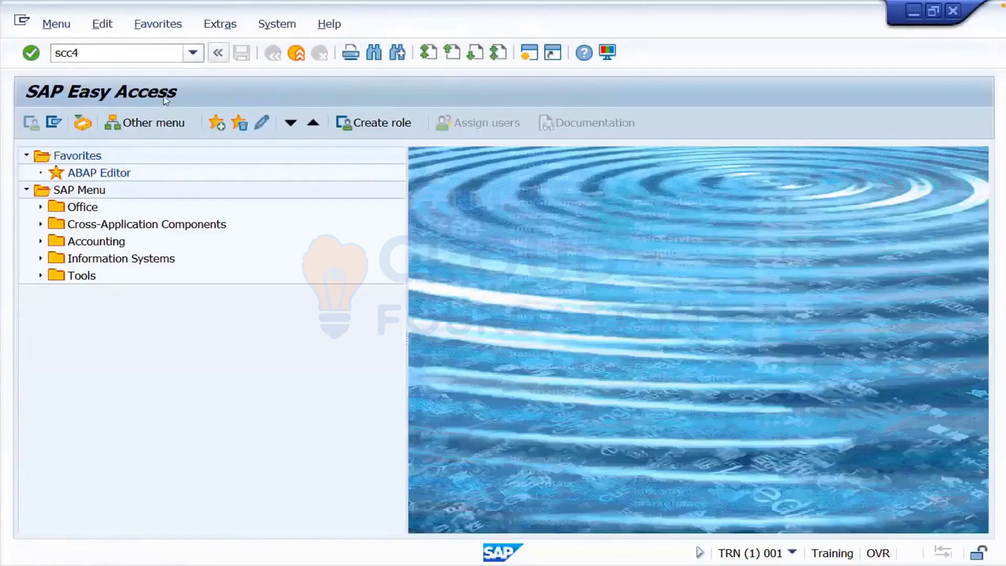
key(Return)
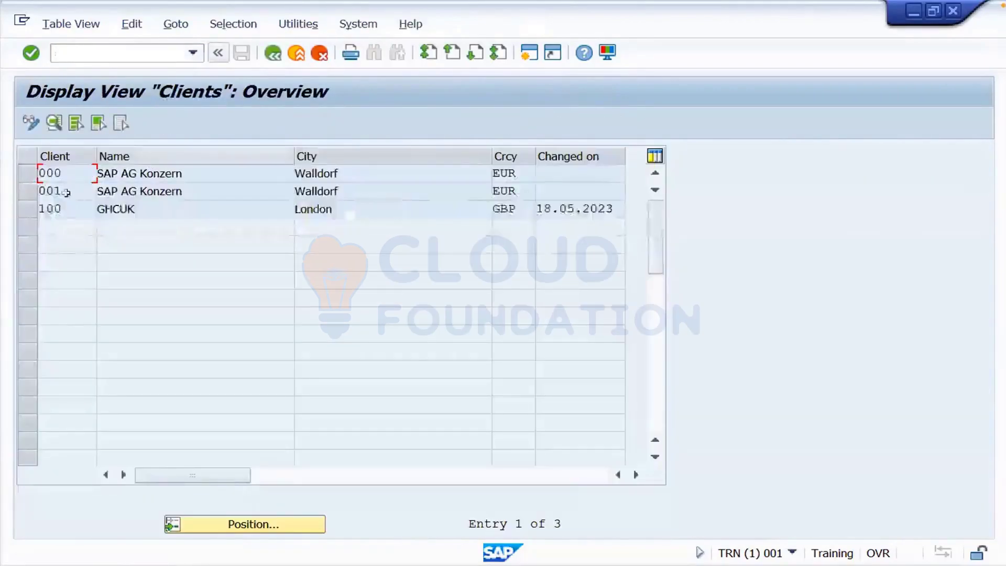
click(60, 192)
double_click(62, 191)
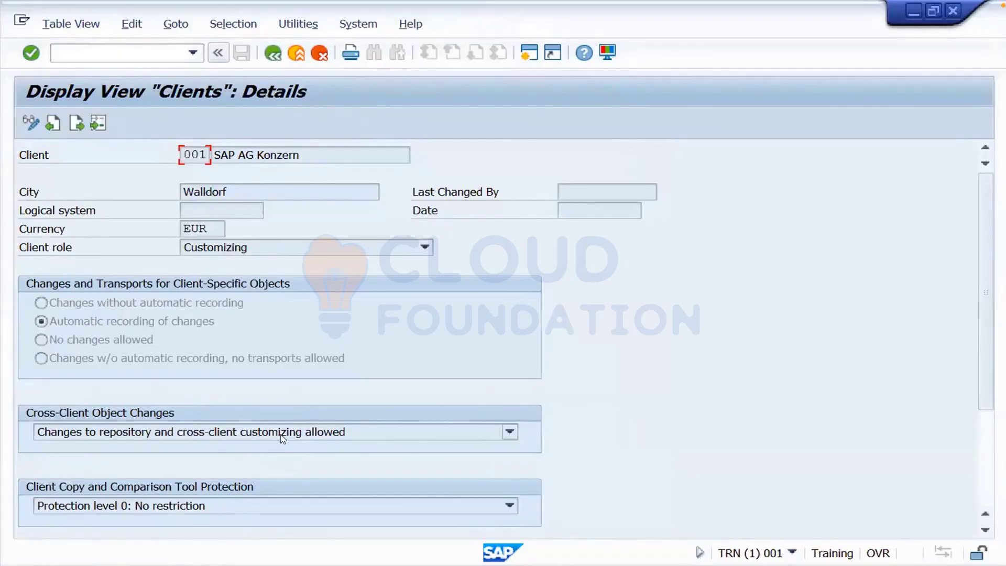
click(29, 123)
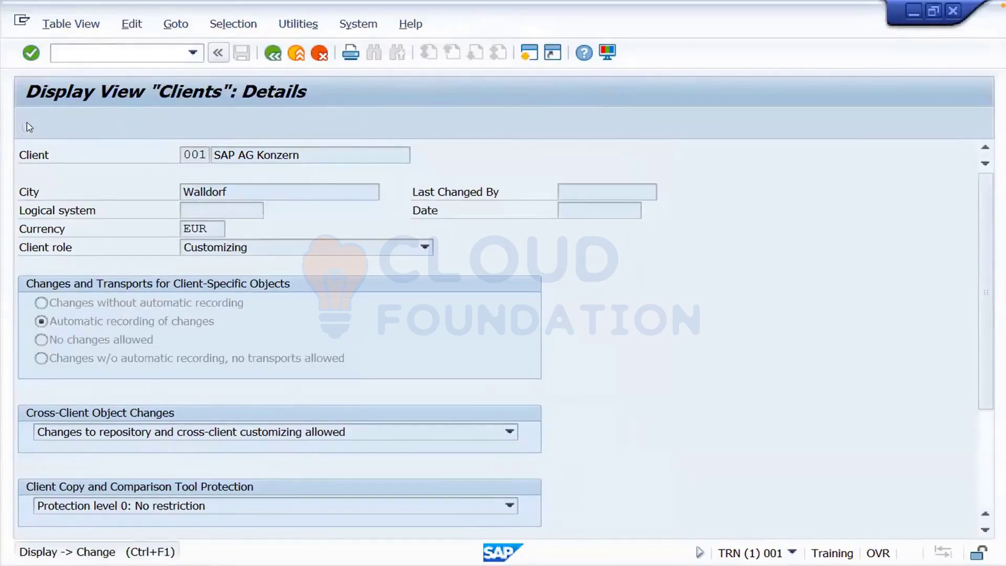
click(527, 497)
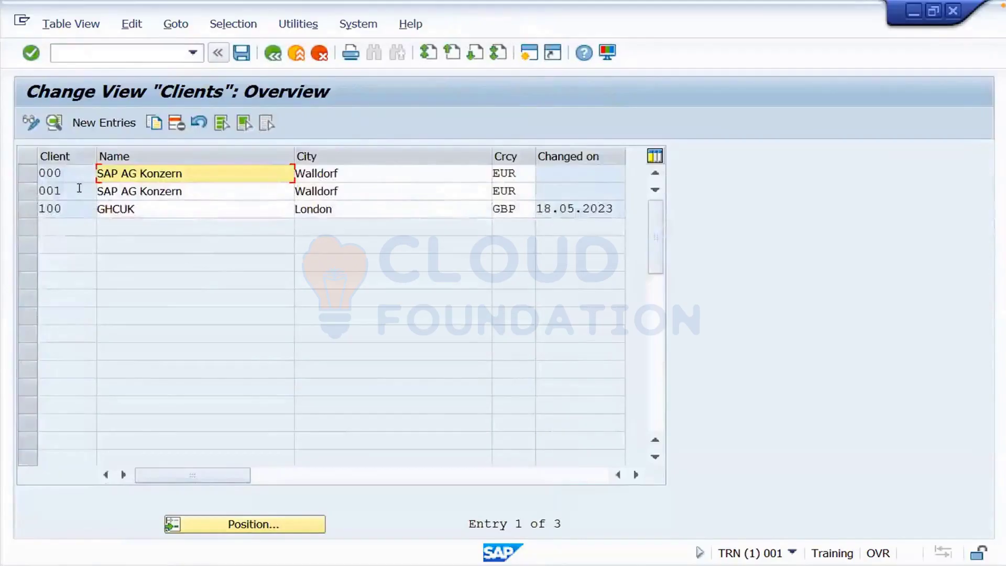
- Keep client 001 on automatic recording with cross-client changes allowed, then exit back
double_click(79, 190)
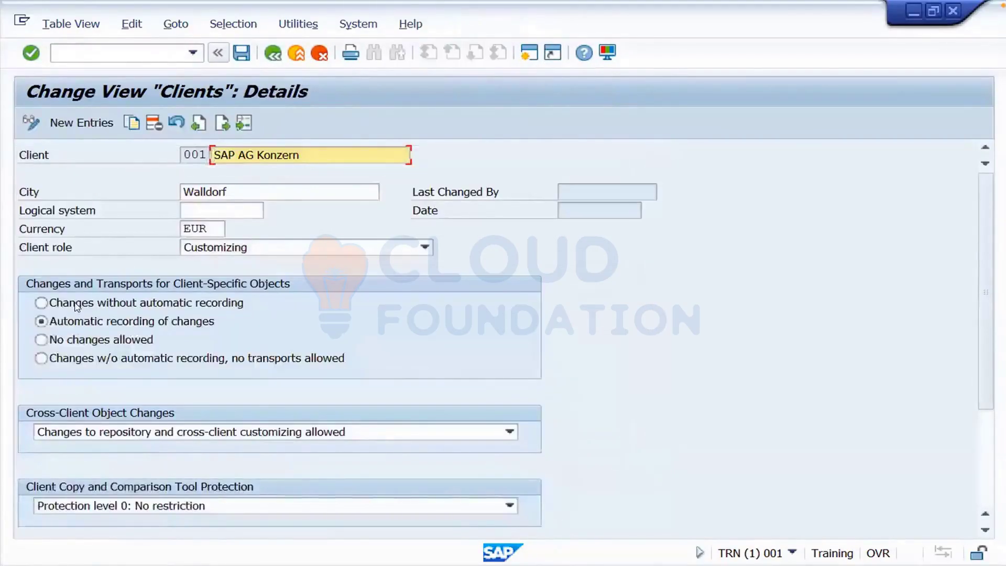
click(40, 341)
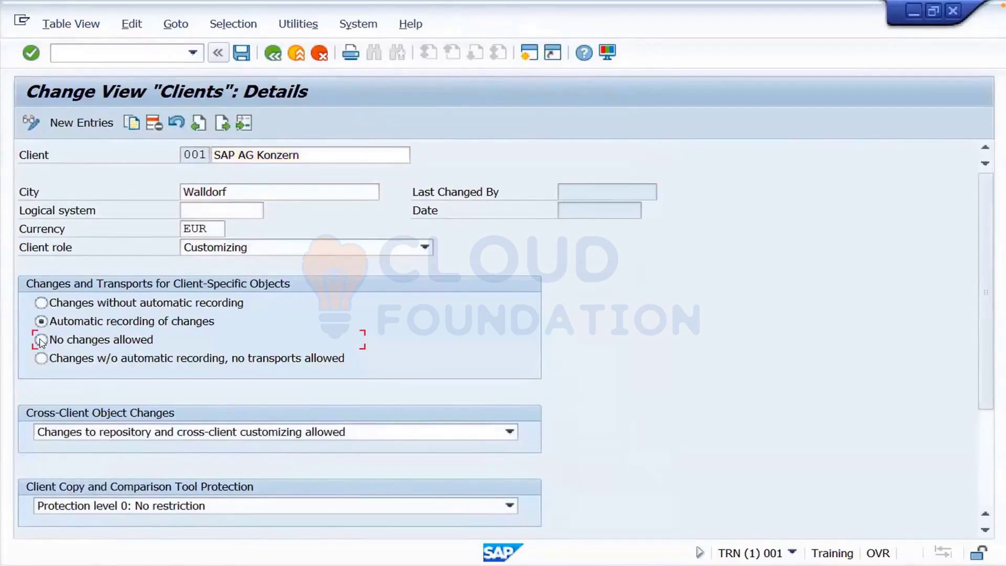
click(141, 427)
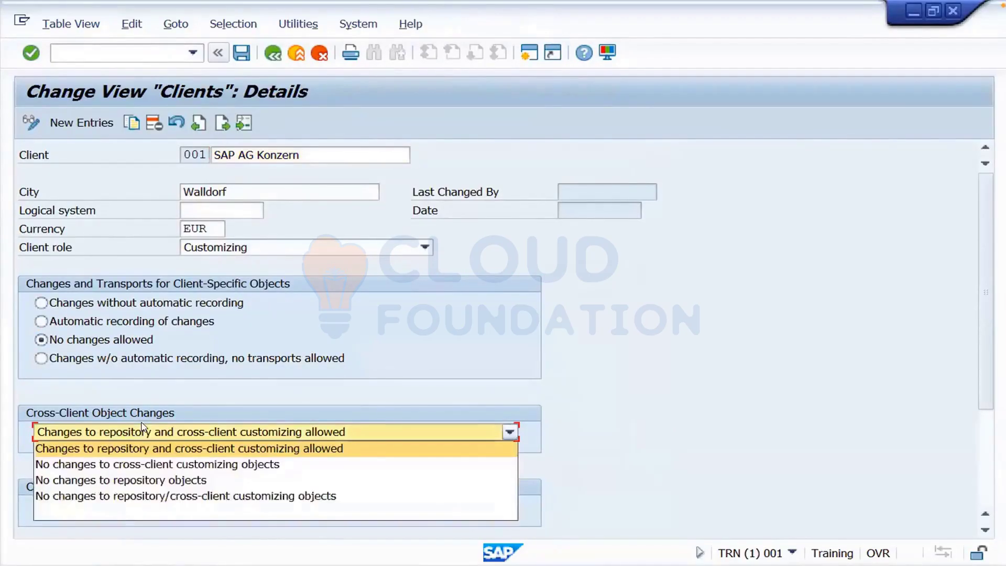
click(108, 500)
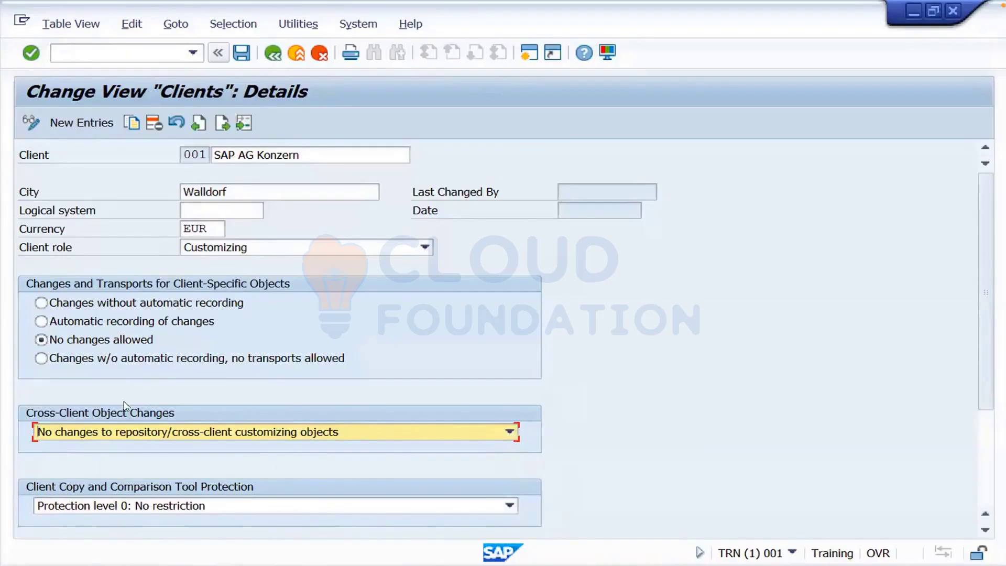
click(52, 320)
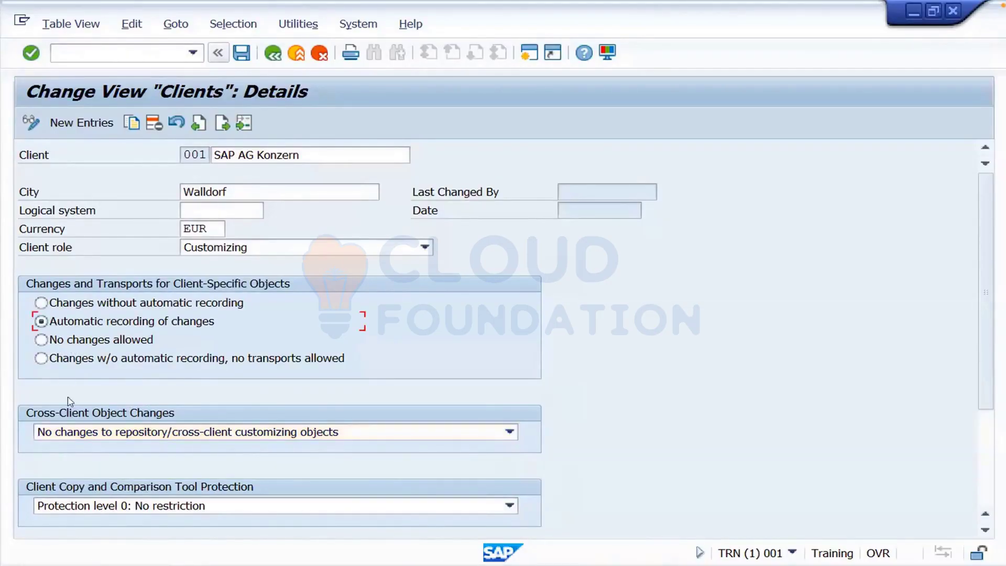
click(69, 431)
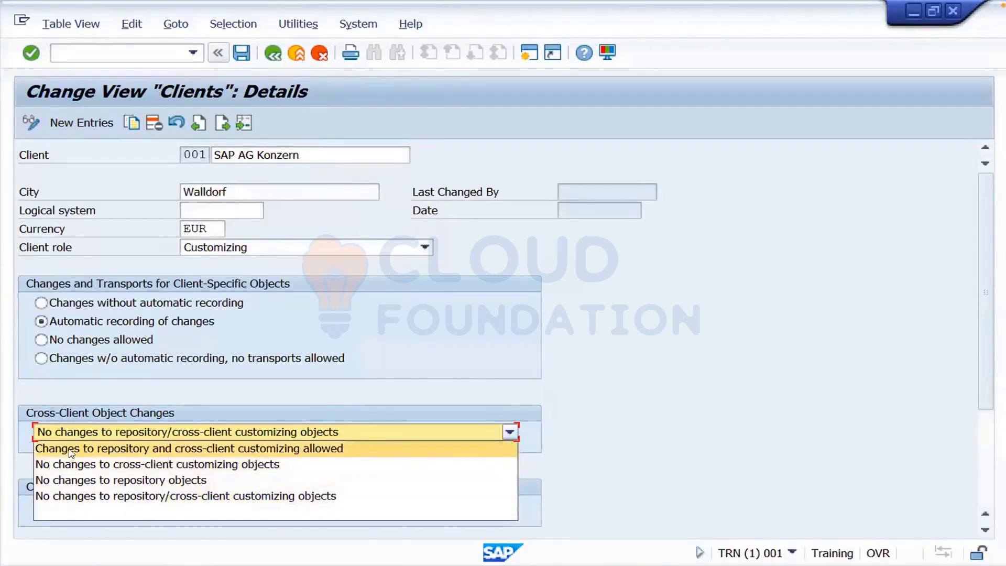
click(72, 449)
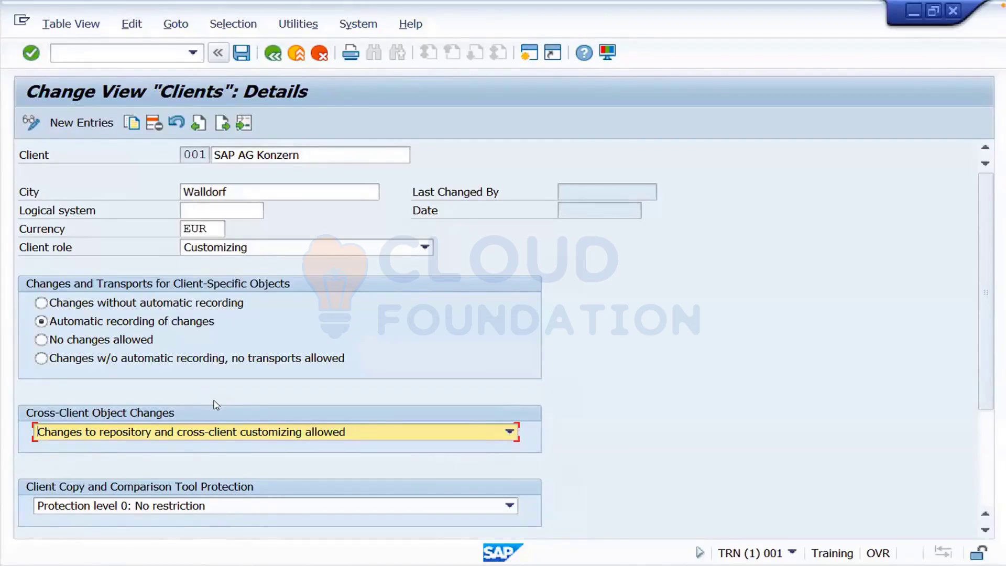
click(273, 52)
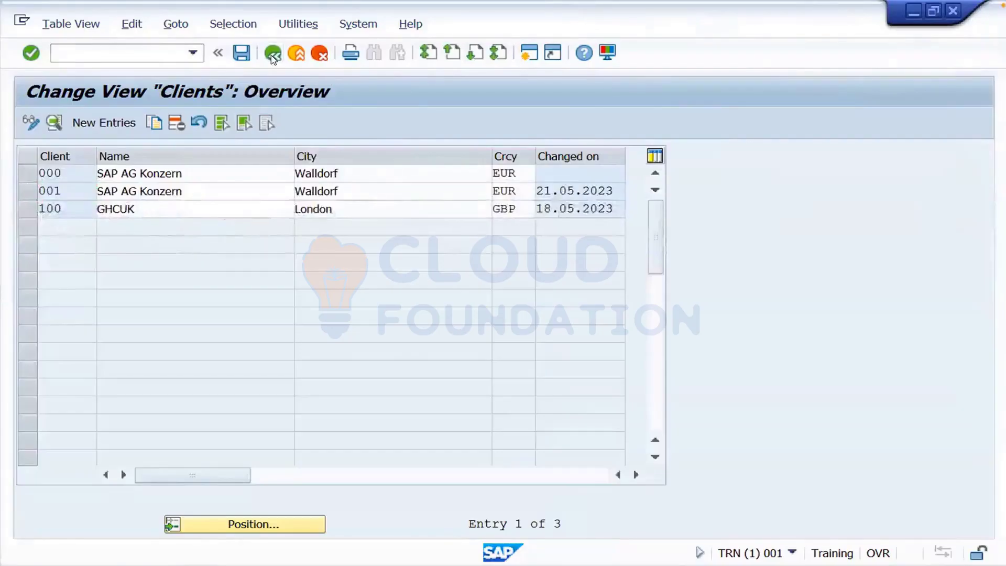
click(273, 52)
- Leave client maintenance unsaved, glance at STMS (needs client 000), then launch SPRO
click(391, 333)
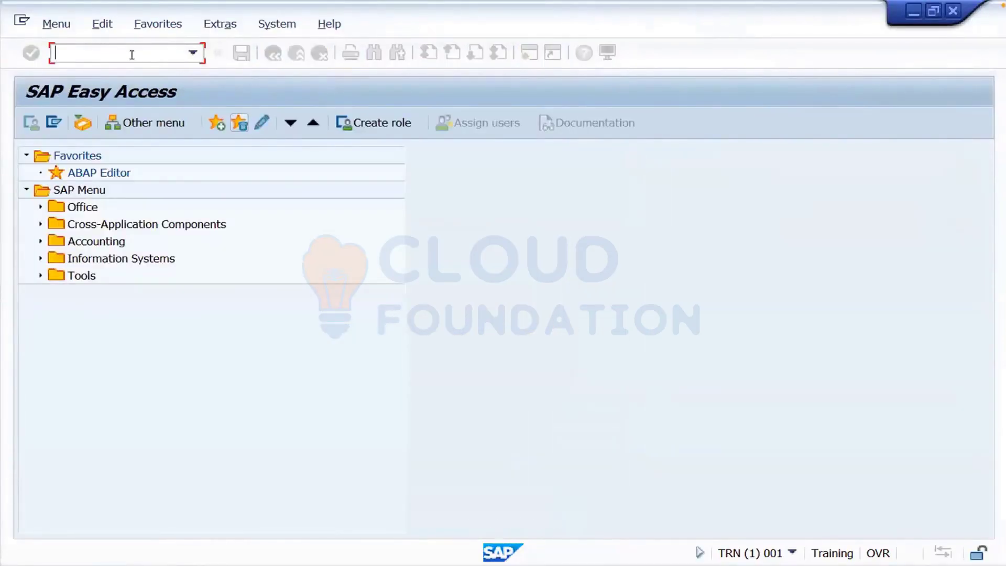
key(Return)
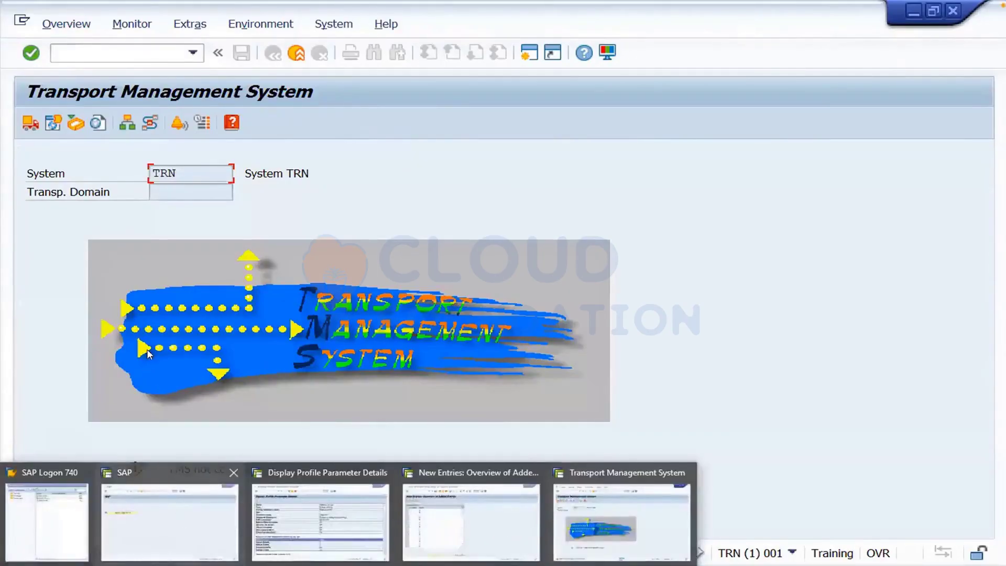
click(294, 56)
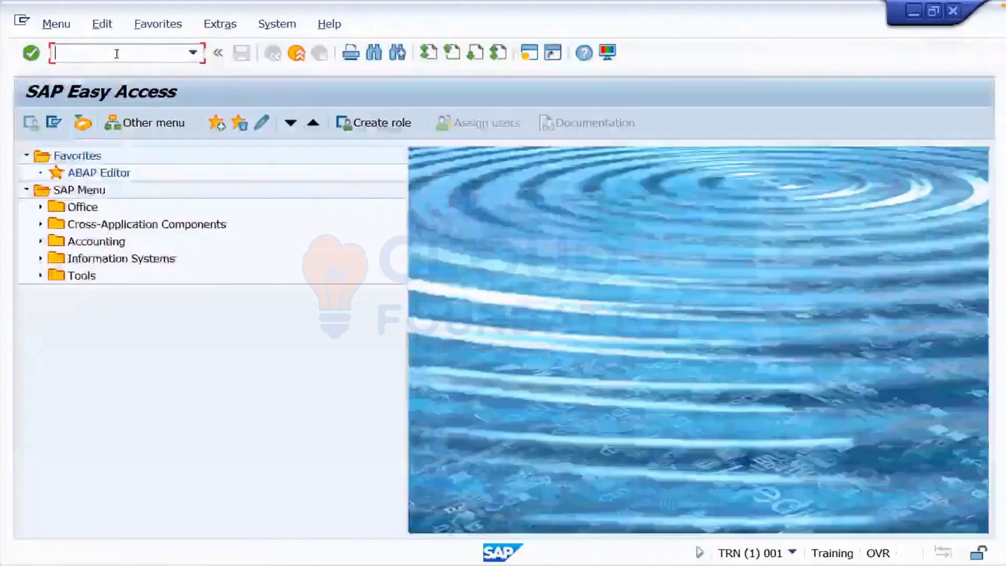
text(spro)
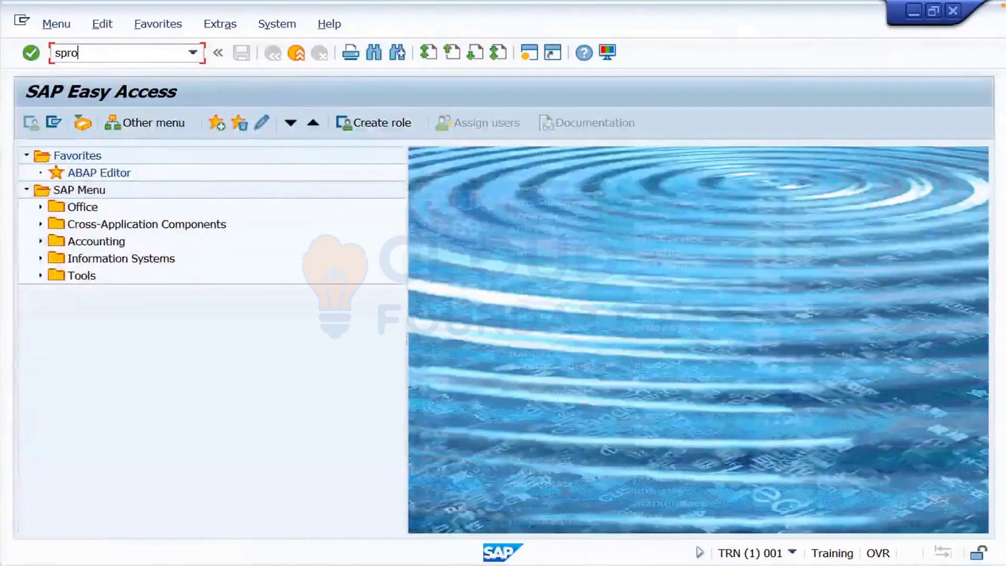
key(Return)
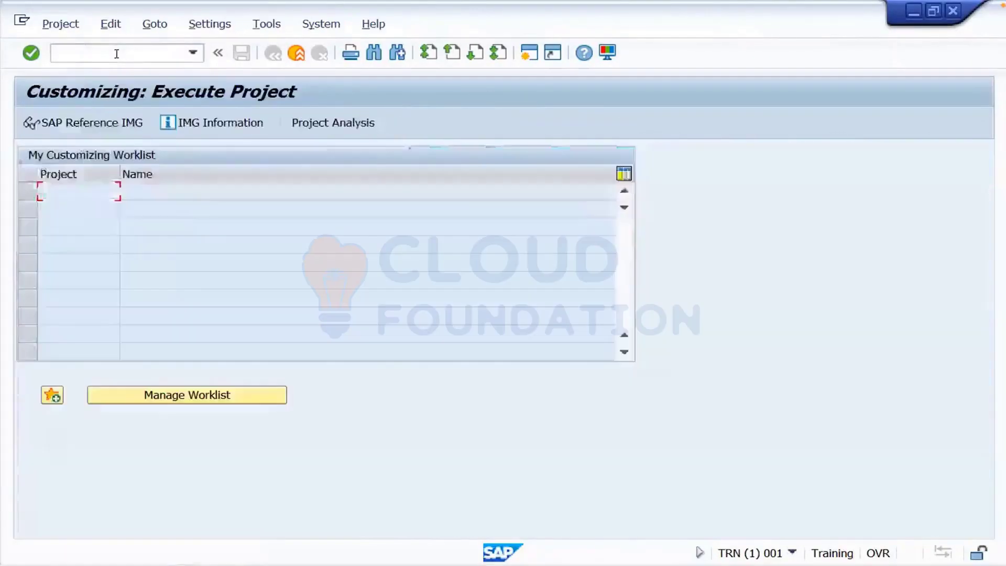
- Expand the SAP Reference IMG to SAP NetWeaver > General settings > Set Countries
click(79, 124)
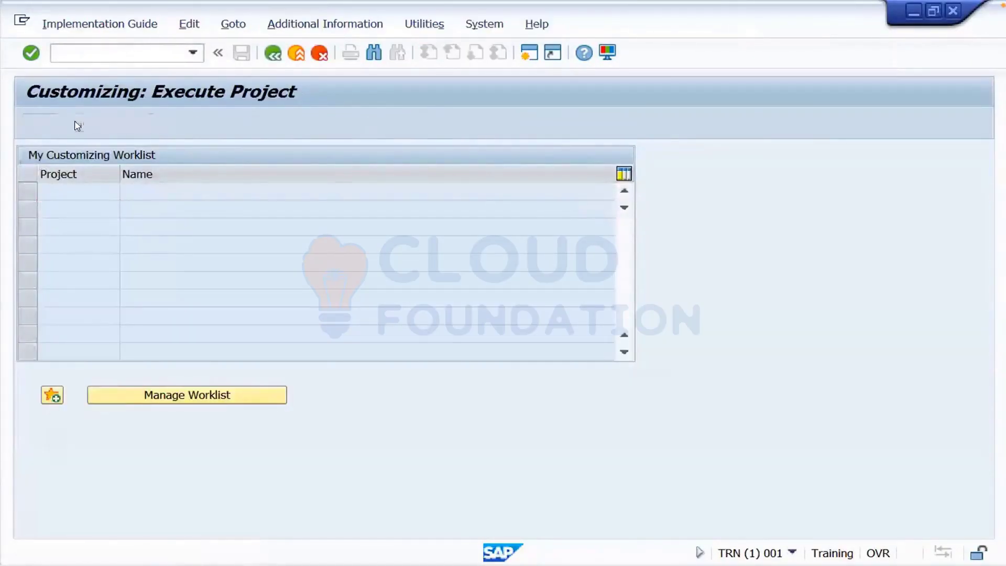
click(40, 206)
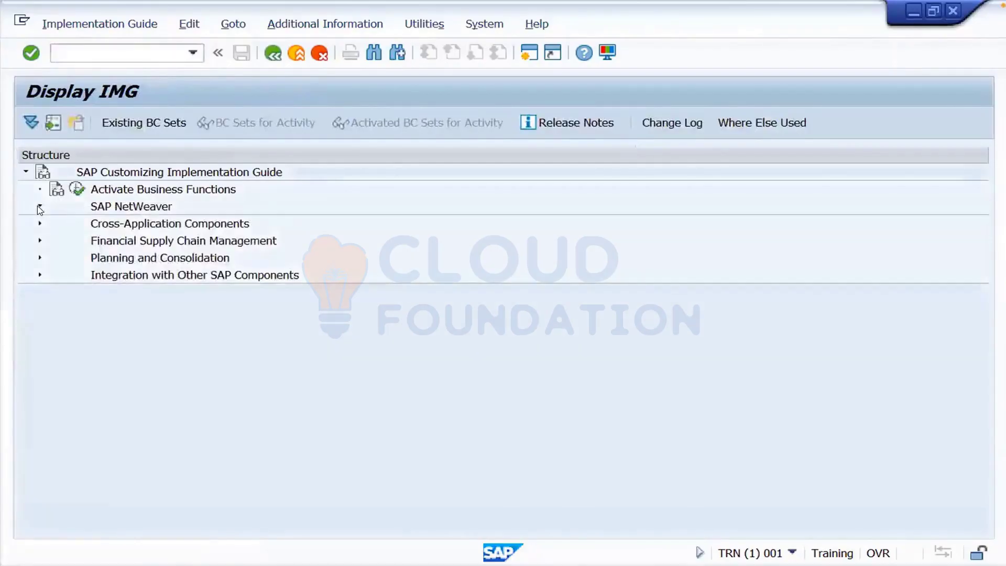
click(53, 274)
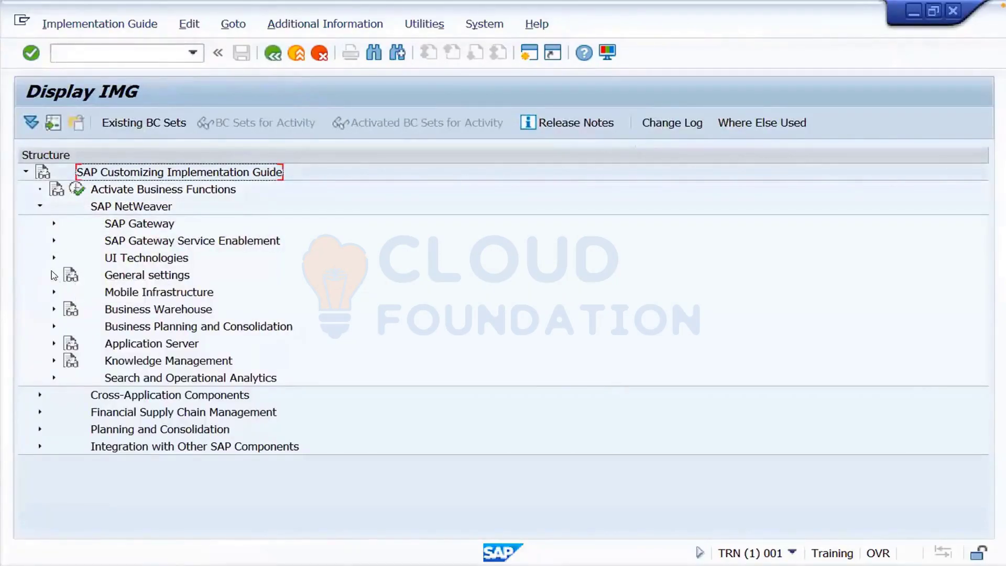
click(68, 292)
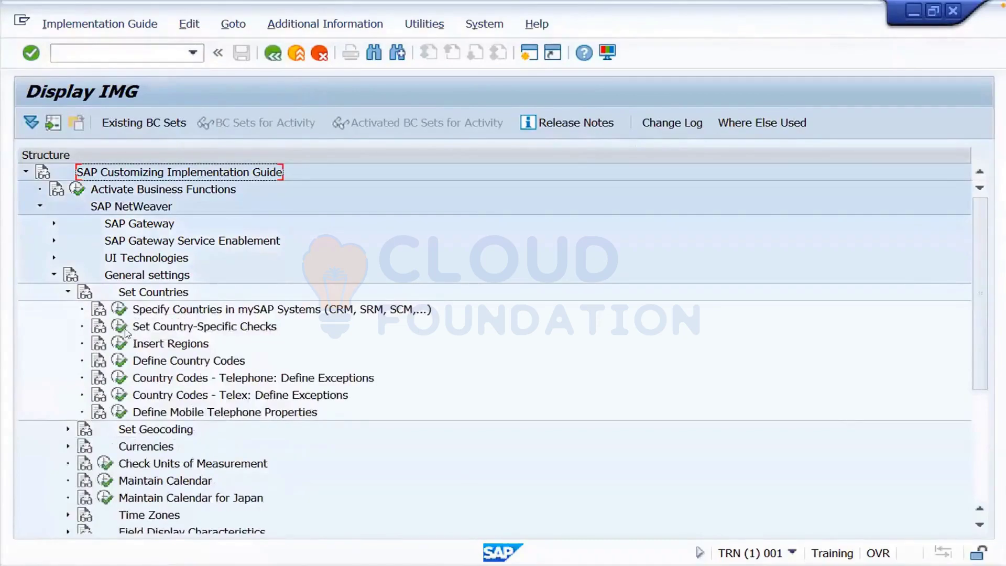
- Try a new Define Country Codes entry (SS, then SP), then discard it unsaved
click(119, 365)
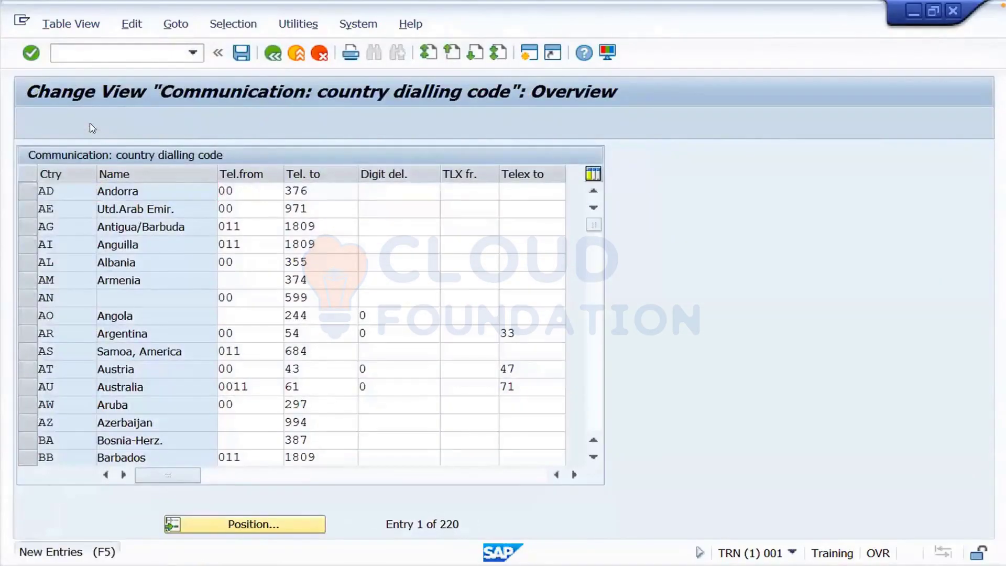
click(92, 128)
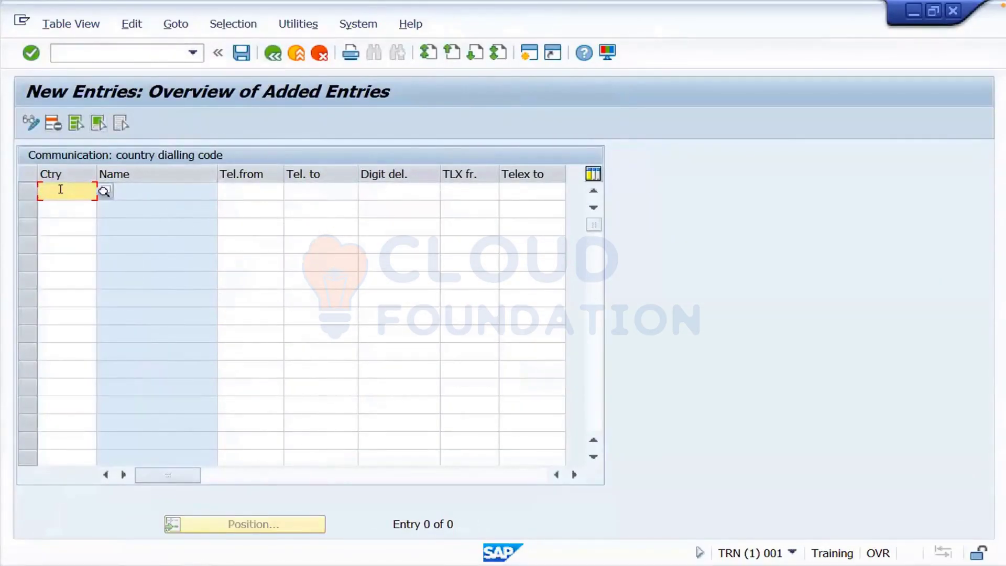
text(SS)
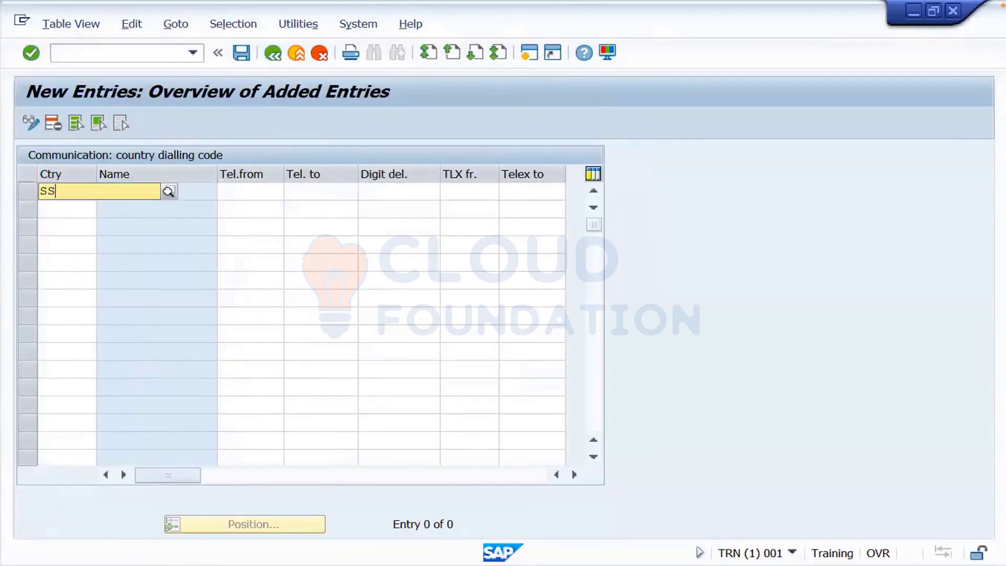
key(Return)
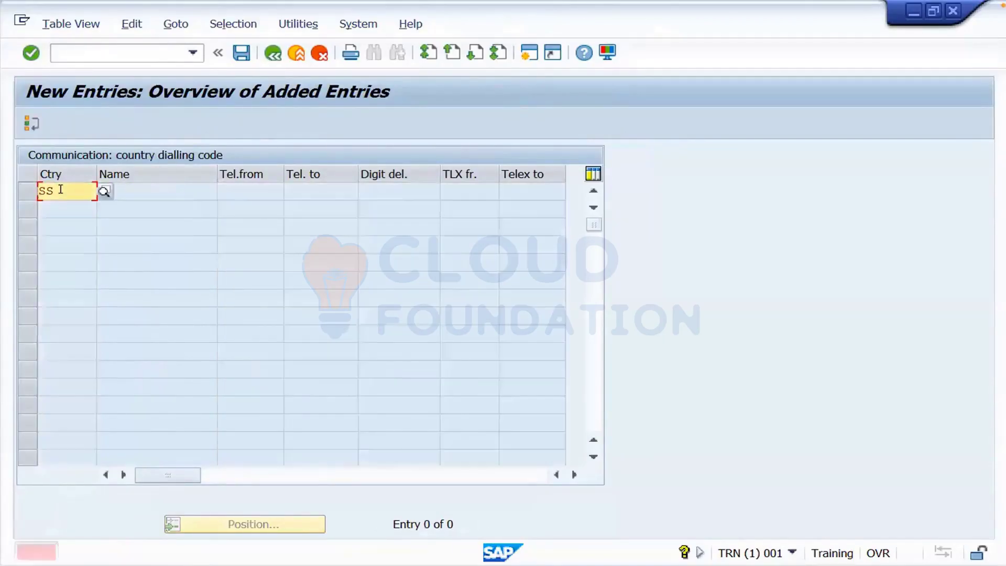
key(BackSpace)
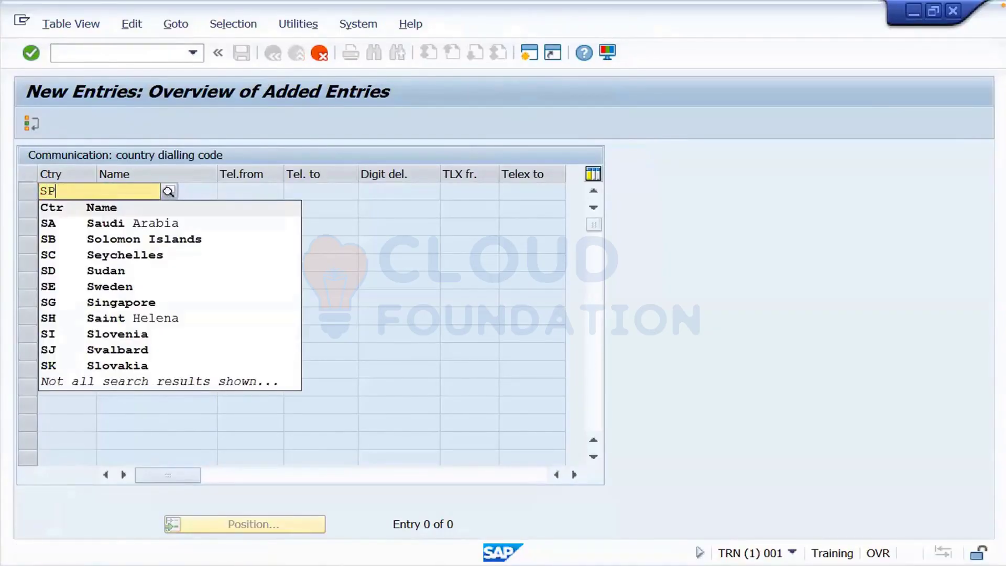
key(Return)
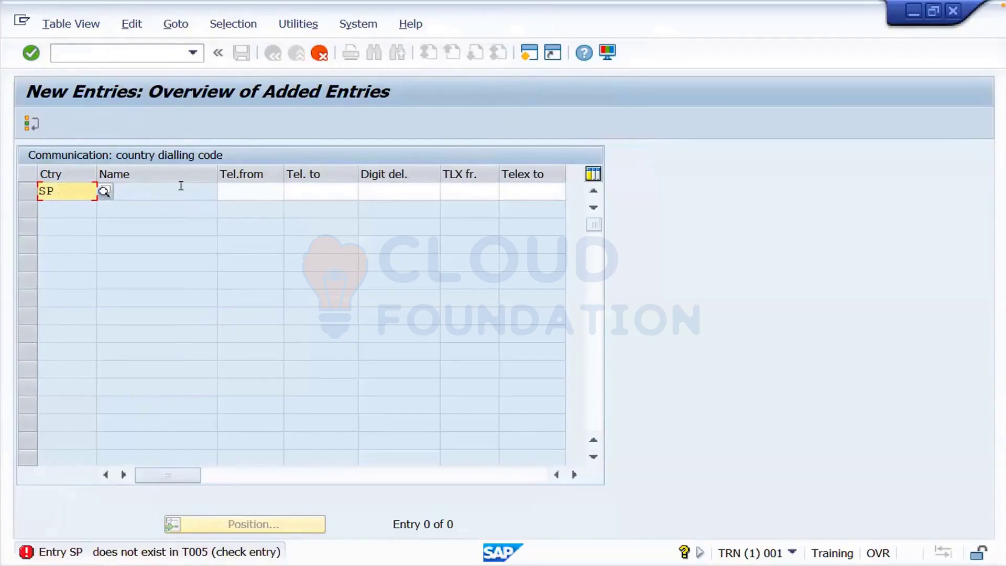
click(234, 187)
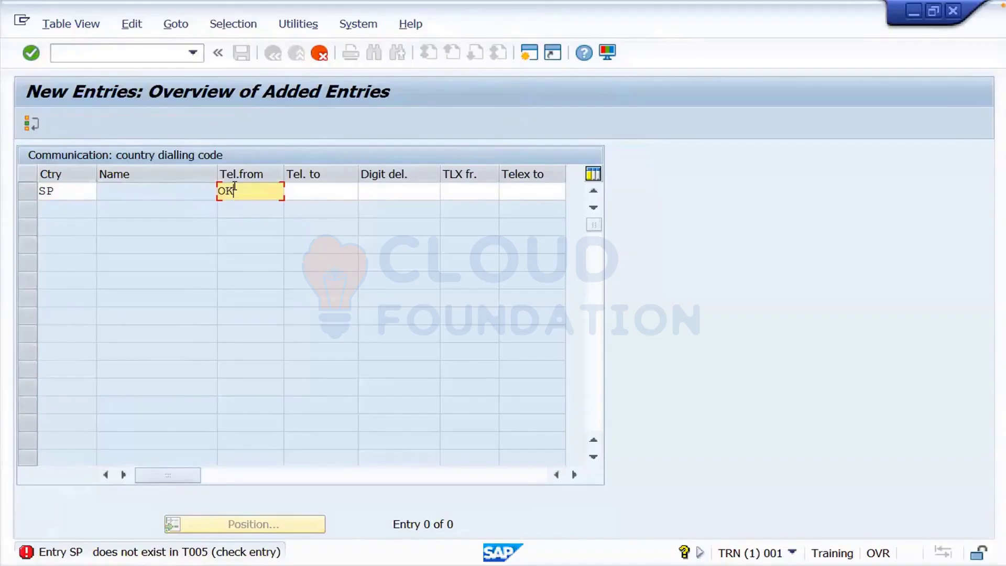
click(318, 52)
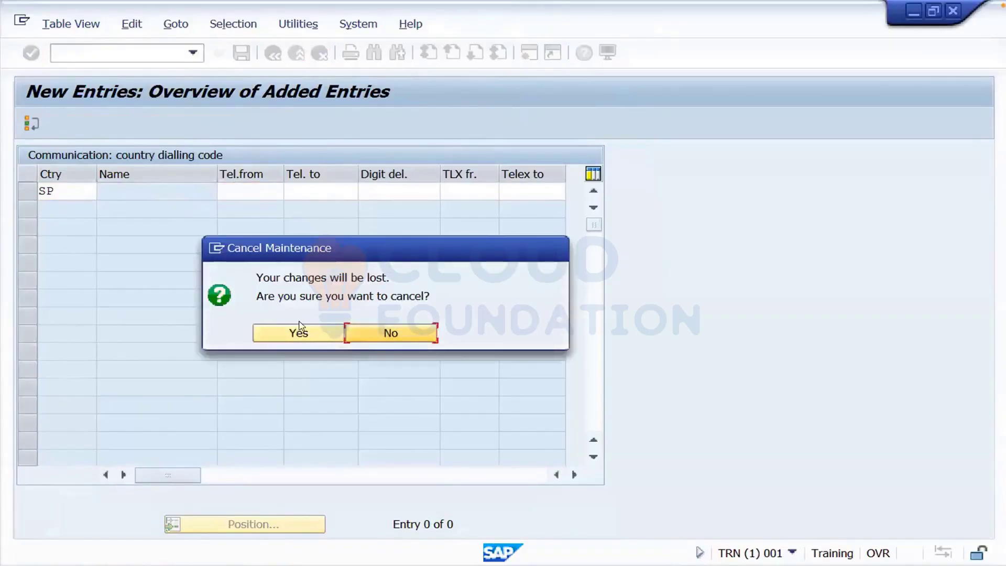
click(301, 330)
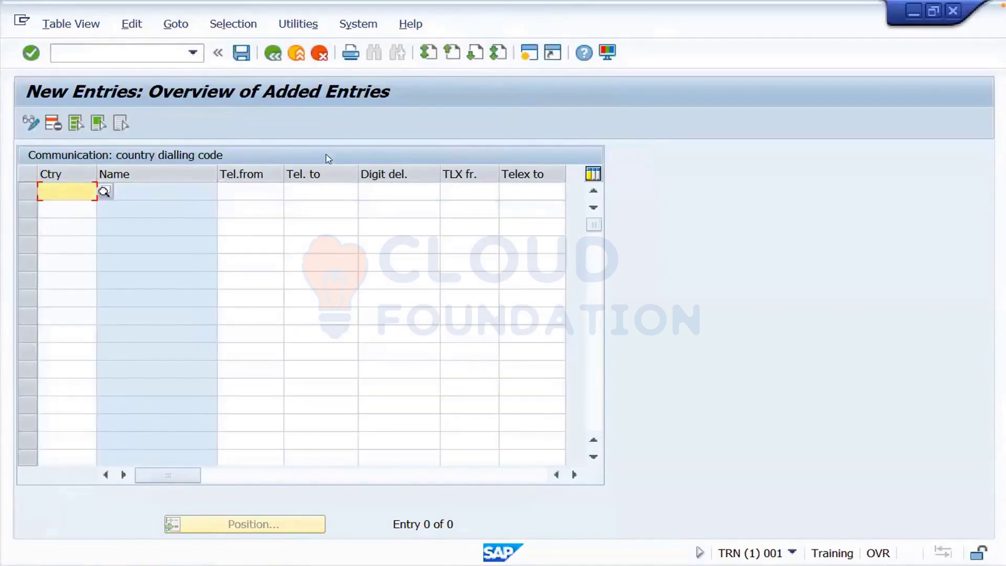
click(296, 53)
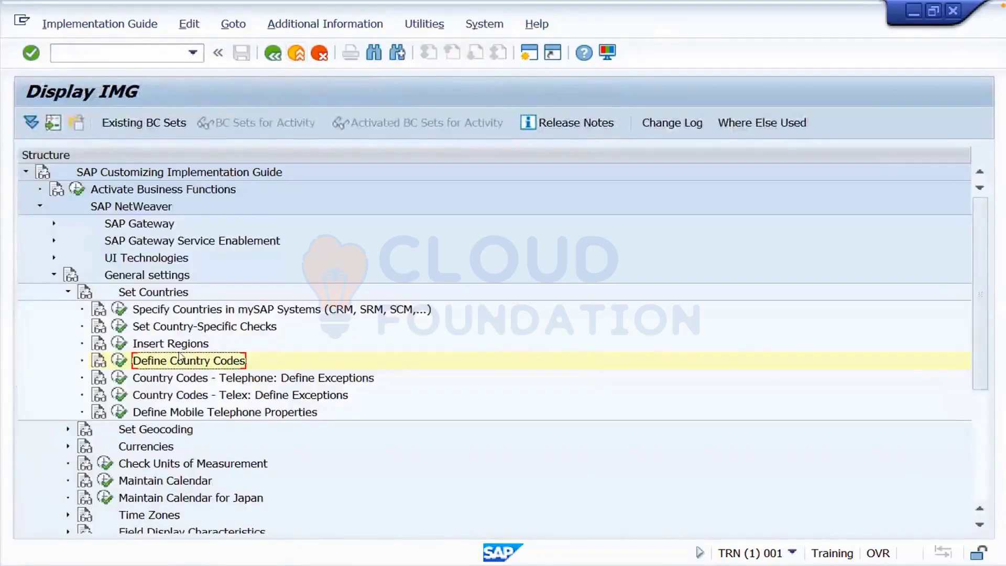
- In Specify Countries in mySAP Systems, add a new country SP with its name
click(118, 310)
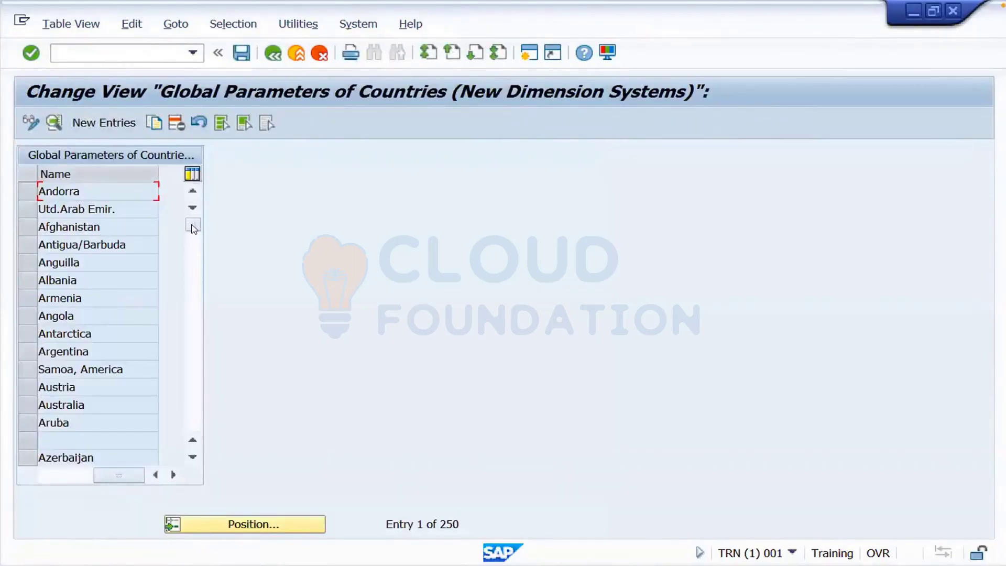
click(116, 122)
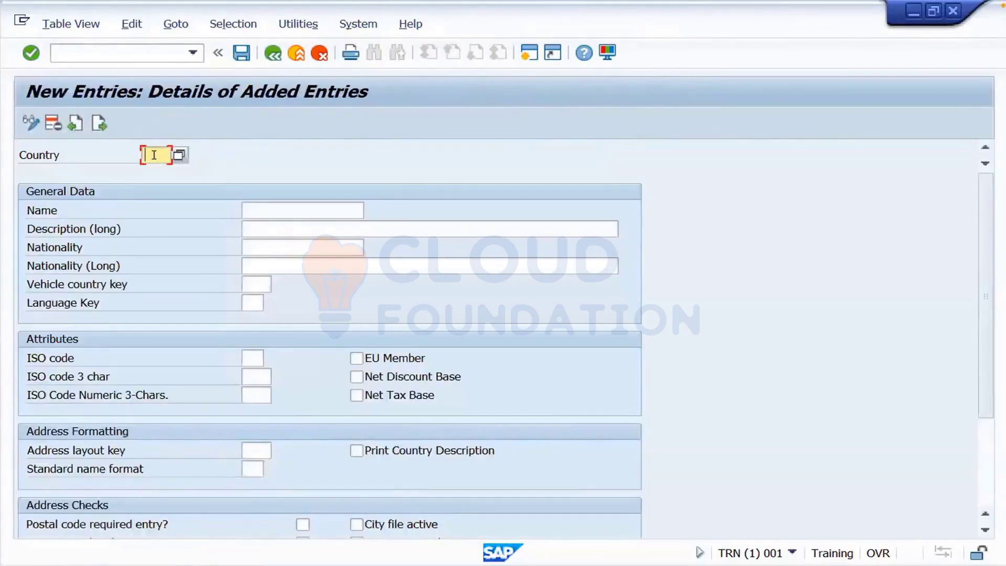
text(SP)
click(269, 205)
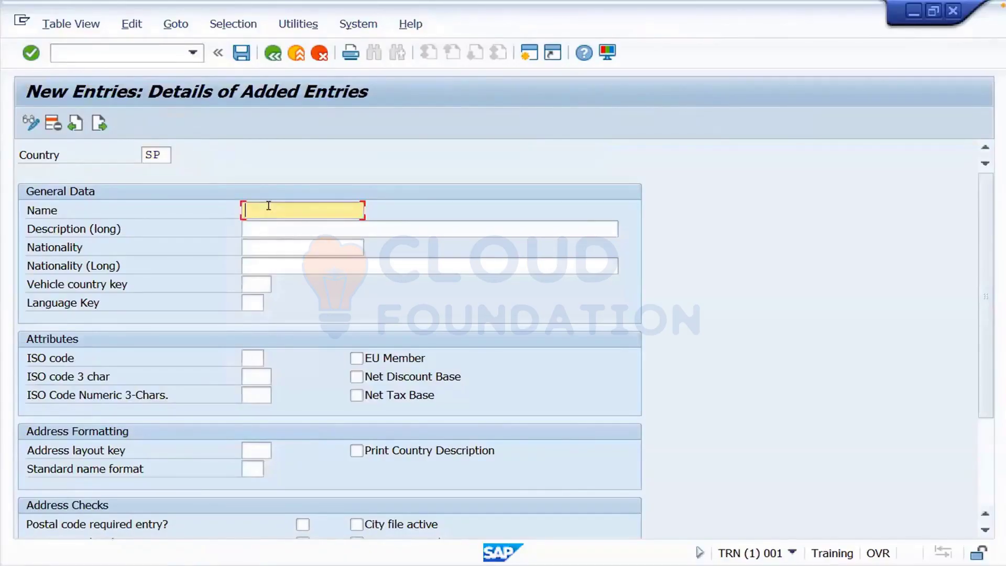
text(Sanjay)
- Set the SP entry's date format to DD.MM.YYYY and save it
scroll(986, 302, down, 3)
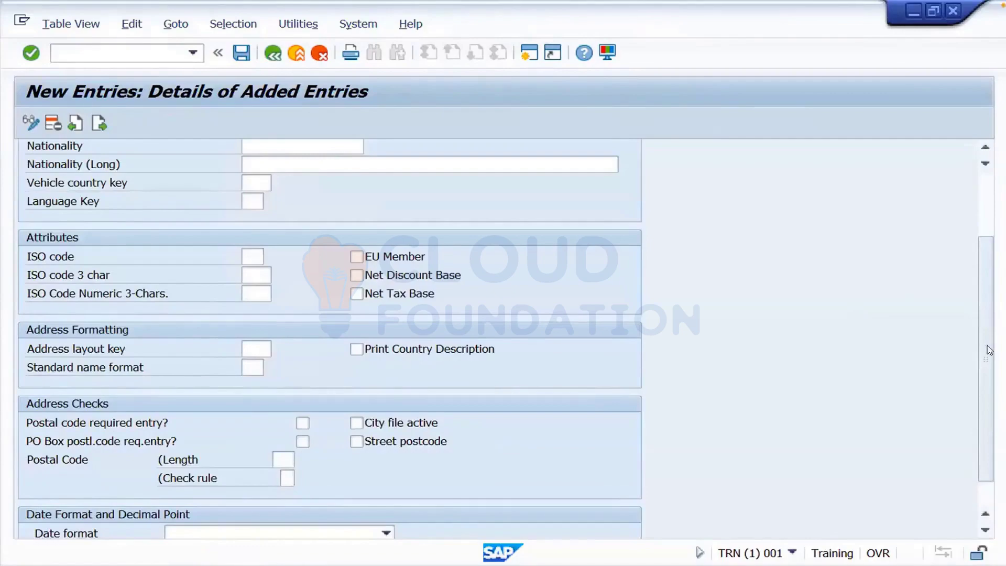
scroll(990, 430, down, 1)
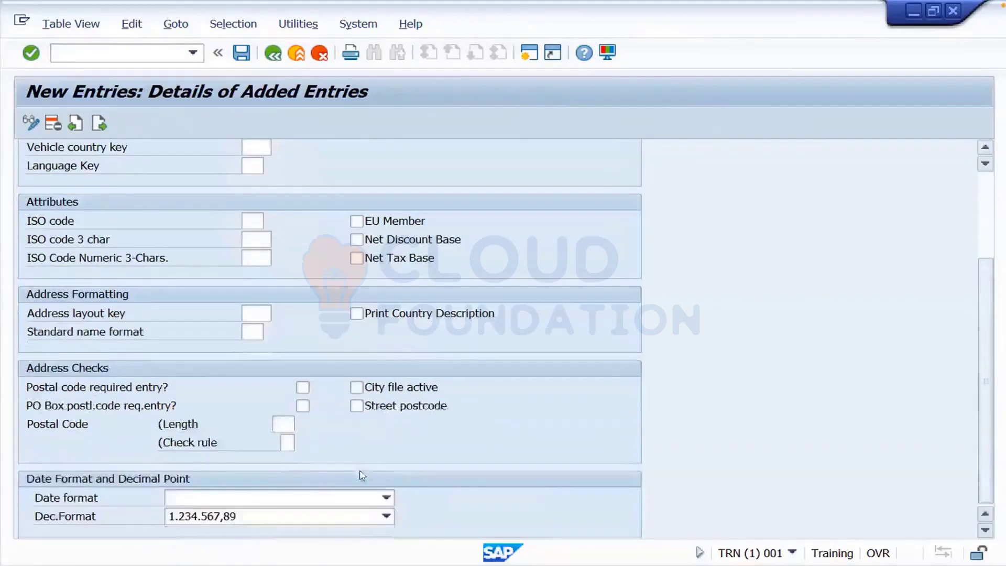
click(386, 497)
click(321, 515)
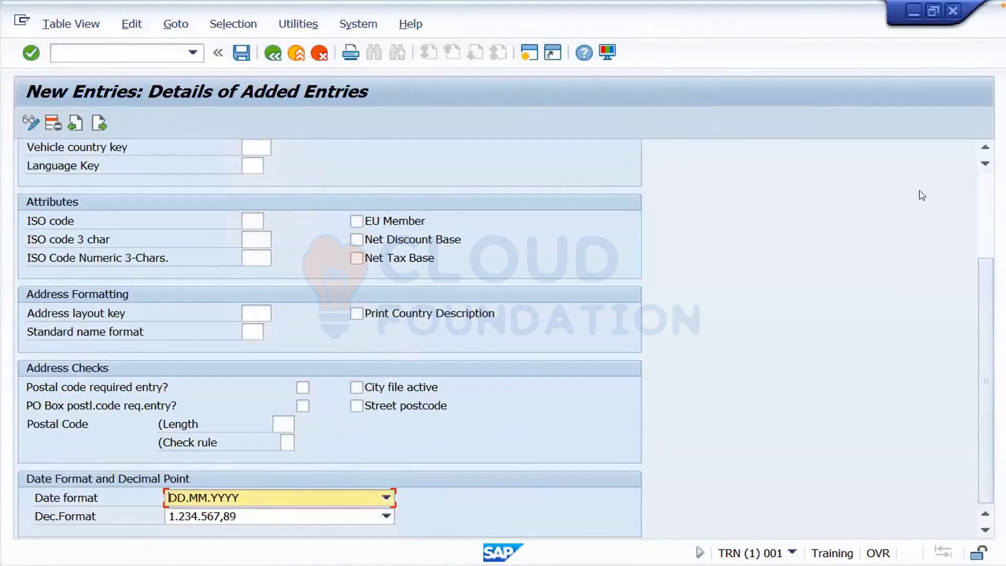
click(242, 53)
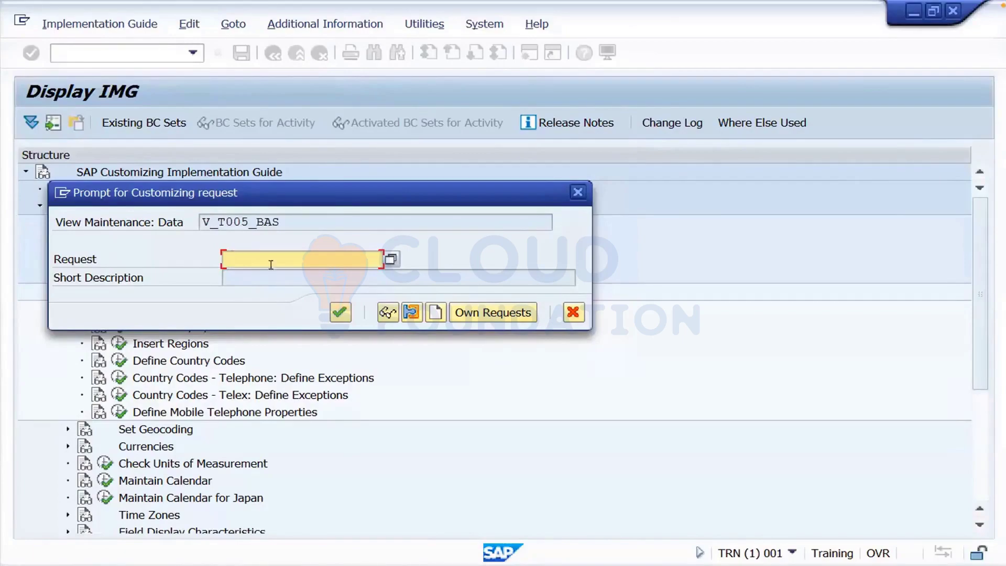
- Create customizing request 'Test' as TRNK900002, mark its number, and switch to Miro
click(438, 318)
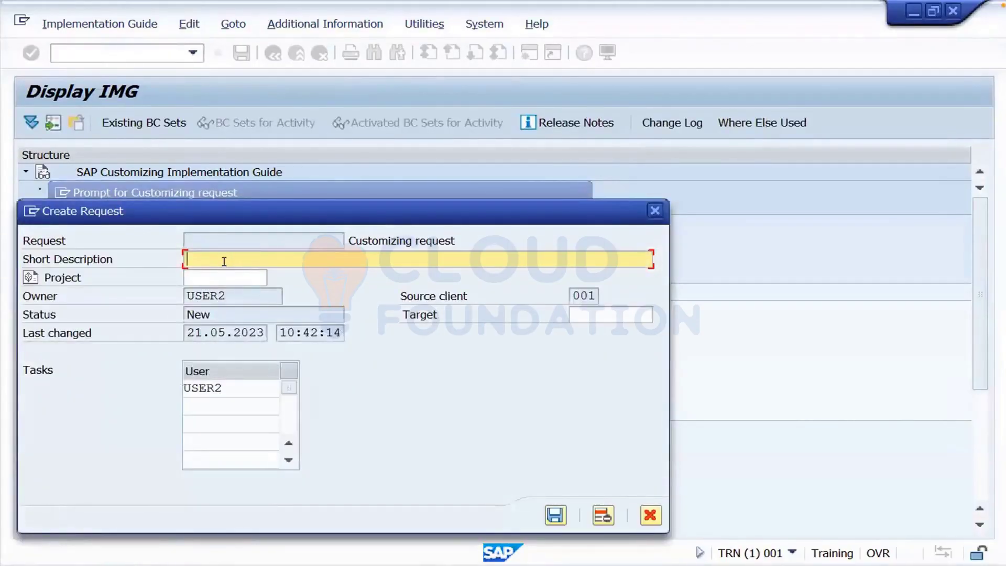
text(Test)
click(556, 516)
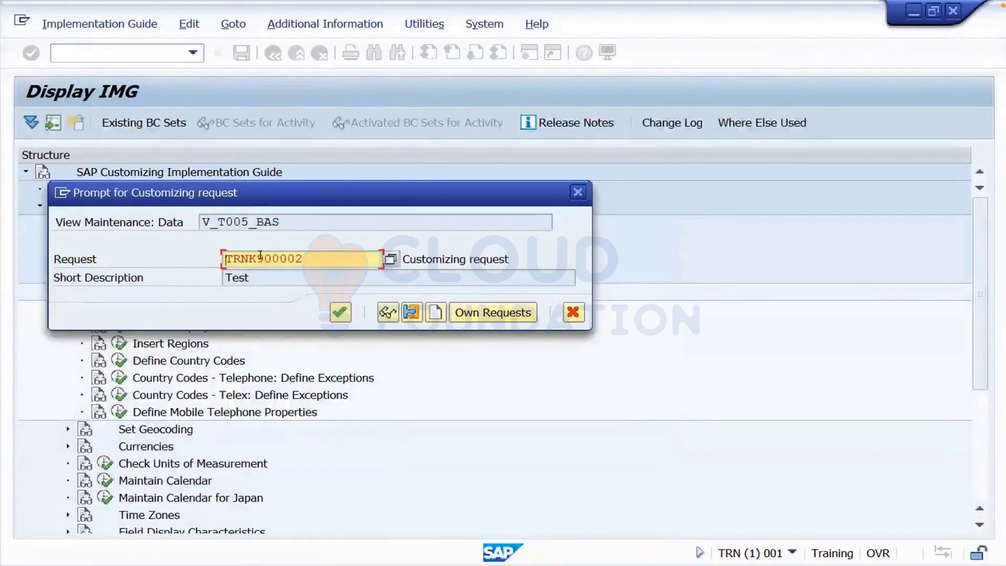
drag(260, 255, 303, 253)
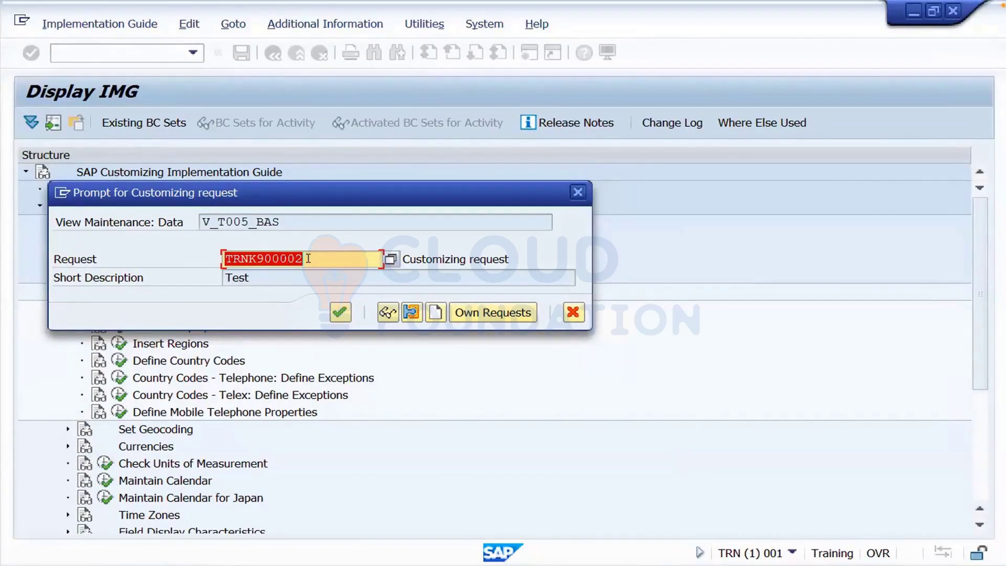
key(ctrl+Left)
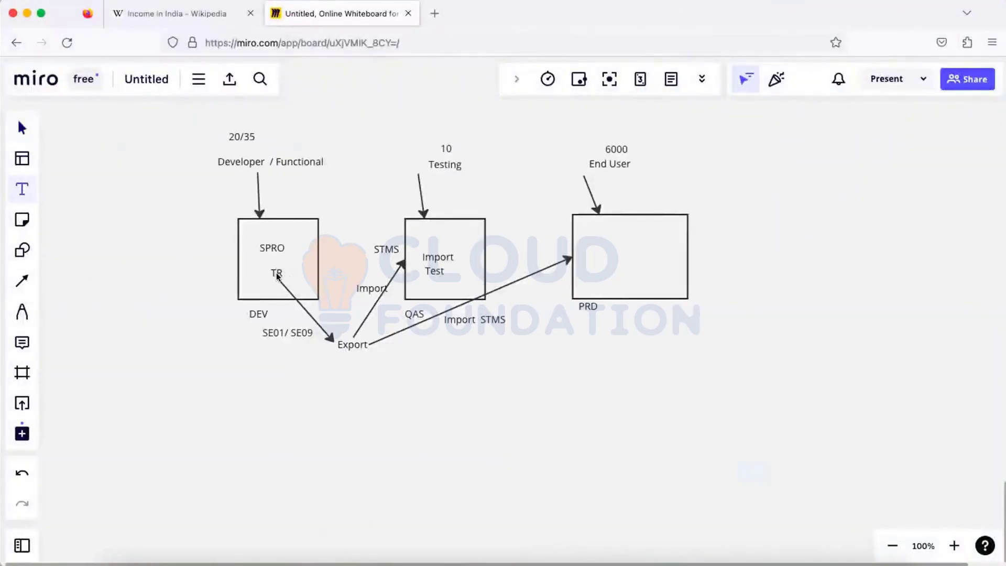
- Relabel the DEV box in the diagram as TRN
click(263, 309)
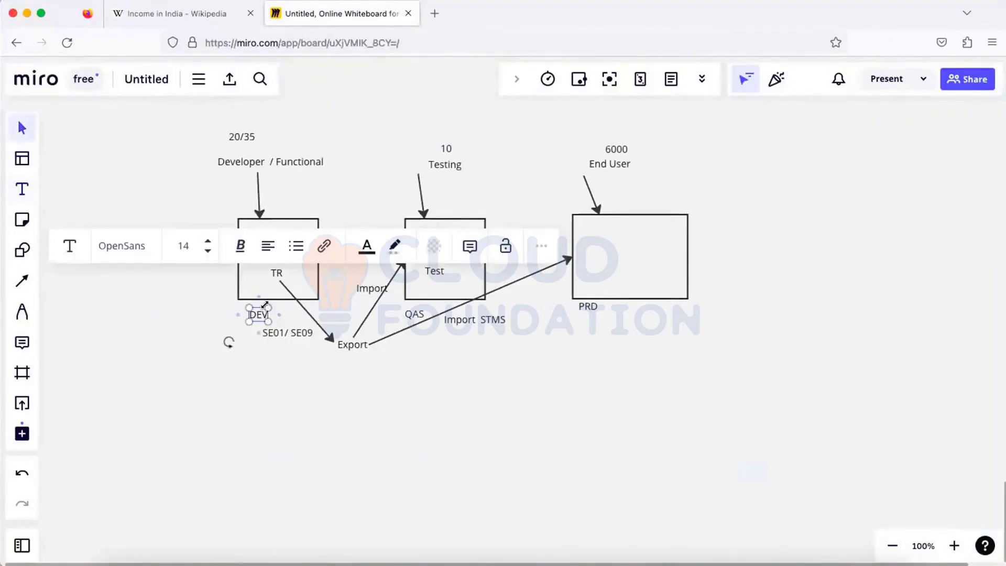
text(D)
key(BackSpace)
text(TRN)
key(Escape)
- Add a TRNK900002 text label inside the SPRO box and move SPRO to its upper left
click(20, 190)
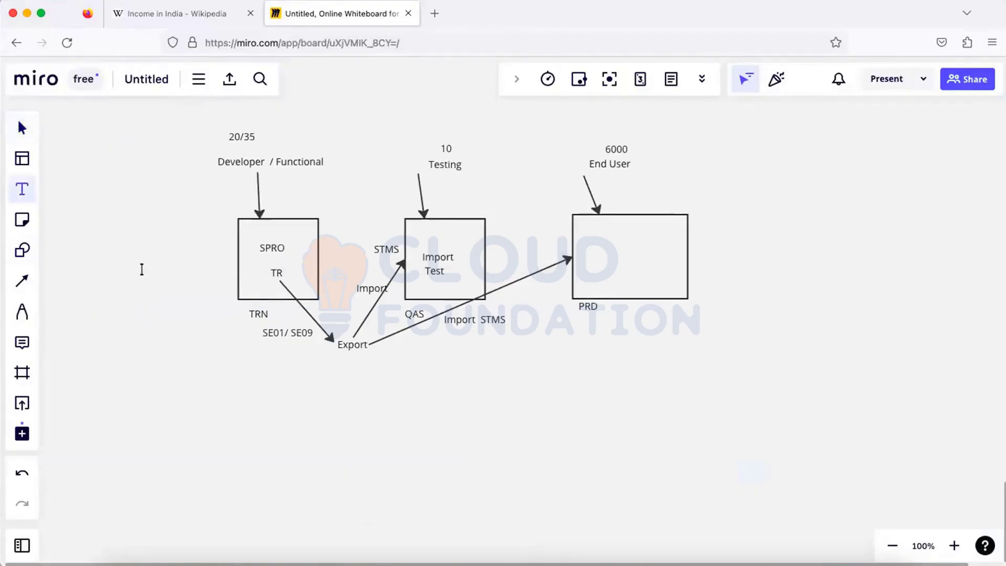
click(142, 269)
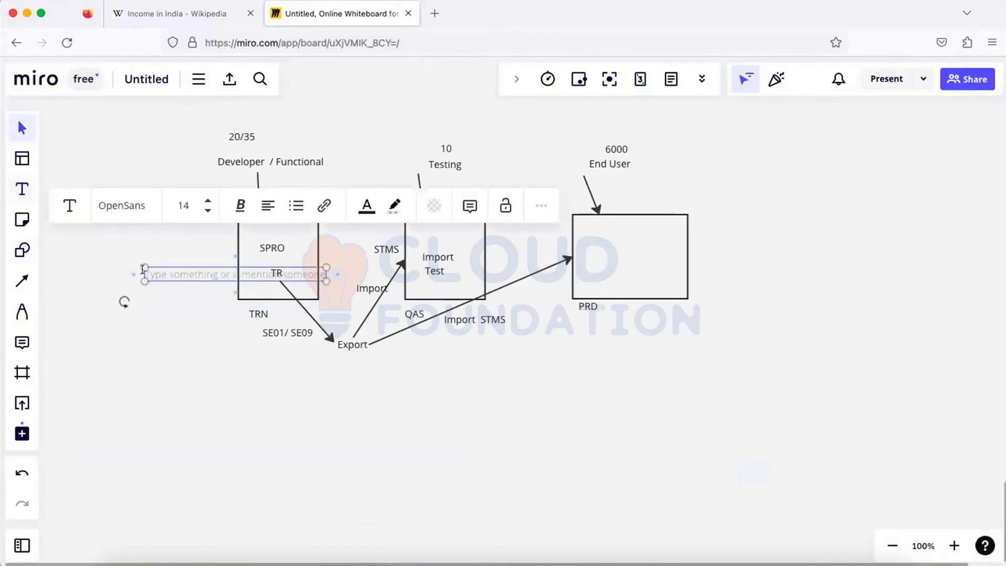
text(TRN)
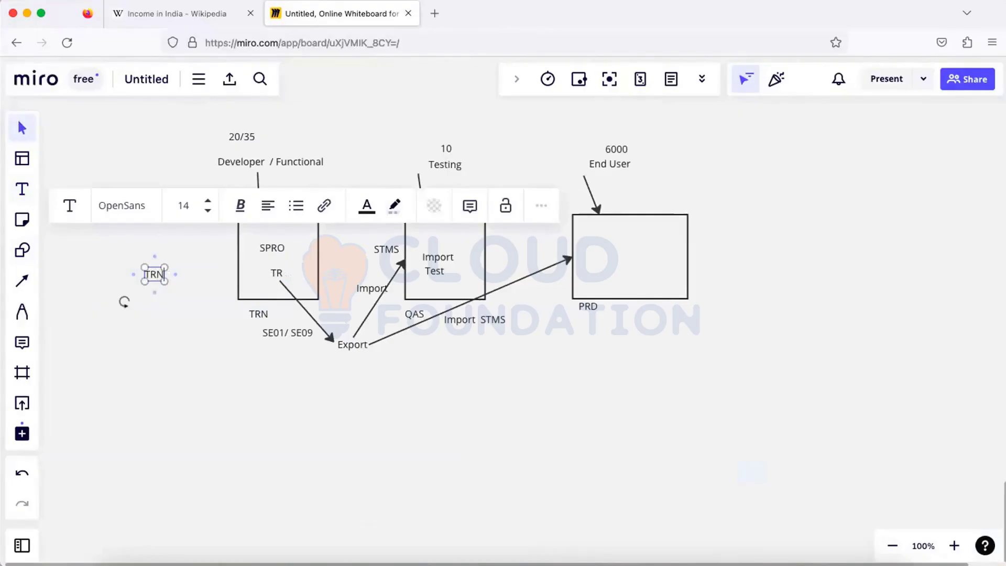
text(K900002)
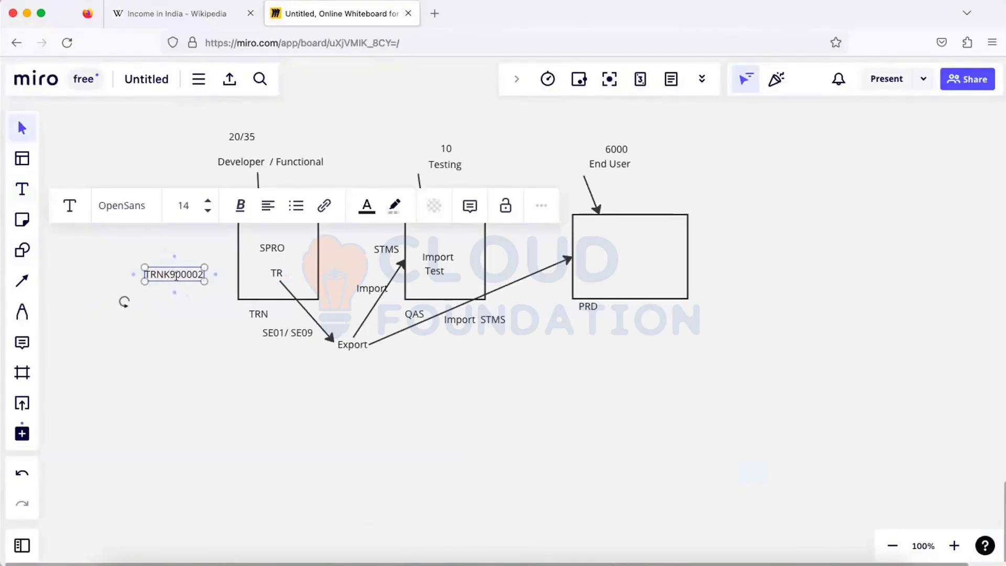
drag(173, 275, 201, 269)
click(187, 288)
drag(177, 271, 282, 260)
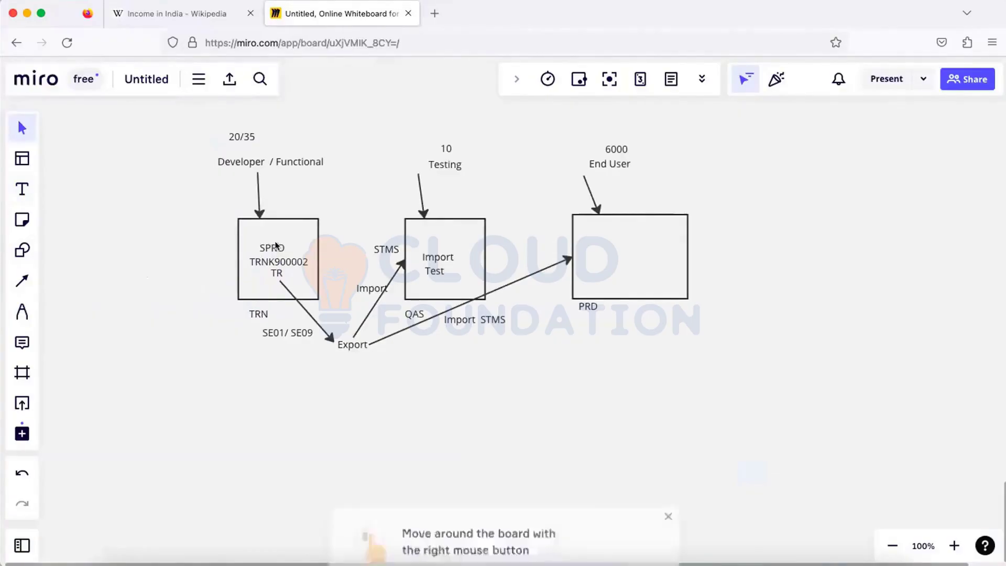
drag(279, 248, 265, 235)
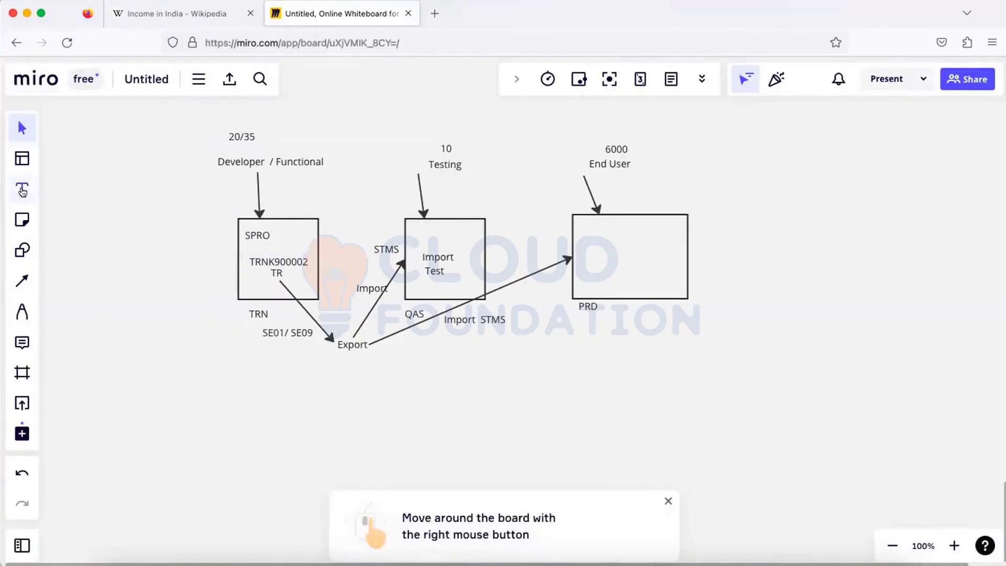
- Change the SPRO label to read 'SPRO SP'
click(22, 190)
click(266, 236)
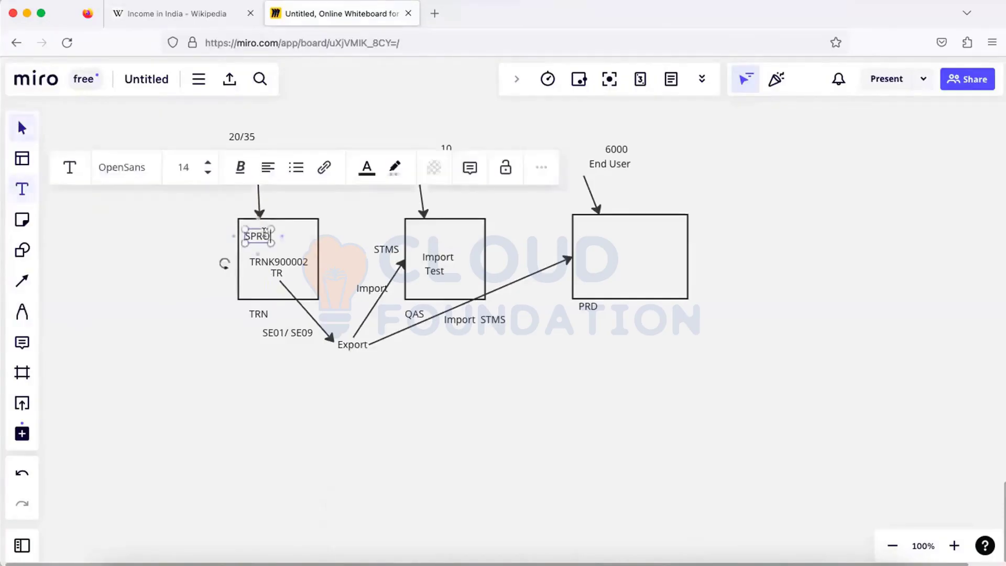
text(SP)
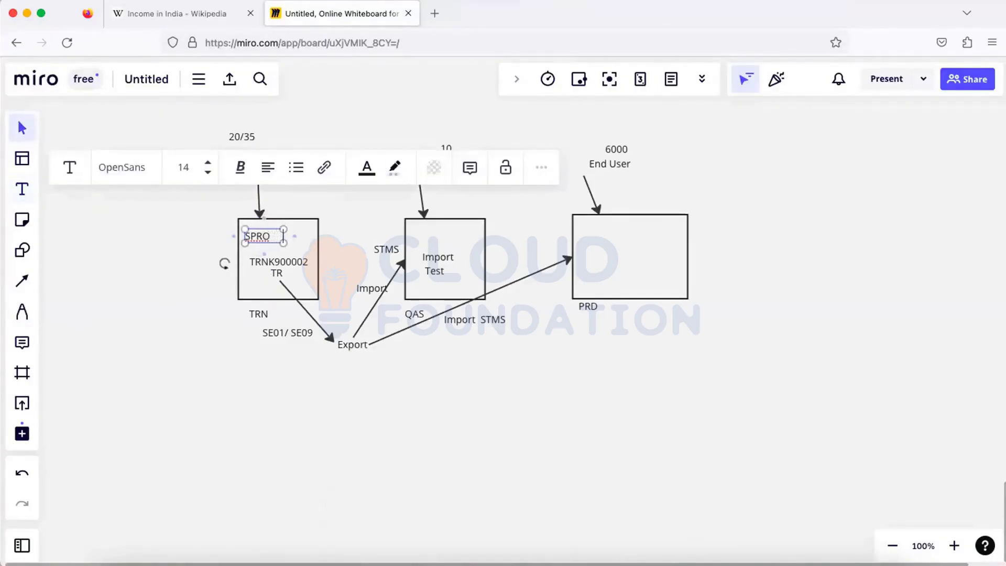
click(288, 253)
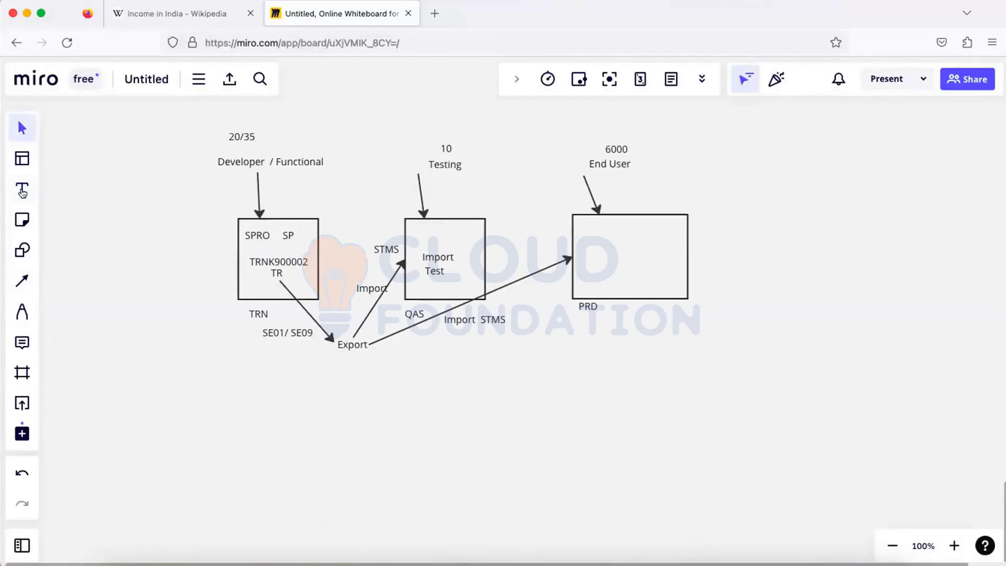
- Add a DB label beside TR and an OS label below Export
click(36, 192)
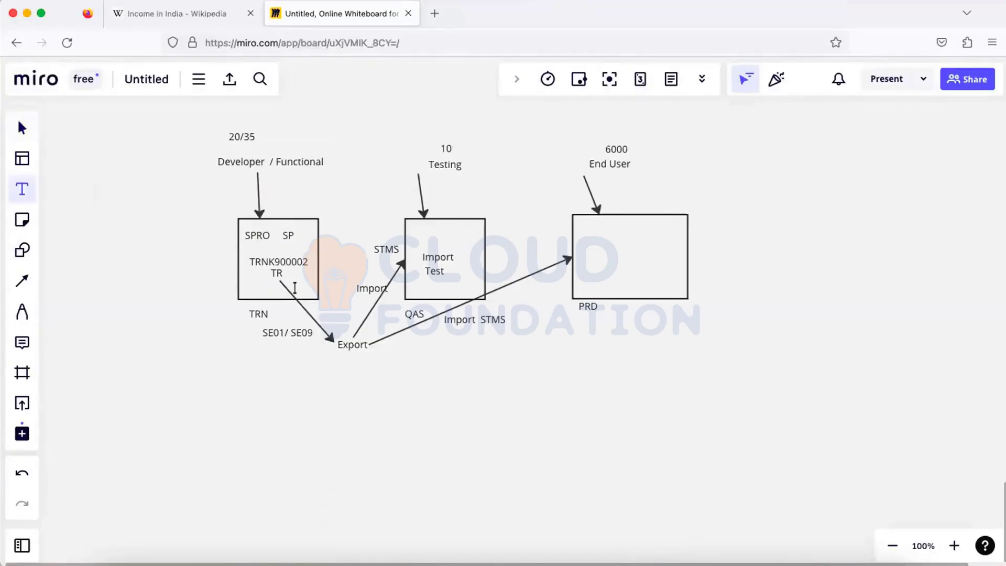
click(303, 289)
click(299, 343)
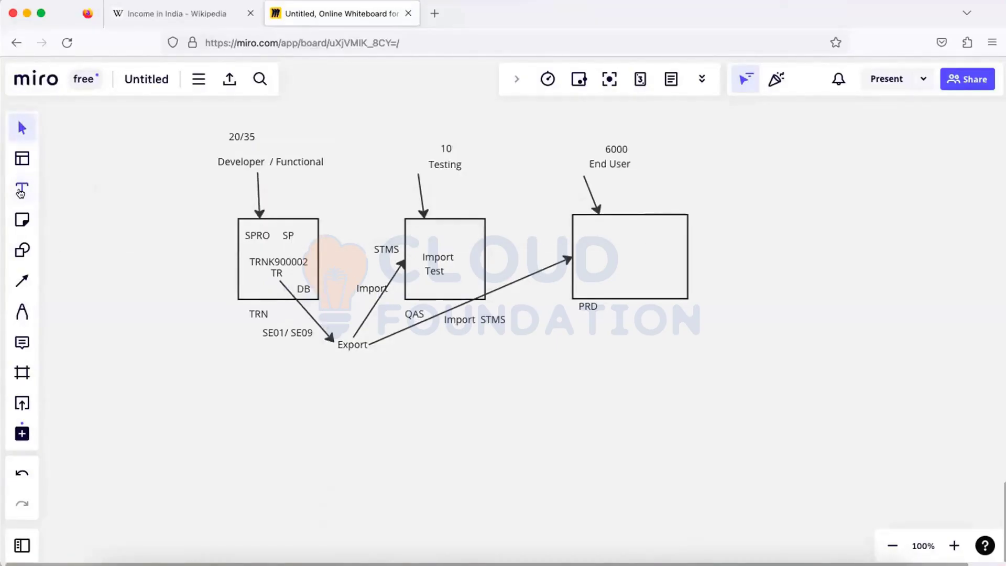
click(21, 193)
click(319, 359)
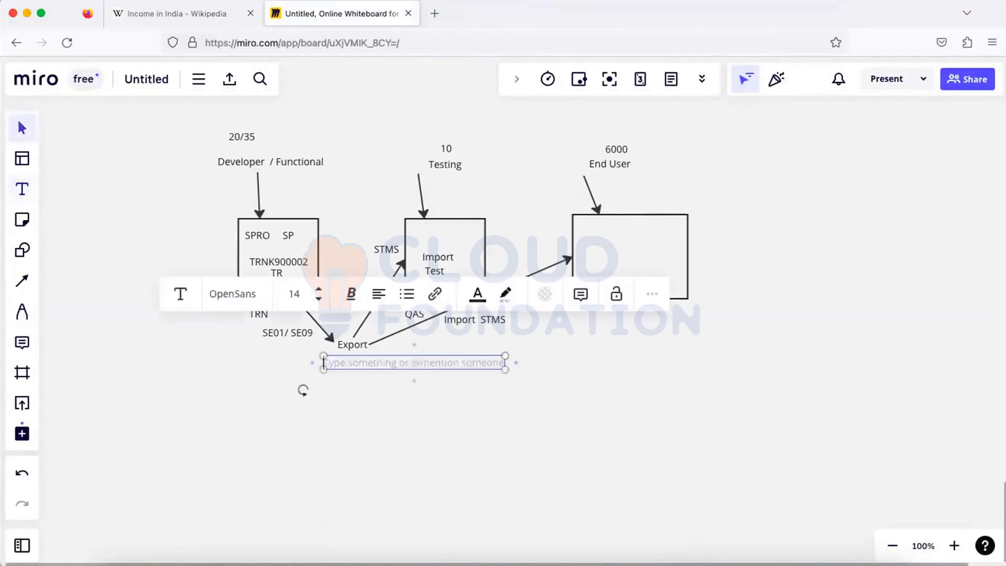
text(QS)
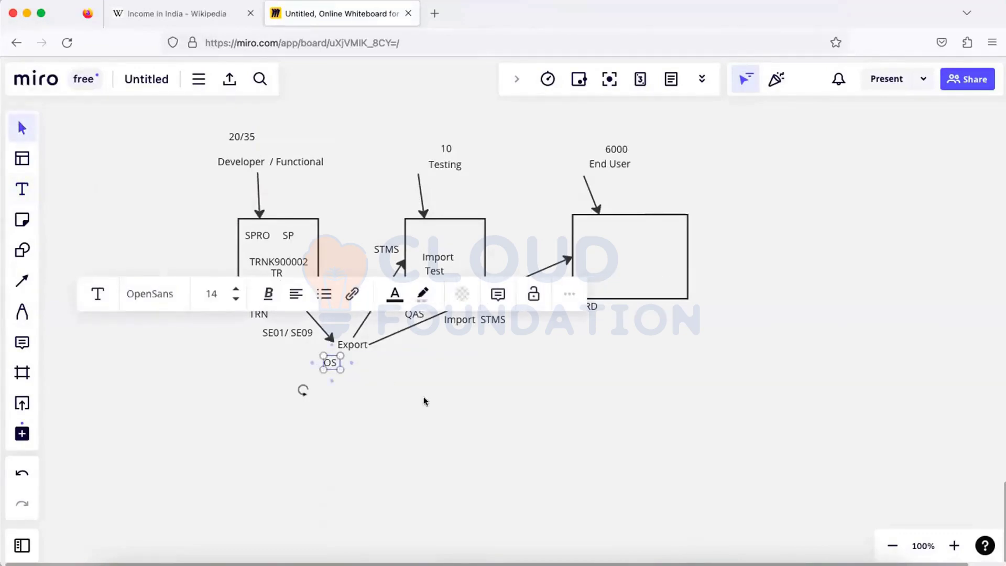
click(347, 350)
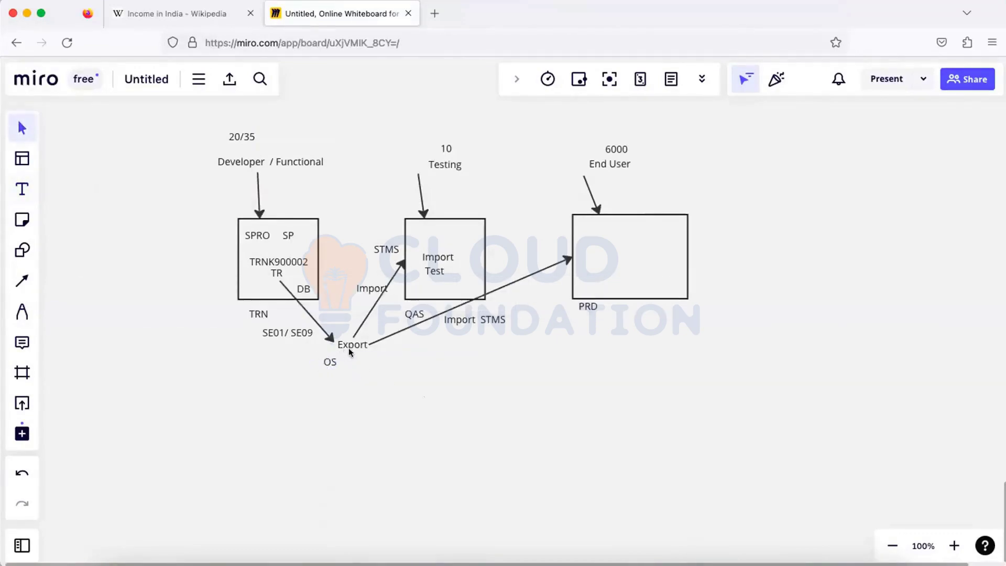
- Rename the QAS label to GHC and position it just below the Test box
click(414, 314)
click(419, 313)
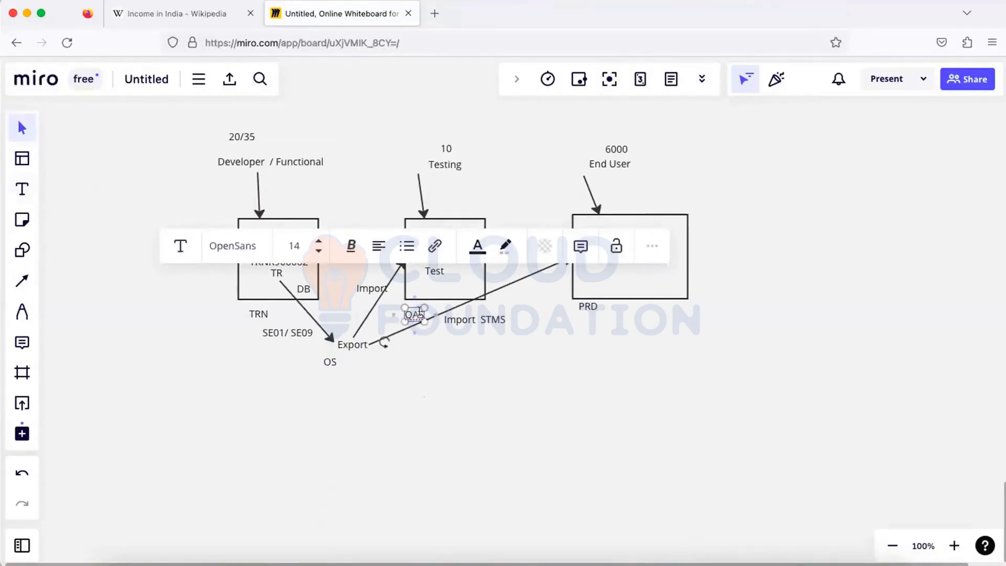
key(BackSpace)
key(BackSpace)
key(BackSpace)
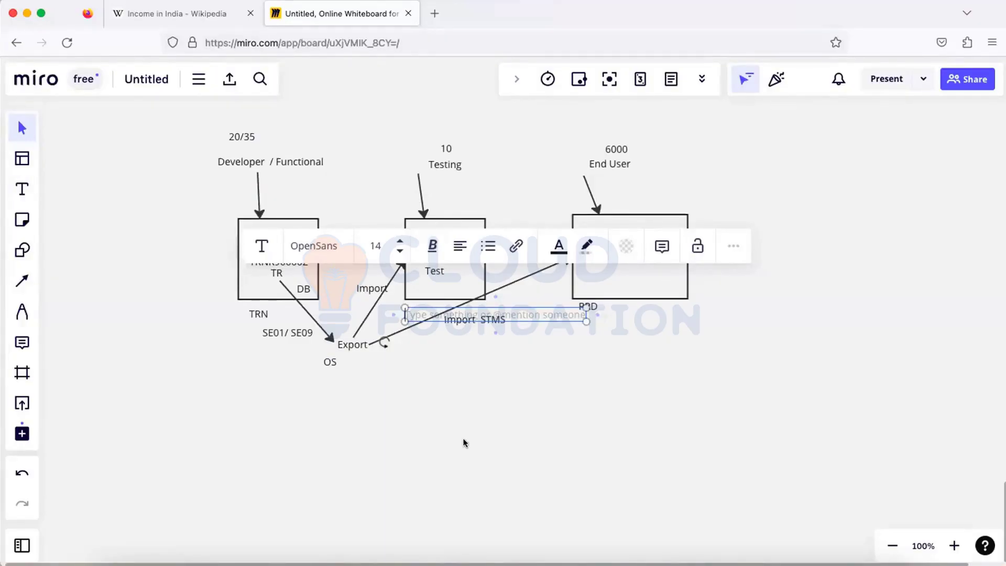
text(GH)
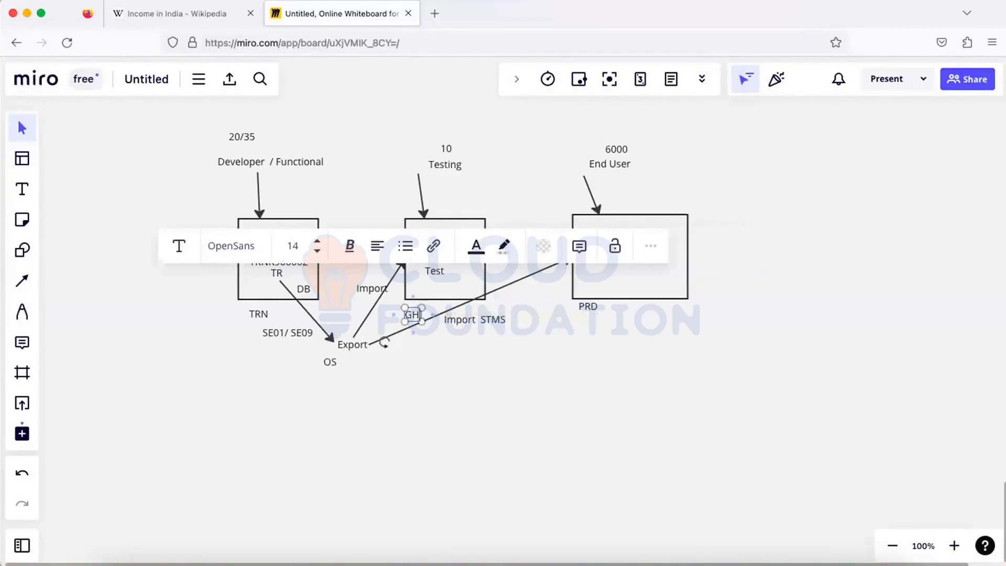
text(C)
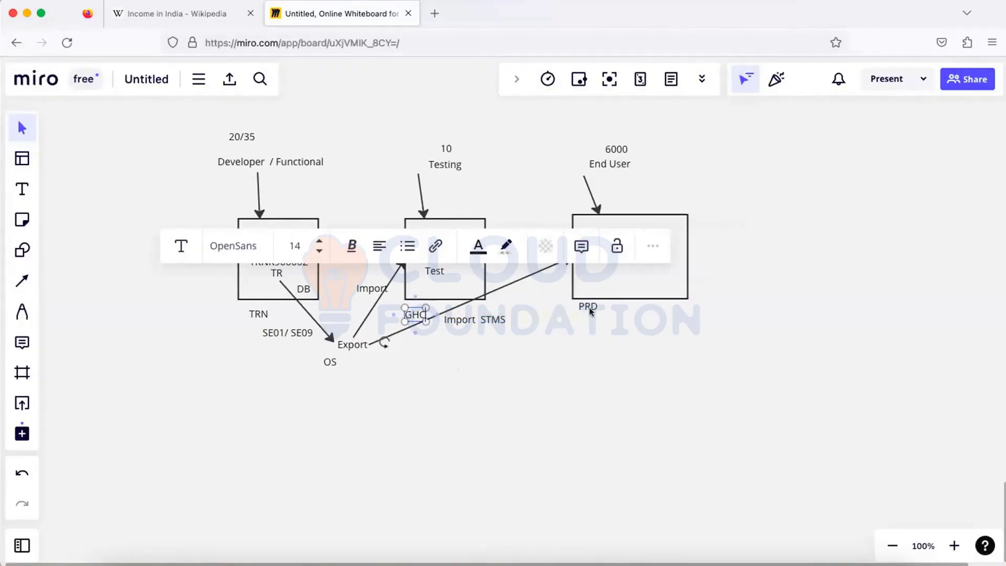
click(445, 333)
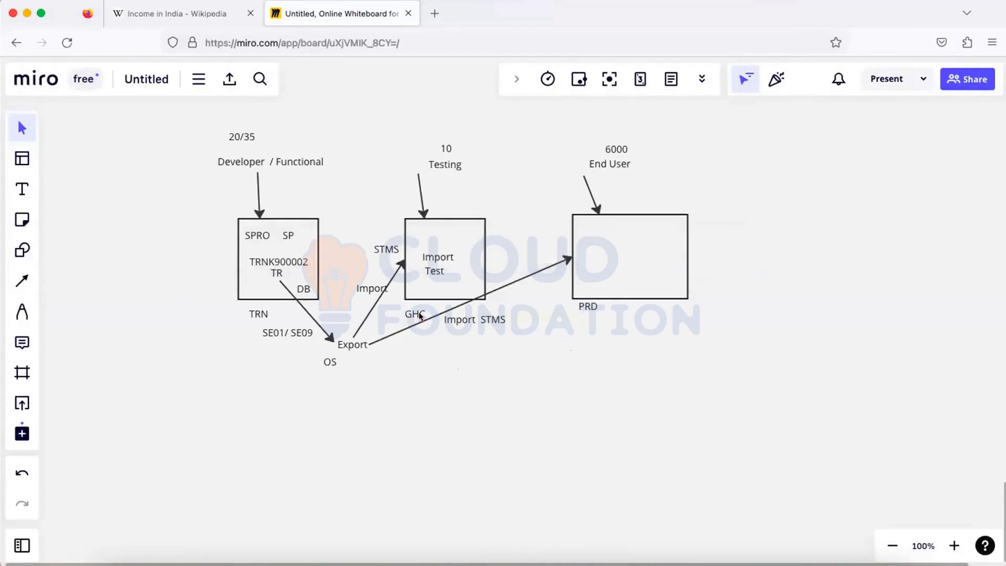
drag(418, 314, 418, 307)
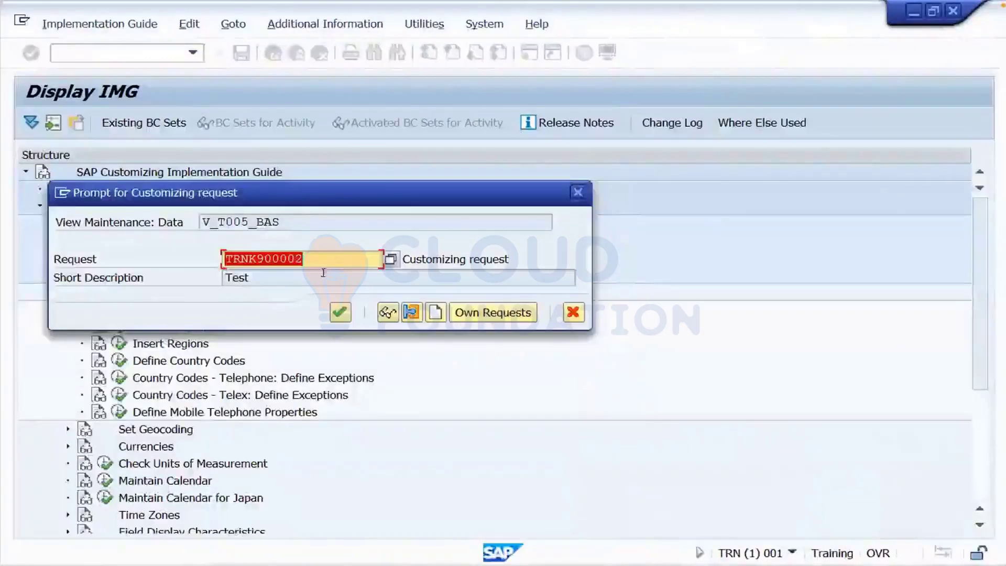
- Save the SP entry into TRNK900002, exit back to SAP Easy Access, and enter se01
click(340, 313)
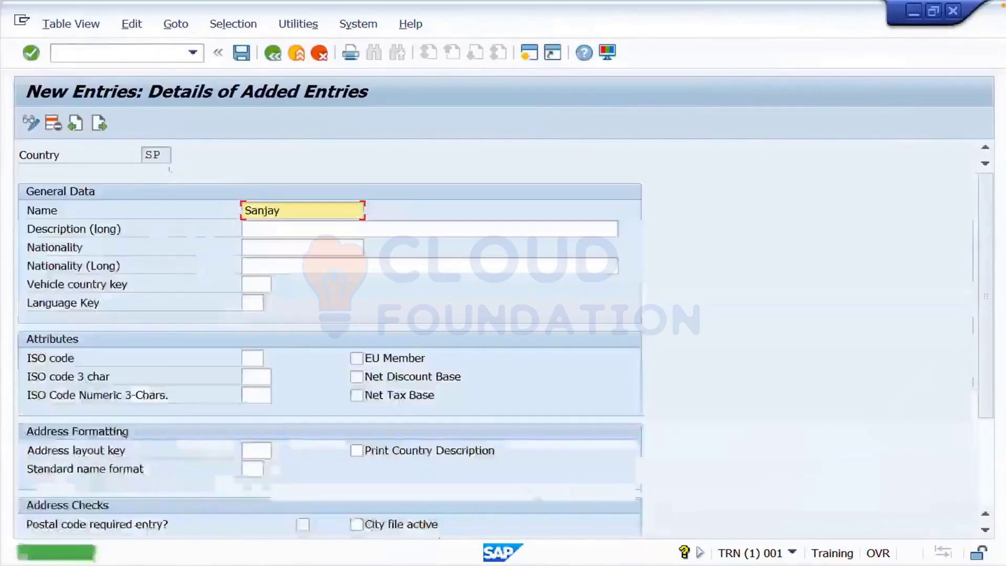
click(303, 55)
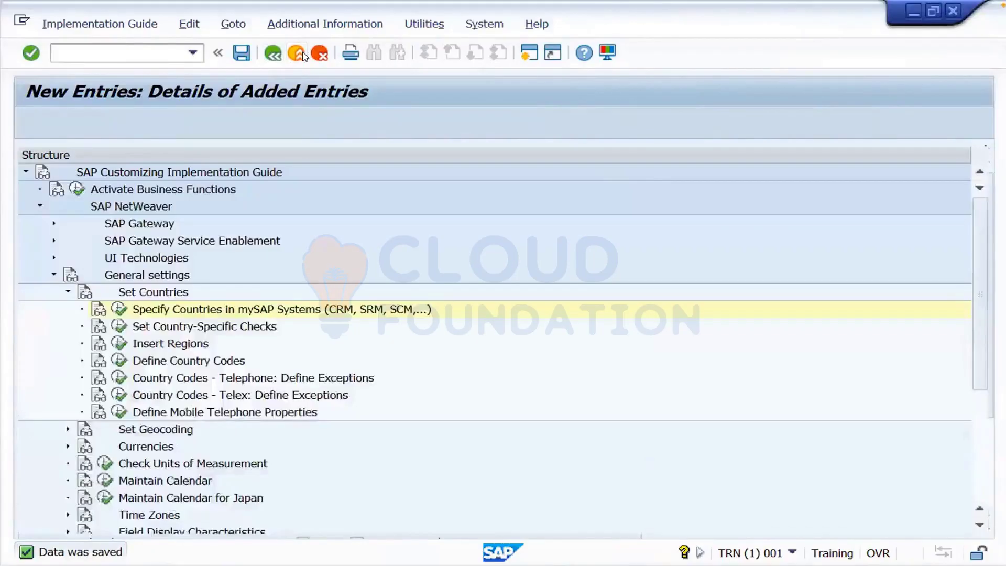
click(303, 55)
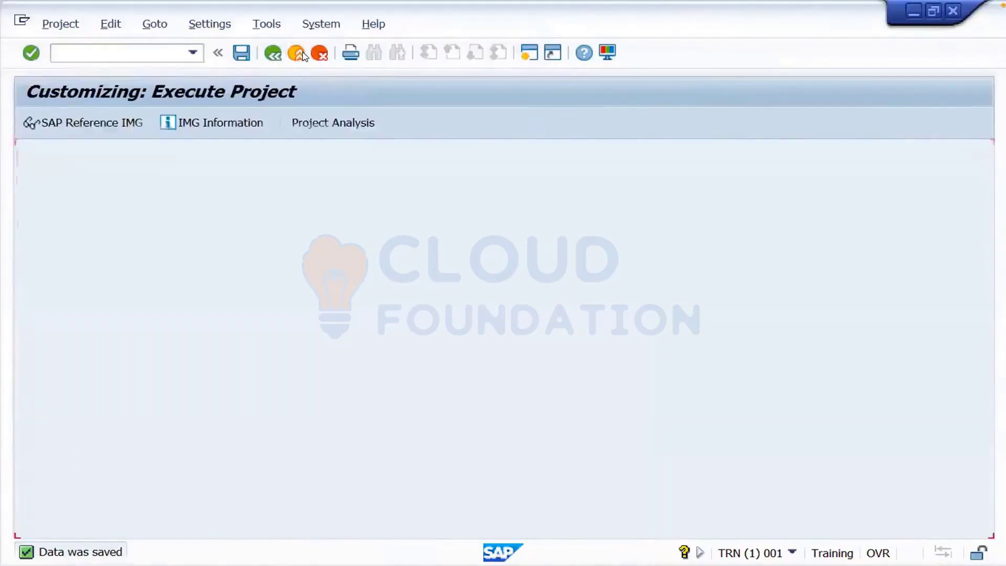
click(303, 55)
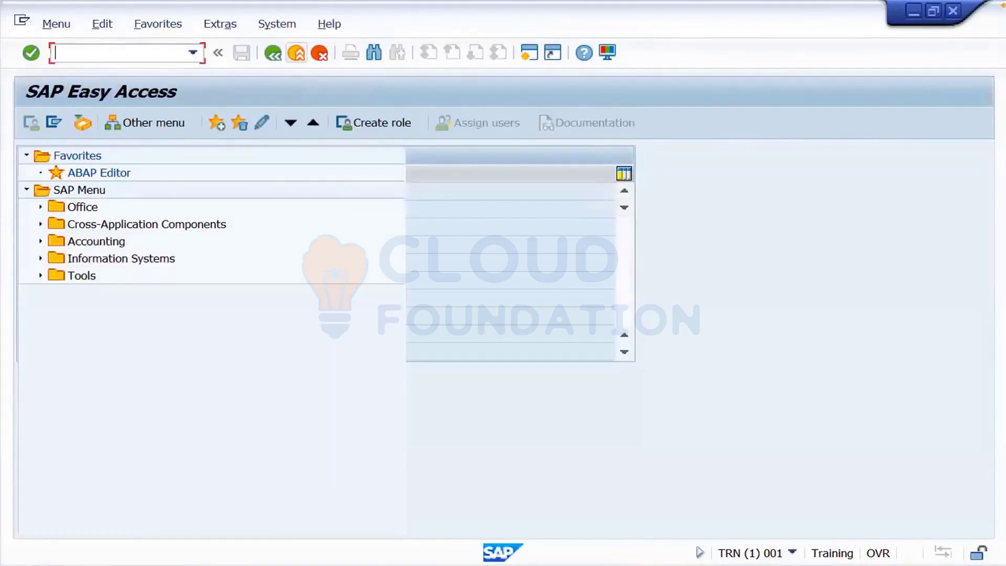
text(se01)
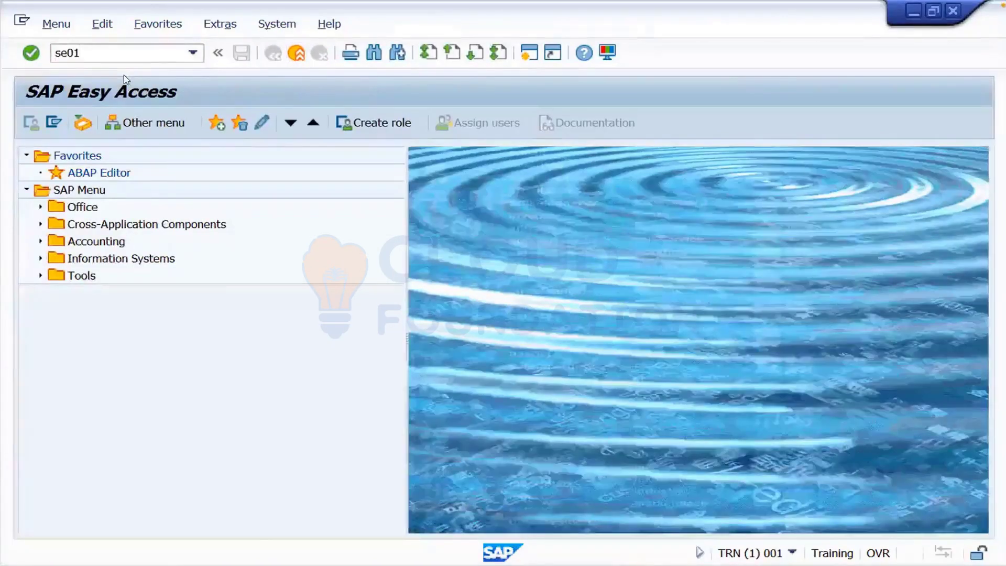
- Display request TRNK900002 in the Transport Organizer (SE01)
key(Return)
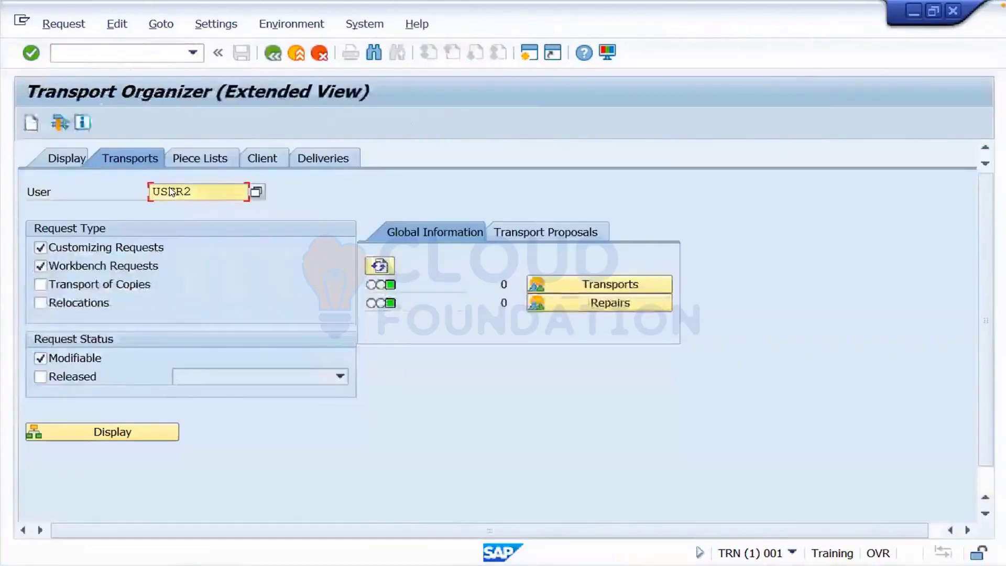
click(62, 156)
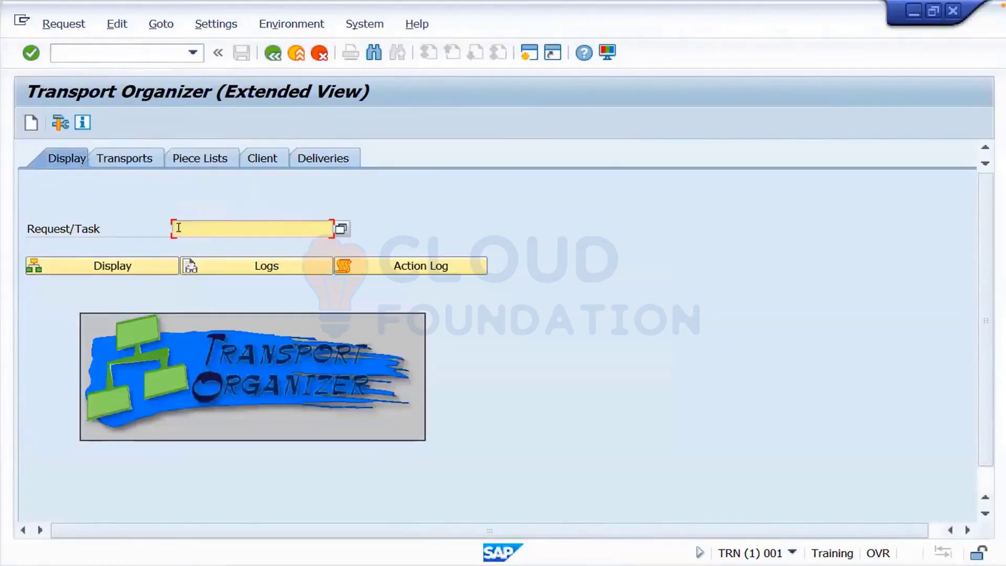
text(TRNK900002)
click(129, 266)
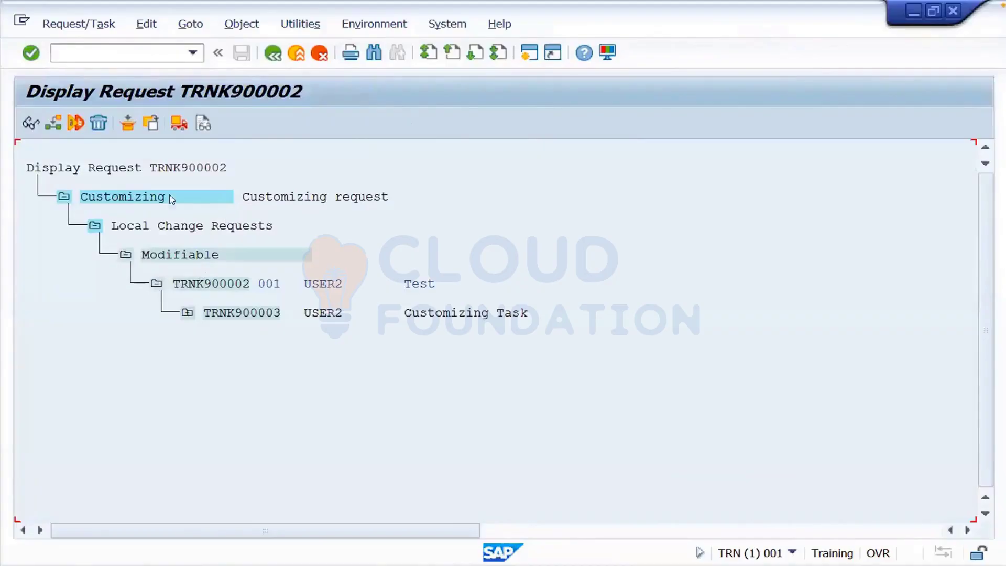
click(325, 287)
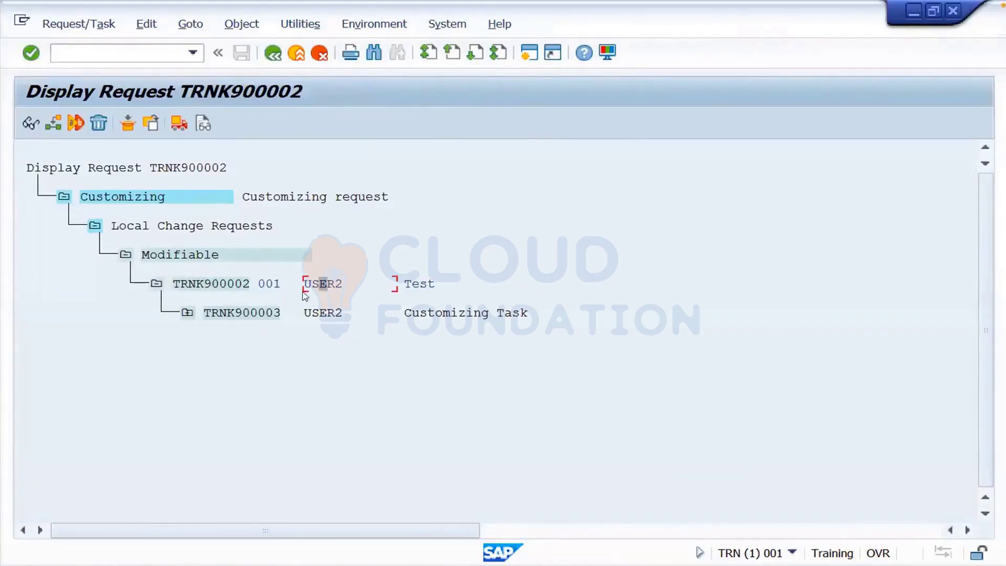
click(234, 287)
drag(234, 289, 249, 279)
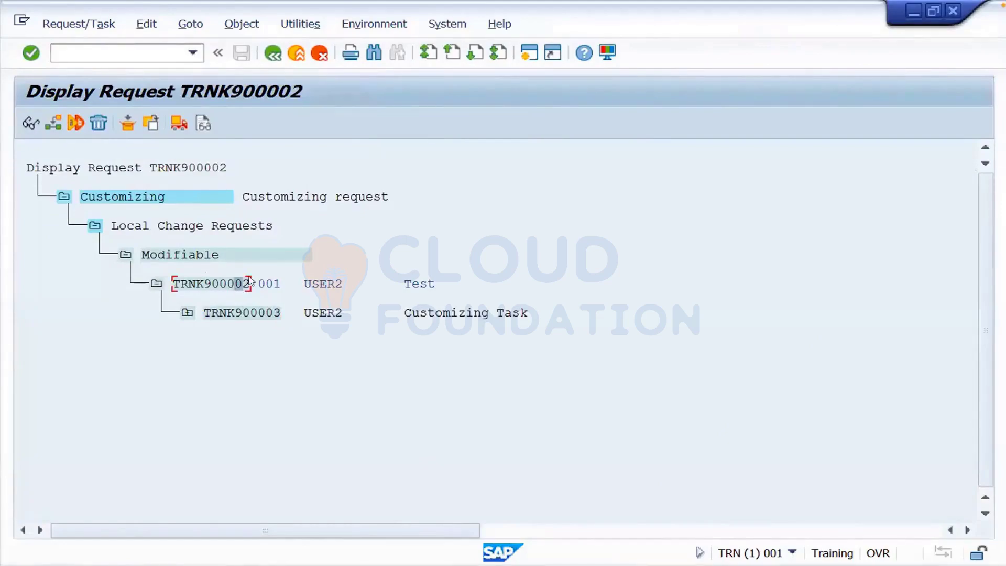
- Expand task TRNK900003 down to T005 key 001SP, then collapse it and select the task
click(187, 314)
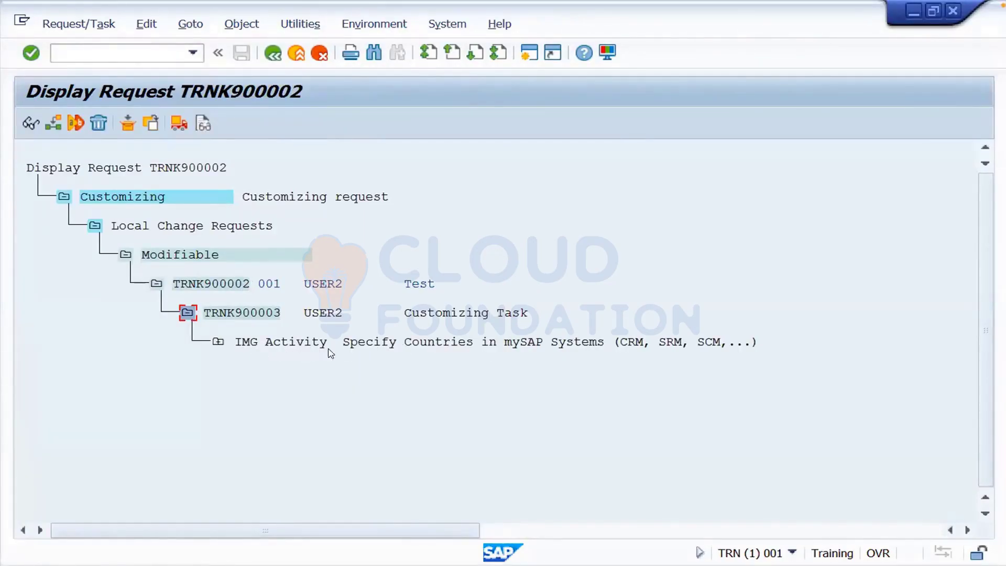
click(219, 344)
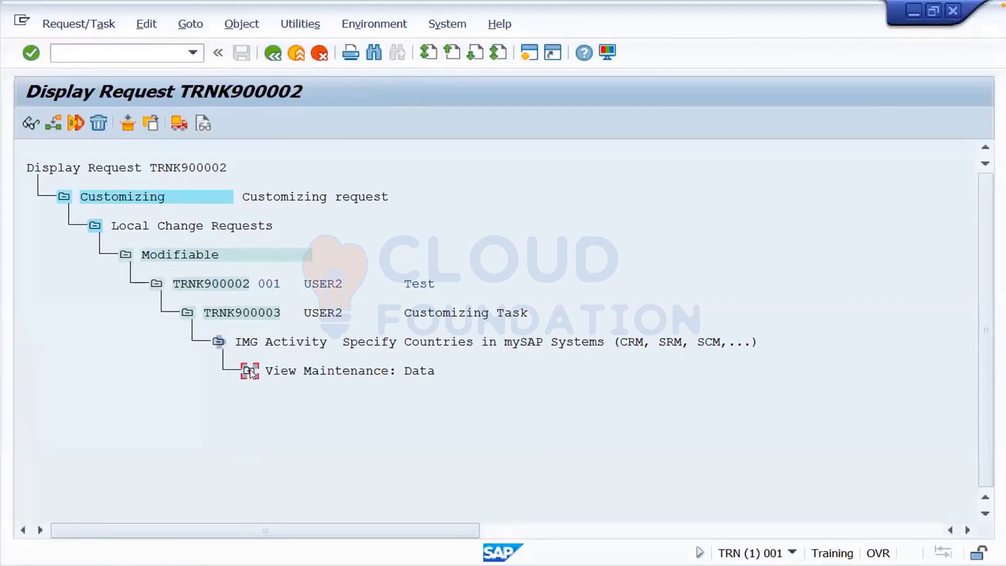
click(250, 372)
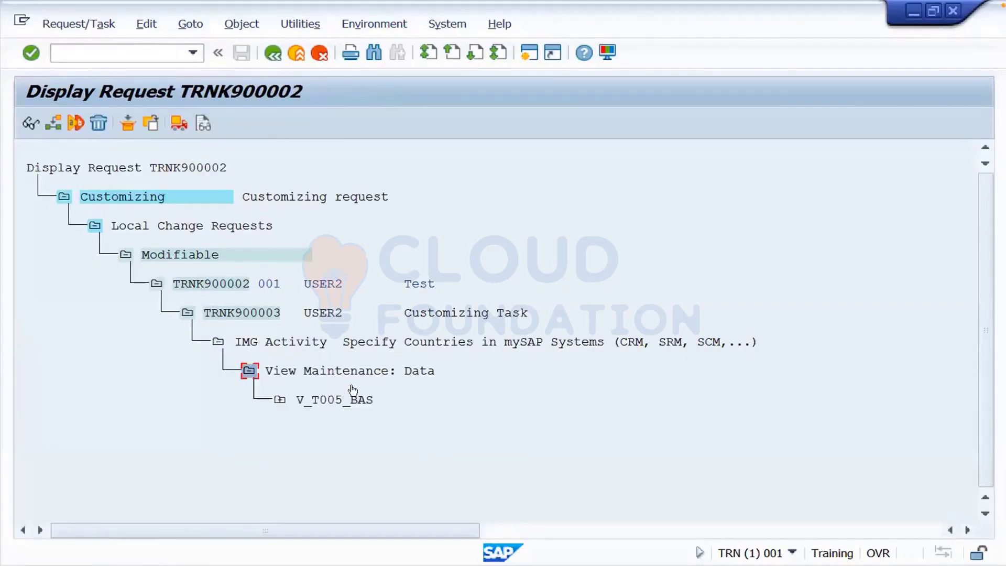
click(281, 400)
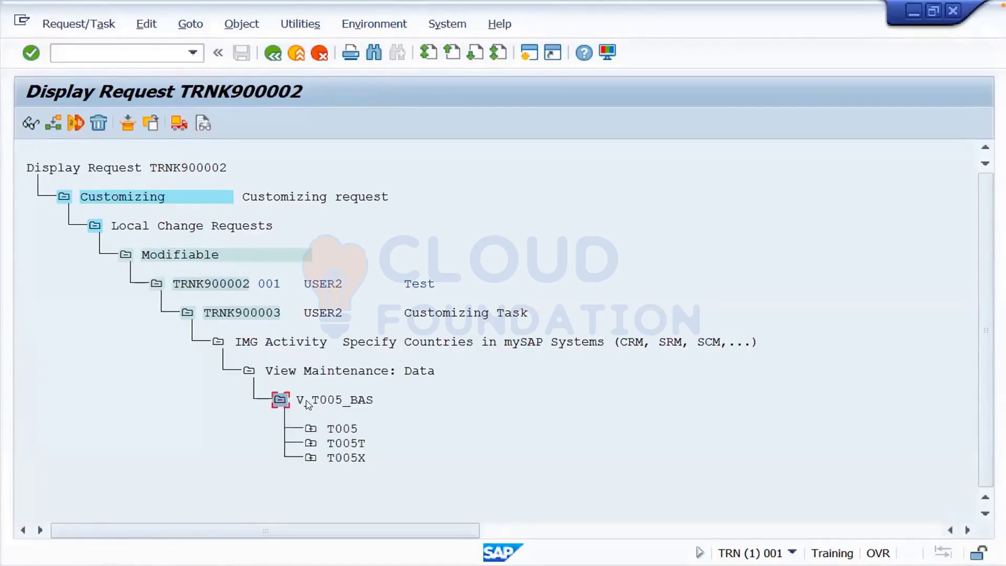
click(310, 429)
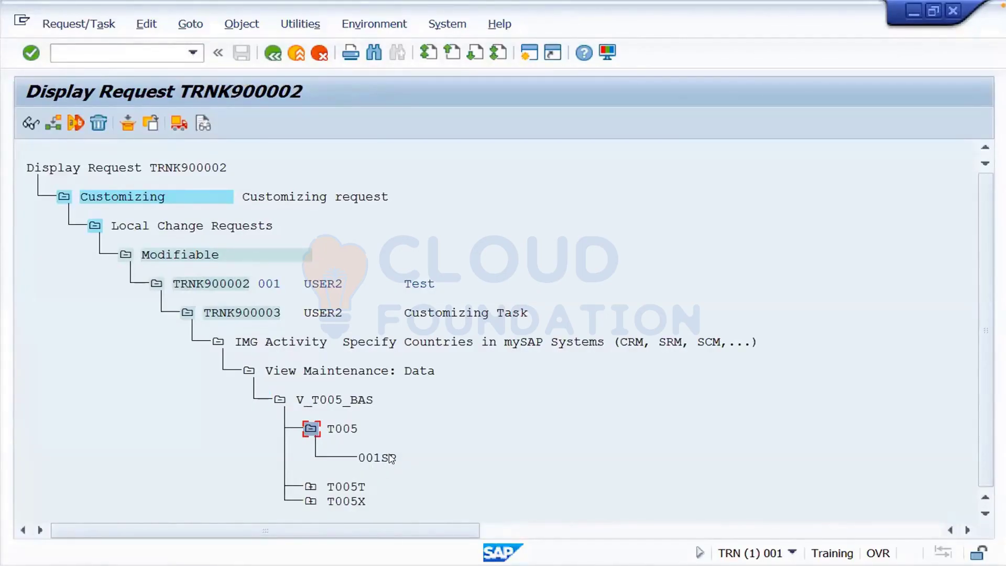
click(279, 400)
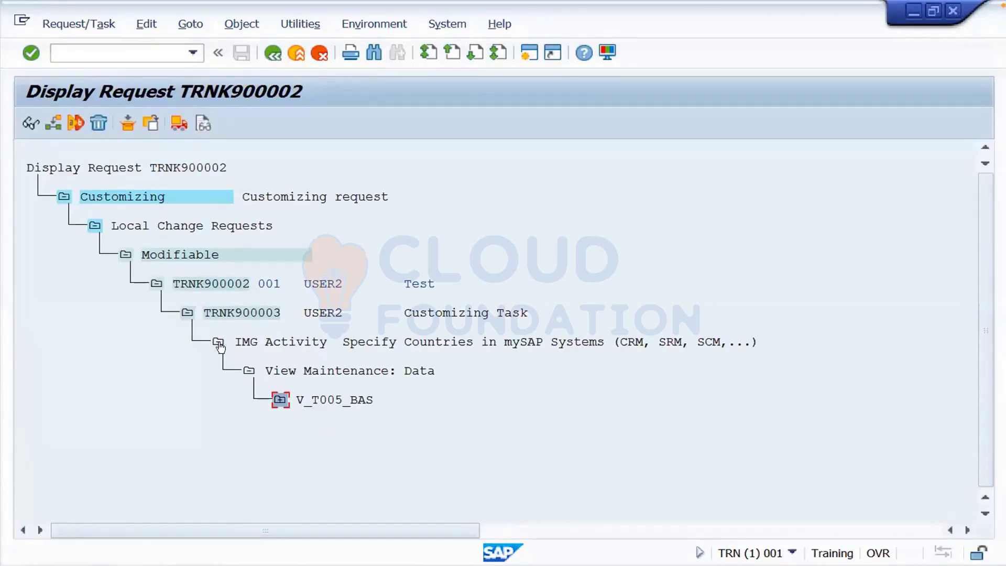
click(219, 344)
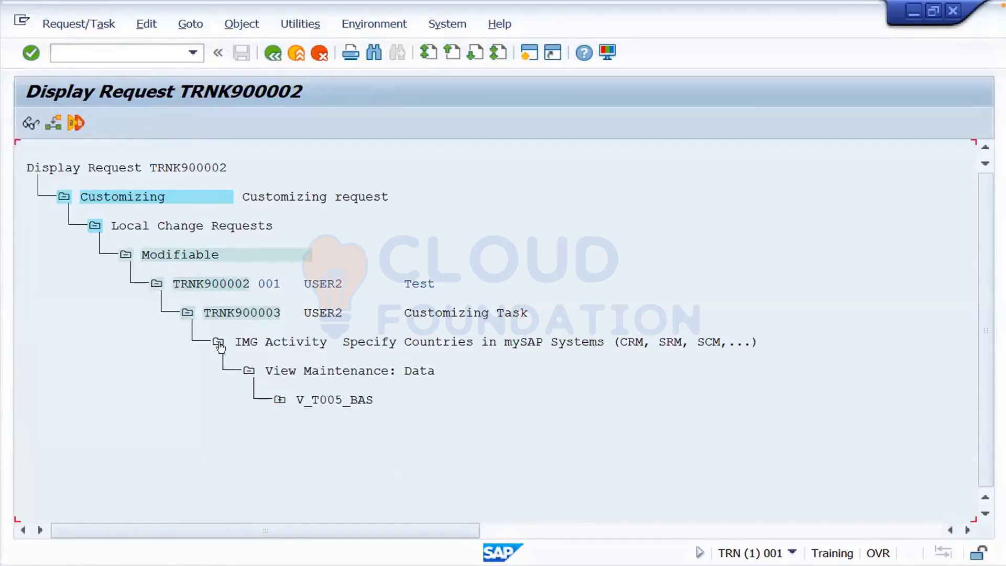
click(263, 314)
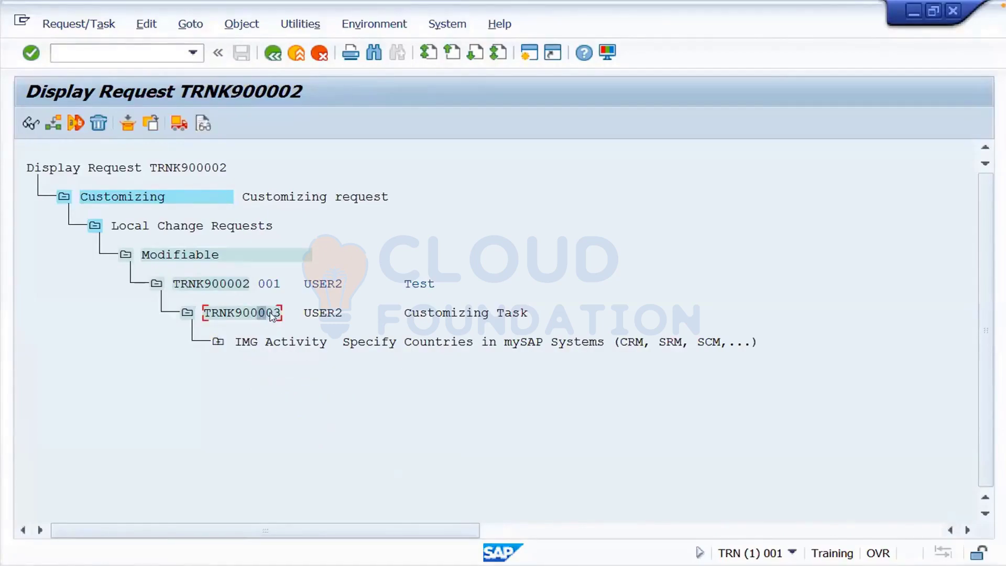
- Release task TRNK900003, attempt releasing TRNK900002 (pre-export error), then open SAP Logon
click(179, 125)
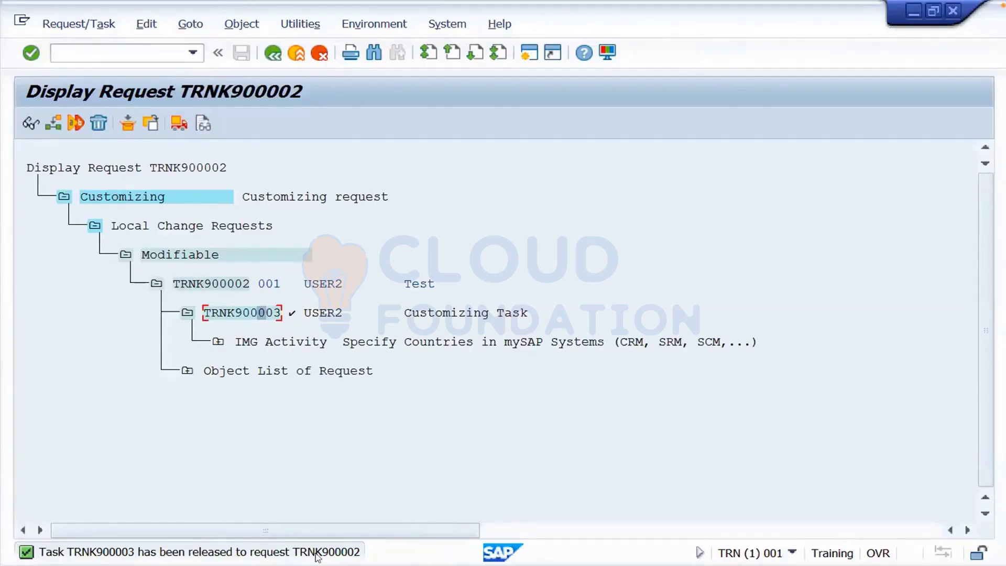
click(231, 284)
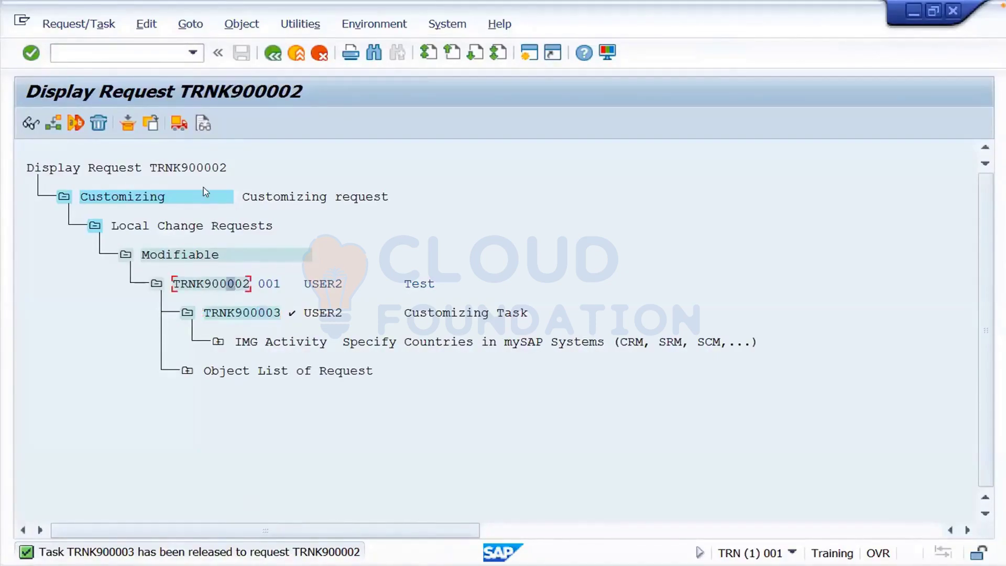
click(179, 130)
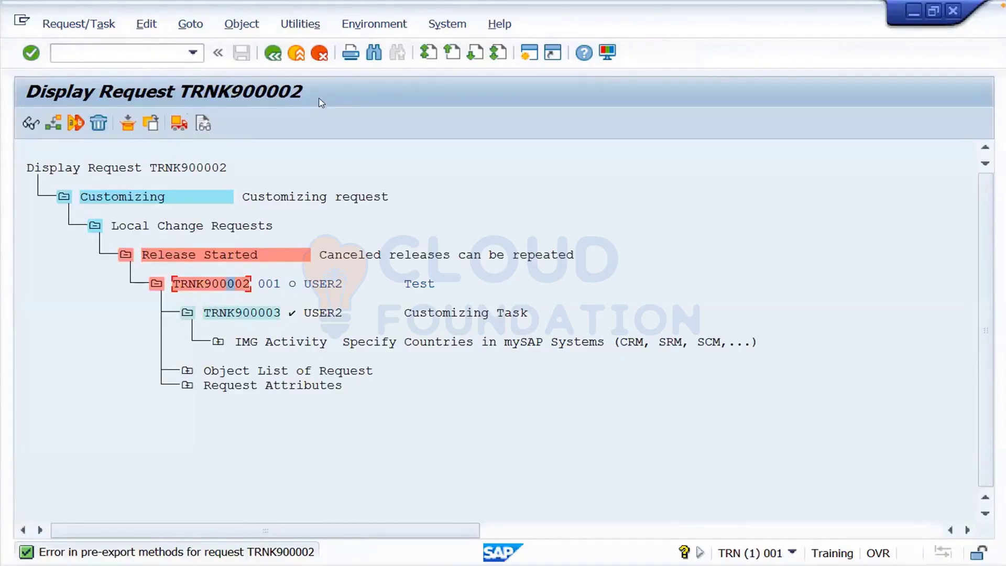
click(484, 155)
click(30, 126)
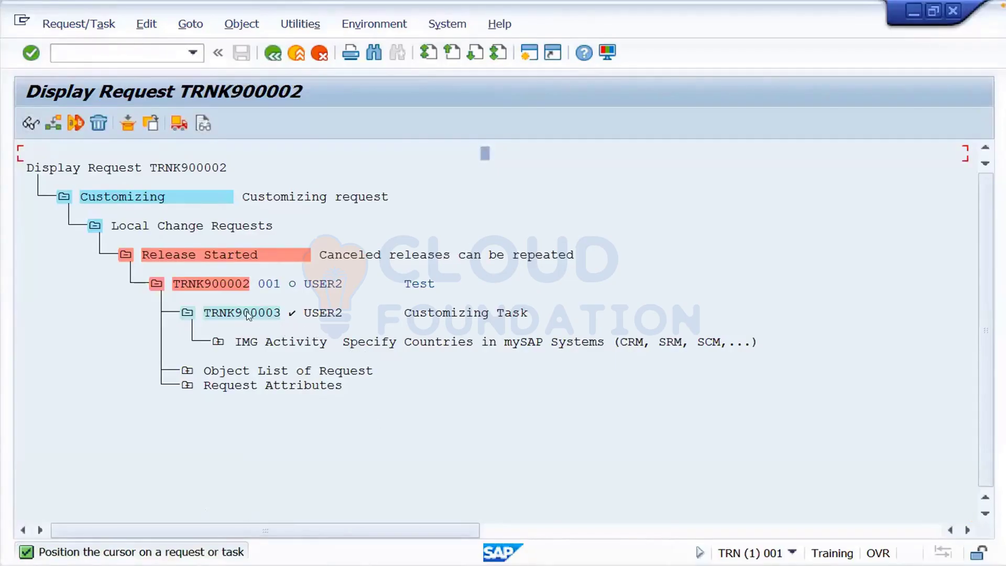
click(229, 285)
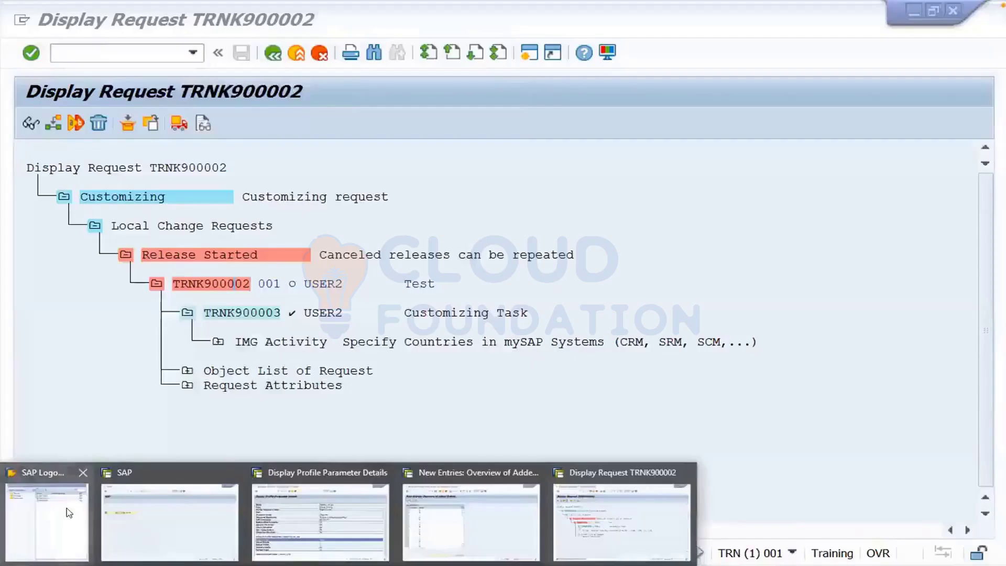
click(67, 511)
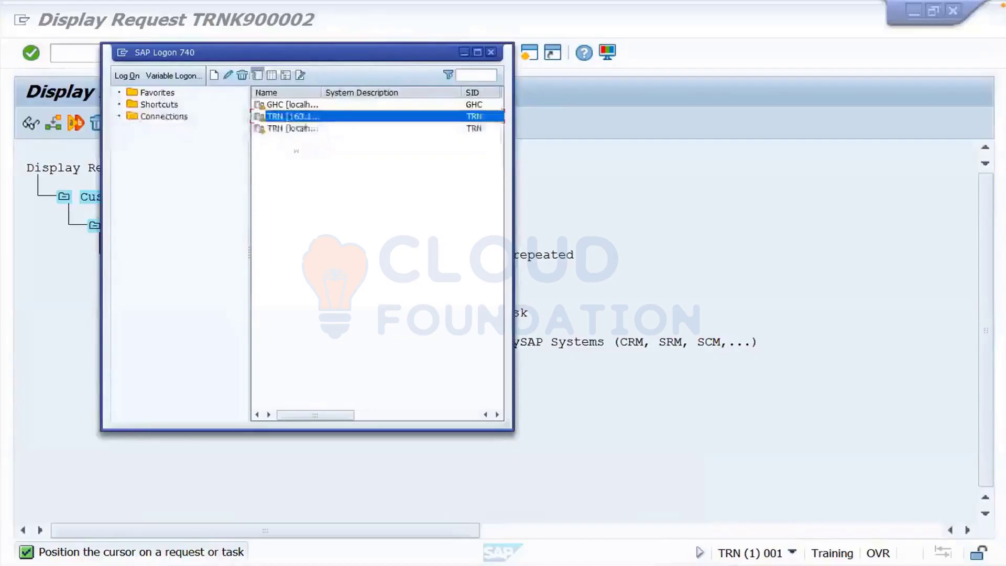
- Log on to TRN client 000 as DDIC with its password, then enter stms
double_click(311, 121)
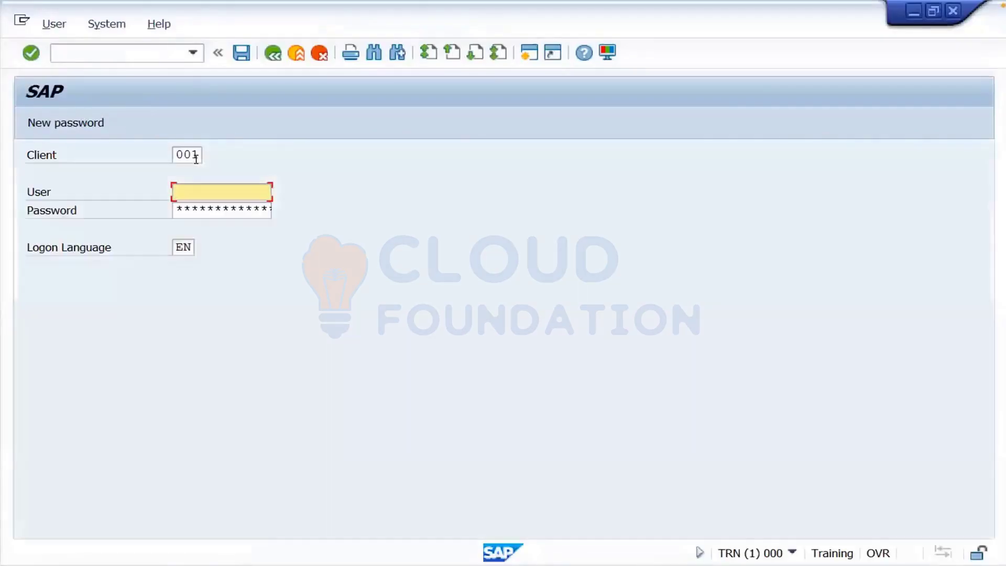
click(193, 154)
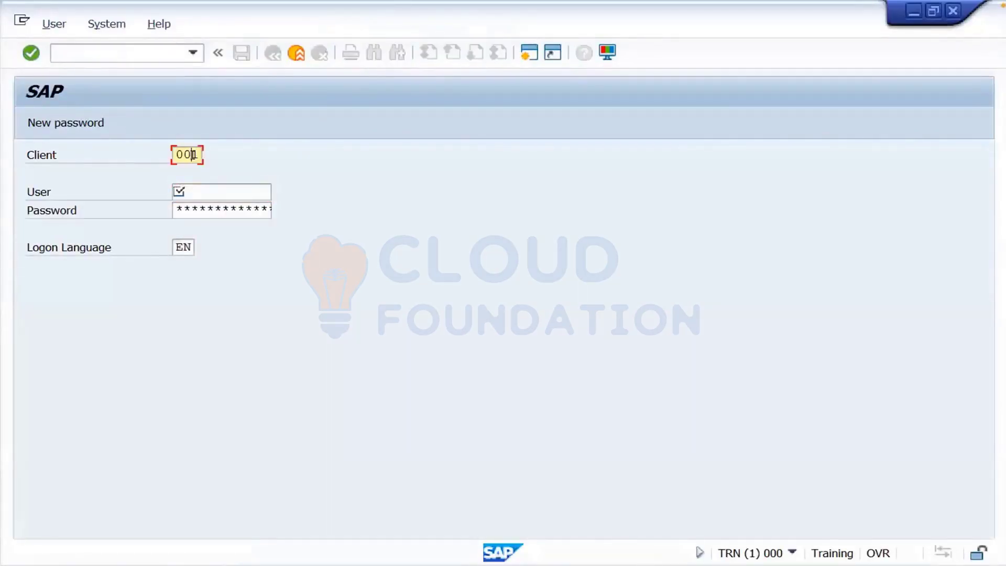
key(BackSpace)
text(0)
click(193, 190)
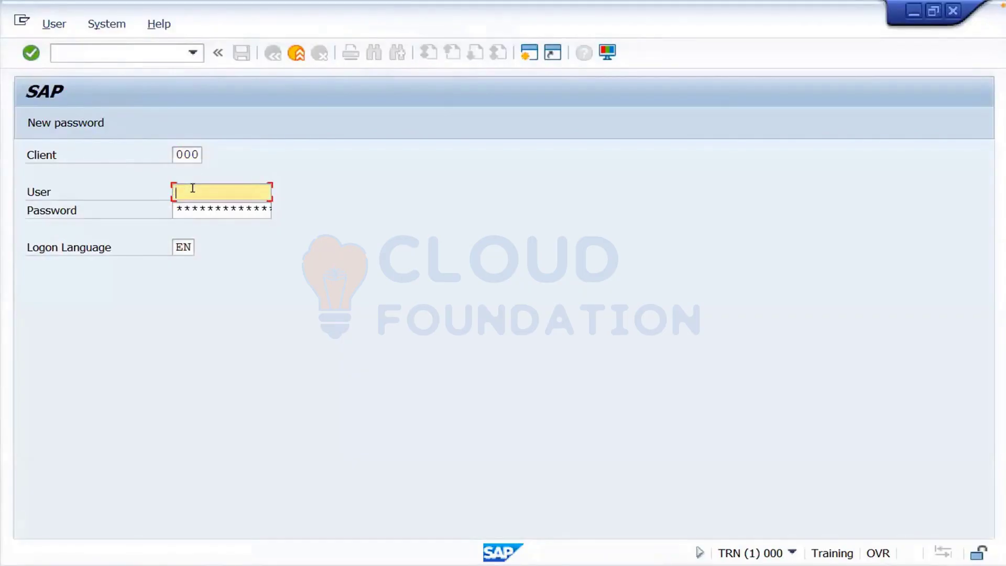
text(ddic)
key(Tab)
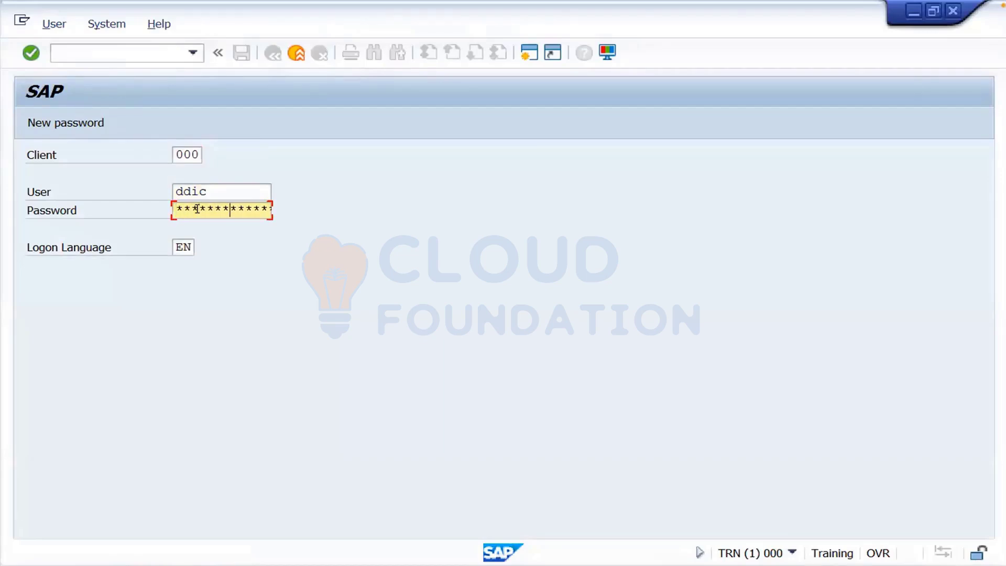
key(Return)
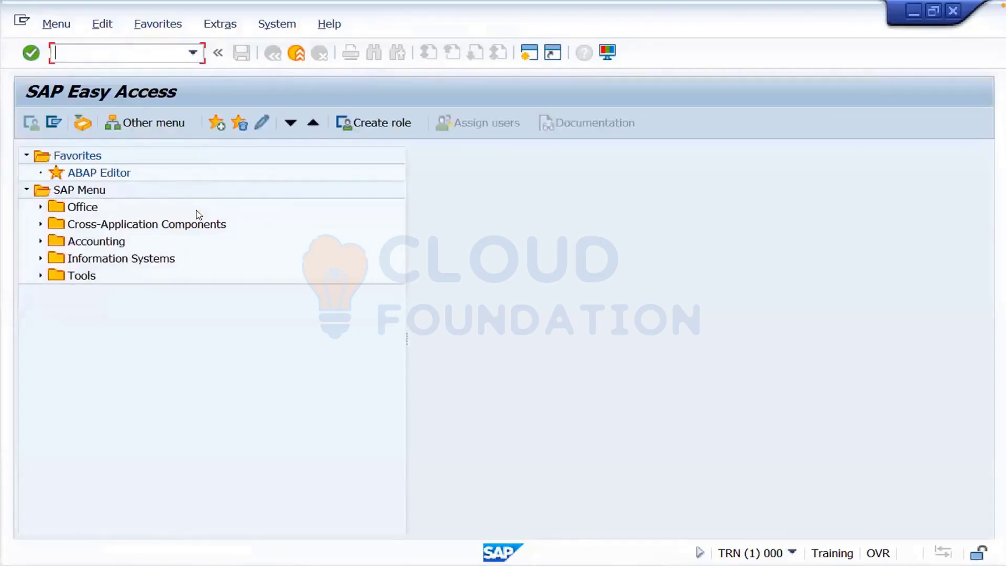
text(stms)
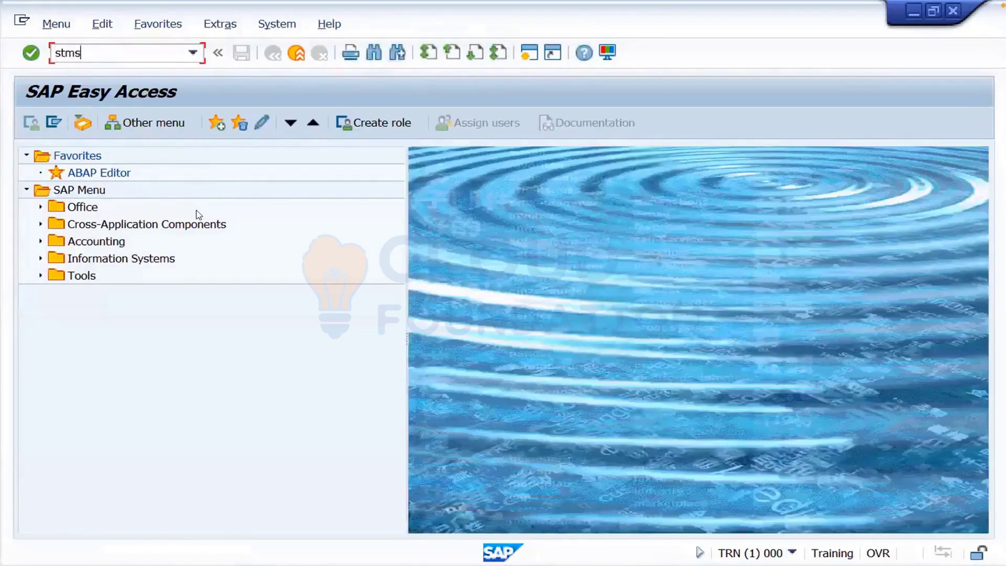
- Save TRN's transport domain configuration using the old standard TMSADM password
key(Return)
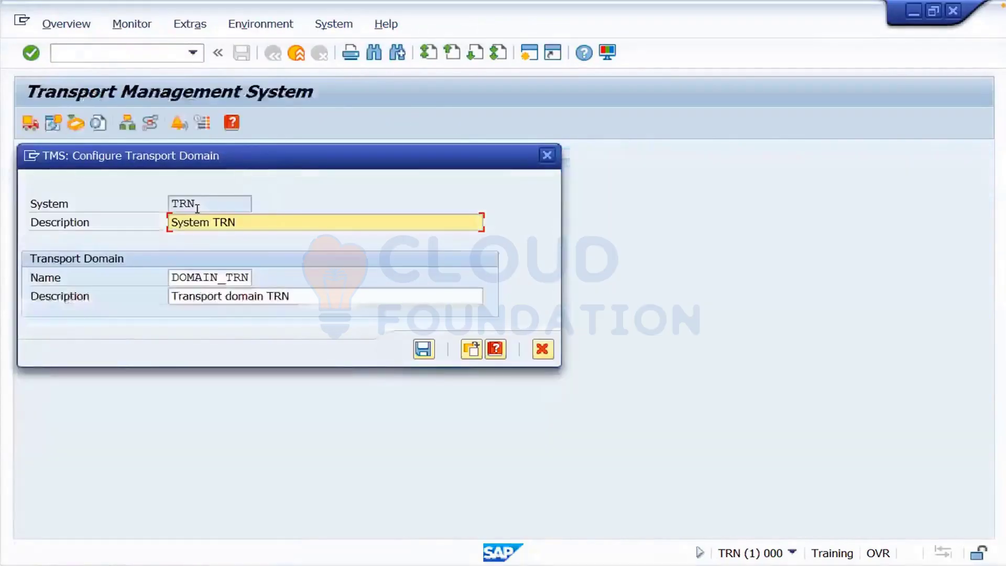
click(424, 348)
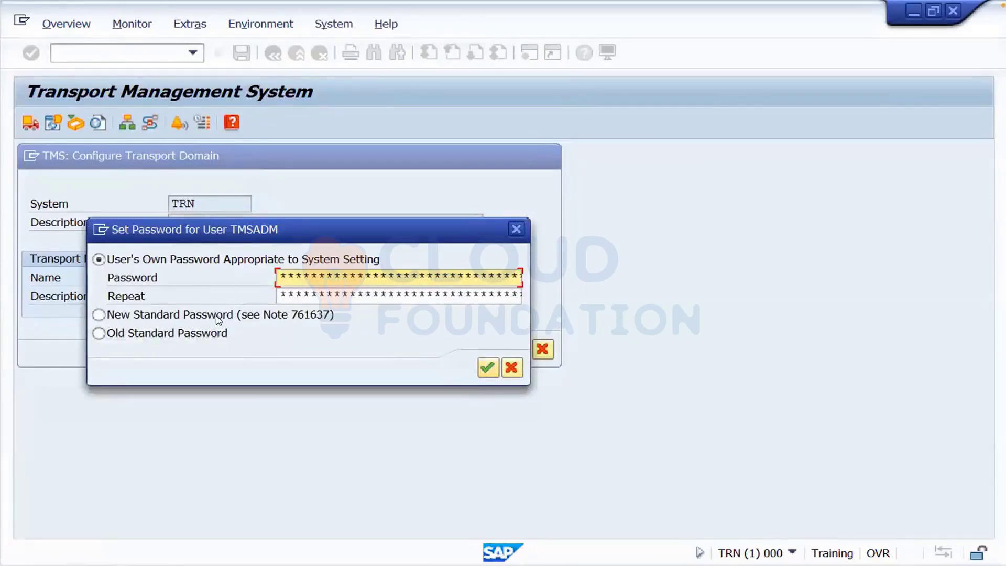
click(180, 332)
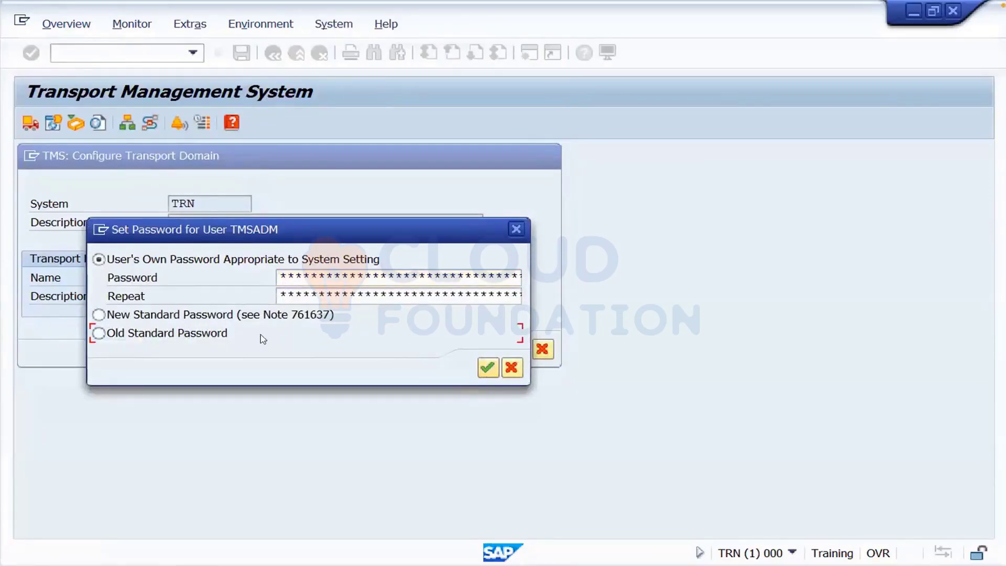
click(487, 368)
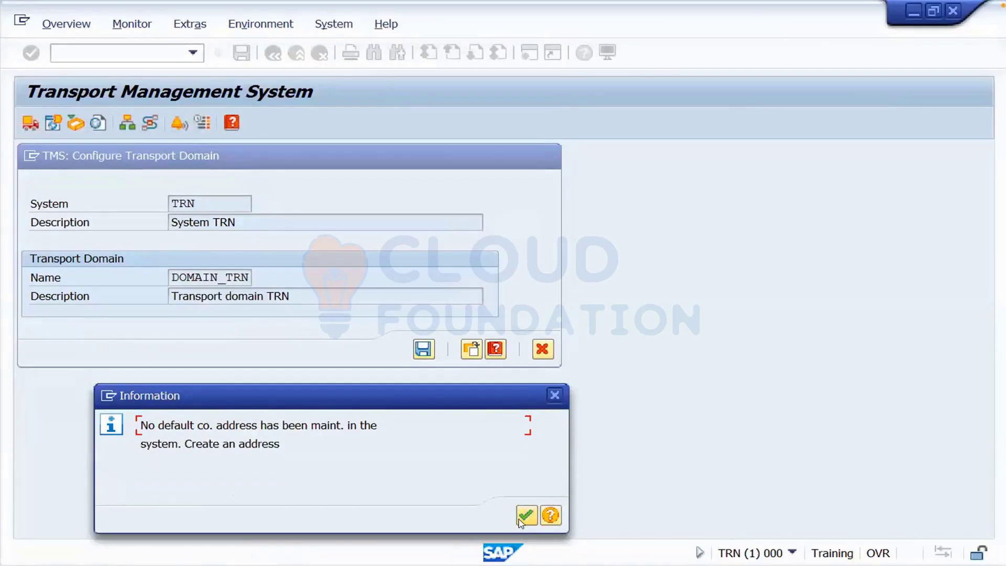
click(522, 518)
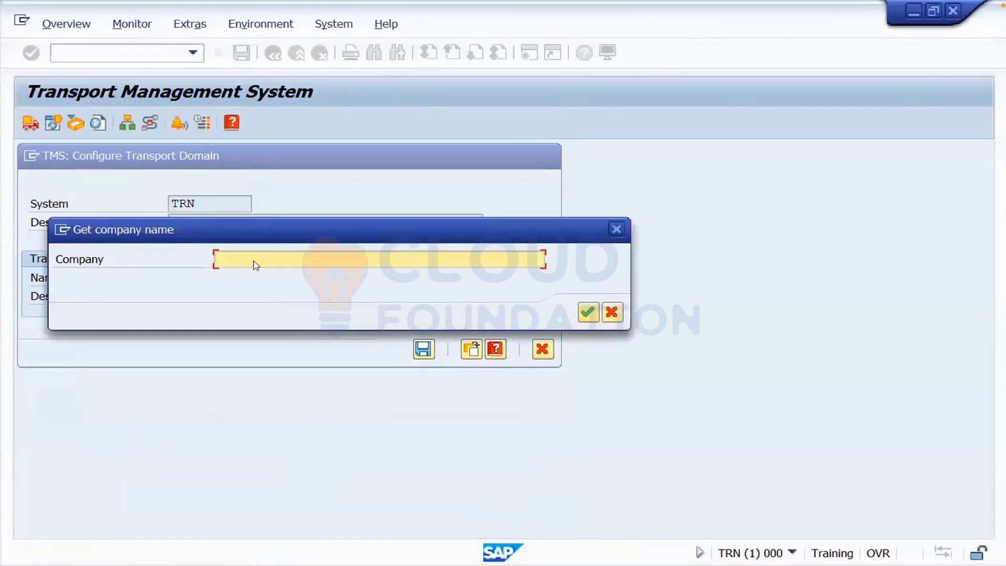
- Enter company name Training with country IN (India) in the address
text(Training)
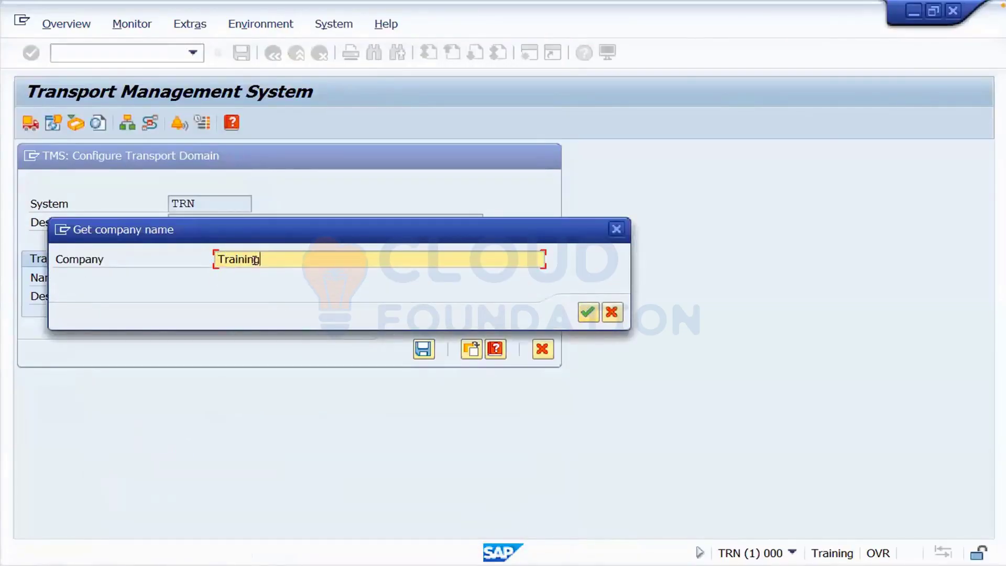
key(Return)
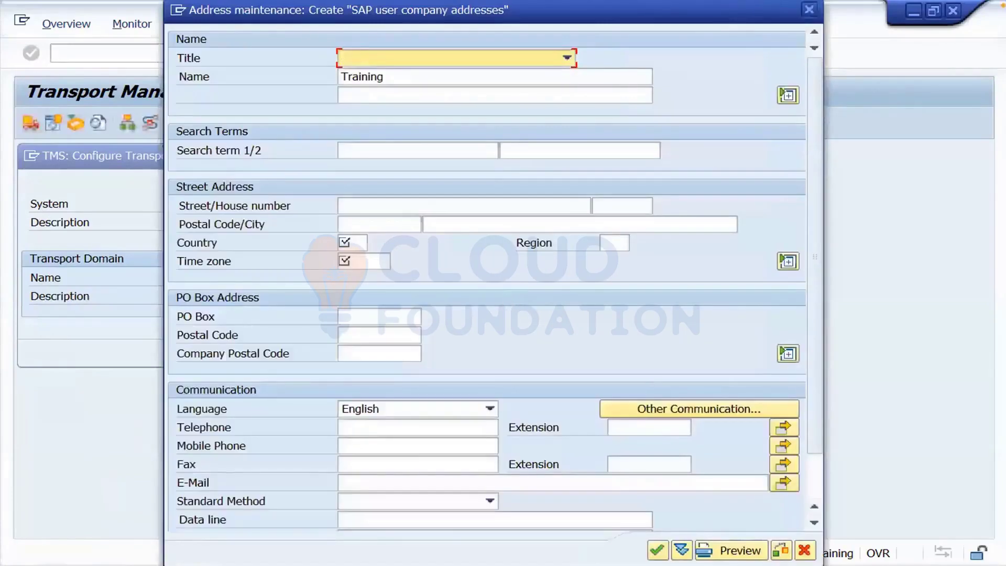
click(356, 242)
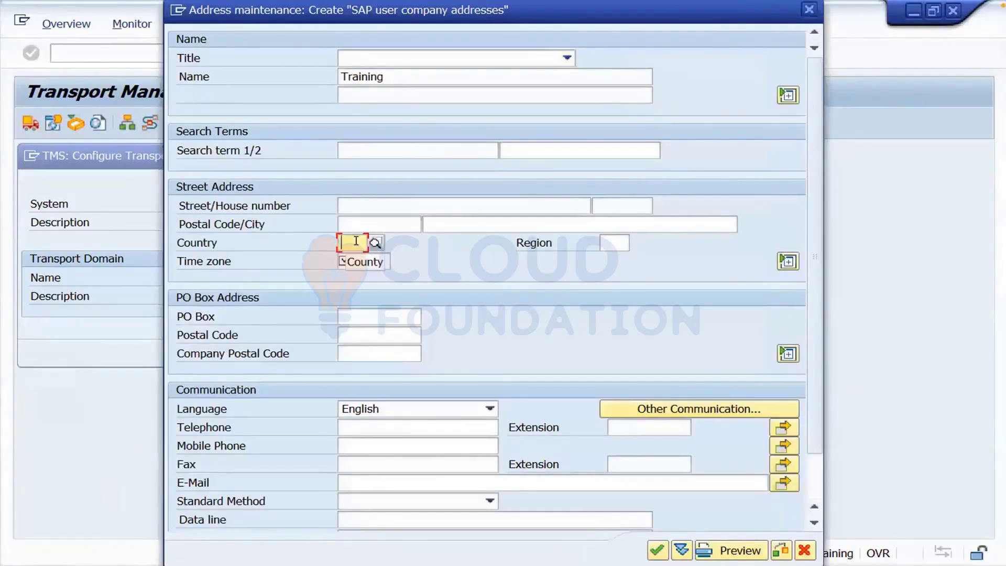
text(In)
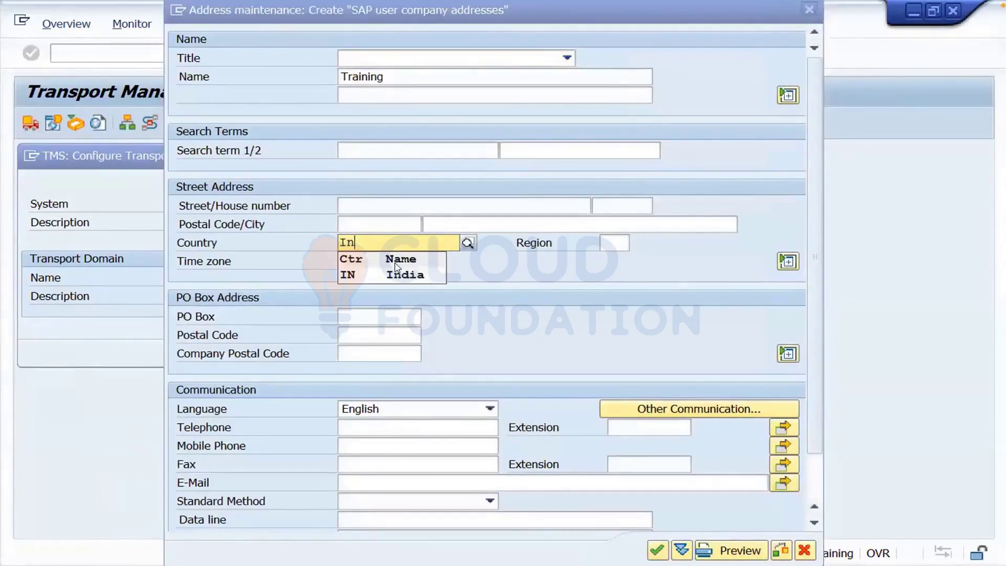
click(379, 276)
- Choose time zone INDIA and save the company address
click(360, 261)
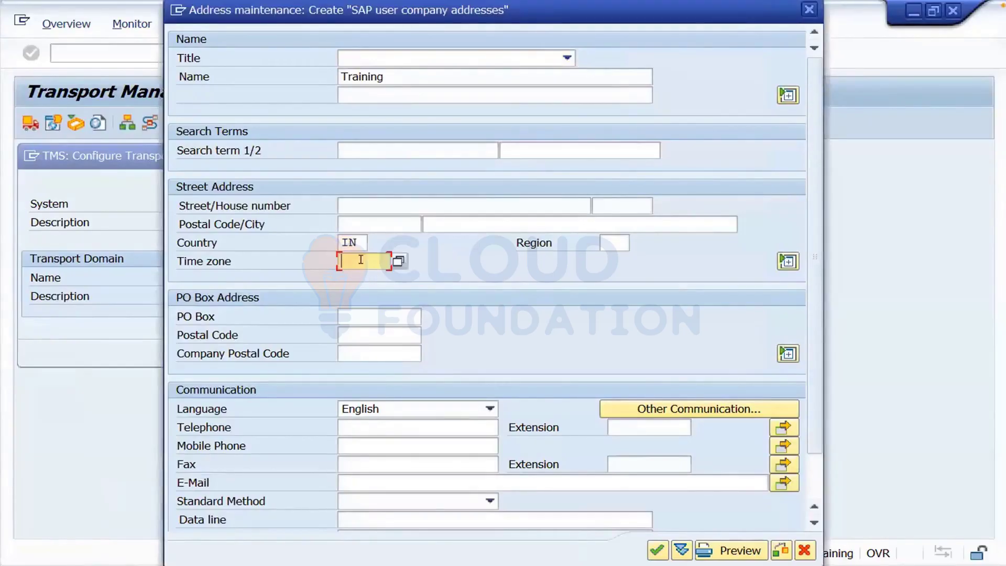
click(398, 261)
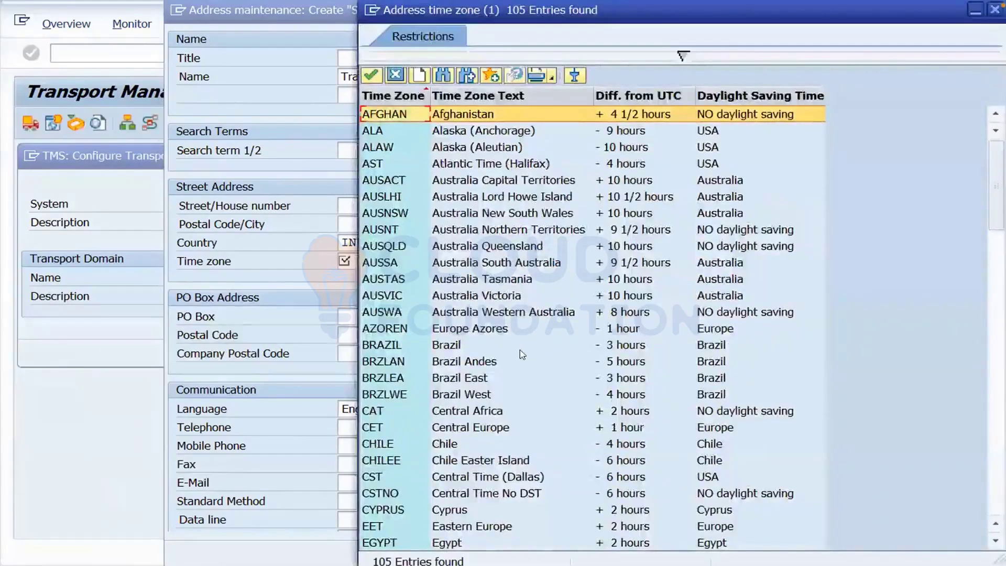
click(520, 350)
key(Down)
key(Down)
key(Down)
key(Down)
key(Down)
key(Down)
key(Down)
key(Down)
key(Down)
key(Down)
key(Down)
key(Down)
key(Down)
key(Down)
key(Down)
key(Down)
key(Down)
key(Down)
key(Down)
key(Down)
key(Down)
key(Down)
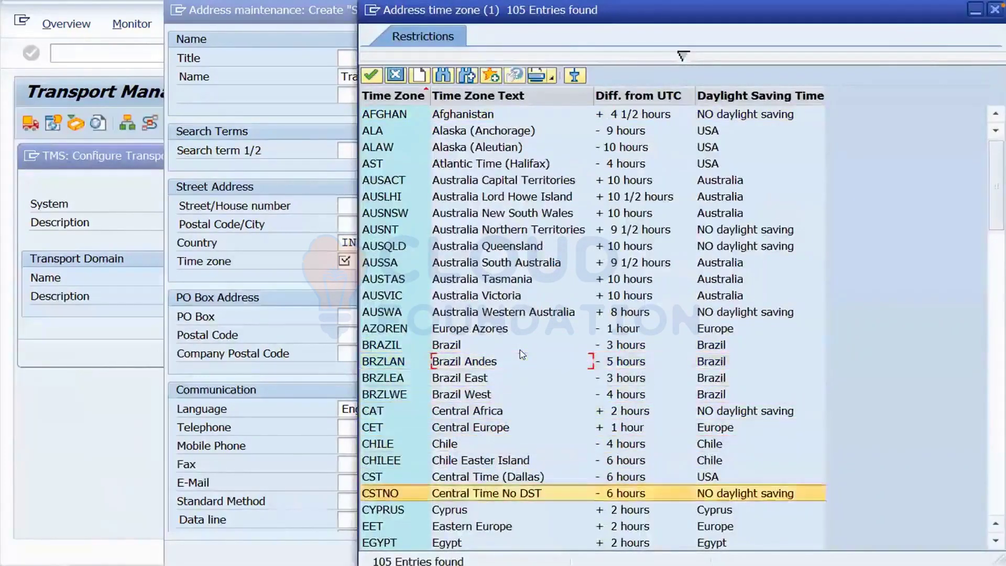
key(Down)
key(Down)
key(Down)
key(Down)
key(Down)
key(Down)
key(Down)
key(Down)
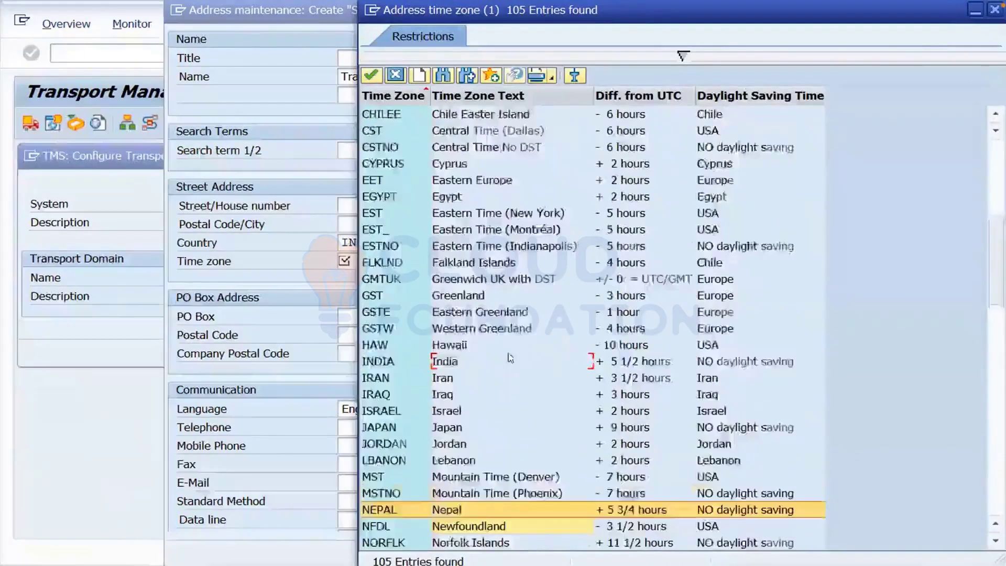
double_click(394, 329)
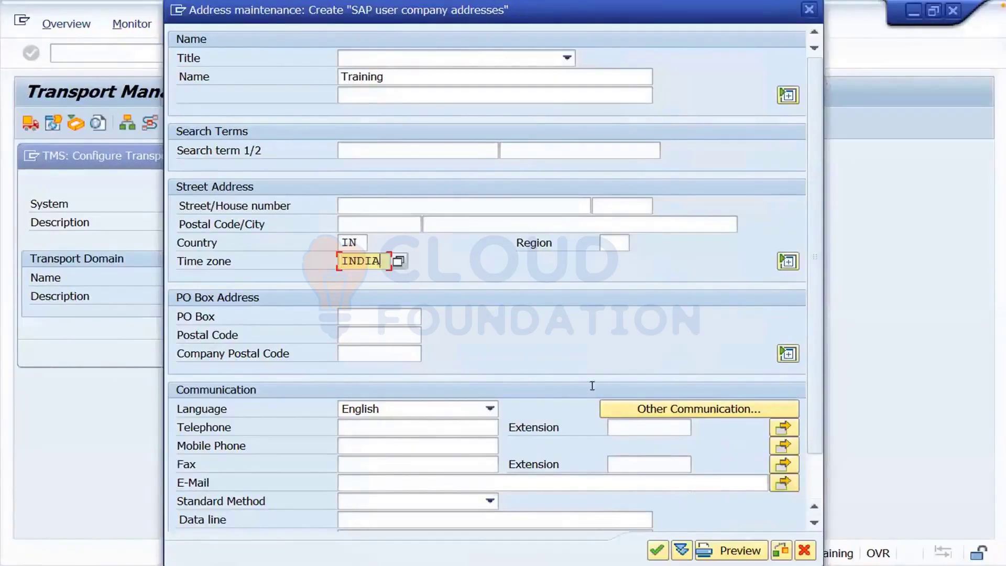
click(658, 550)
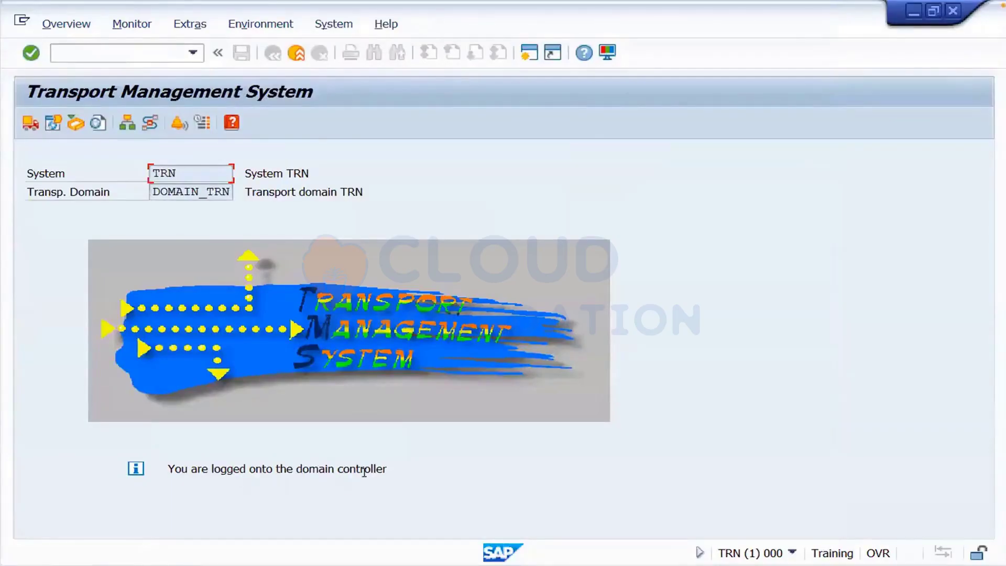
key(ctrl+Left)
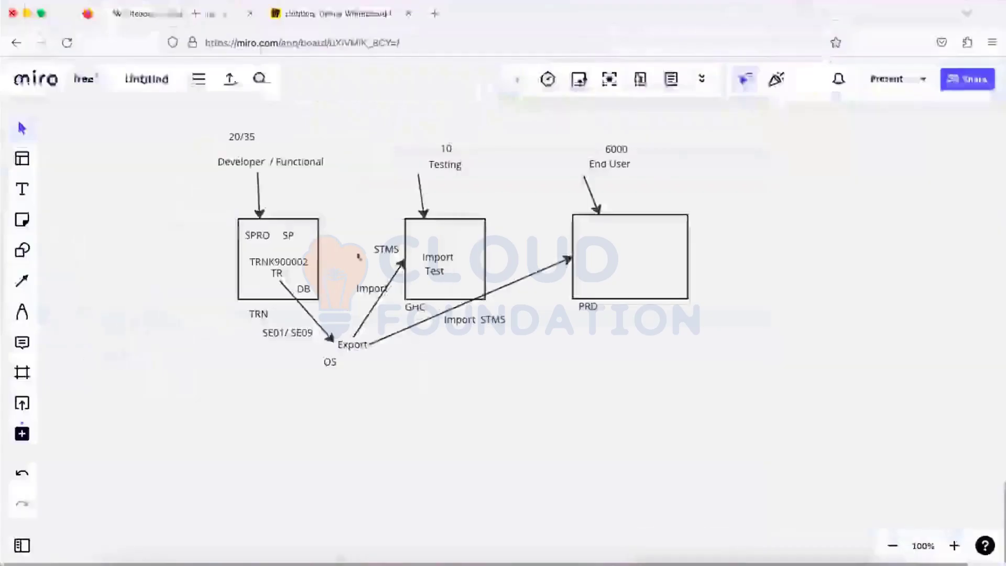
- Draw a rectangle around the whole Miro diagram and add the label 'Domain' at its lower right
click(20, 250)
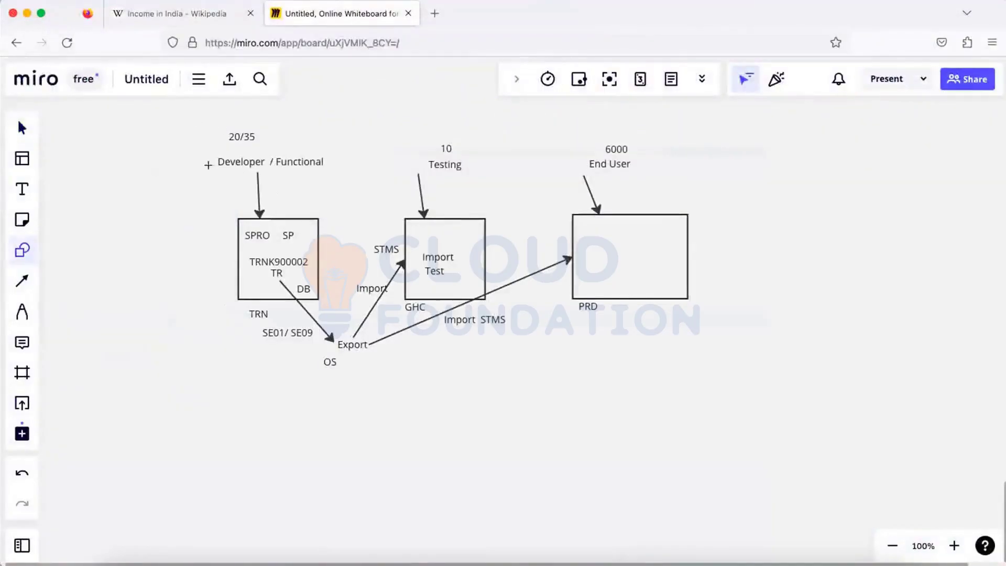
drag(187, 123, 811, 401)
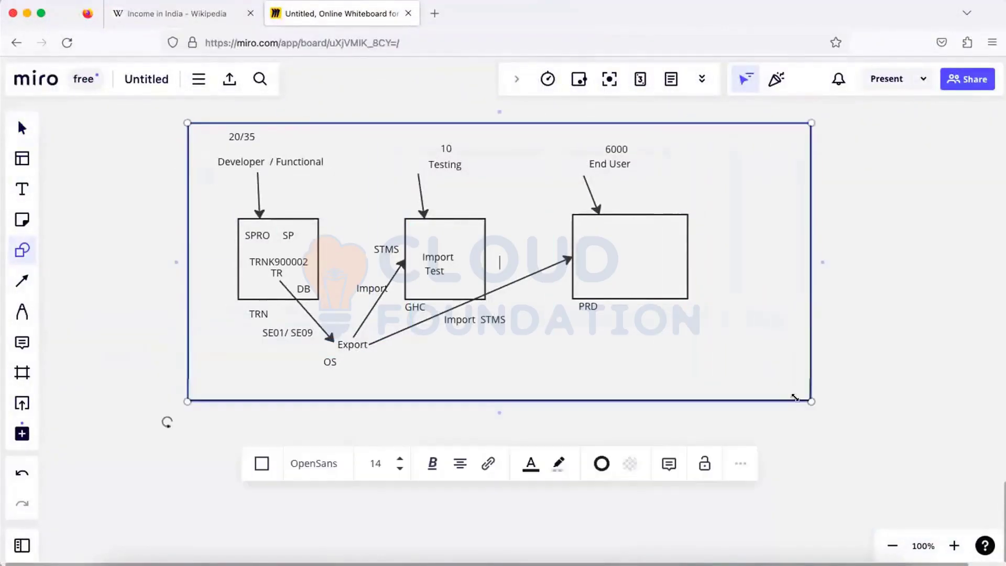
click(21, 188)
click(654, 369)
text(Domain)
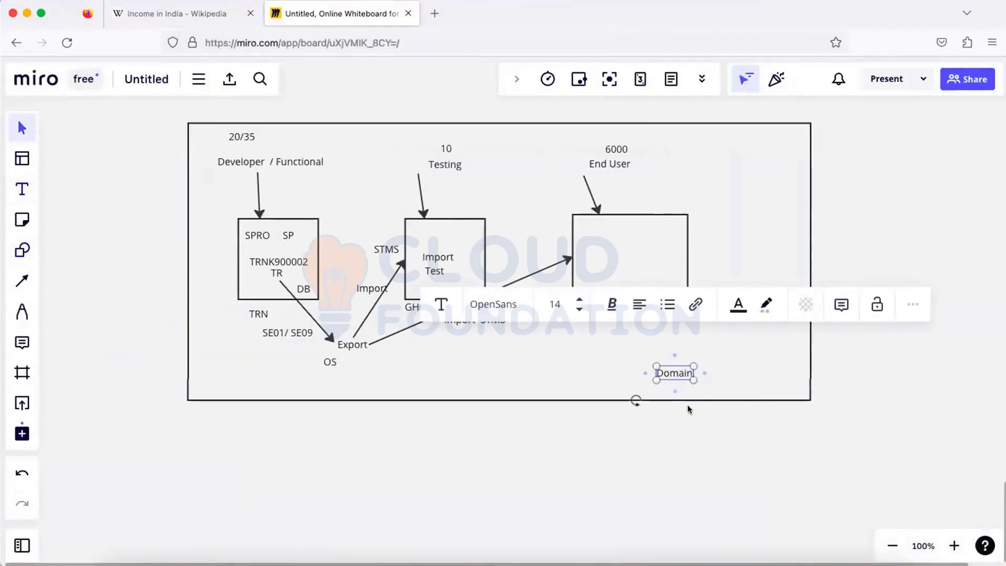
click(384, 383)
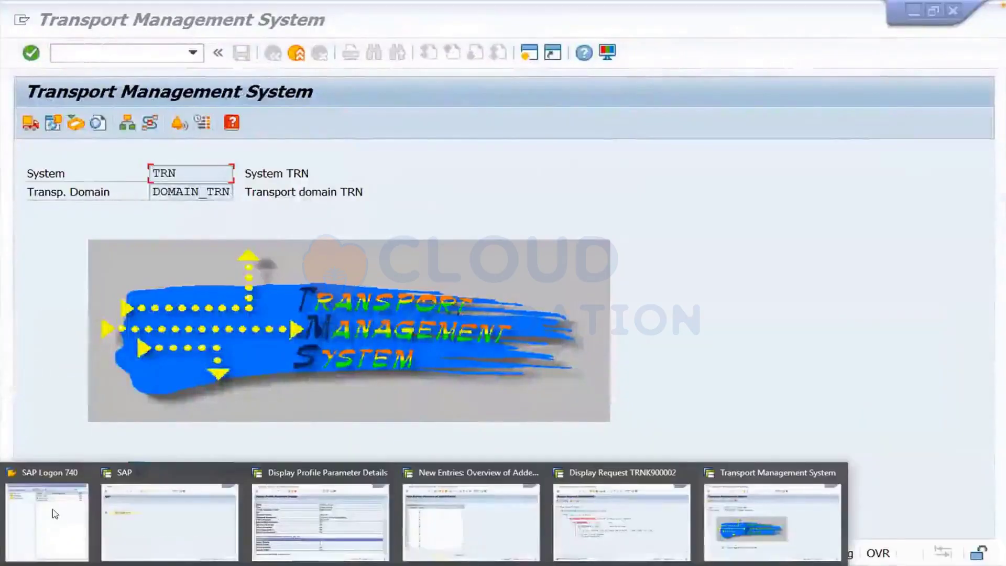
- Open a logon session to the GHC system connection
click(50, 513)
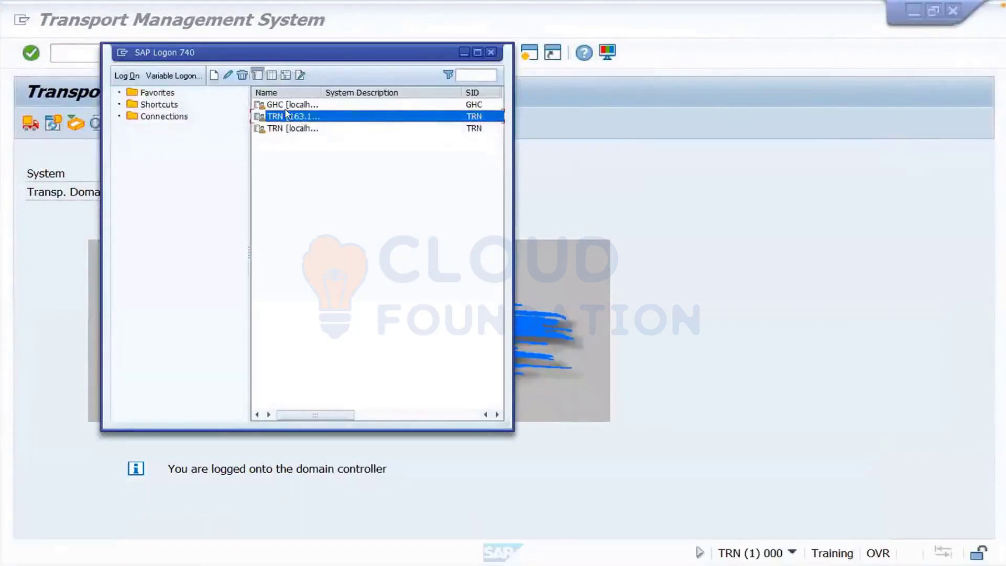
click(286, 105)
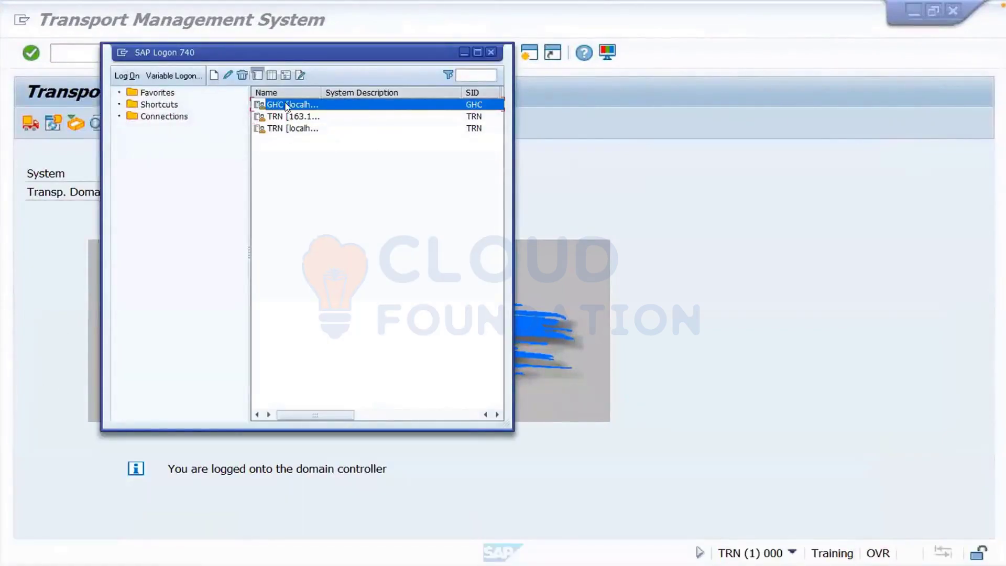
double_click(287, 106)
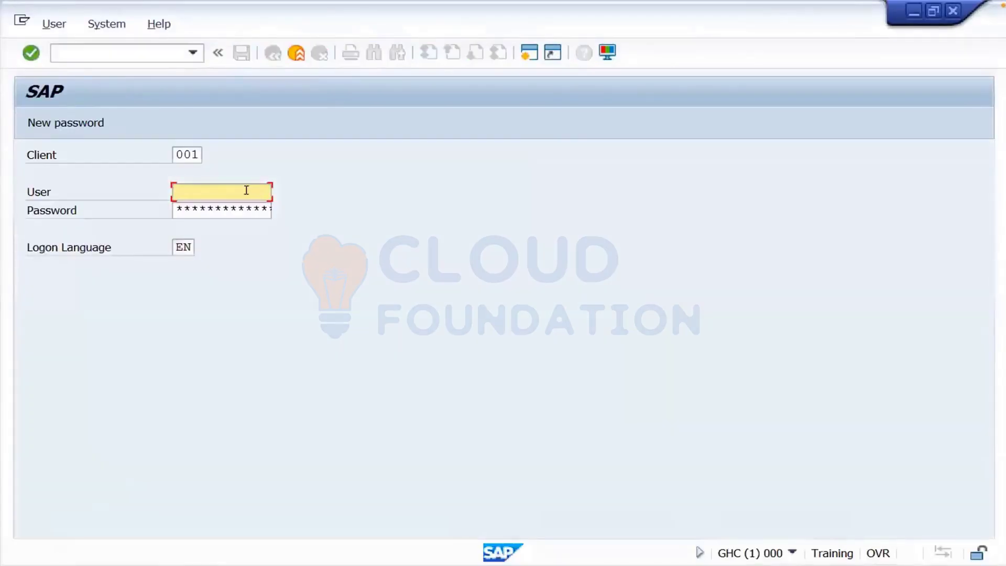
- Log on to client 000 as user ddic, dismiss the copyright notice, and enter stms
click(192, 154)
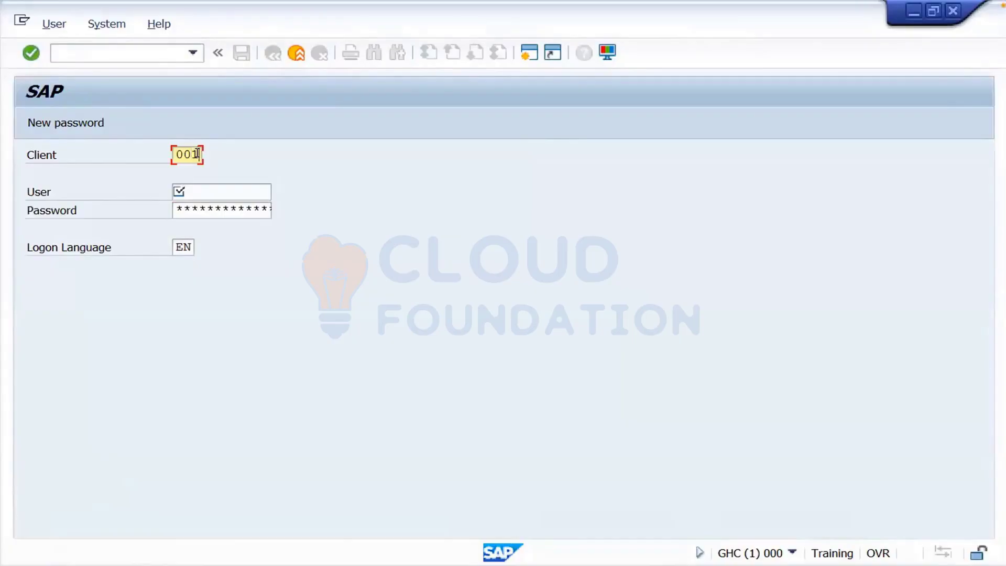
key(BackSpace)
text(0)
click(201, 190)
text(ddic)
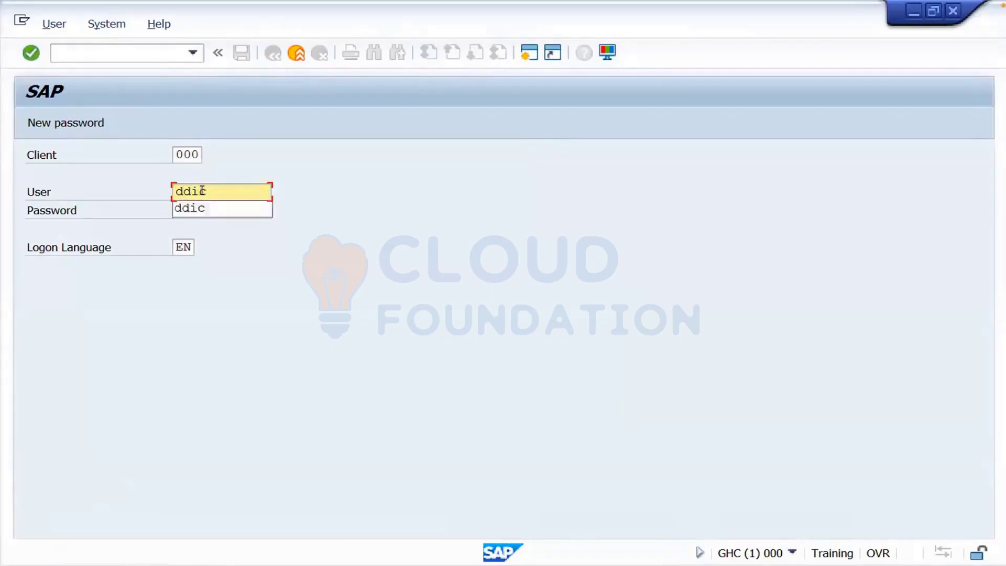
click(197, 208)
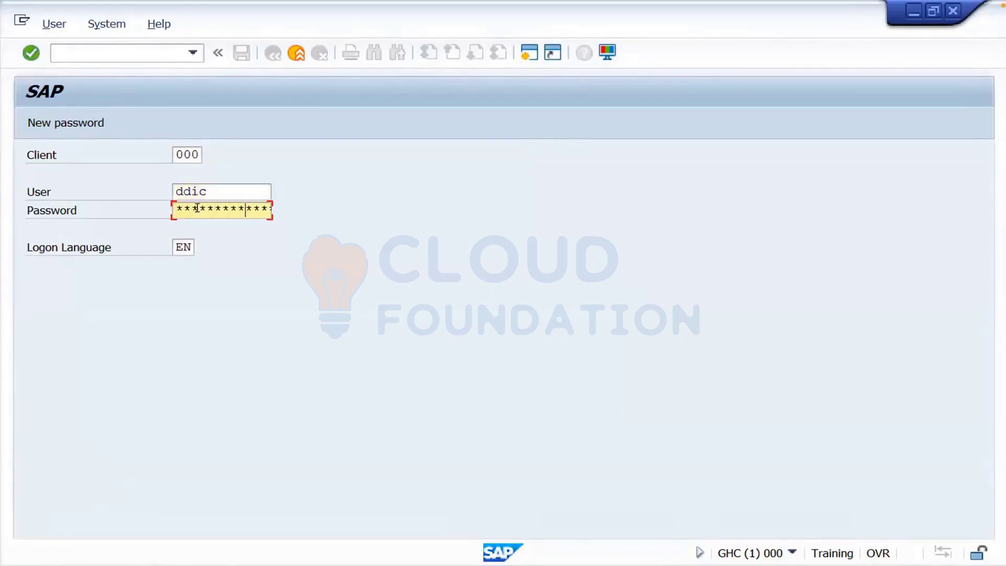
key(Return)
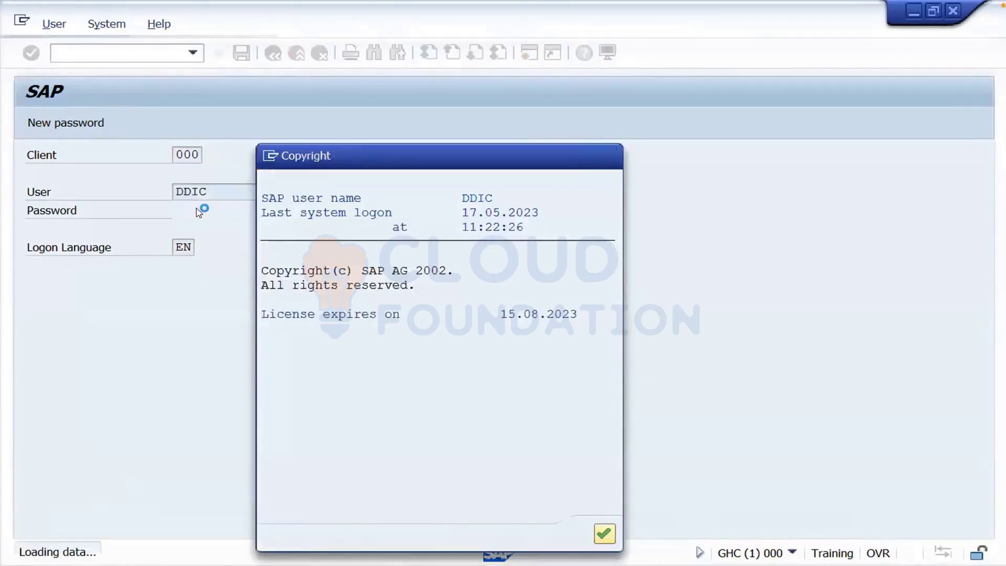
key(Return)
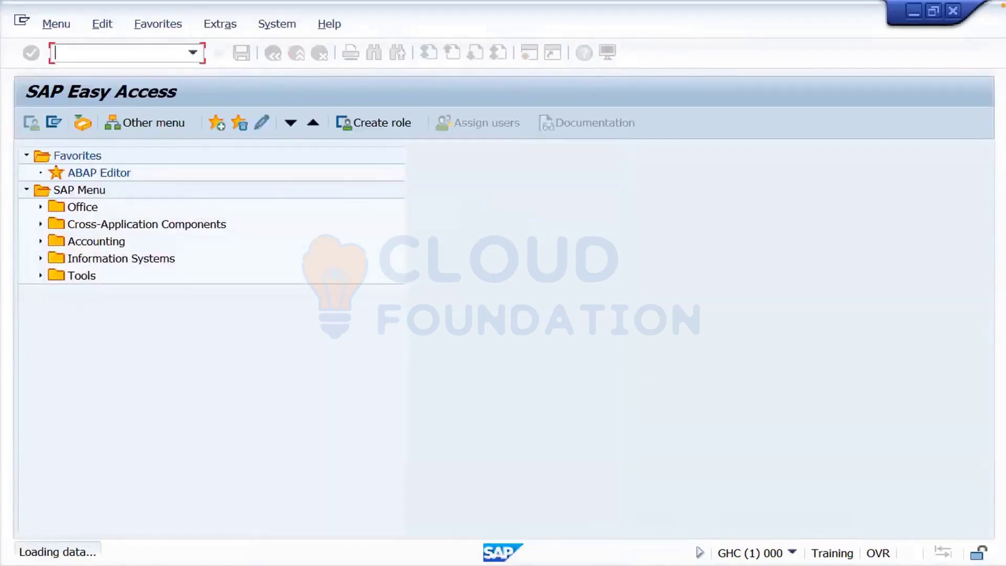
text(stms)
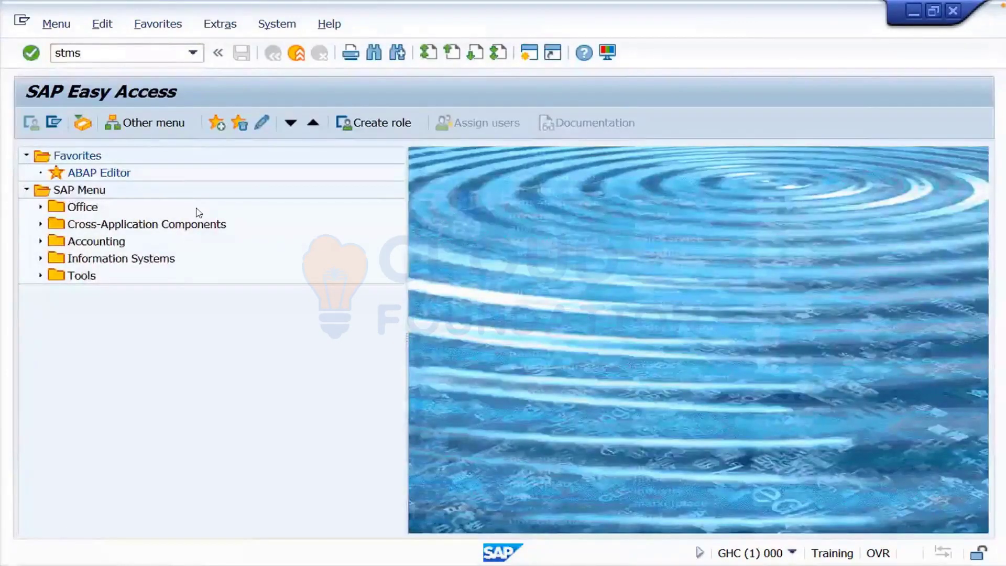
- Run STMS, save GHC's inclusion in DOMAIN_TRN, confirm the TMSADM password setting, and acknowledge the address notice
key(Return)
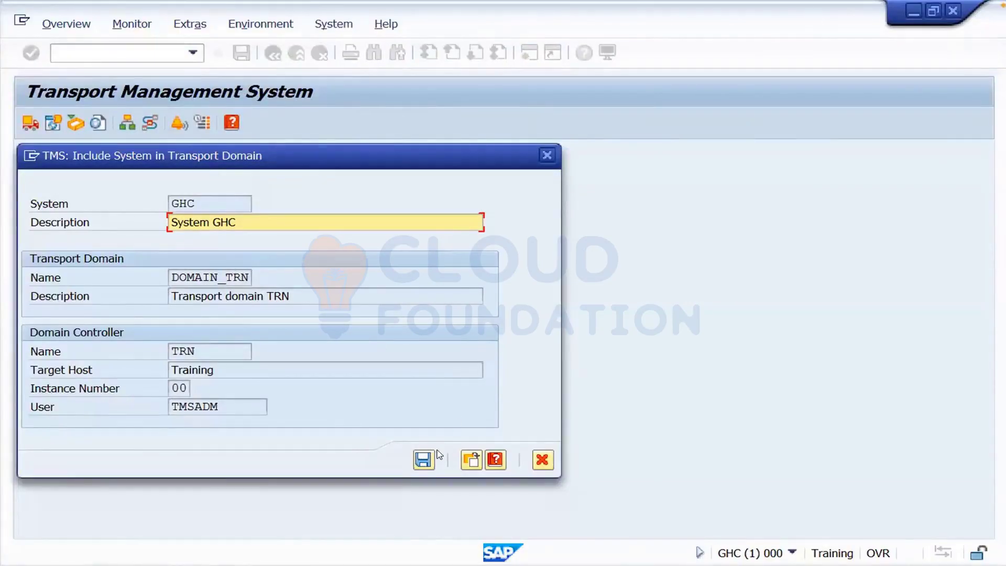
click(424, 460)
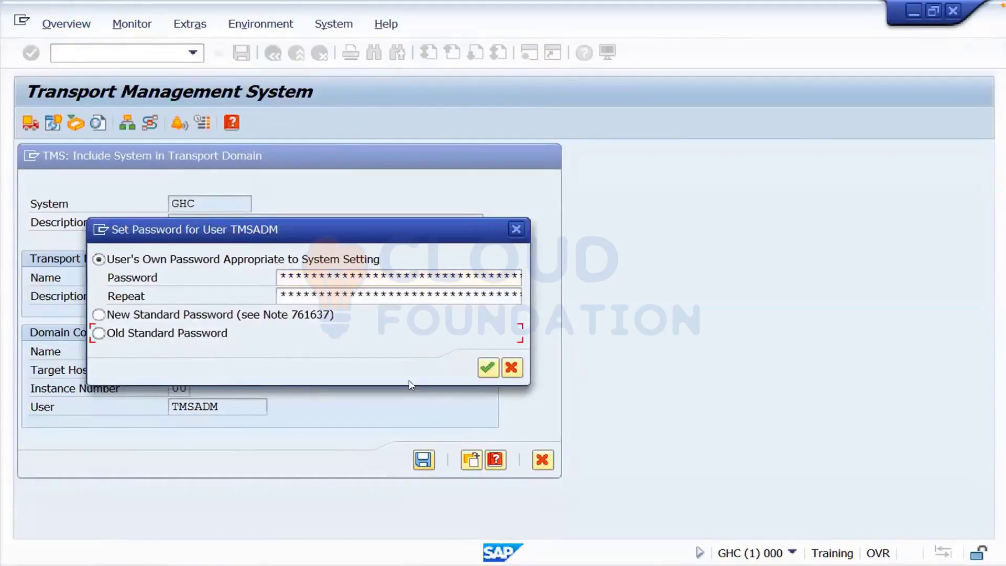
click(486, 369)
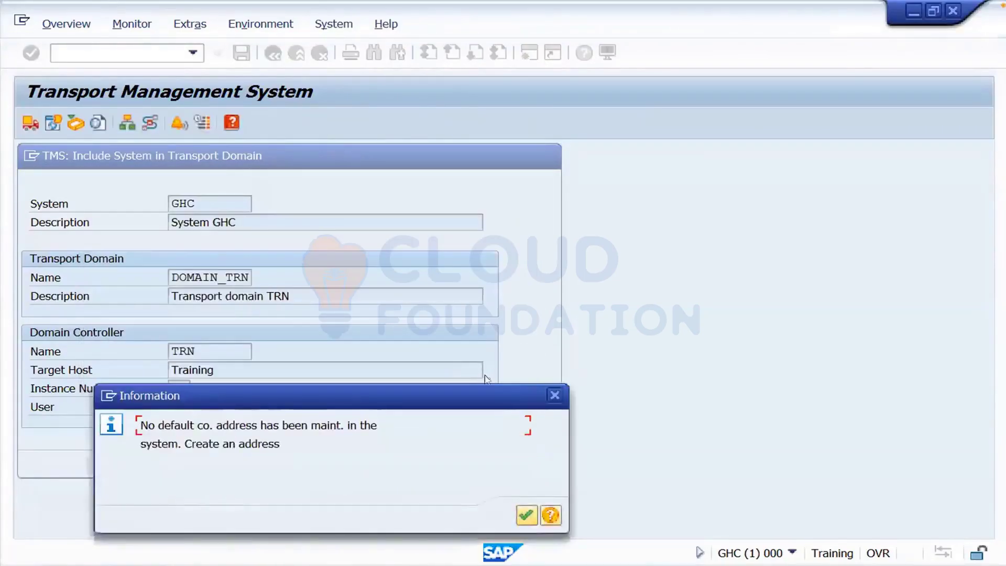
click(525, 516)
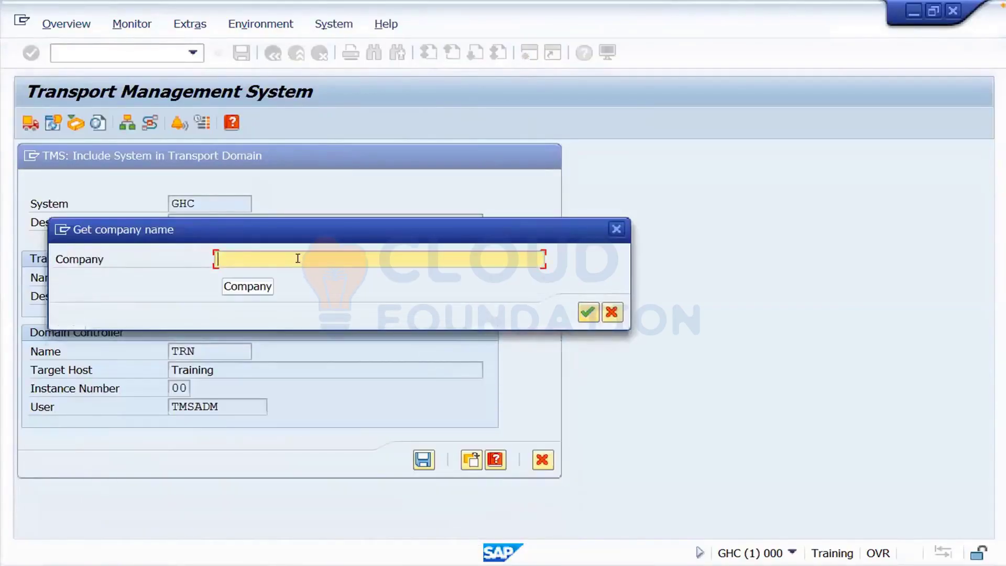
- Enter company name Traning and set the address country to IN (India)
text(Tranin)
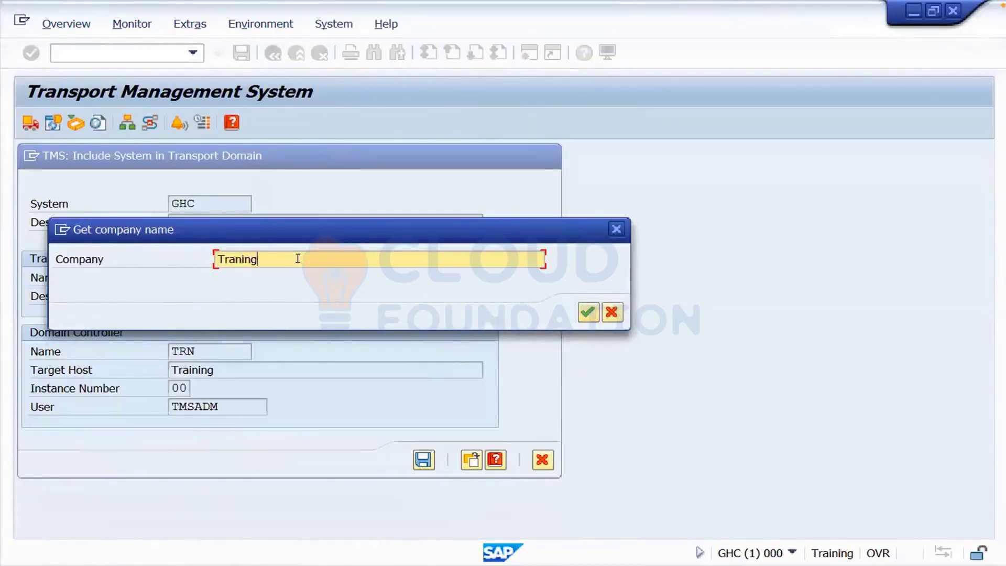
text(g)
key(Return)
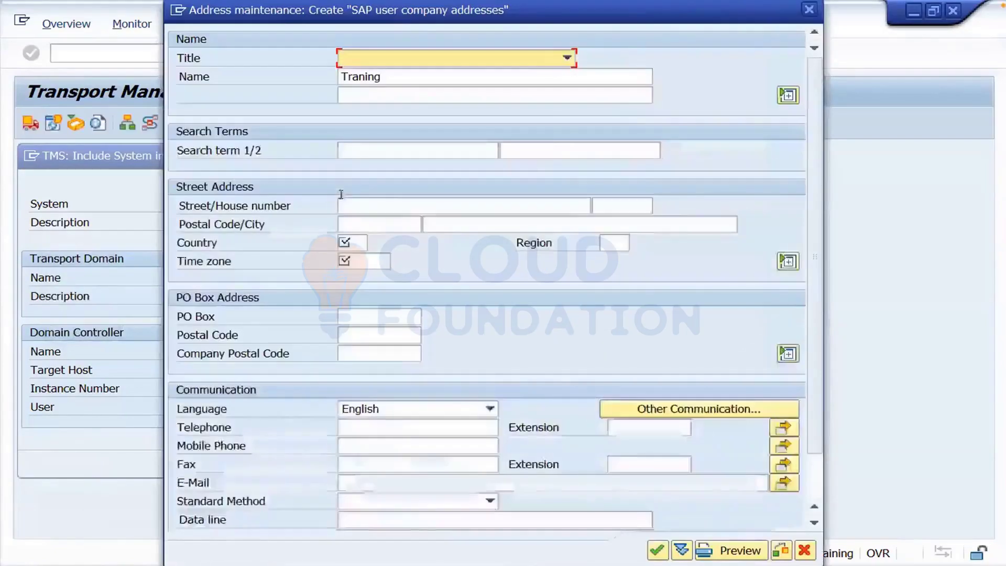
click(351, 242)
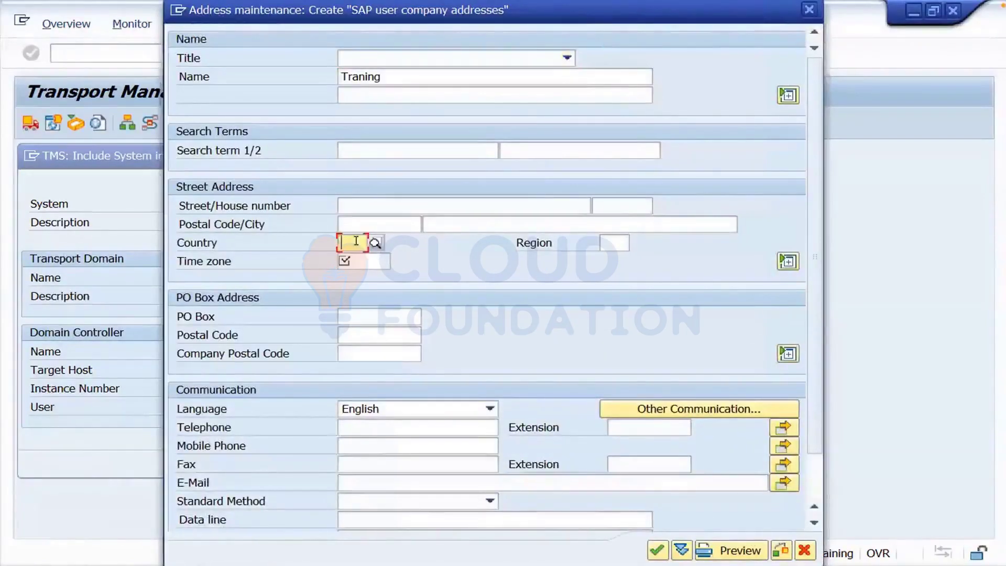
text(In)
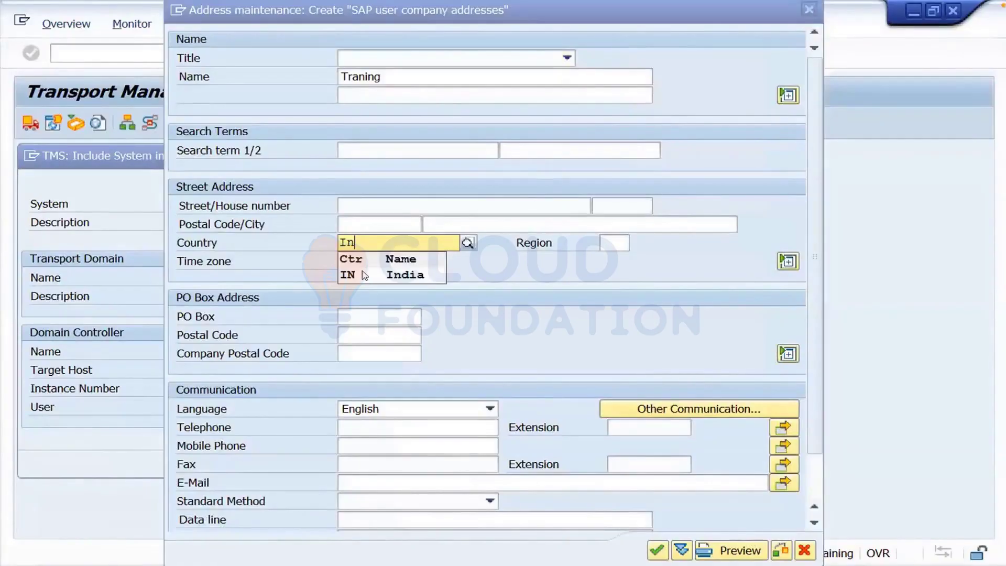
click(361, 270)
- Choose INDIA from the time zone list for the company address
click(354, 259)
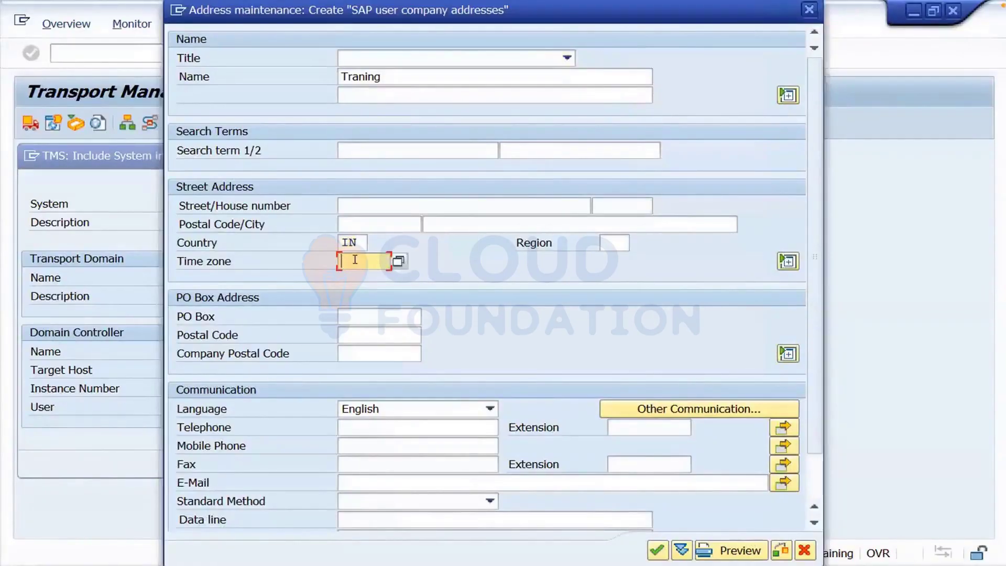
click(398, 263)
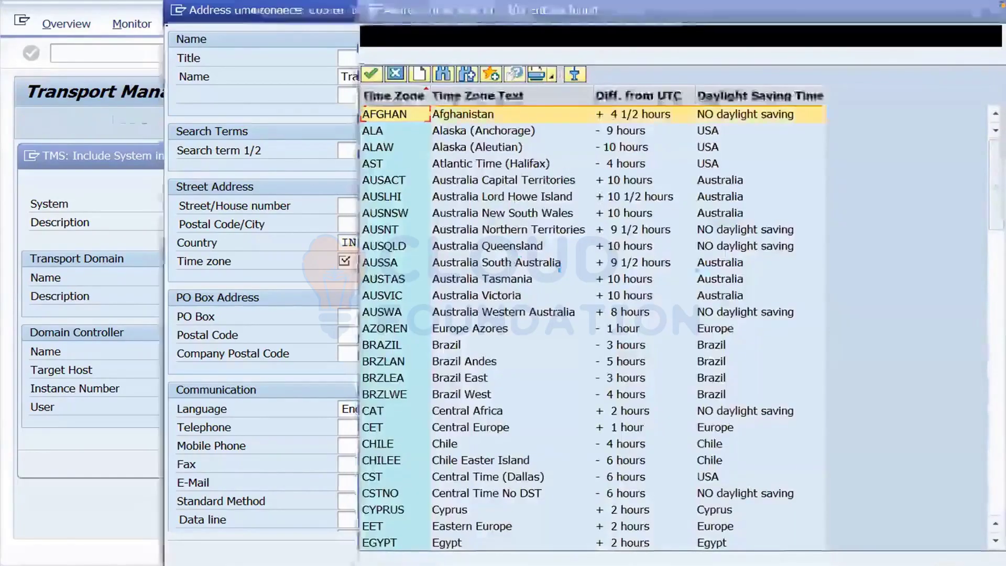
scroll(996, 251, down, 5)
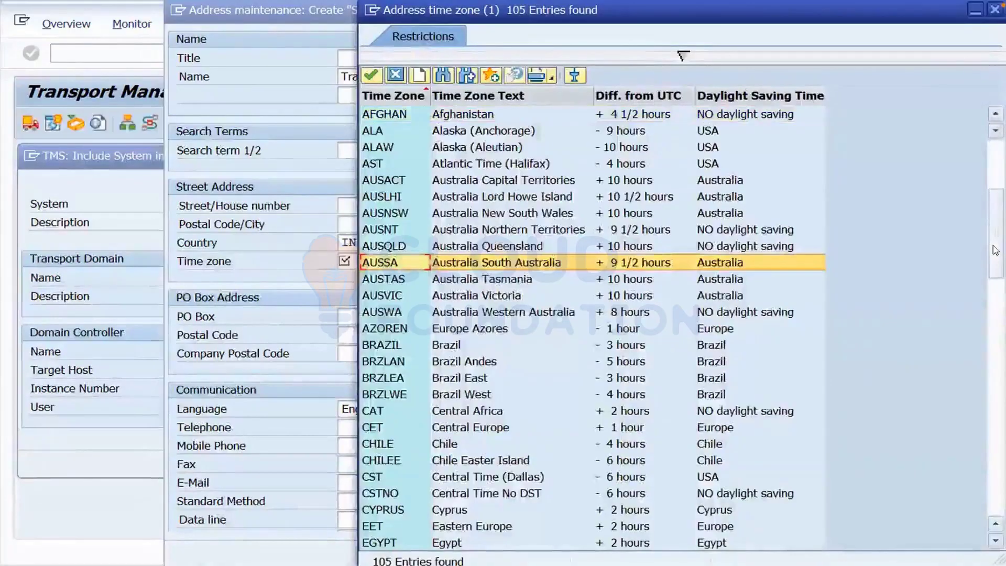
drag(995, 251, 996, 291)
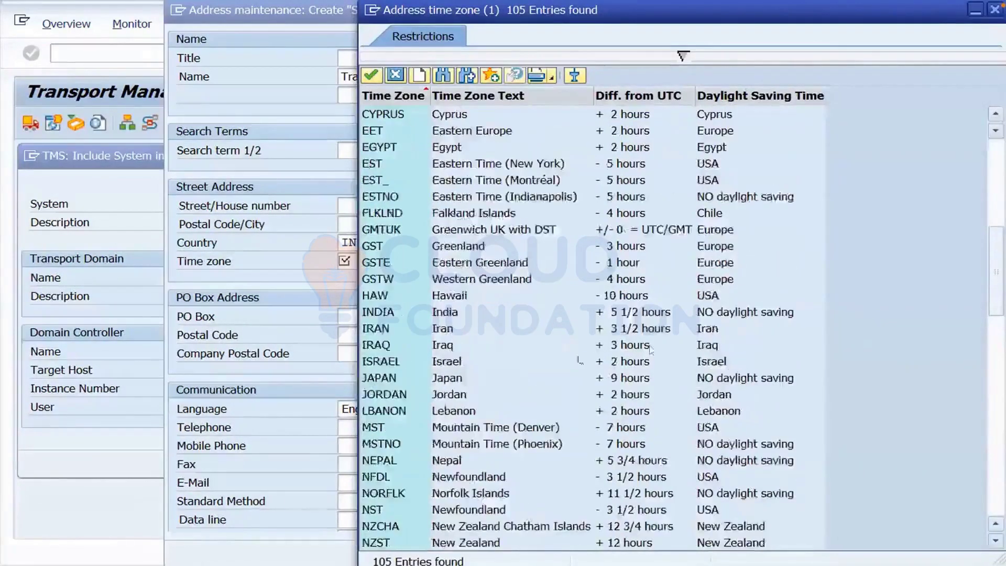
double_click(390, 314)
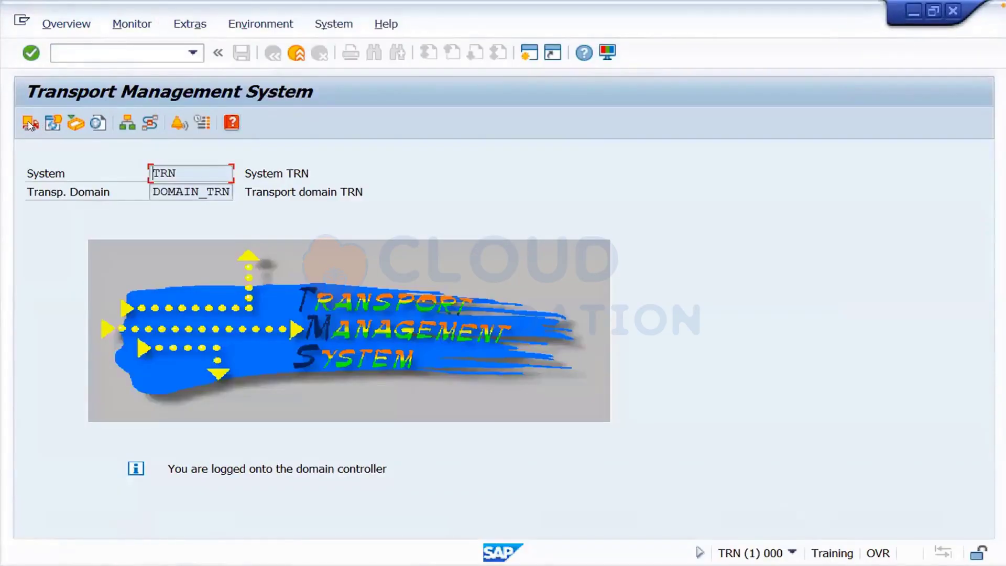
- Open the system overview of transport domain DOMAIN_TRN
click(30, 124)
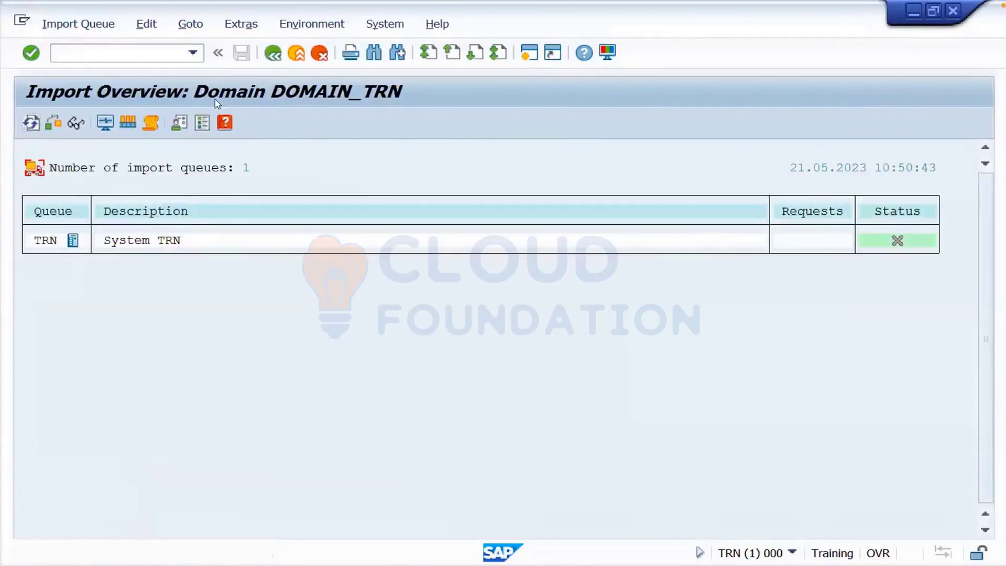
click(272, 53)
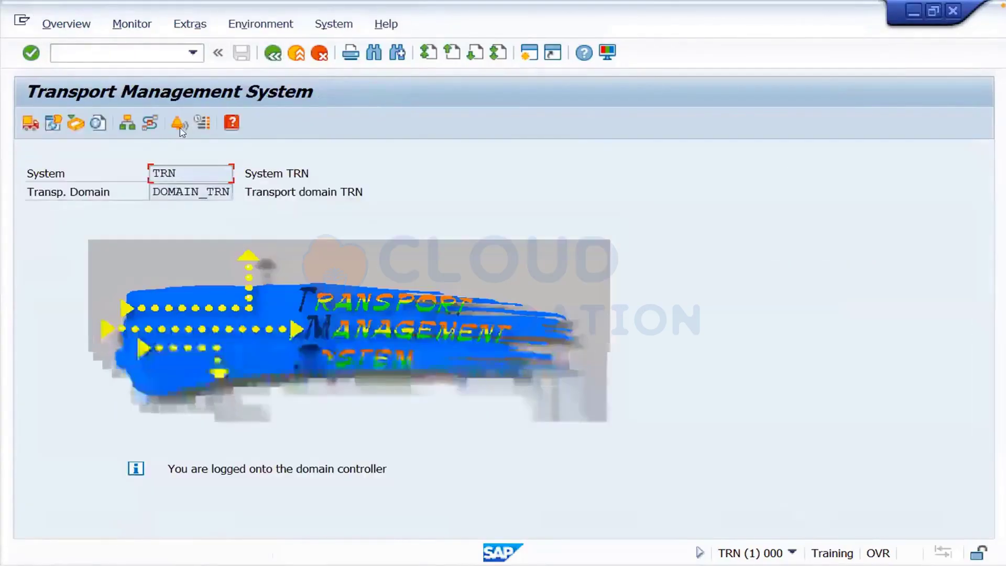
click(127, 124)
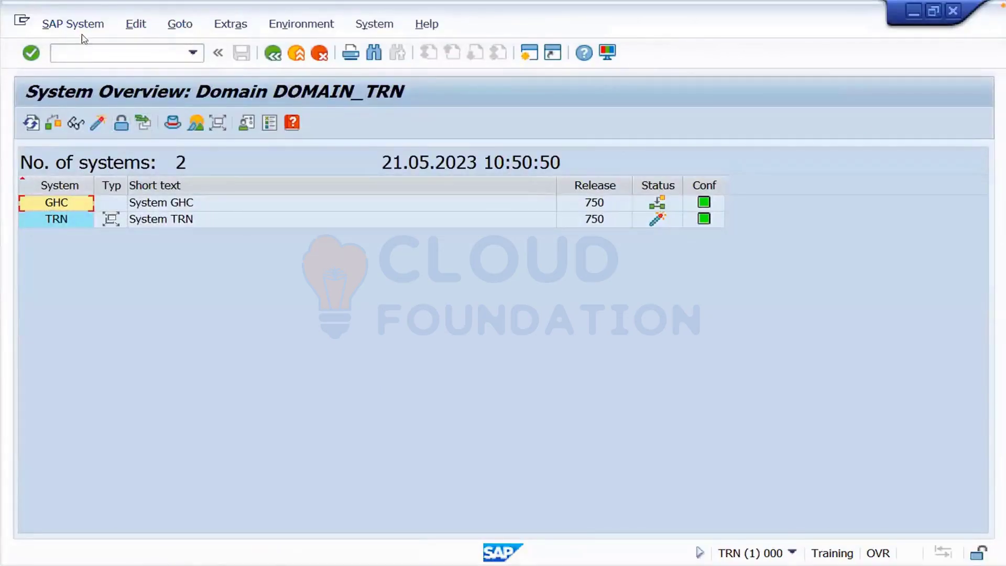
- Approve the waiting system GHC and confirm including it in the transport domain
click(74, 24)
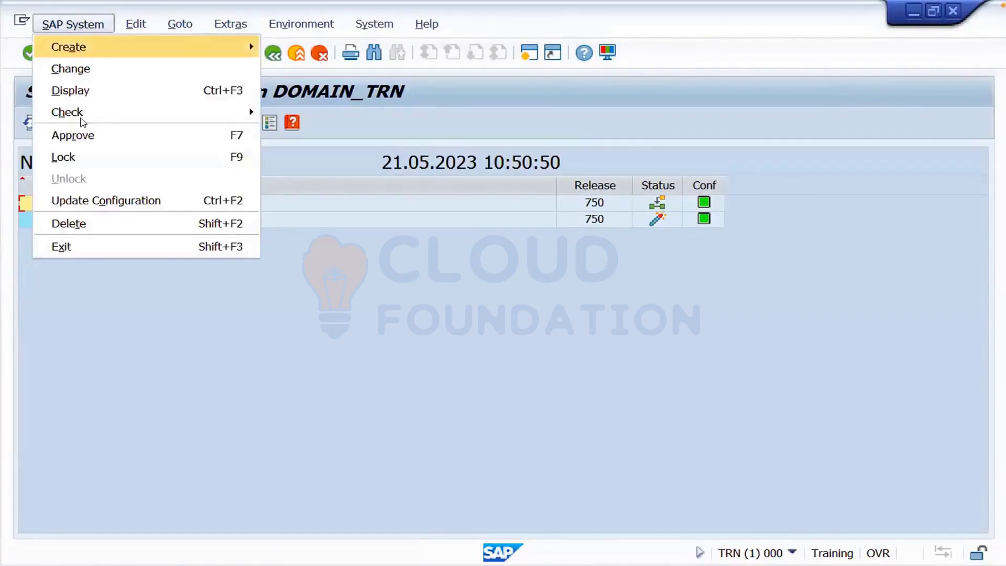
click(80, 136)
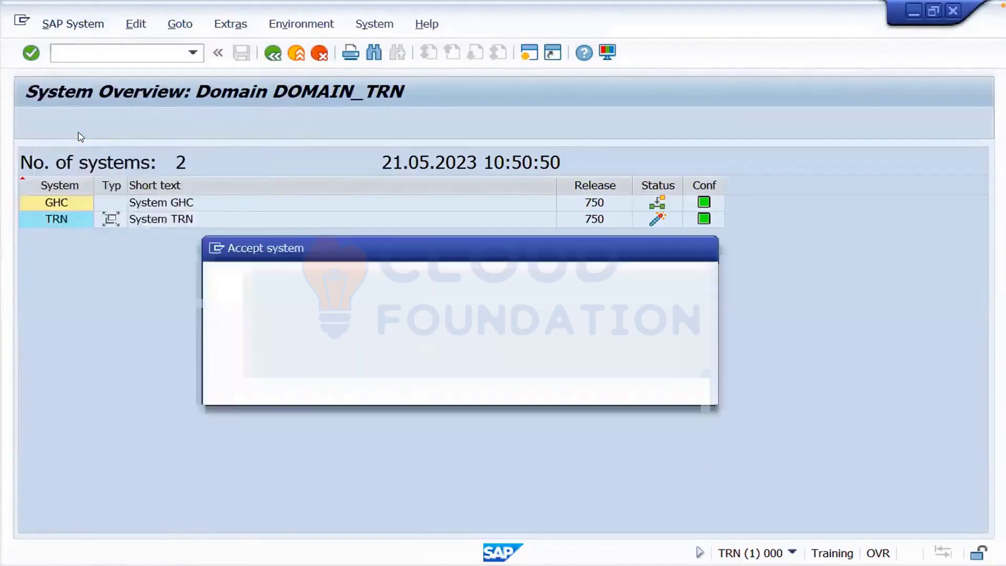
click(301, 388)
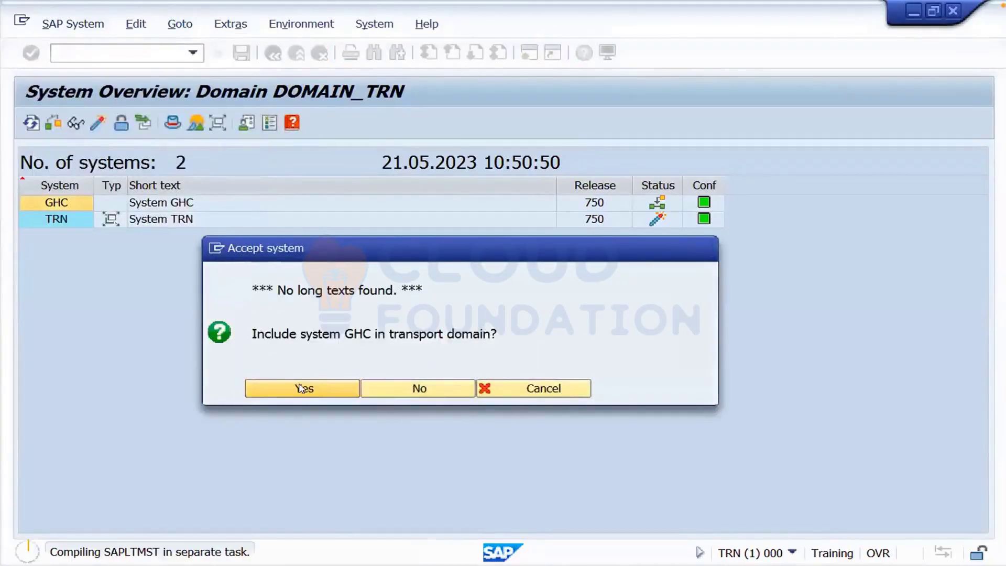
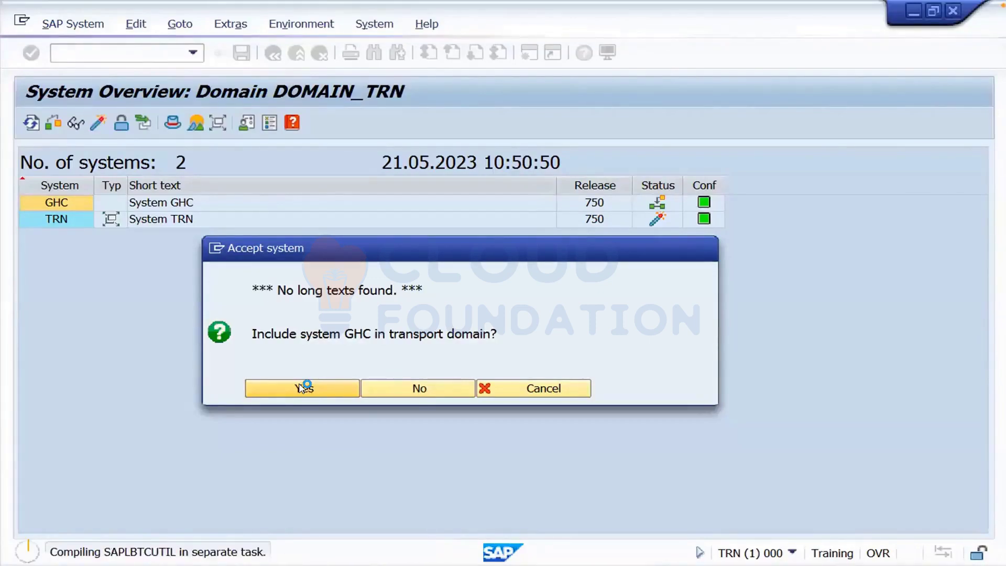
- Confirm including GHC in transport domain DOMAIN_TRN so GHC and TRN are both listed
click(304, 388)
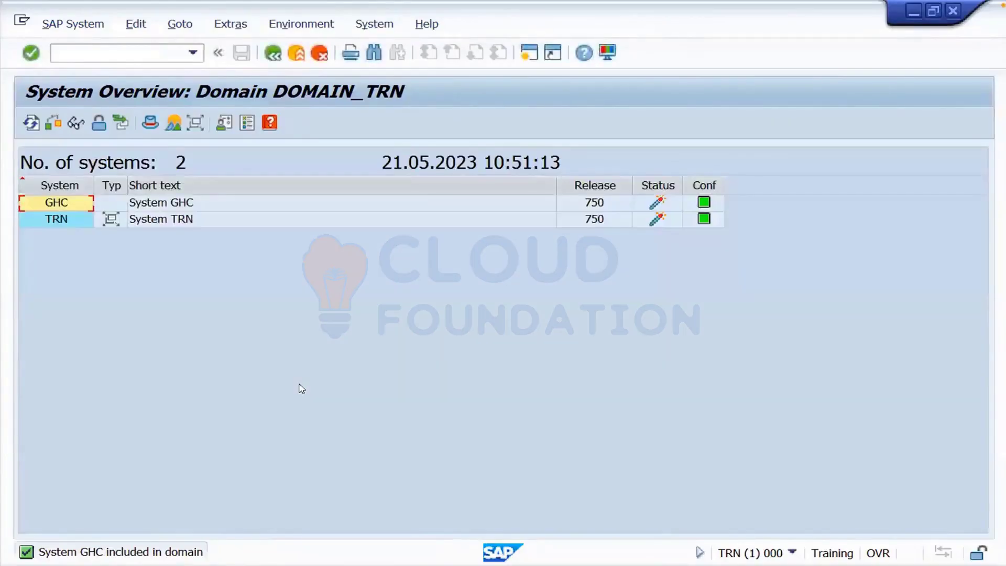
click(91, 31)
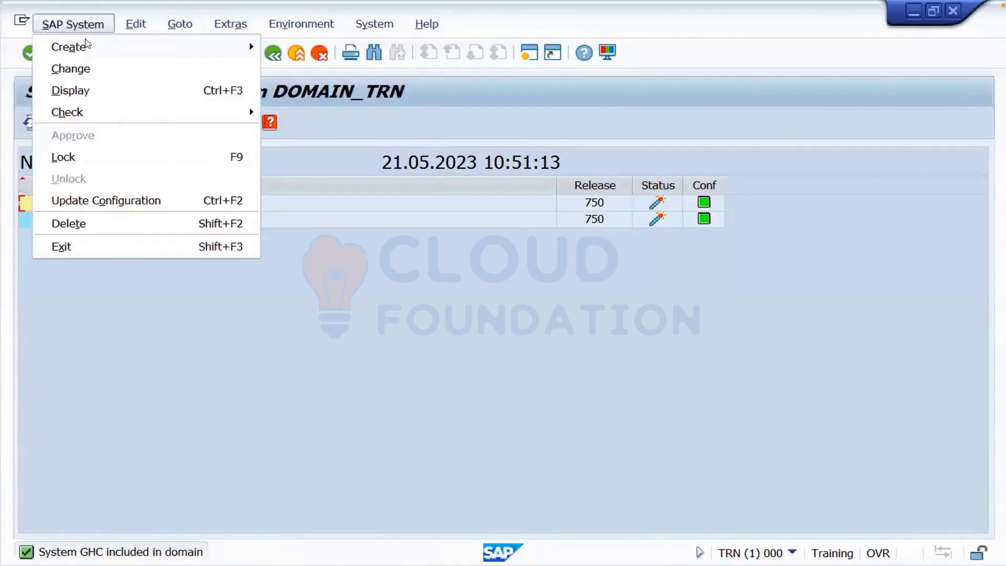
- Create virtual system PRD described as Production, save it and distribute the TMS configuration
mouse_move(241, 48)
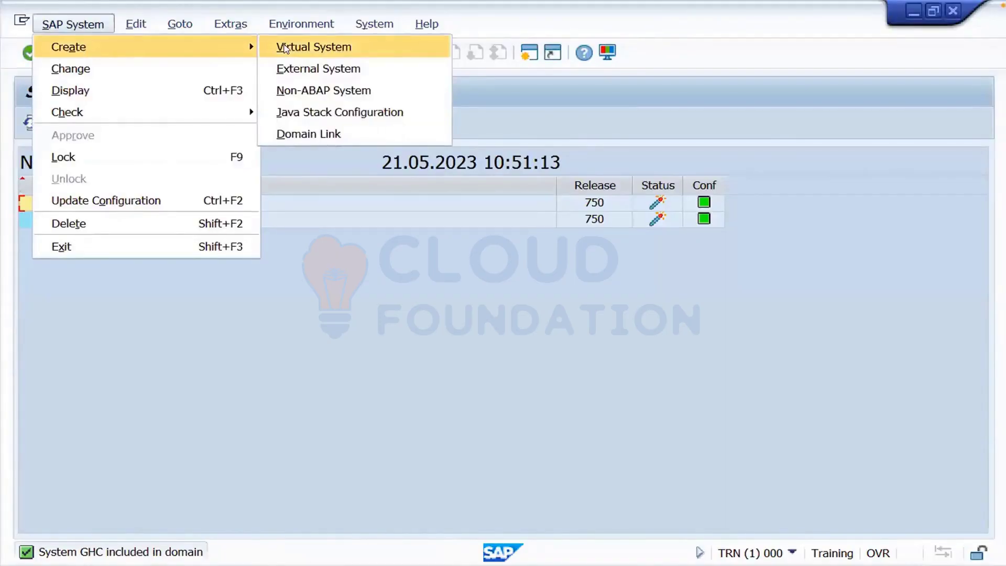
click(285, 49)
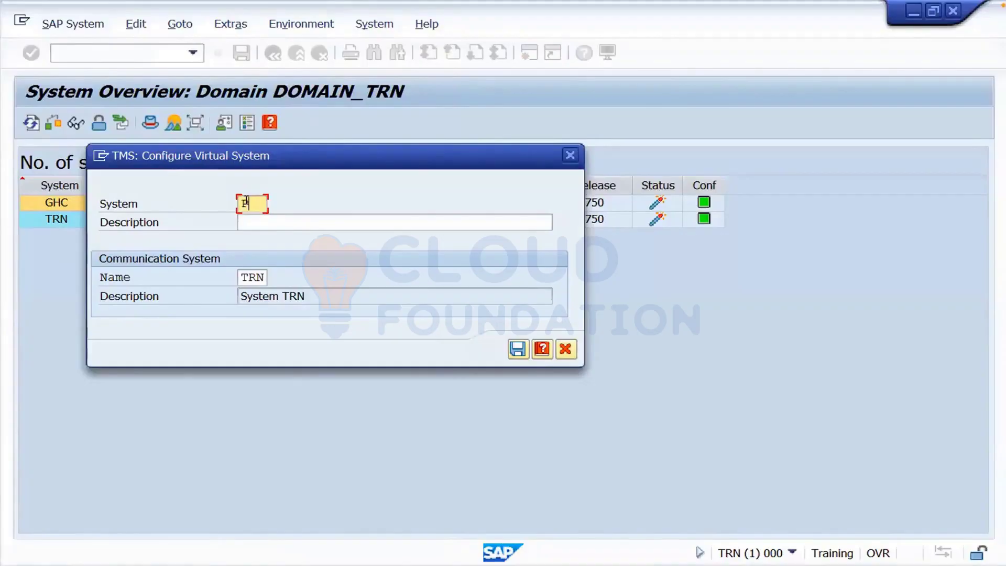
click(247, 222)
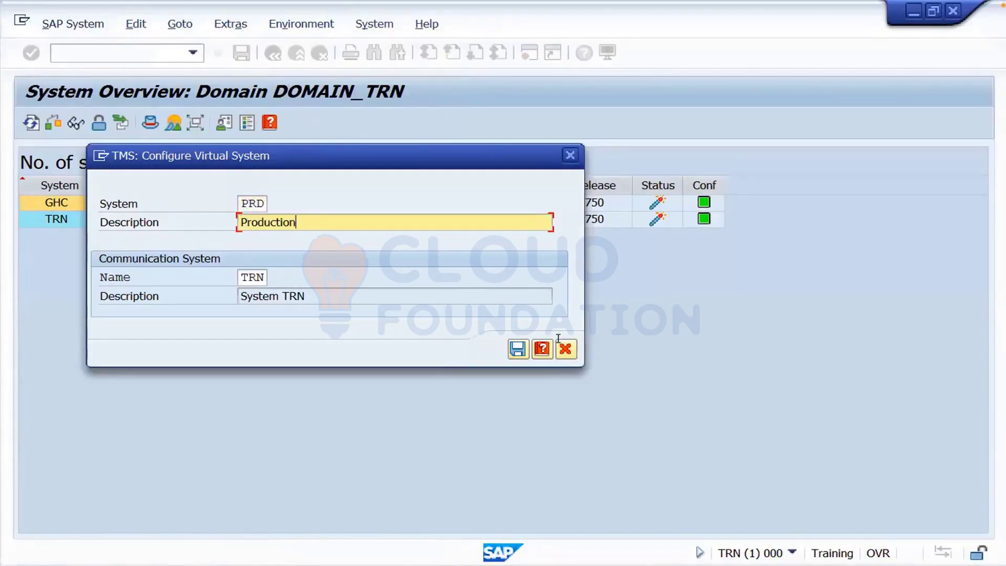
click(519, 354)
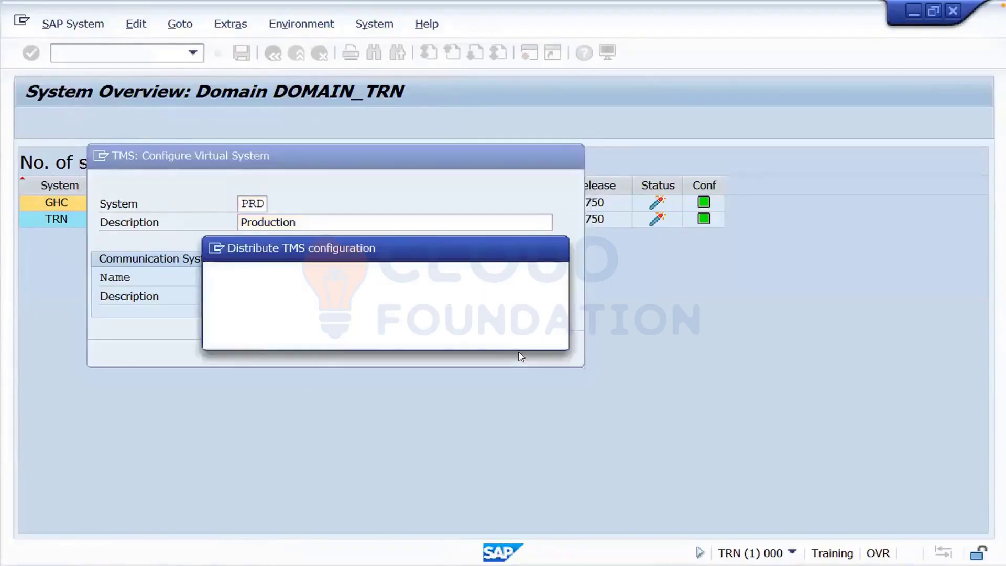
click(297, 334)
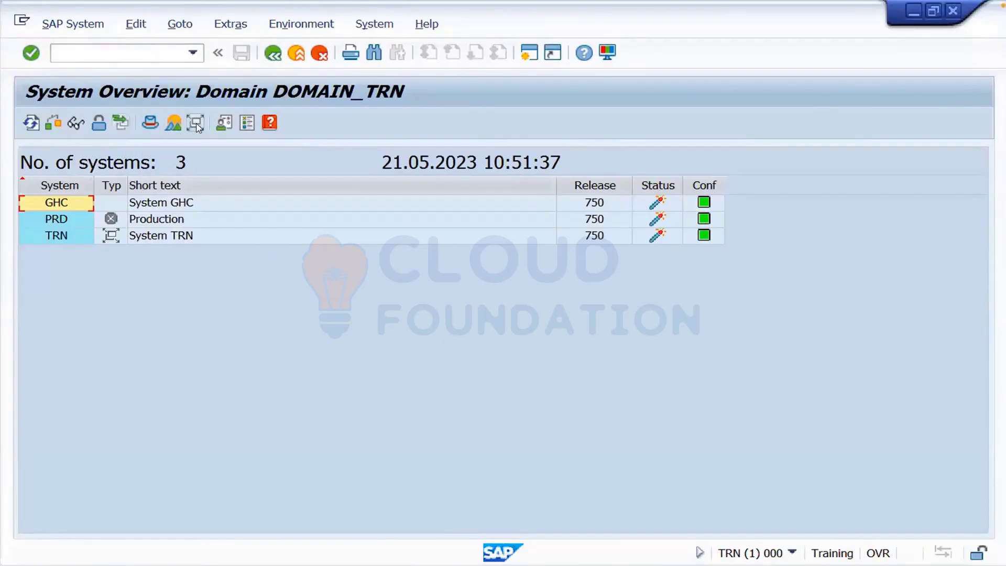
- Open Transport Routes in change mode and choose the standard Three Systems in Group configuration
click(273, 54)
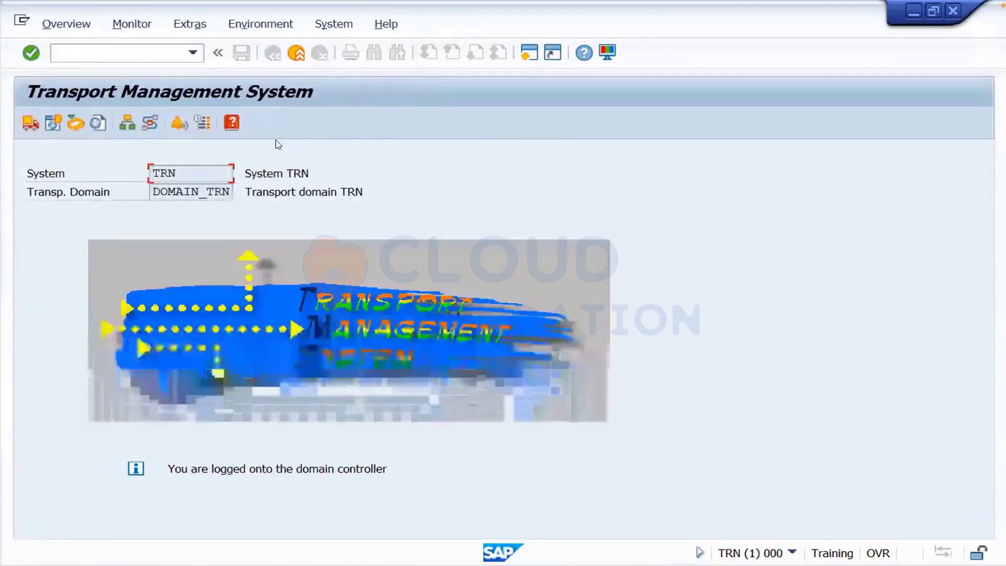
click(148, 128)
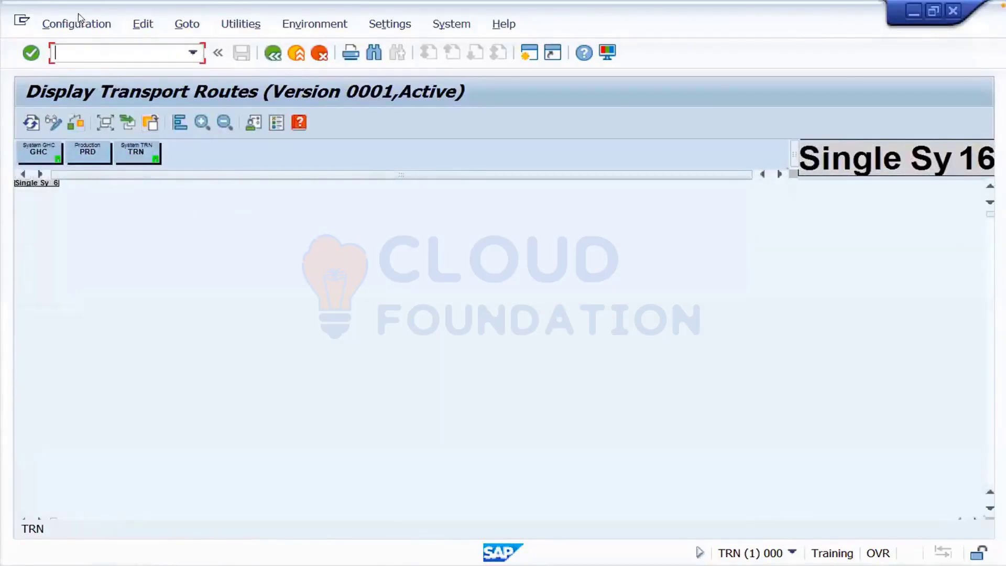
click(52, 123)
click(83, 29)
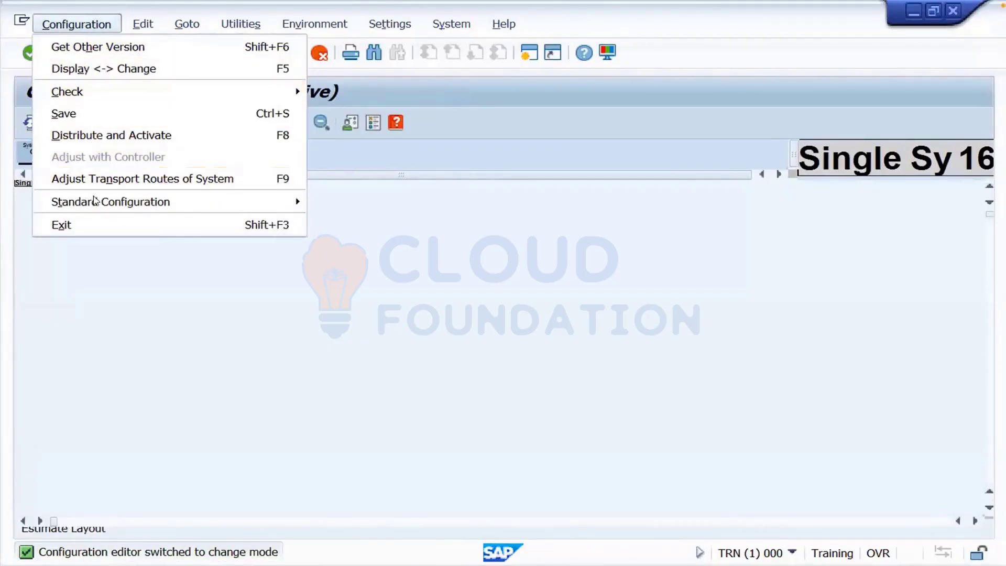
mouse_move(248, 207)
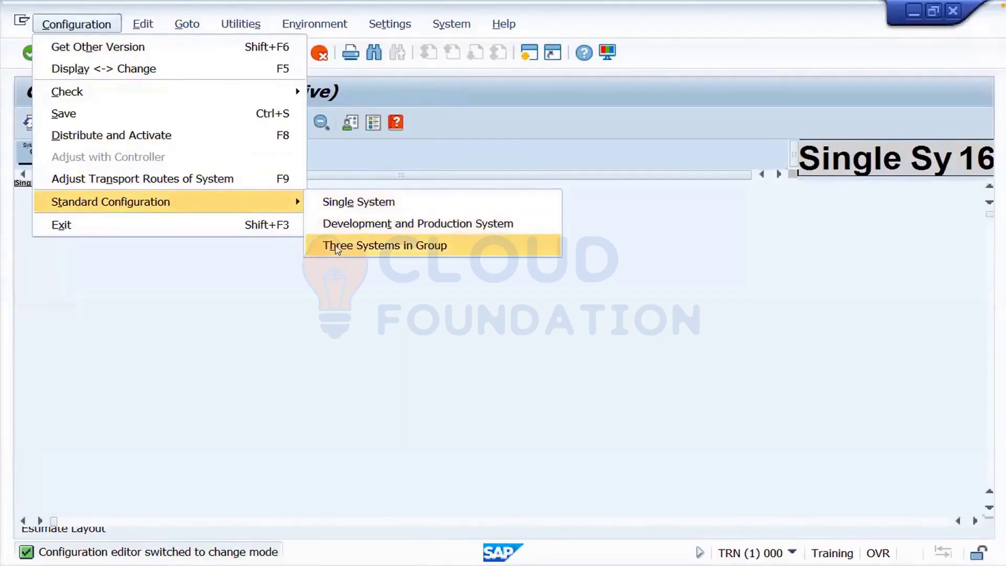
click(334, 248)
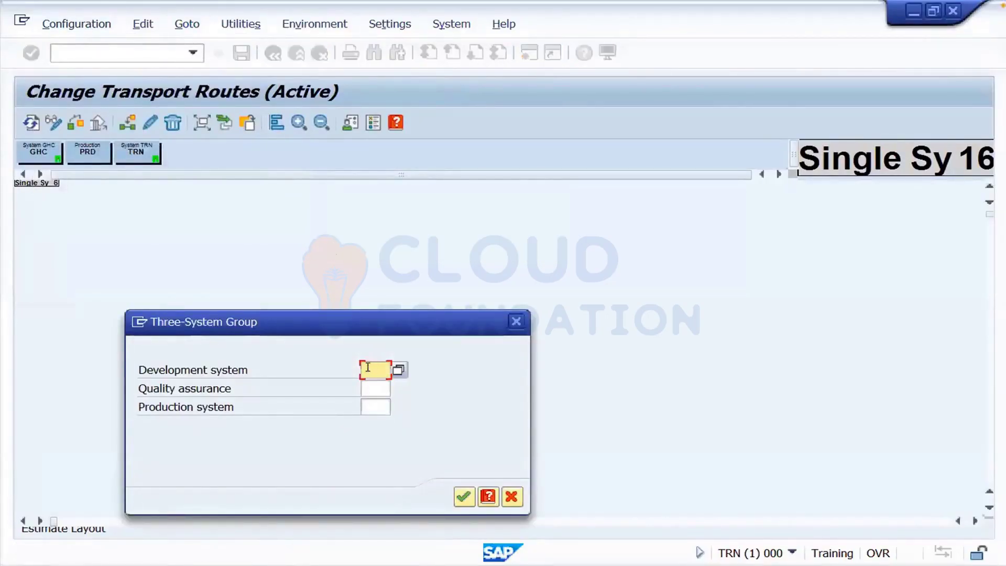
- Assign GHC as quality assurance and PRD as production system in the three-system group
text(G)
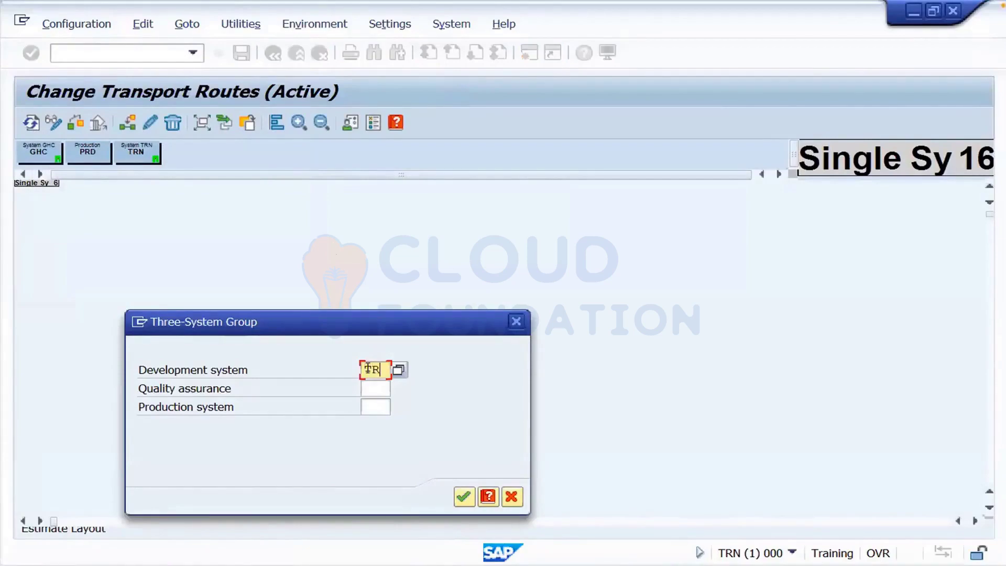
key(Tab)
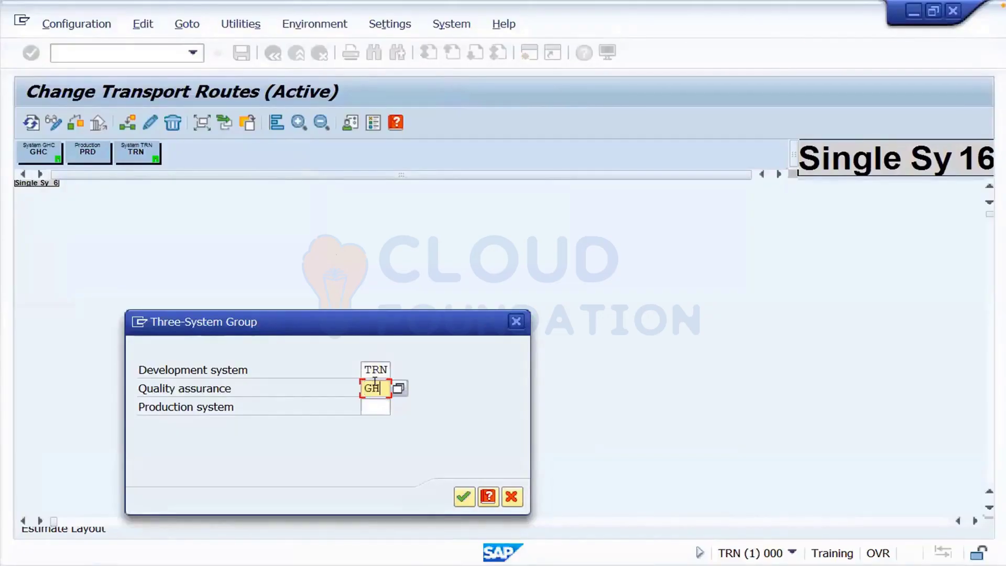
key(Tab)
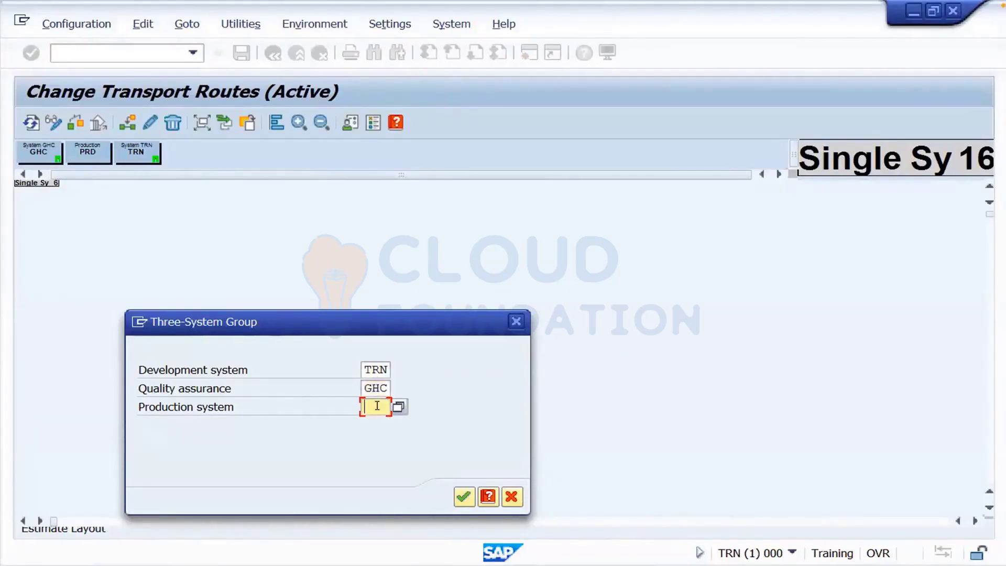
text(PRD)
click(464, 496)
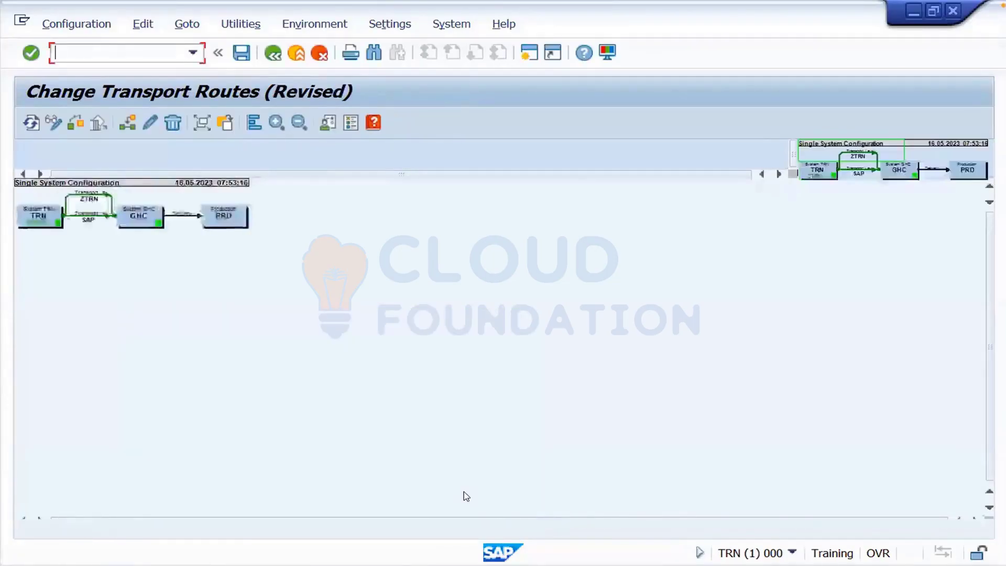
- Save the TRN→GHC→PRD route configuration, then distribute and activate it across all systems
click(272, 123)
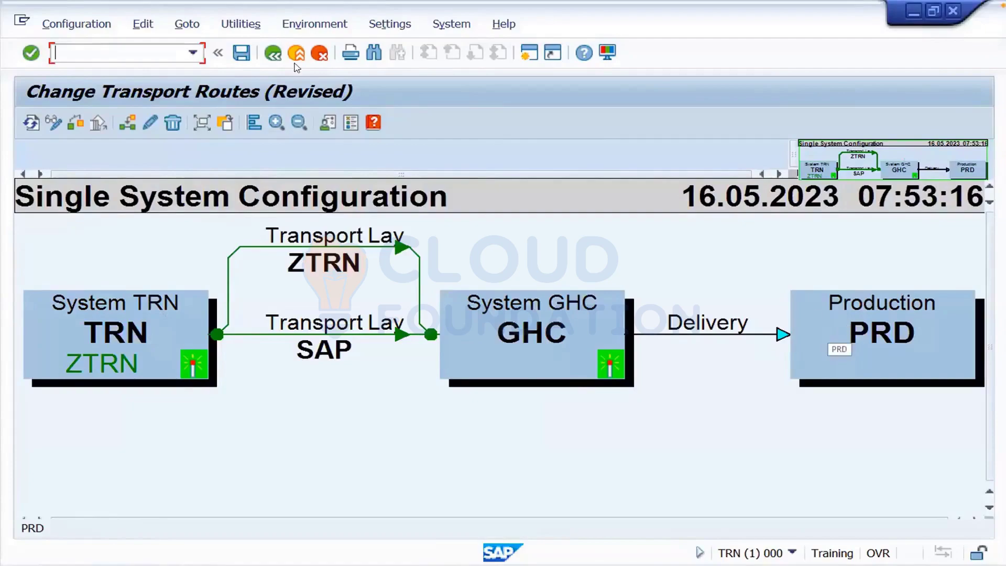
click(243, 53)
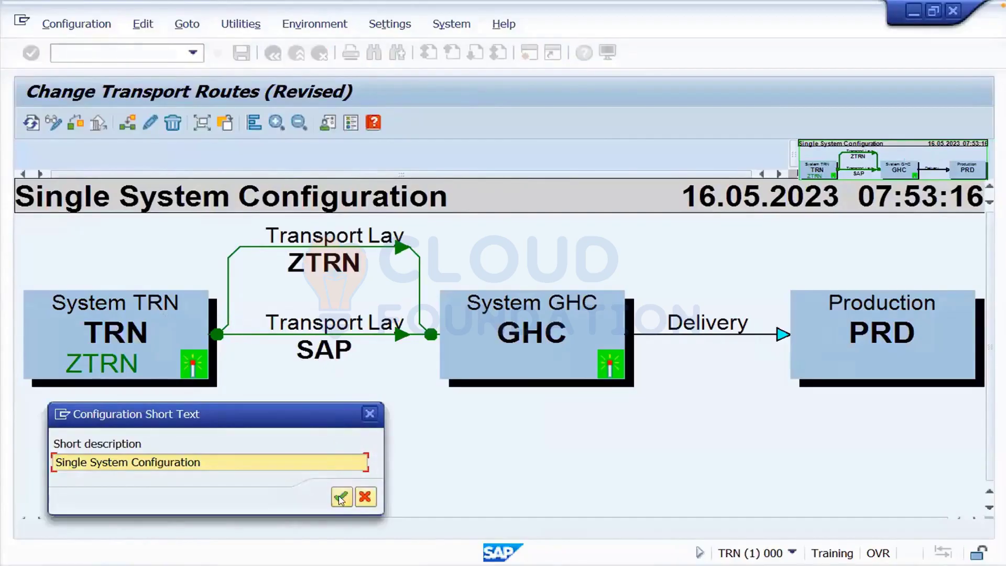
click(339, 498)
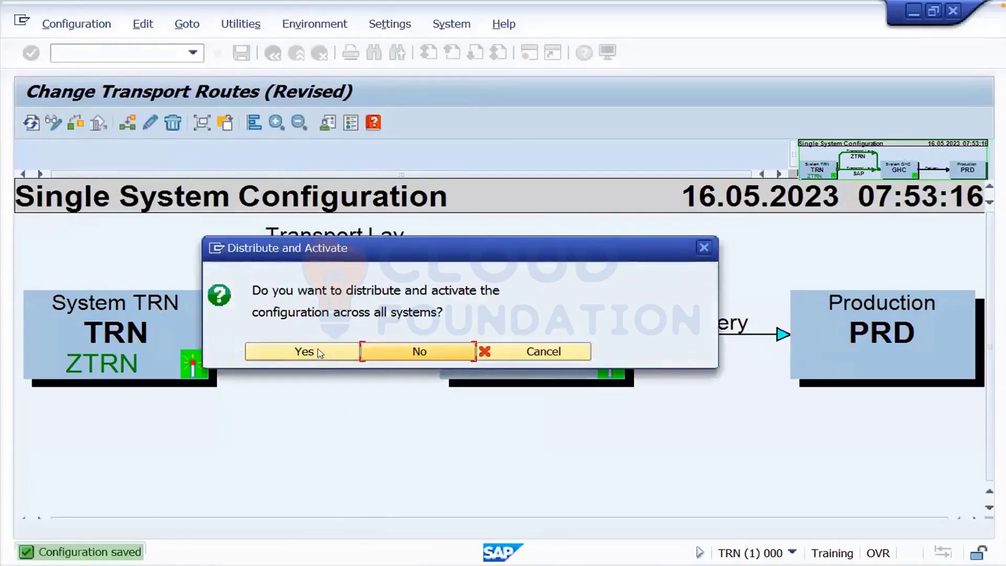
click(320, 352)
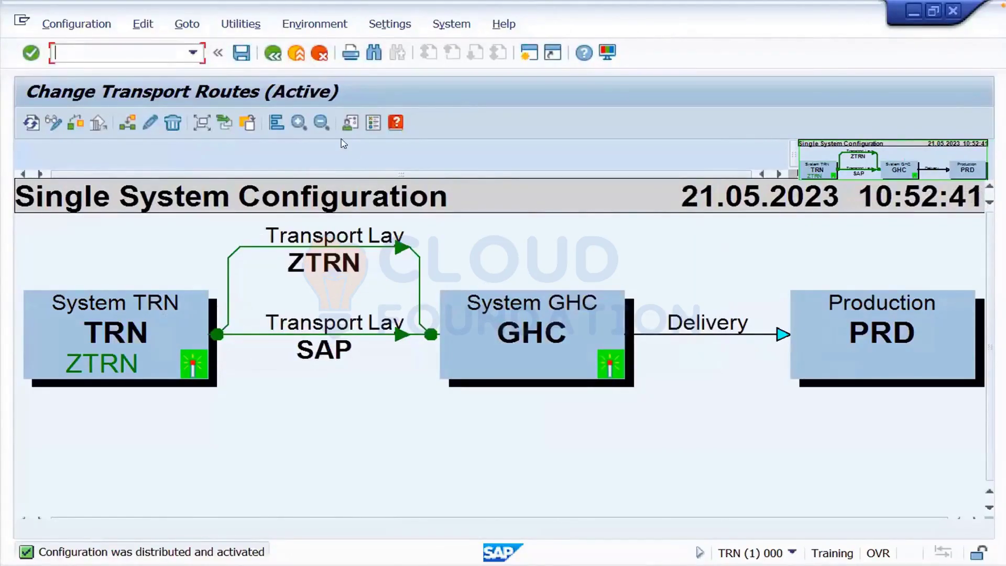
click(296, 57)
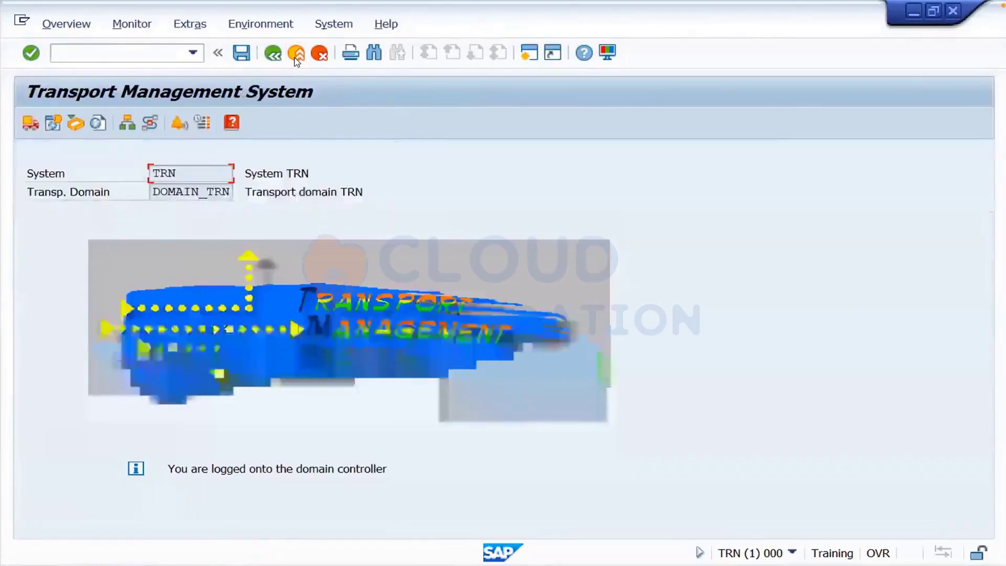
- Log on to system GHC client 001 from SAP Logon with the user and password
key(super+Tab)
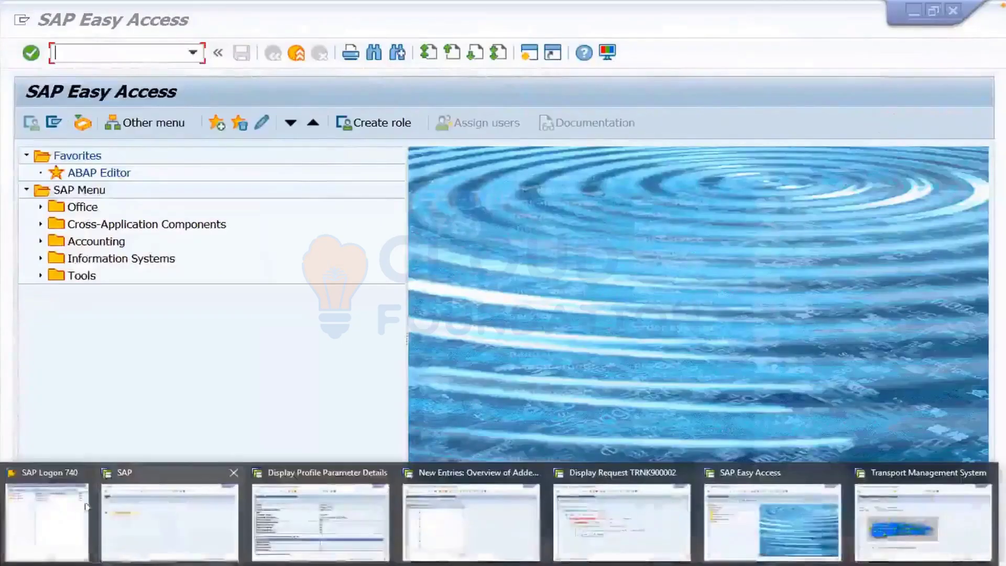
click(72, 513)
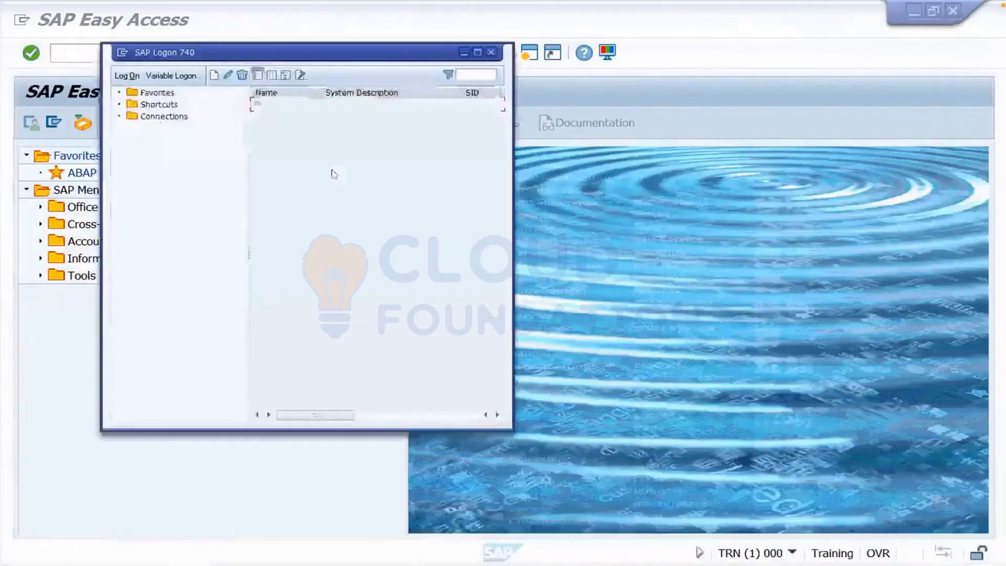
double_click(309, 103)
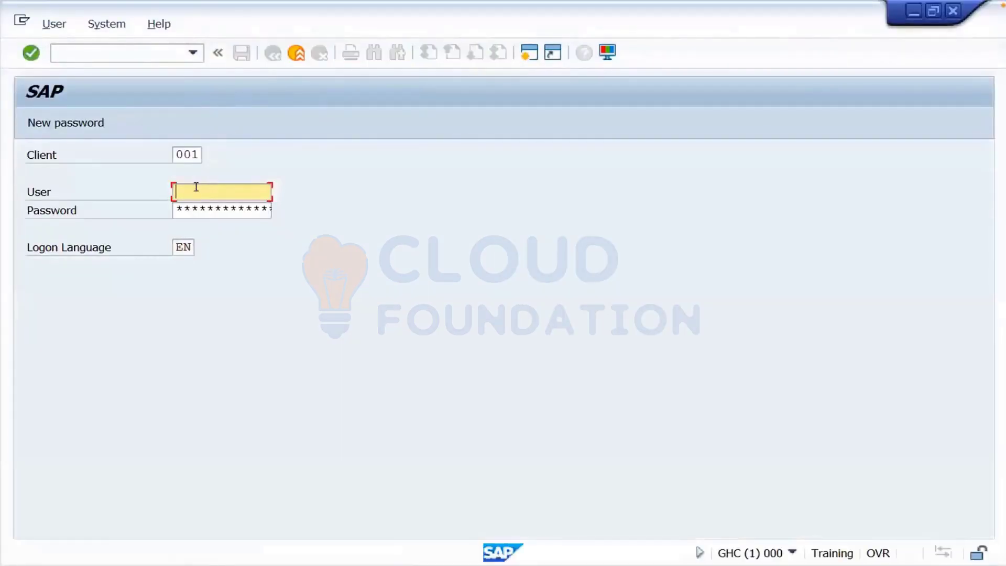
text(dic)
key(Tab)
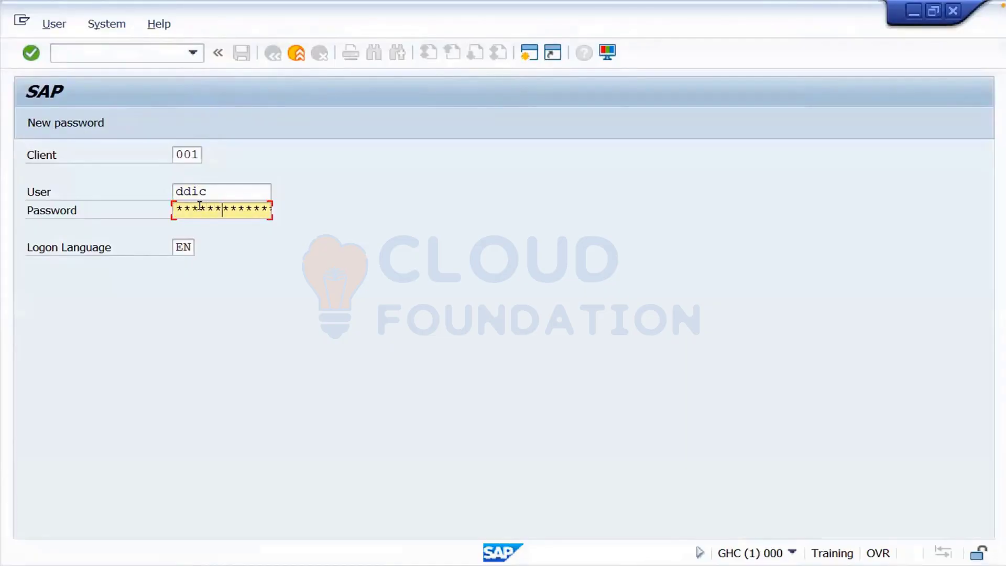
key(Return)
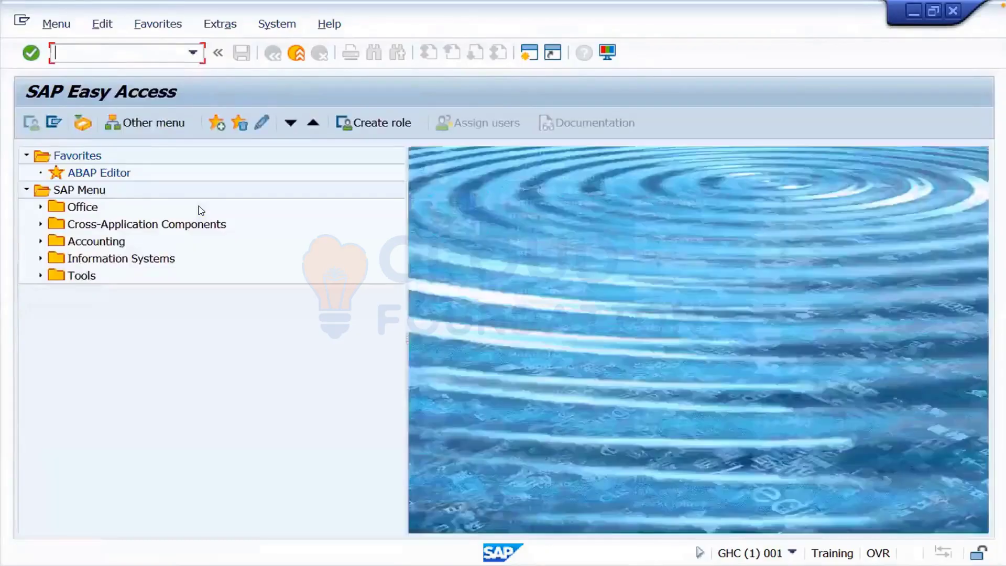
text(spro)
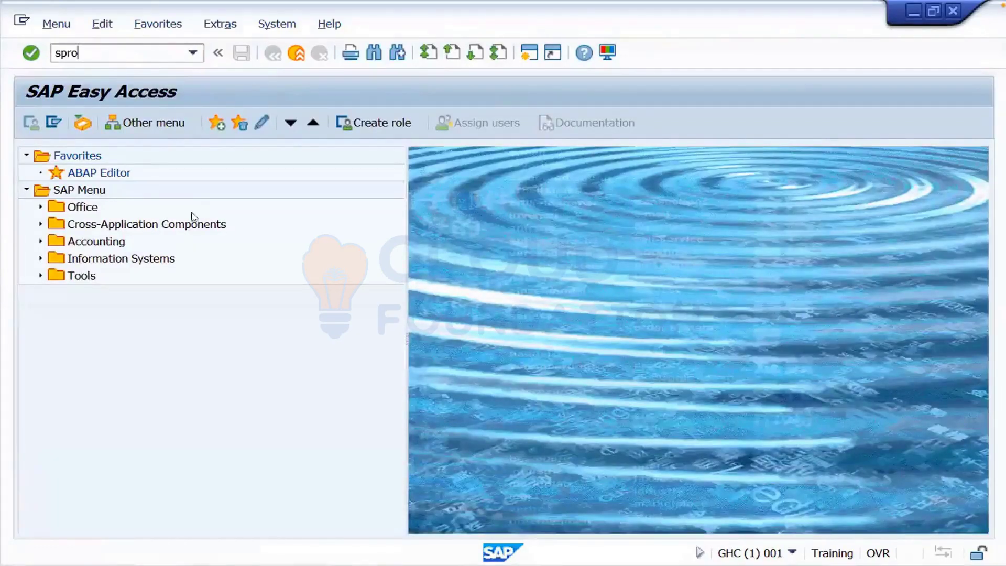
- Run SPRO and open Specify Countries under SAP NetWeaver > General settings > Set Countries for display
key(Return)
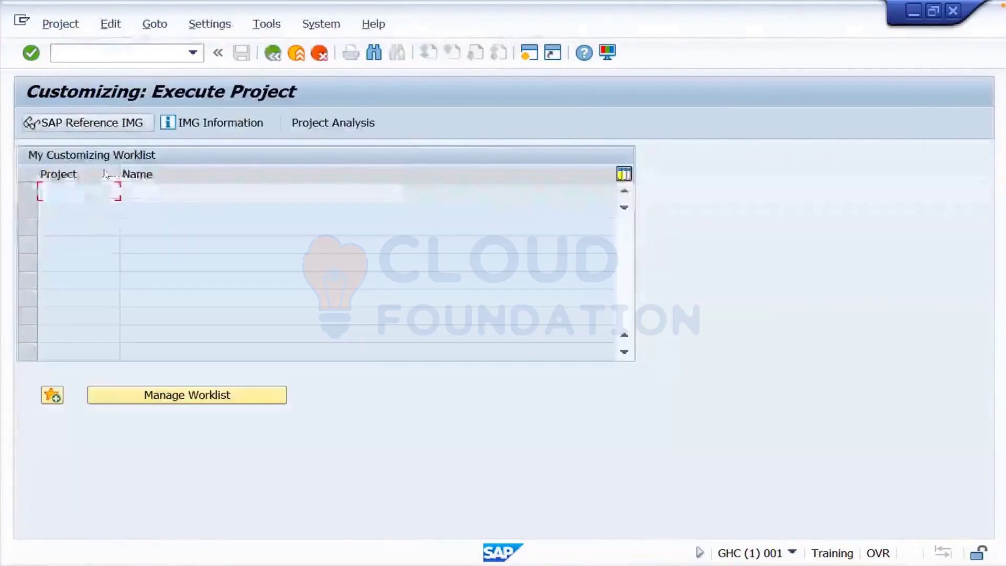
click(80, 121)
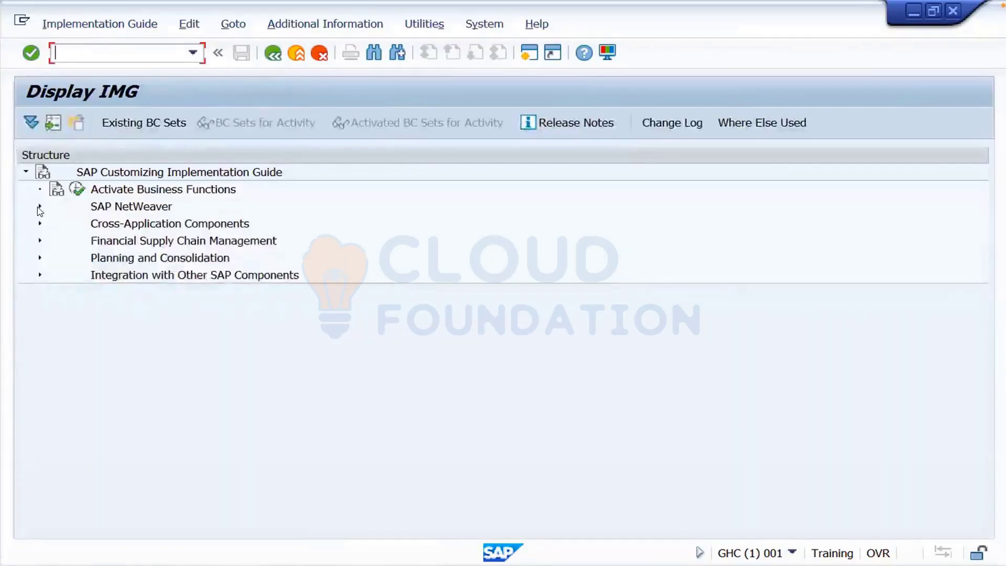
click(40, 207)
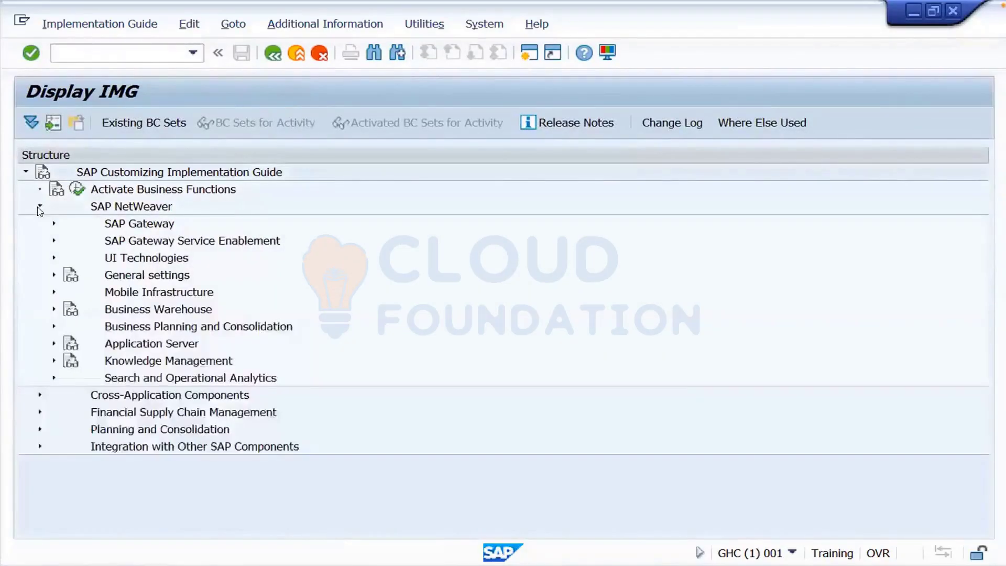
click(53, 275)
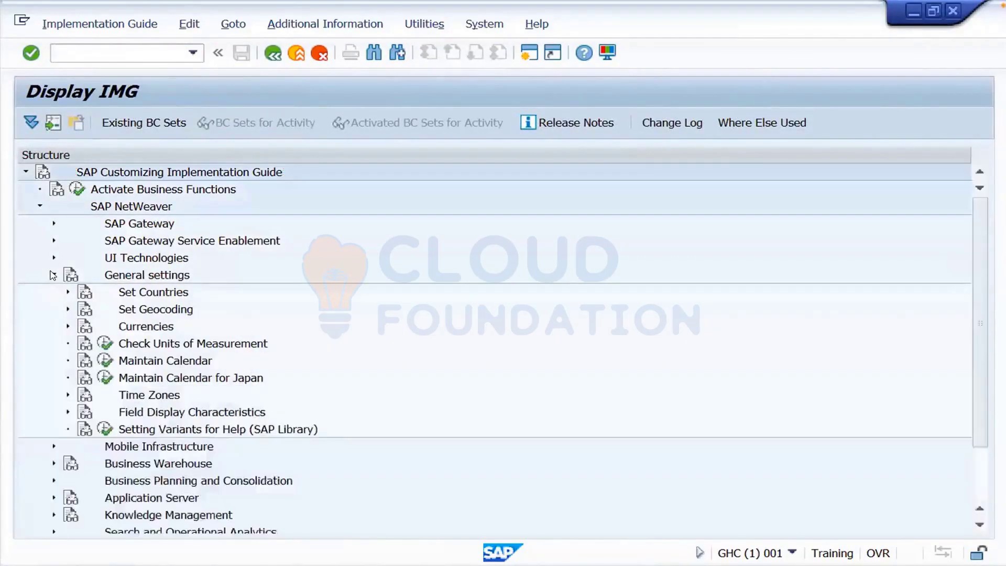
click(68, 292)
click(116, 310)
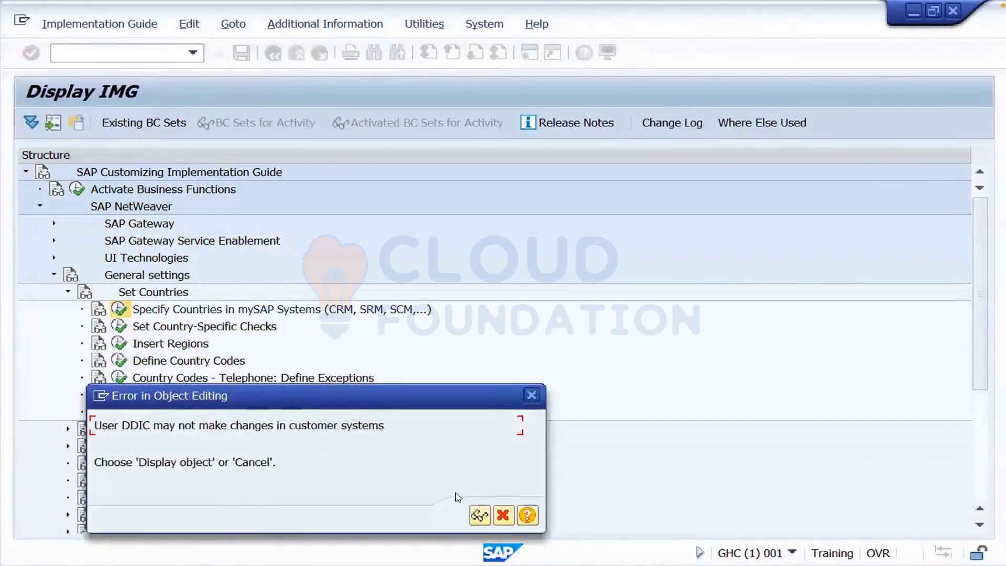
click(478, 516)
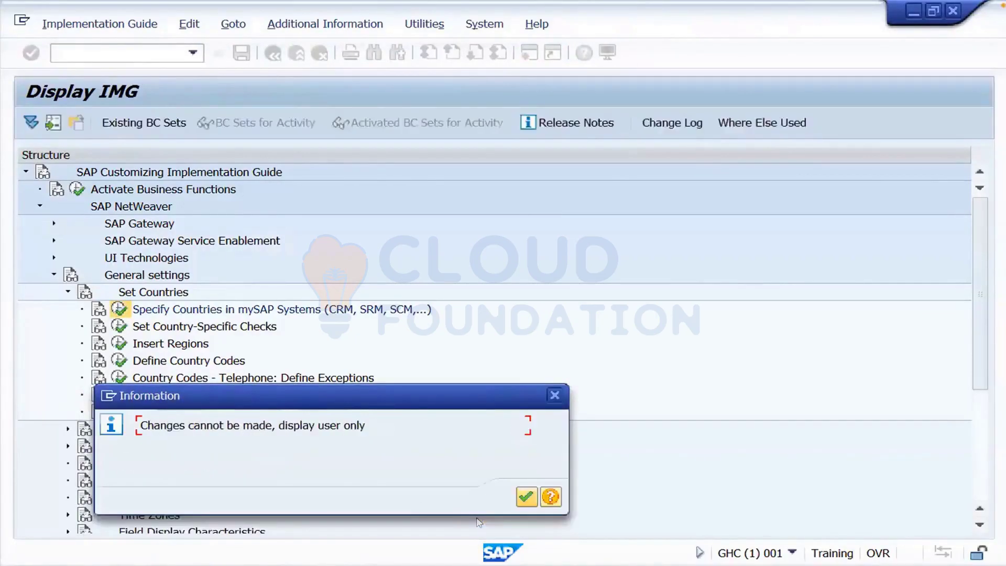
- Dismiss the display-only notice and open the Global Parameters of Countries table
click(526, 496)
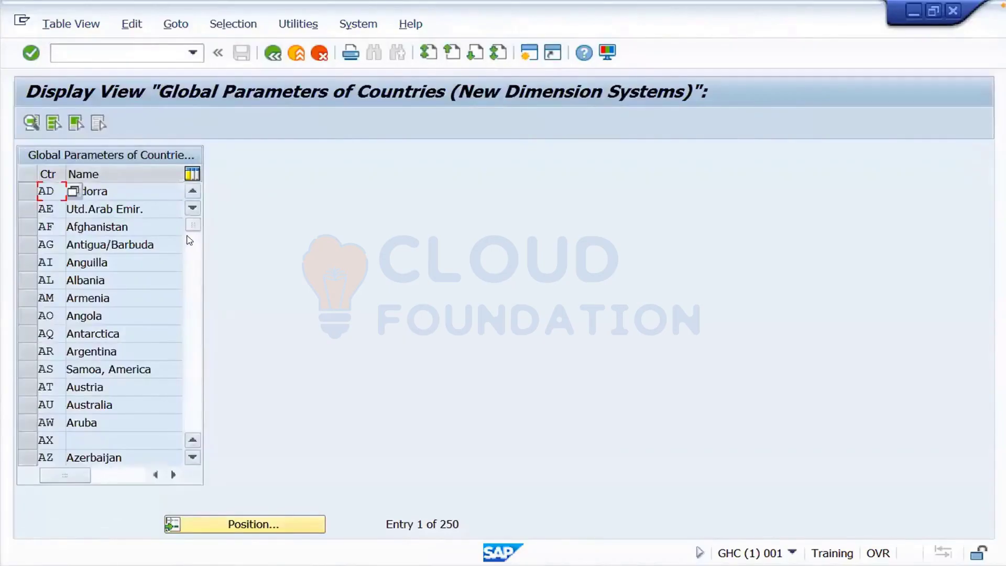
click(189, 287)
drag(193, 237, 193, 287)
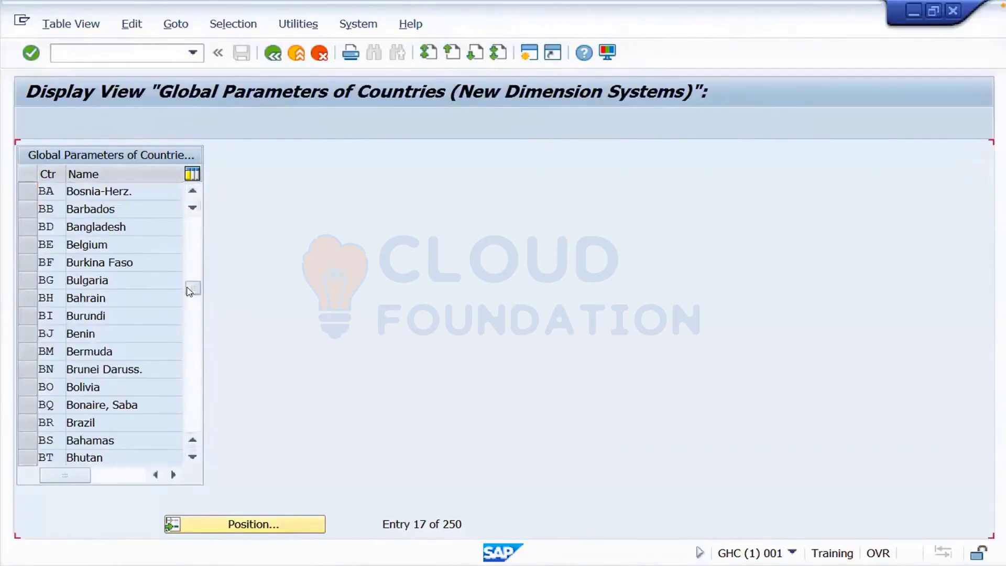
click(188, 347)
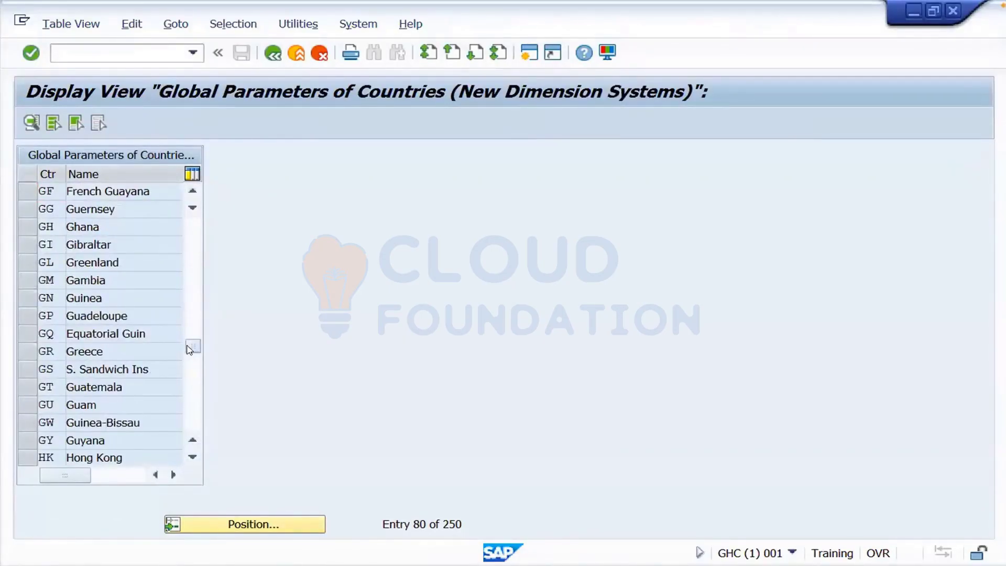
click(186, 361)
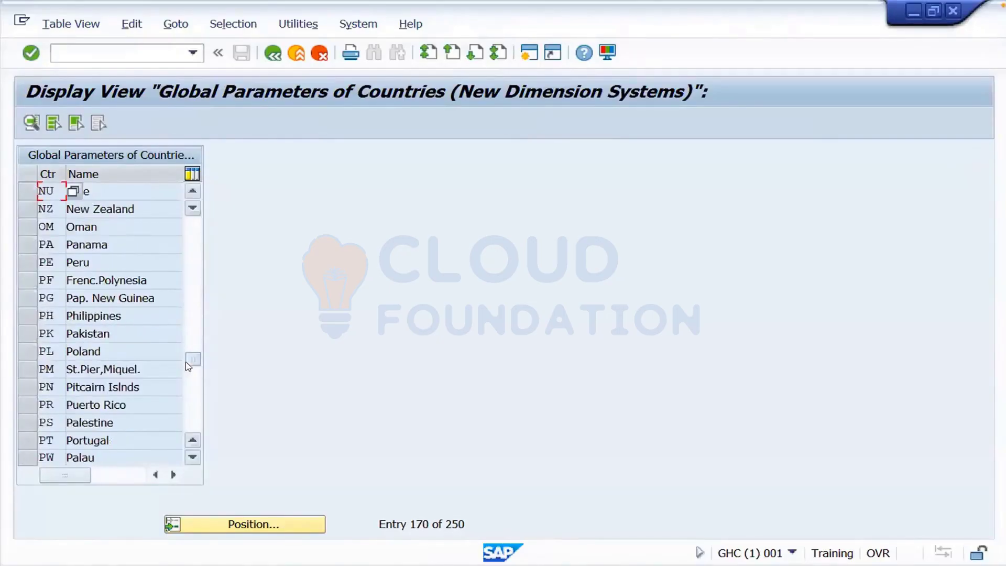
drag(187, 367, 187, 372)
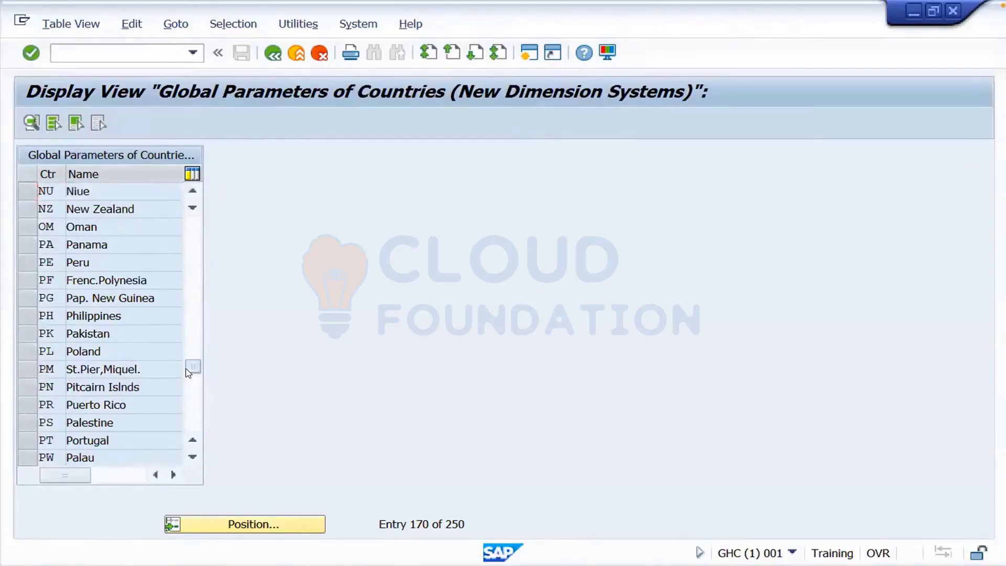
- Scroll the country table down to the entries beginning with S
click(191, 459)
click(192, 459)
click(192, 459)
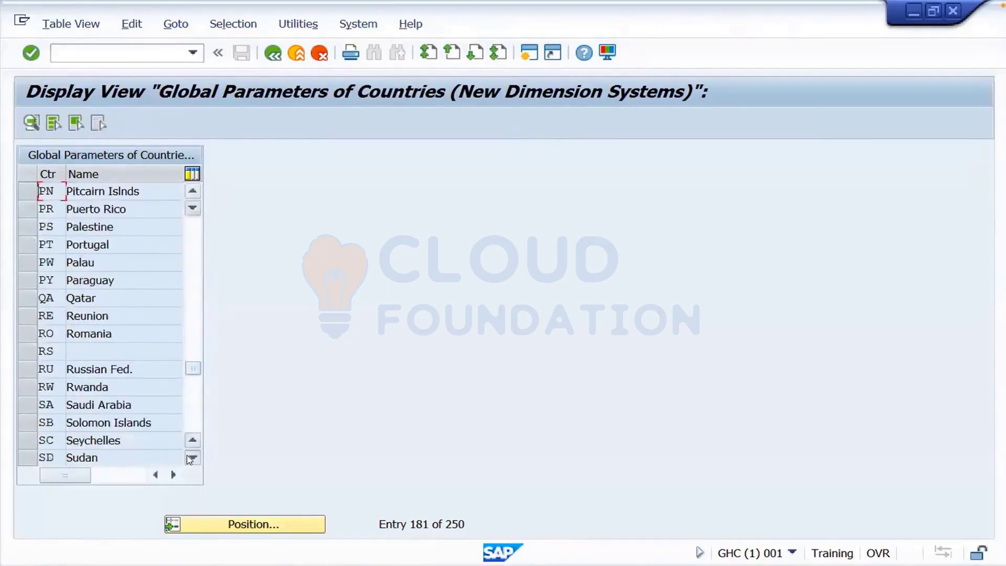
click(192, 459)
click(192, 459)
click(192, 459)
click(192, 459)
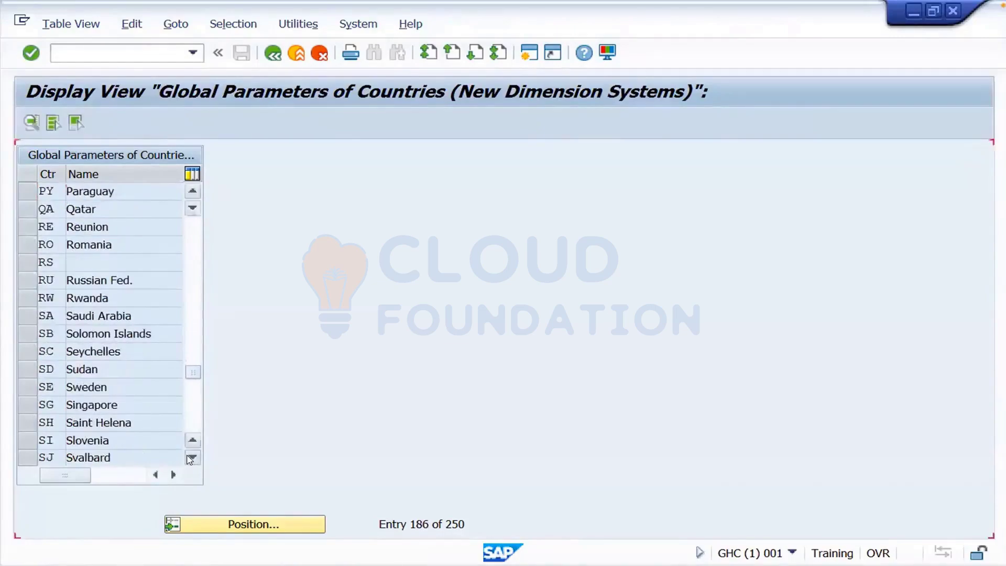
click(191, 458)
click(191, 459)
click(192, 459)
click(192, 458)
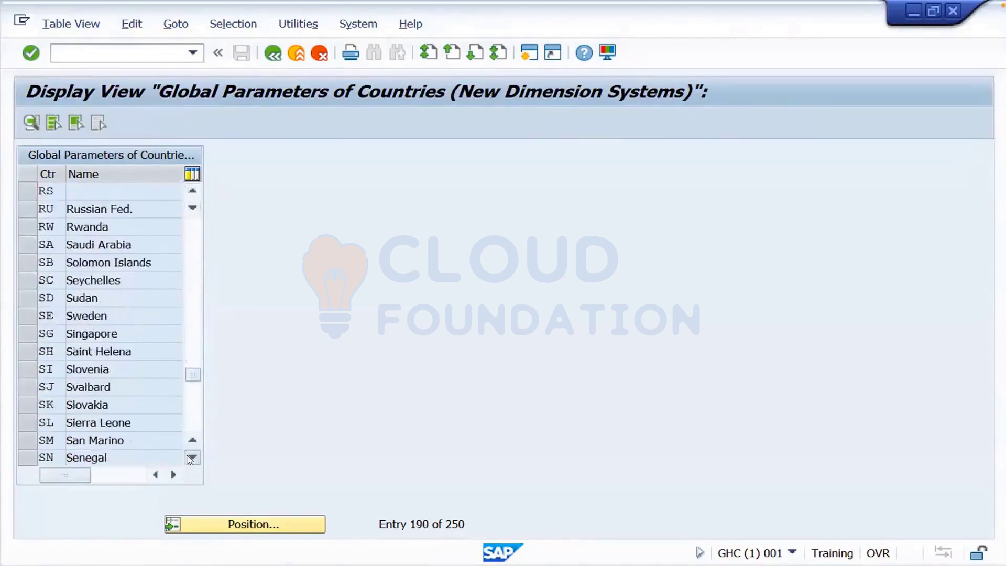
click(191, 459)
click(192, 458)
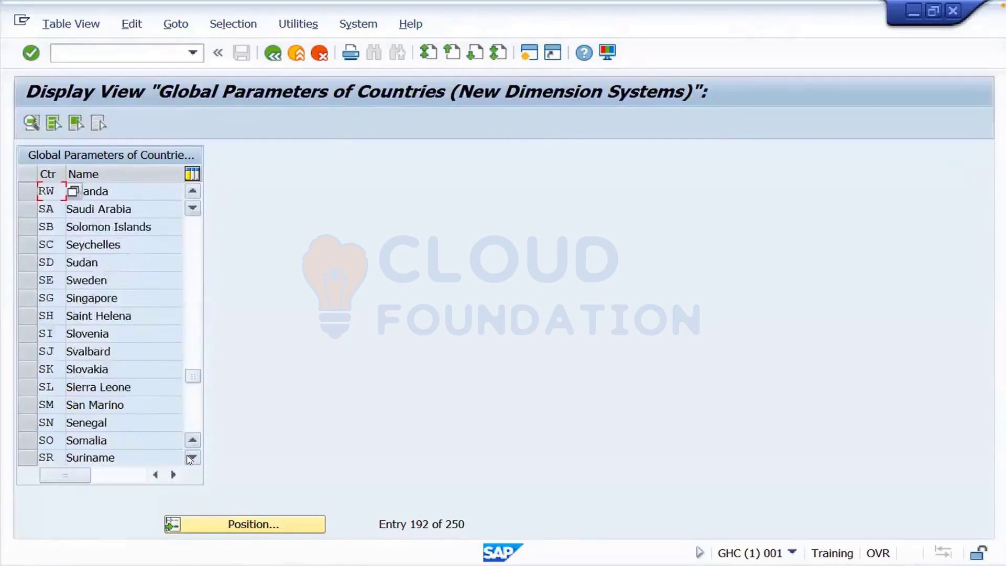
click(191, 458)
click(191, 459)
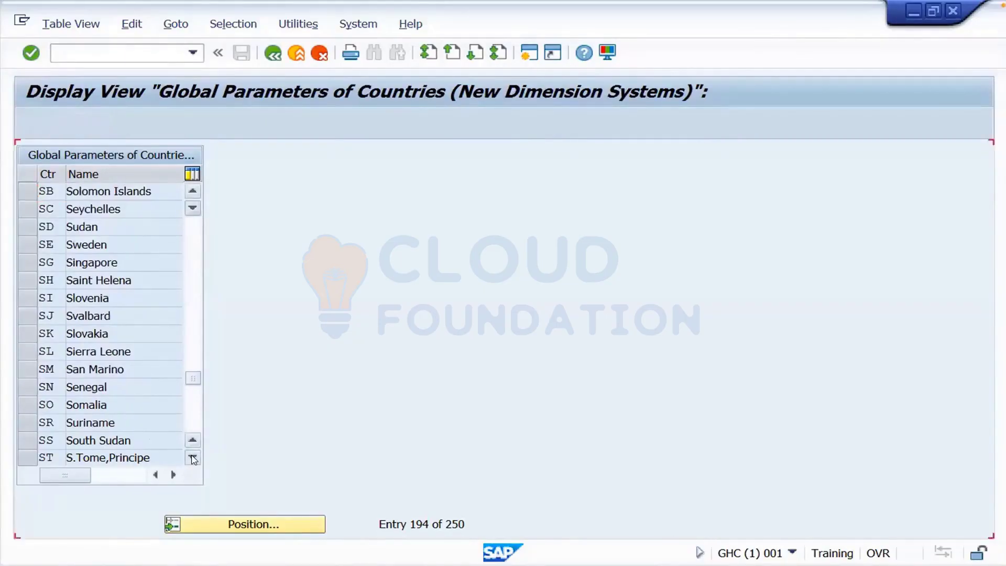
click(193, 458)
click(193, 458)
click(193, 459)
scroll(106, 451, down, 1)
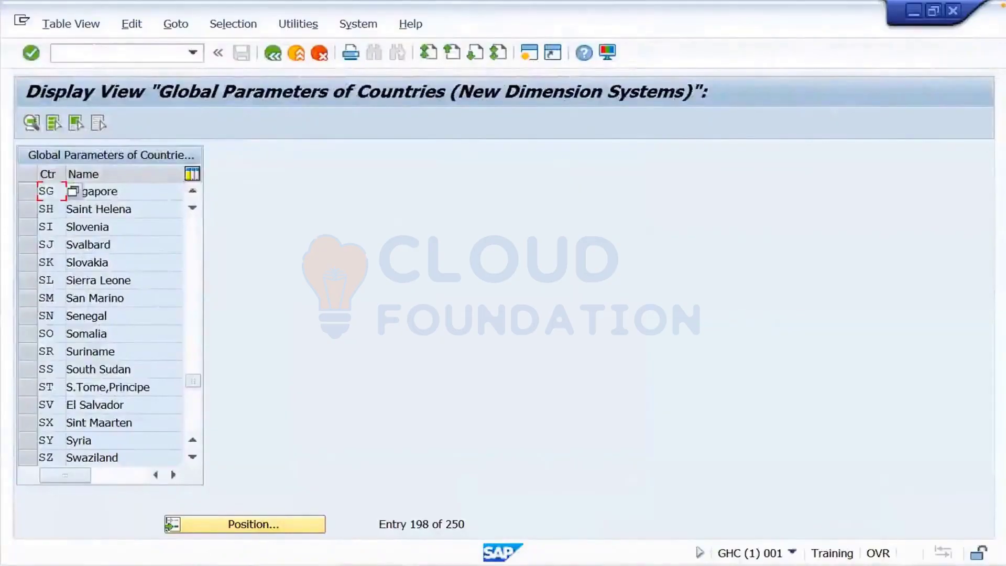
- Return to the SAP window displaying transport request TRNK900002
mouse_move(550, 563)
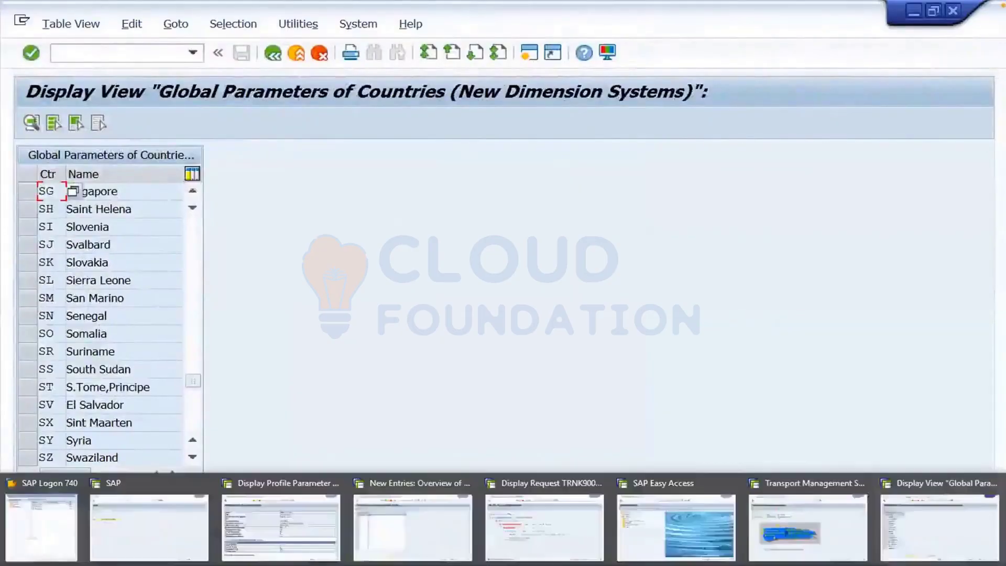
click(547, 492)
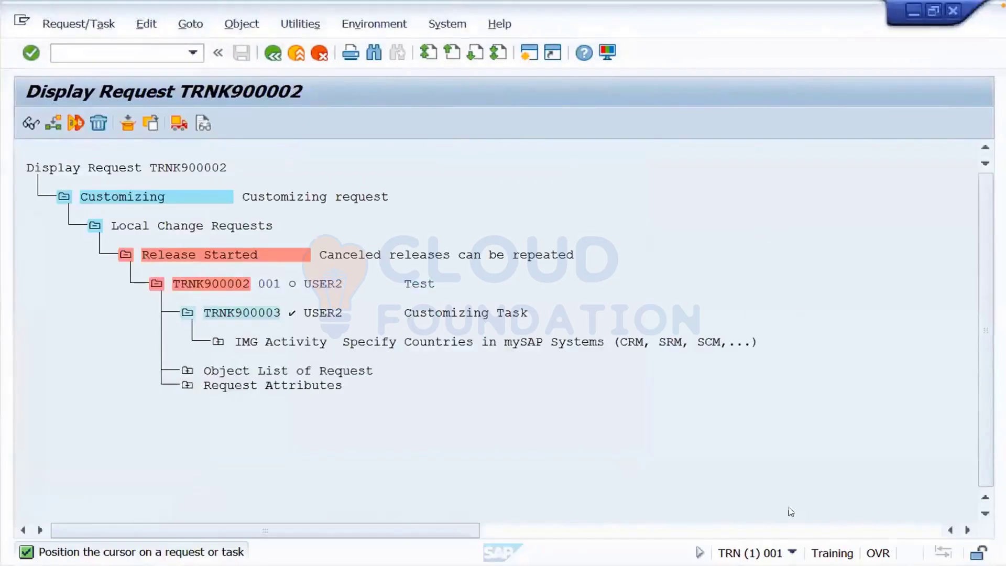
- Release transport request TRNK900002 directly
click(218, 288)
click(218, 289)
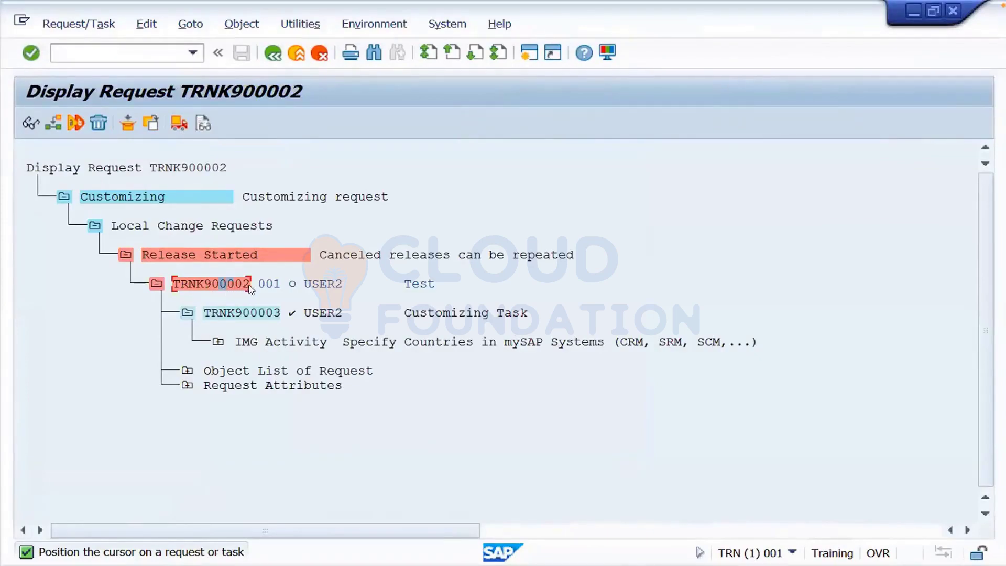
click(179, 124)
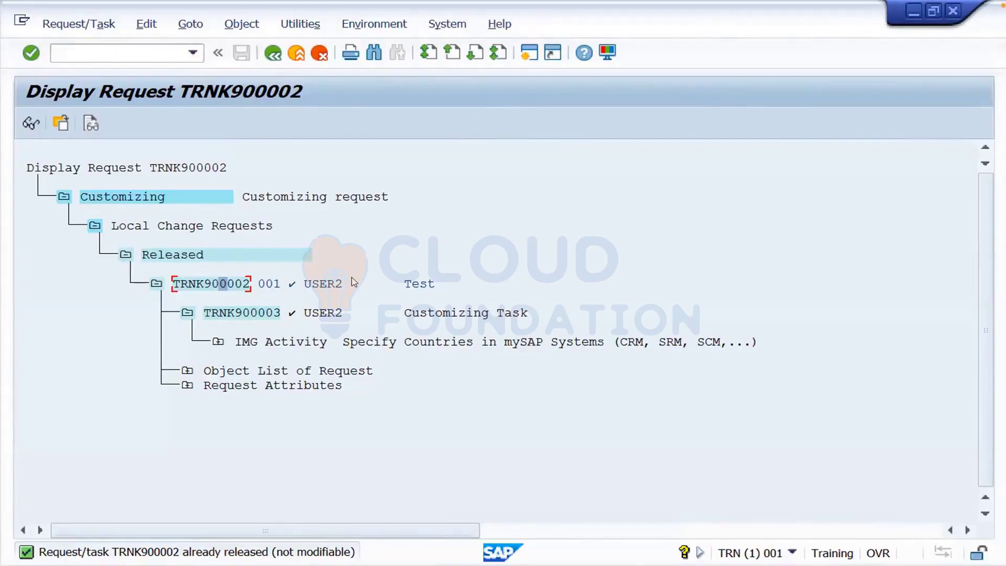
- Start the Transport Management System with /nSTMS
click(134, 50)
text(/nstms)
key(Return)
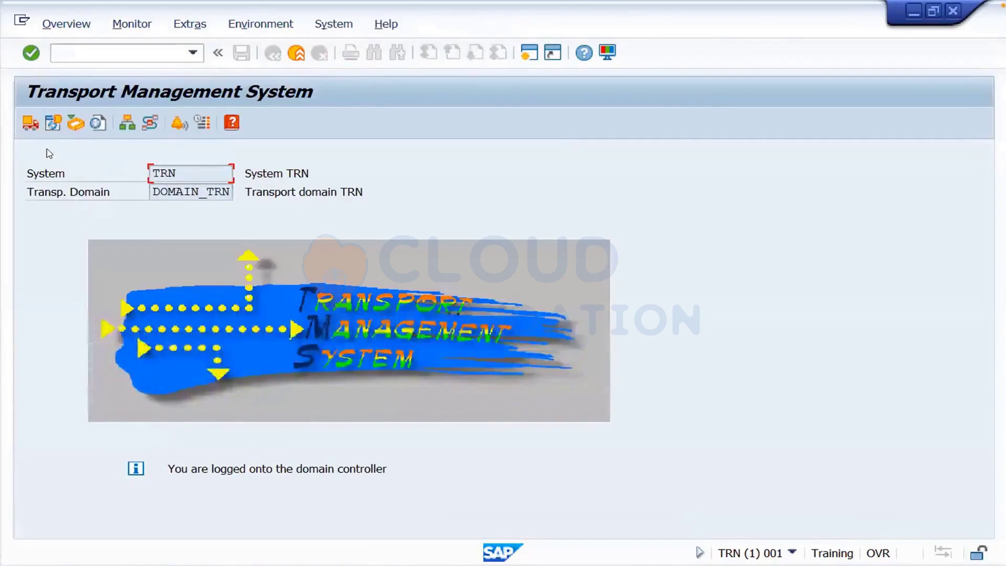
- Open the GHC import queue from Import Overview and refresh it, still showing 0 requests
click(28, 123)
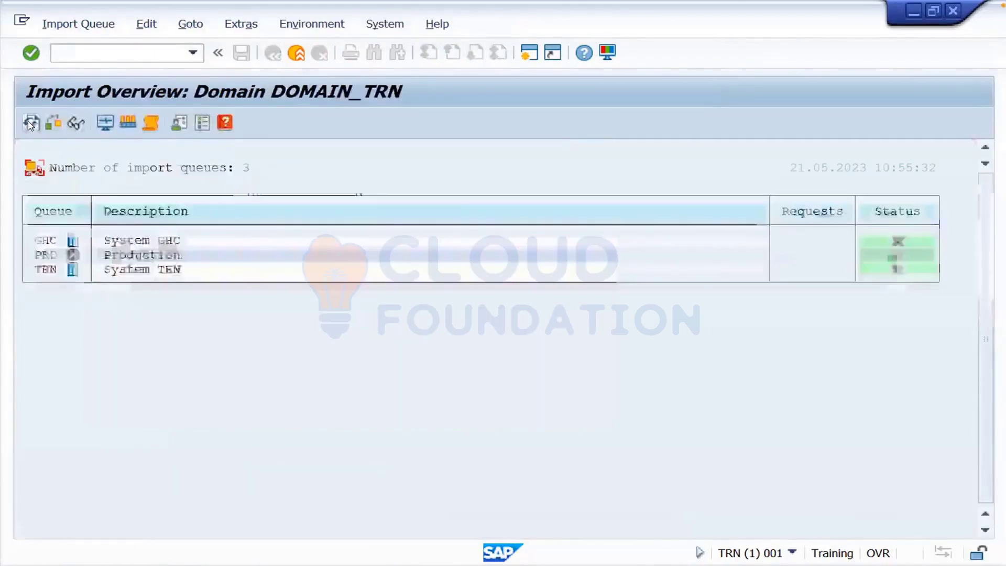
double_click(47, 242)
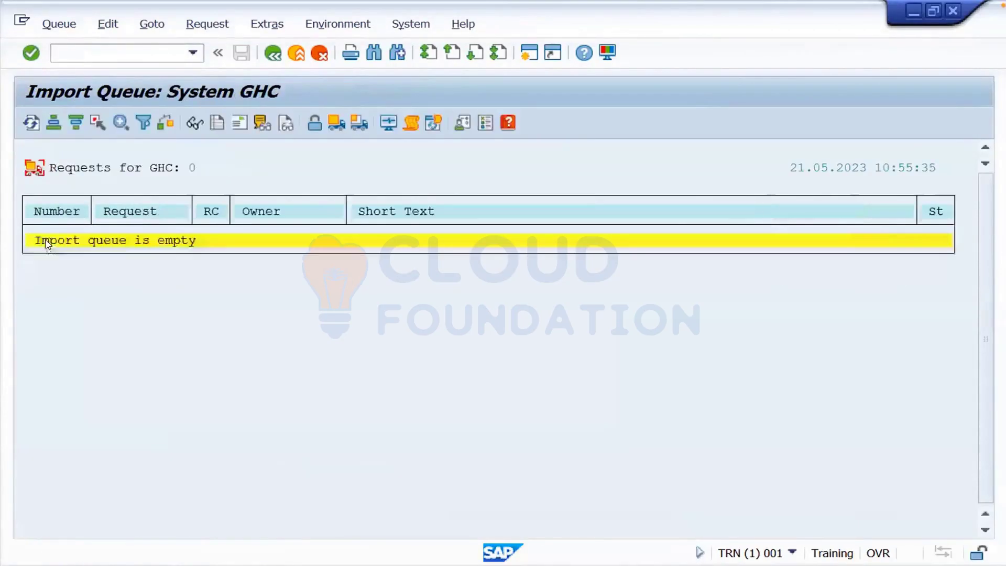
click(31, 124)
mouse_move(173, 558)
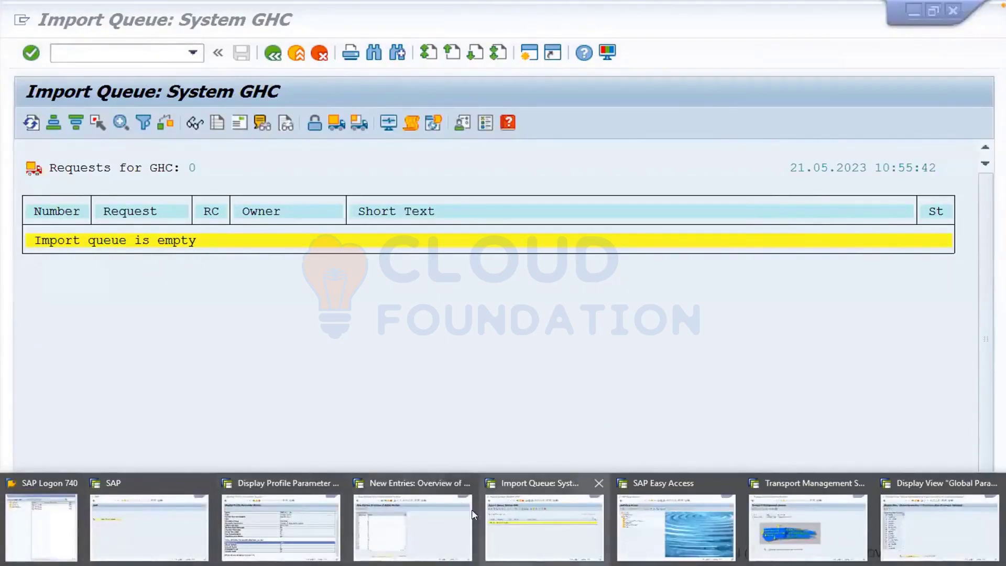
click(563, 521)
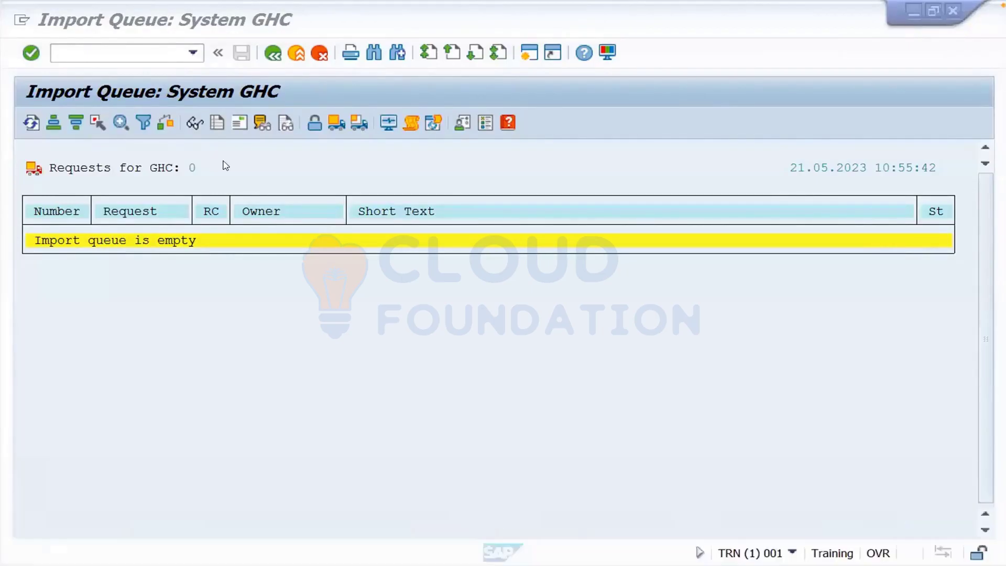
click(114, 48)
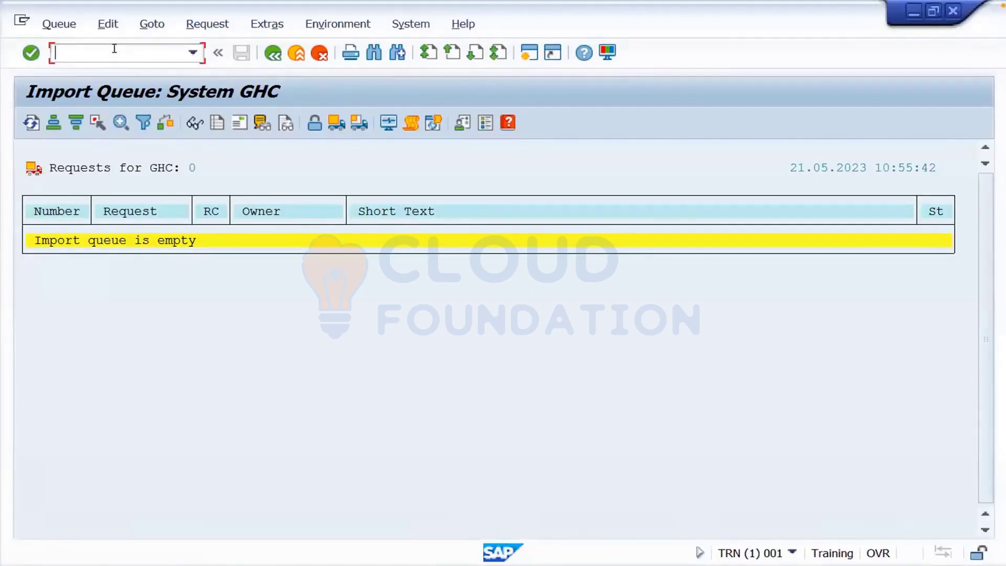
- Run BD54 and add a new logical system entry with its name
text(/nbd54)
key(Return)
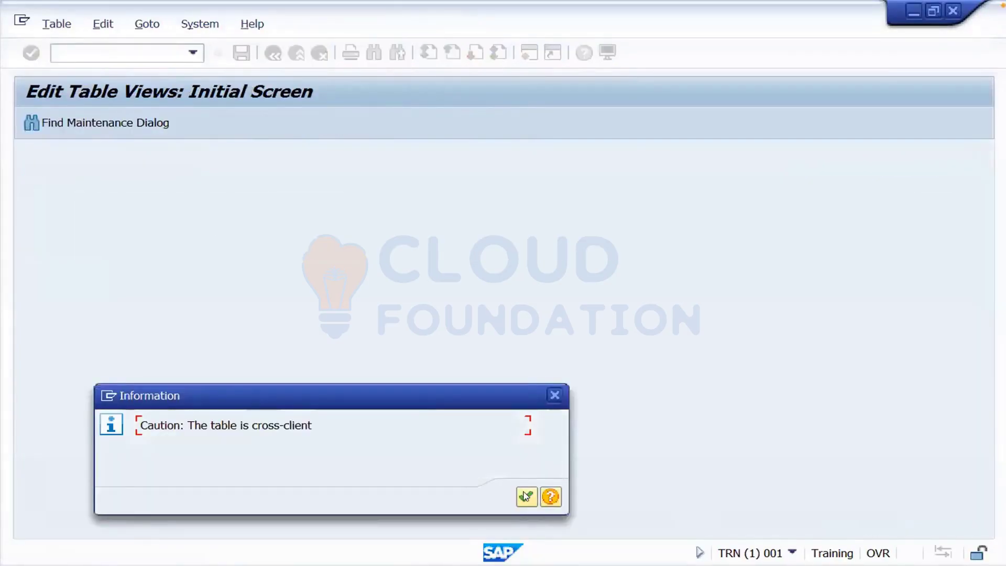
click(527, 496)
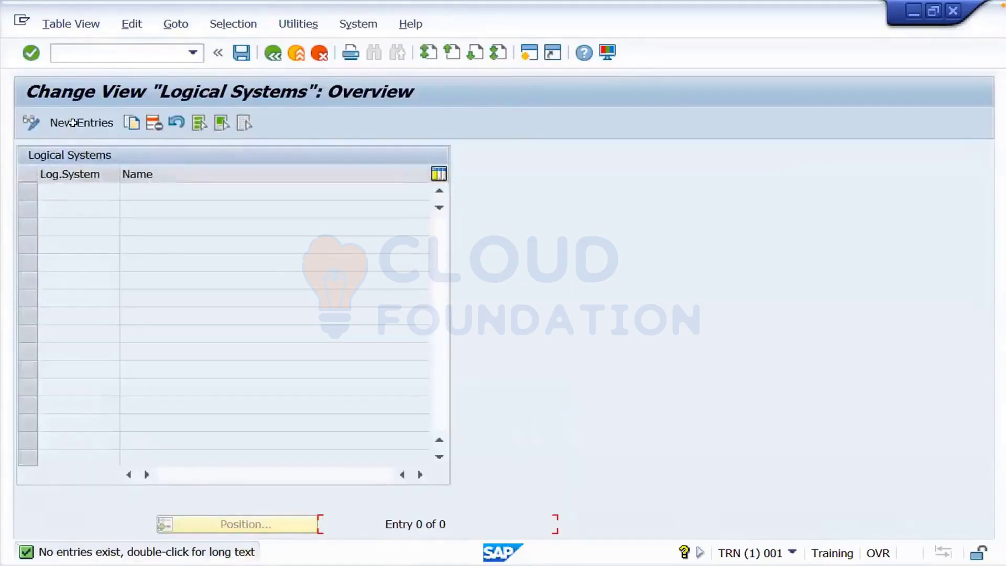
click(75, 124)
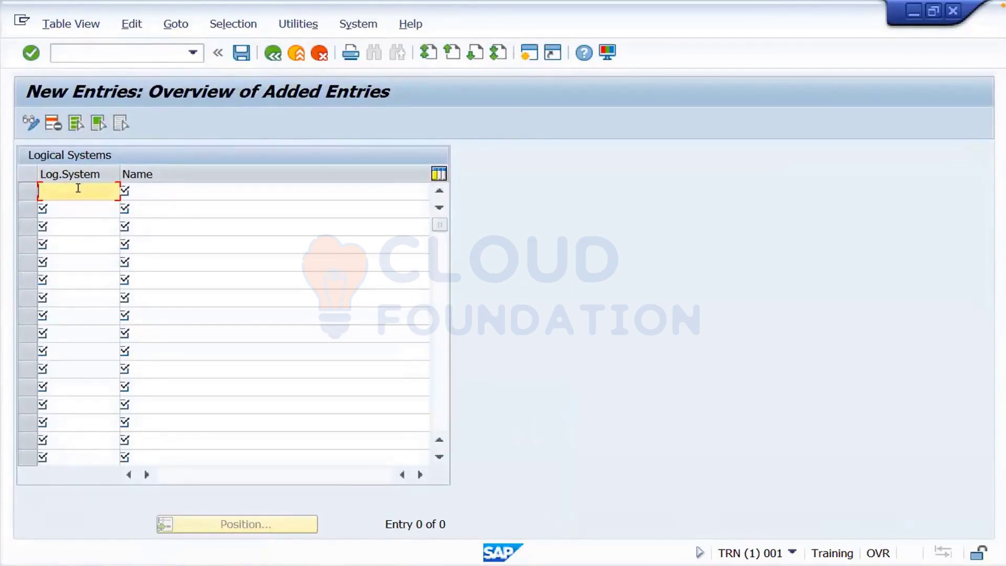
text(snajay)
key(BackSpace)
key(BackSpace)
key(BackSpace)
key(BackSpace)
key(BackSpace)
text(sanjay)
click(184, 191)
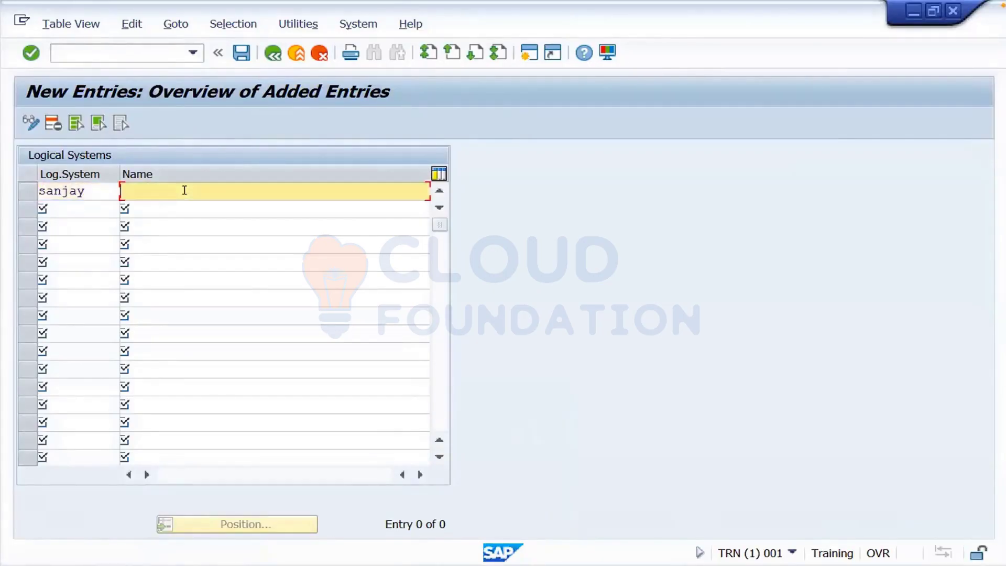
key(Return)
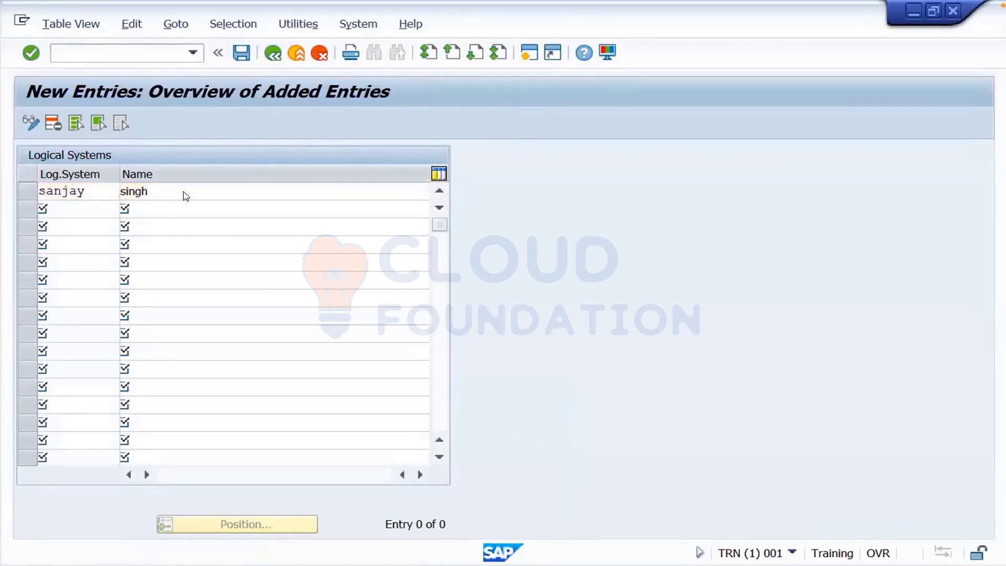
- Save the entry into new workbench request TRNK900004 'Logical System' and exit to the main menu
click(242, 54)
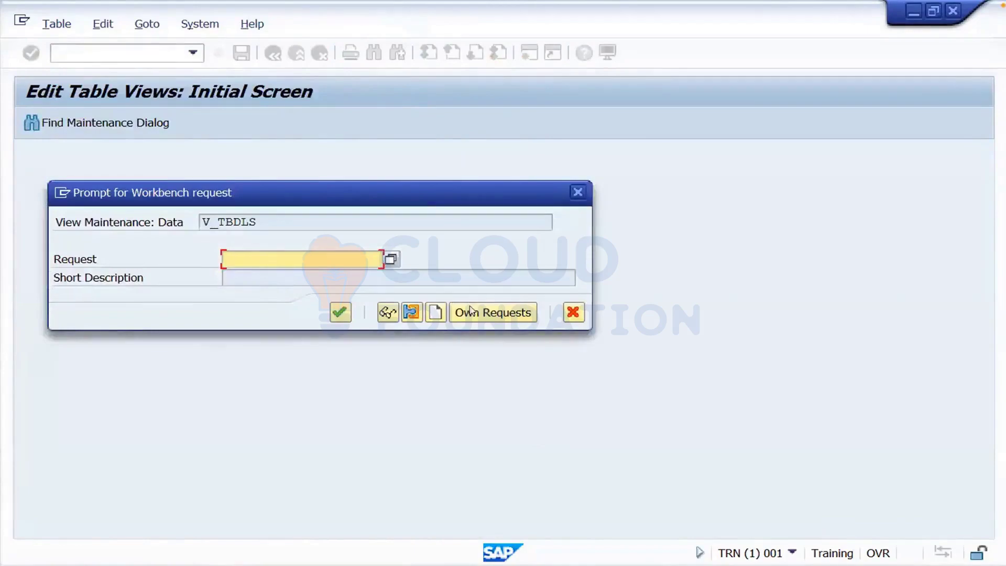
click(435, 313)
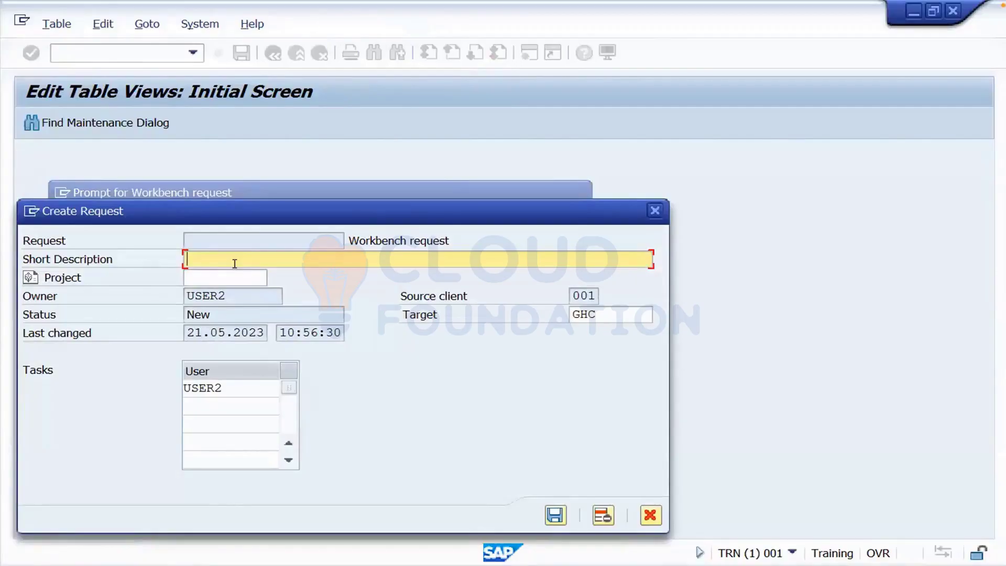
text(Logical System)
key(Return)
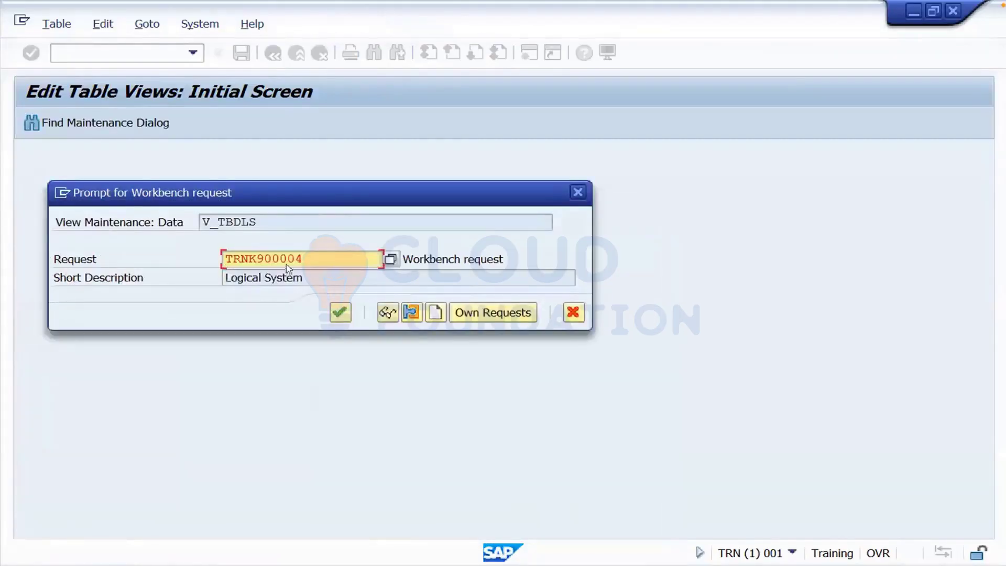
click(349, 313)
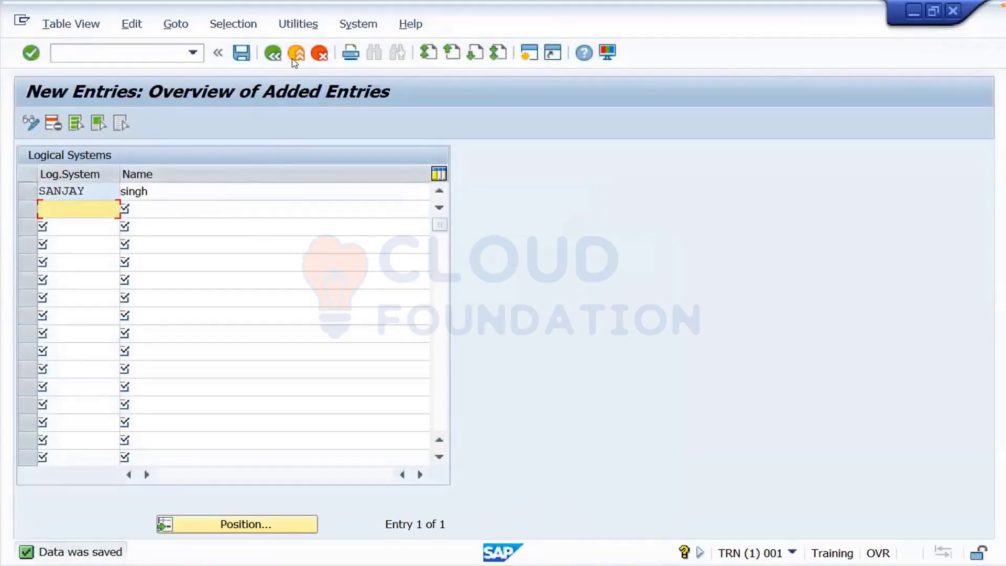
click(294, 58)
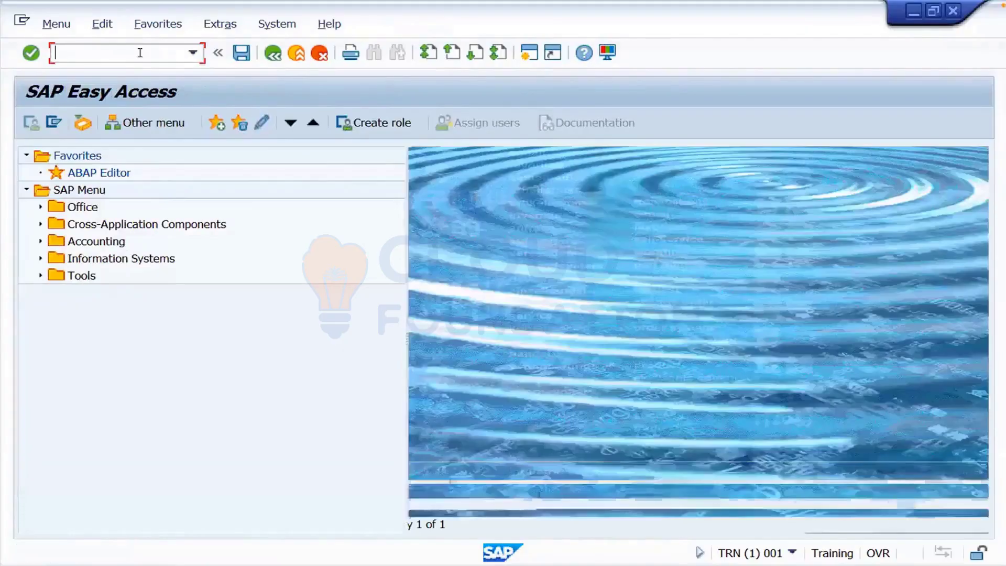
- Display transport request TRNK900004 in the Transport Organizer (SE01)
text(se)
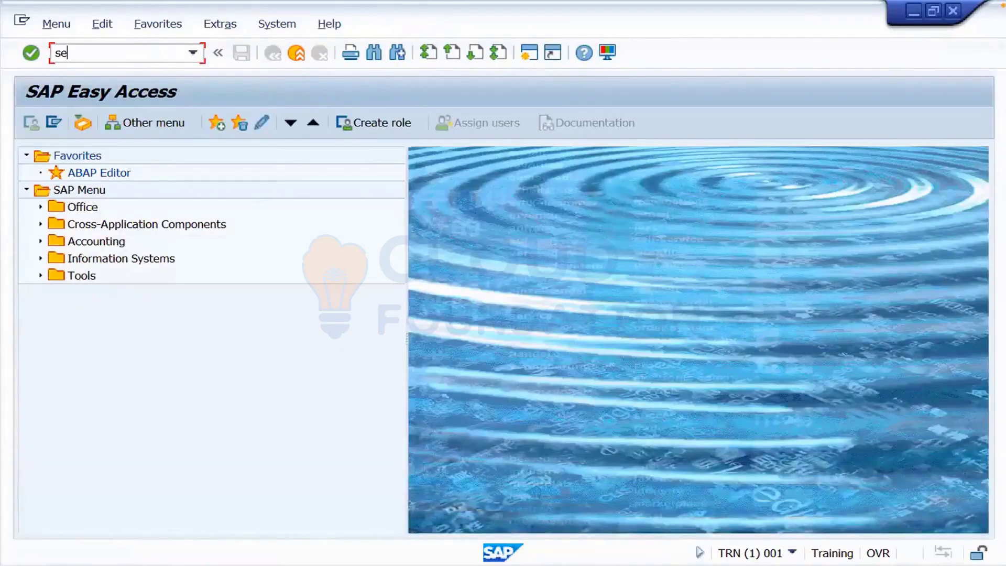
text(01)
key(Return)
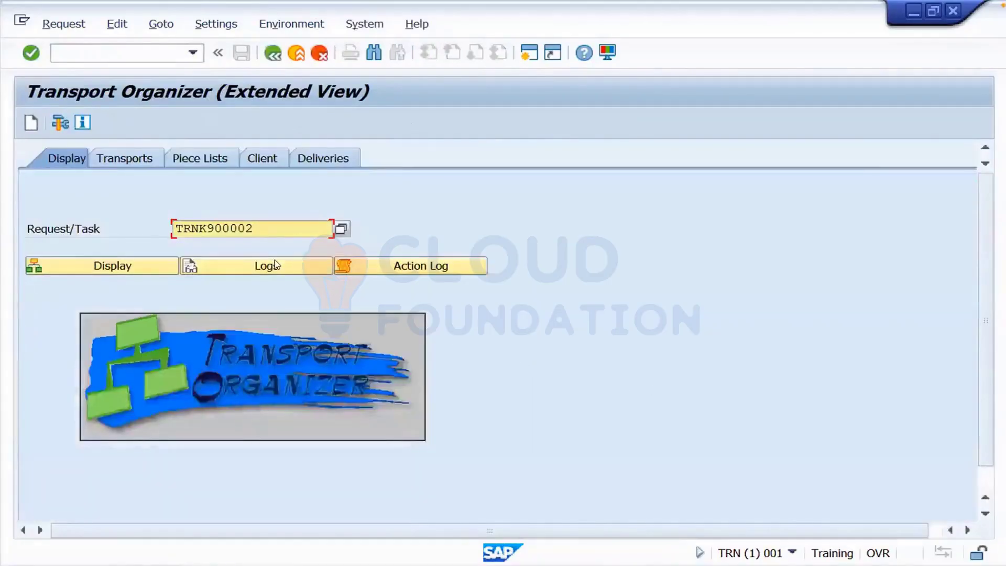
click(265, 223)
key(BackSpace)
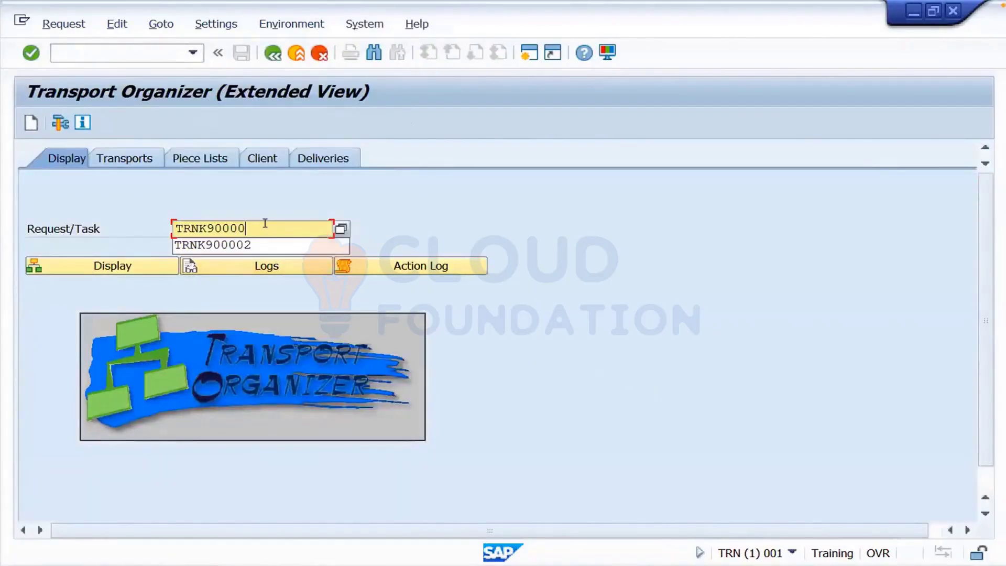
text(4)
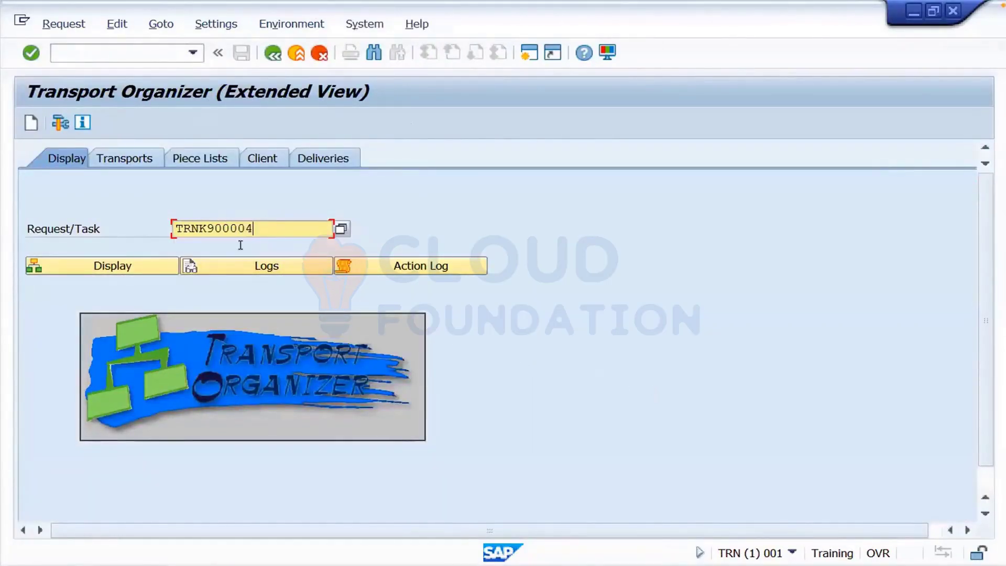
click(118, 269)
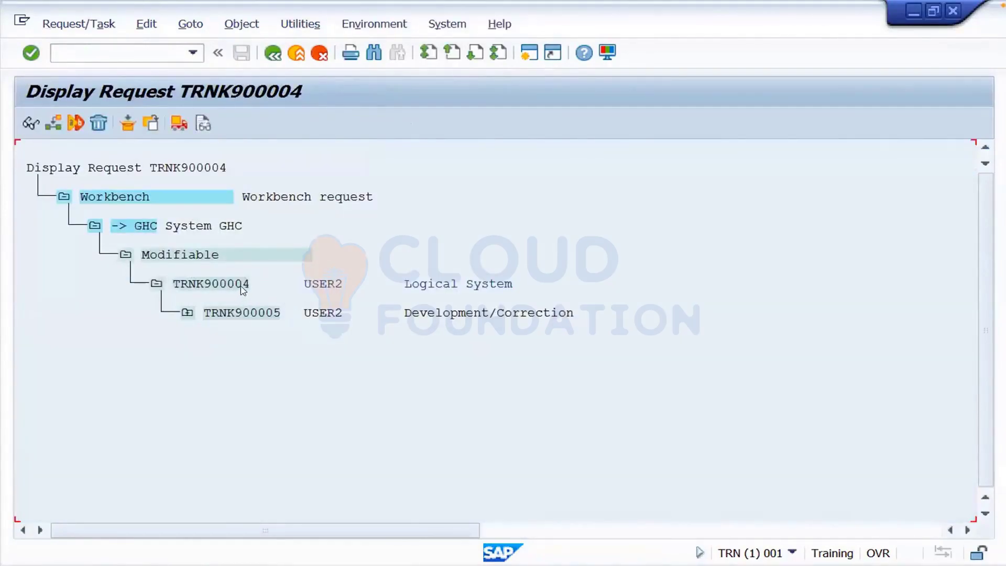
- Expand task TRNK900005 down through V_TBDLS to TBDLS to check the saved logical system
click(242, 289)
click(431, 313)
click(187, 314)
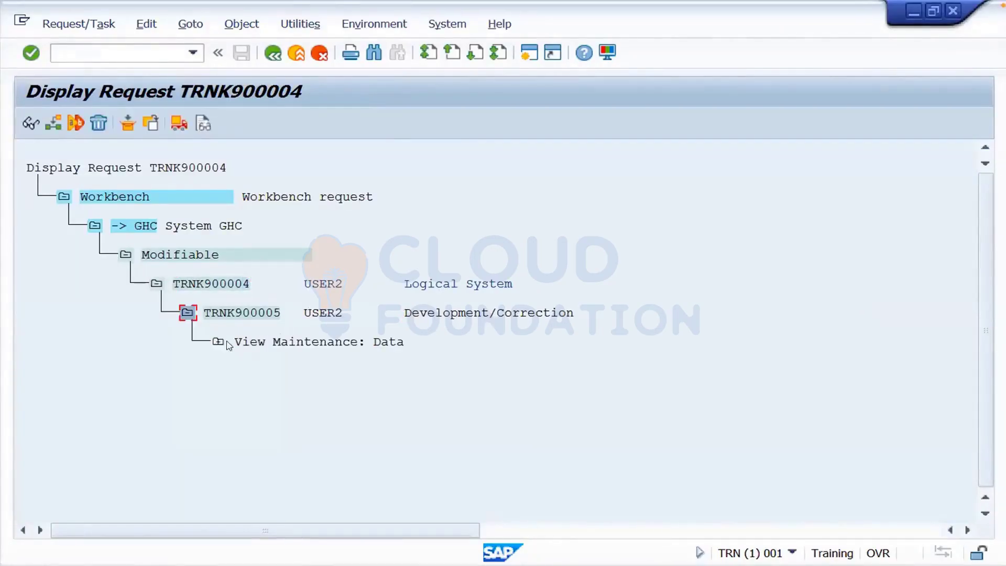
click(218, 342)
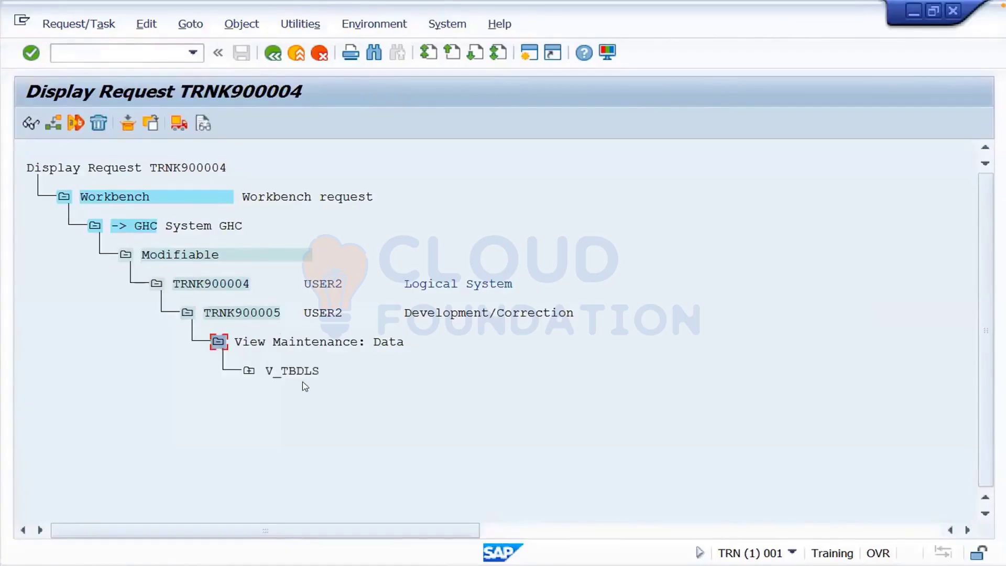
click(248, 371)
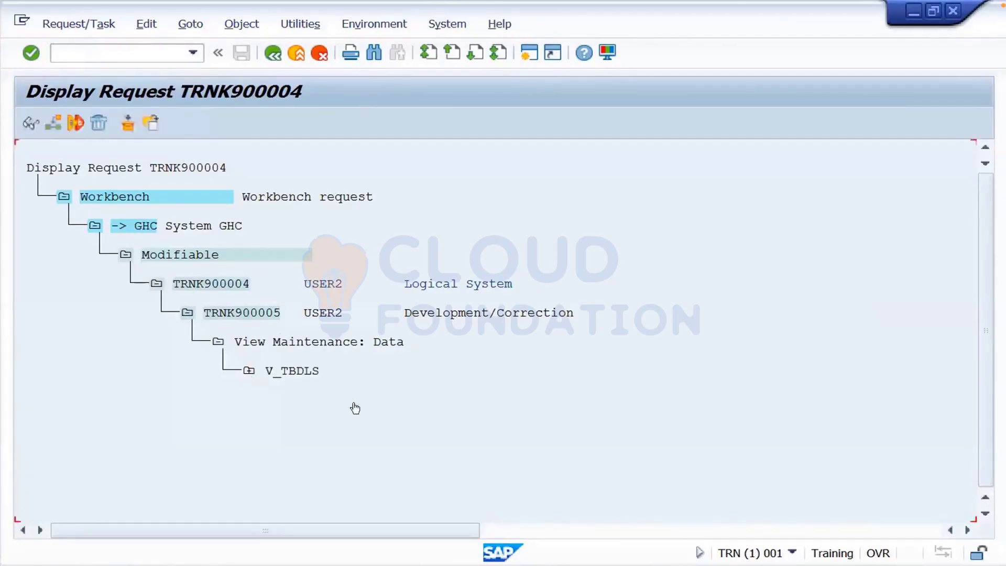
click(279, 400)
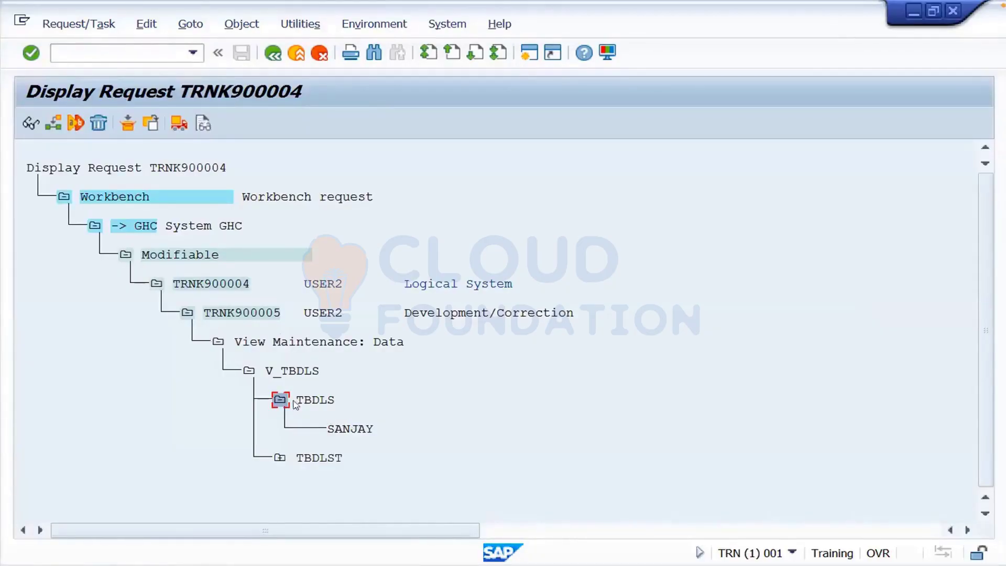
click(218, 343)
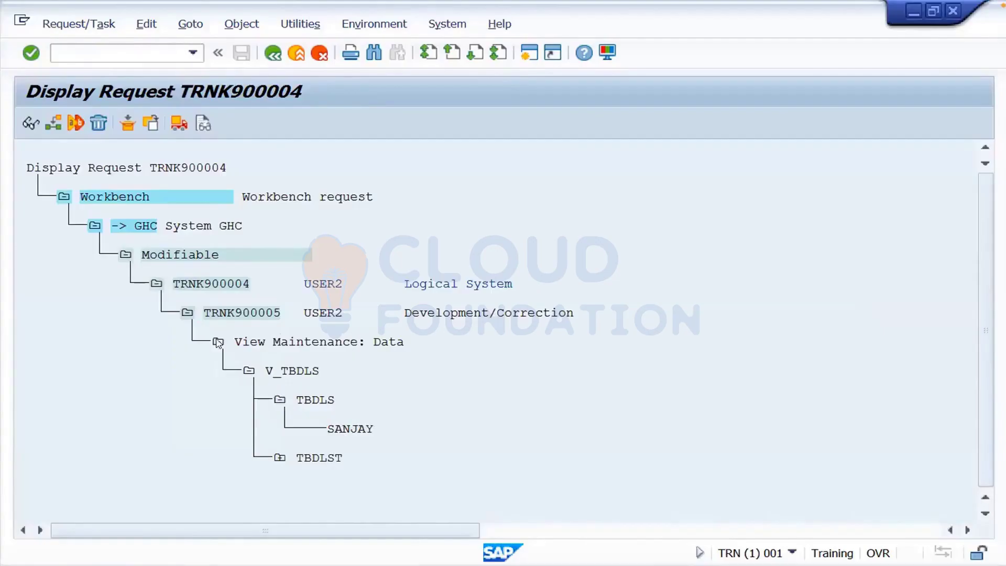
- Release task TRNK900005, then release transport request TRNK900004
click(264, 315)
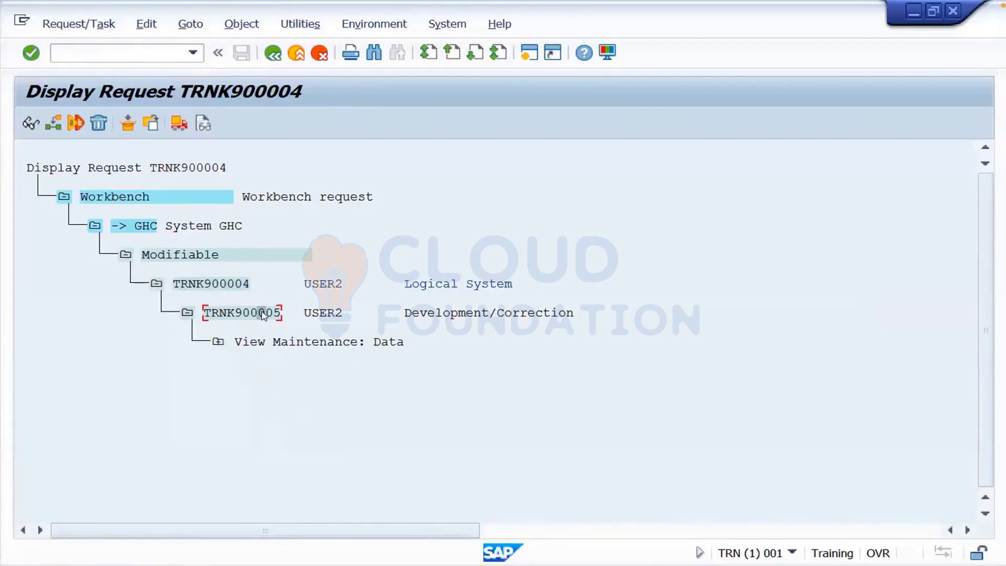
click(179, 128)
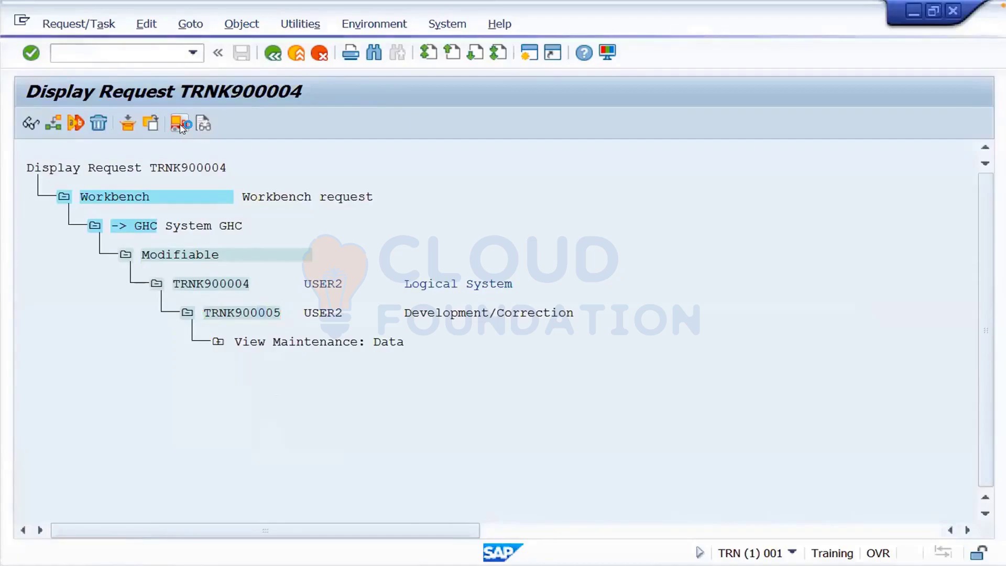
click(244, 285)
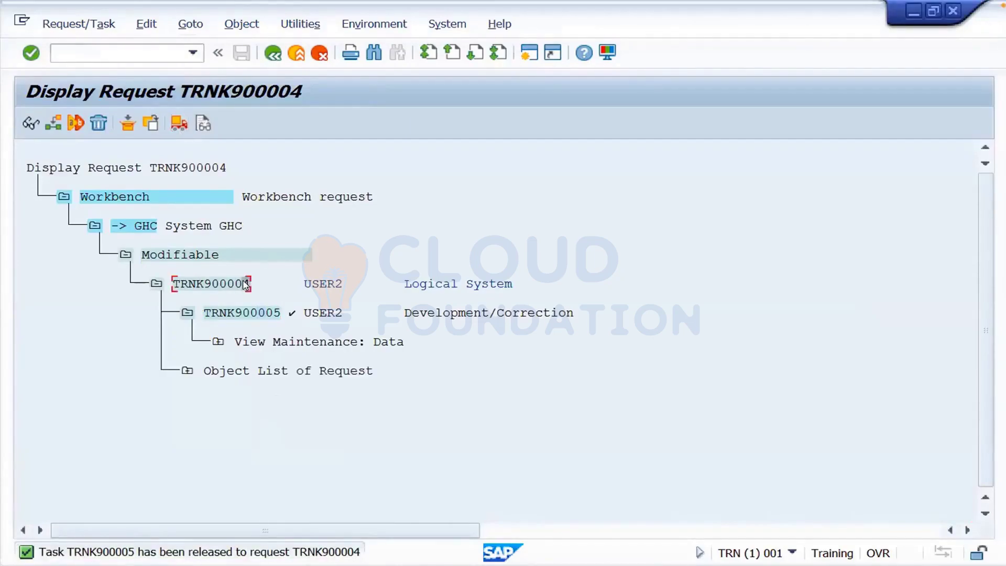
click(179, 126)
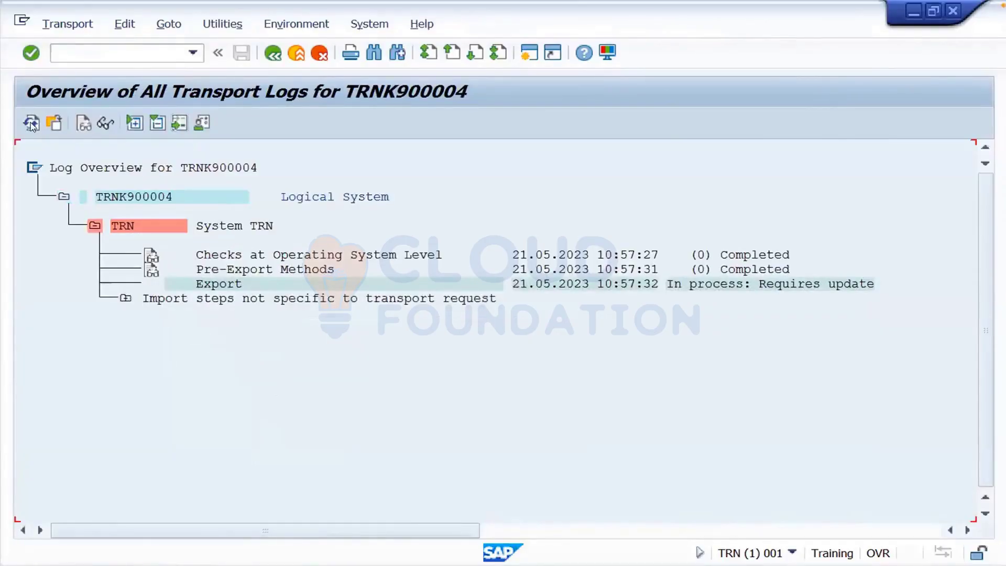
- Refresh the TRNK900004 log, expand GHC's import steps, and switch to /nstms
click(30, 123)
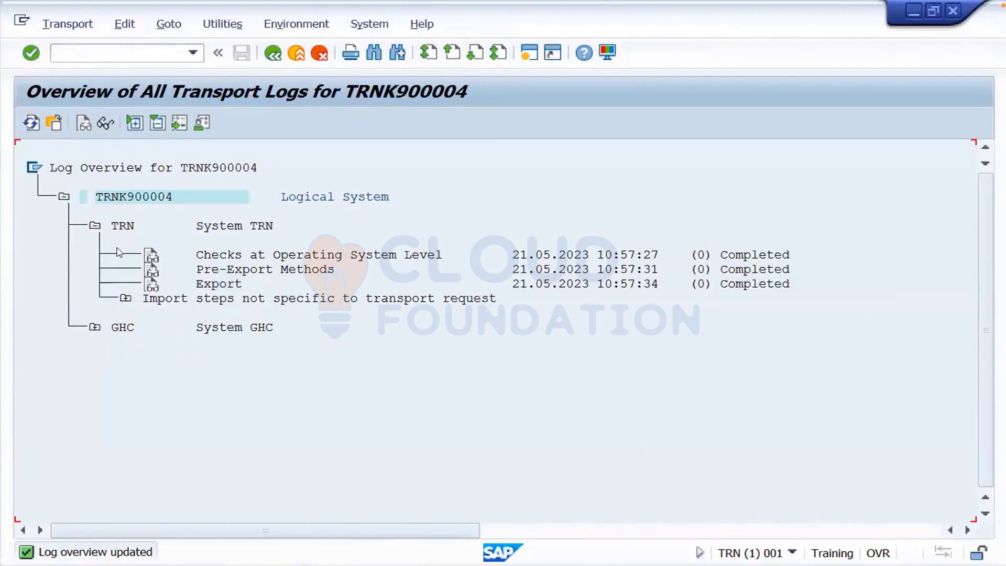
click(95, 327)
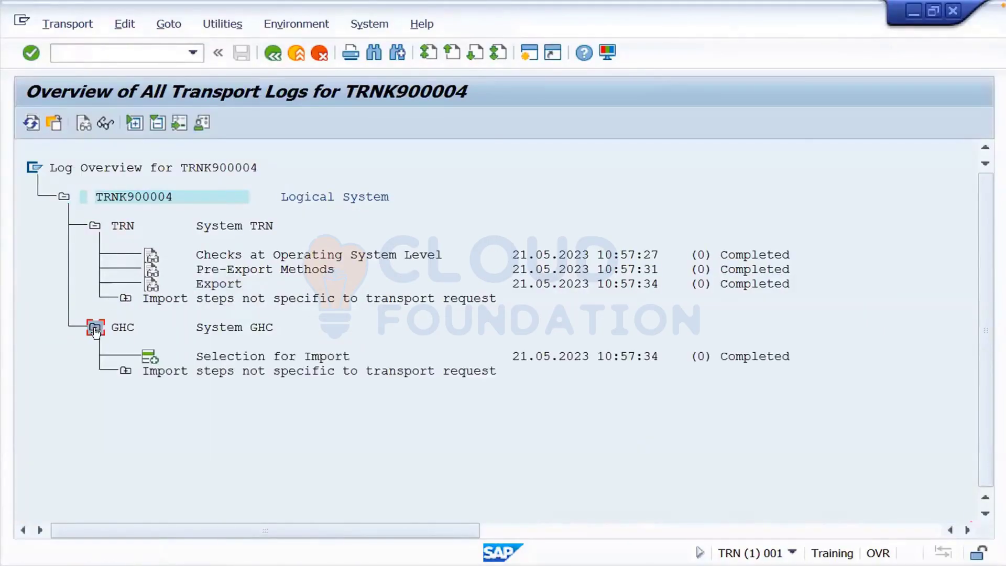
click(155, 51)
text(/nstms)
key(Return)
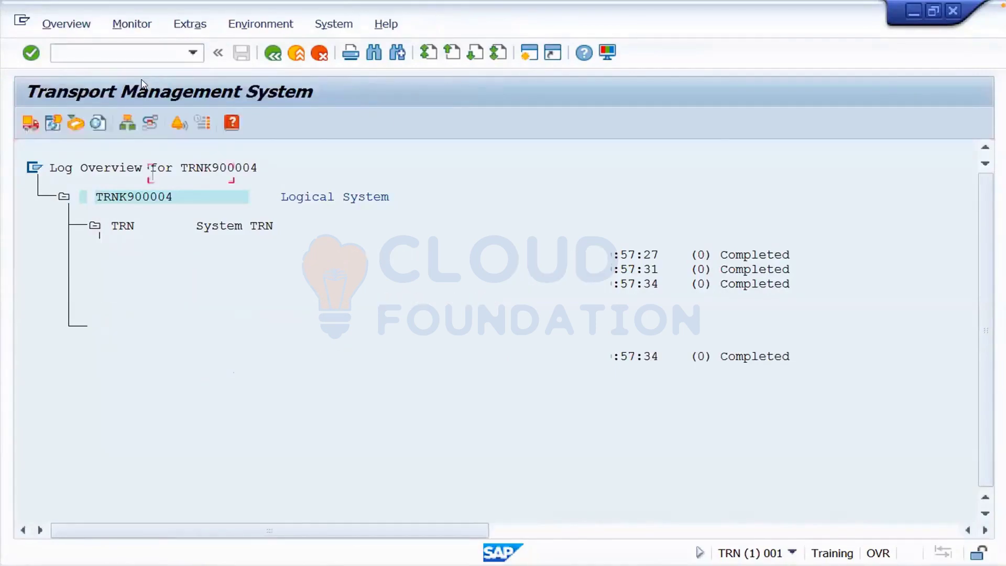
- Refresh the GHC import queue and start the Import Request for TRNK900004
click(33, 124)
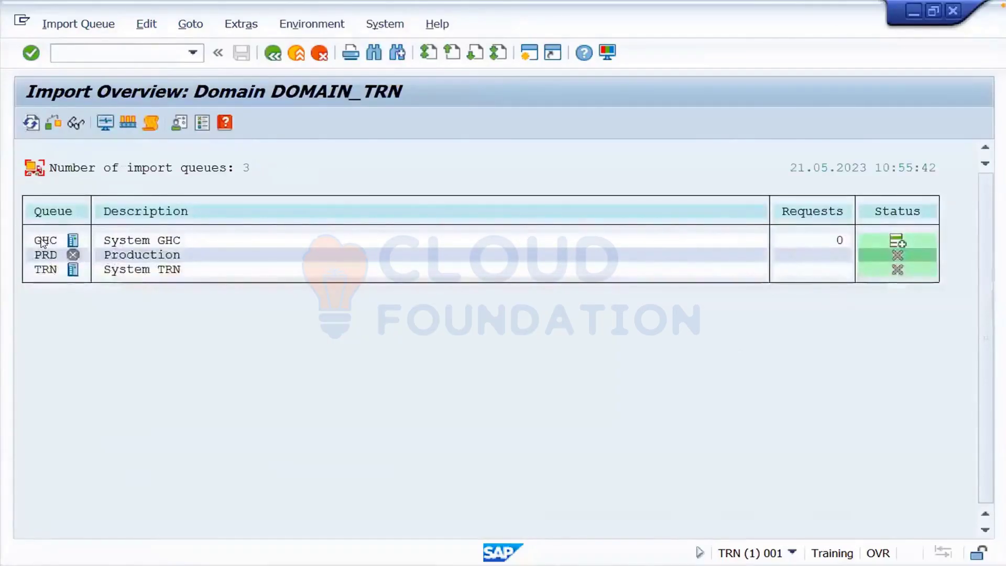
double_click(43, 241)
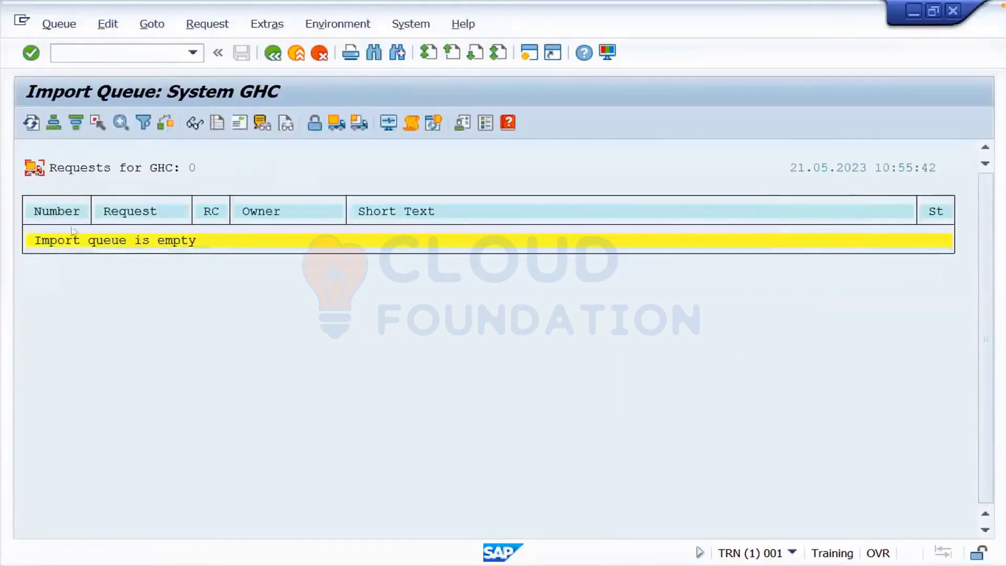
click(32, 123)
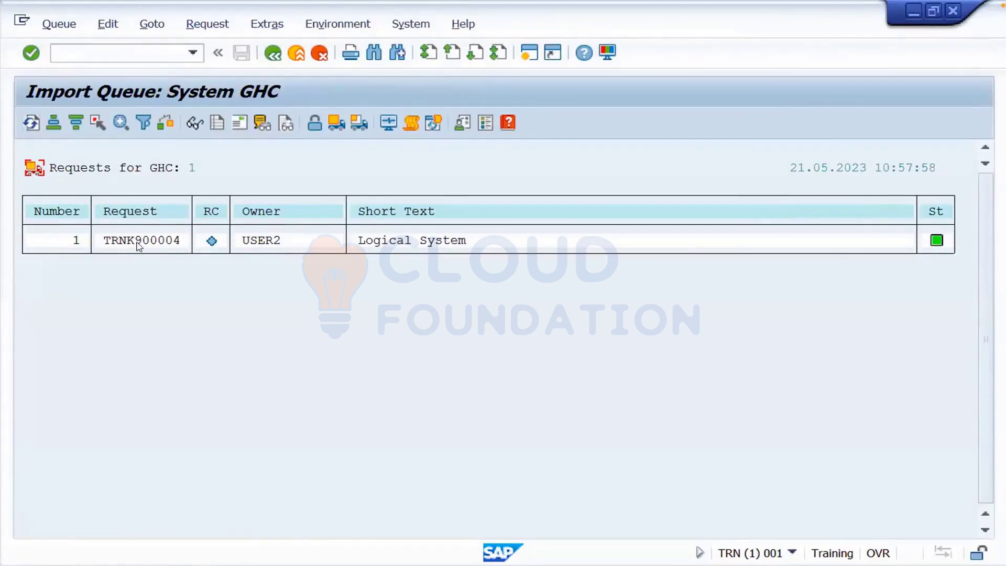
click(137, 243)
click(362, 130)
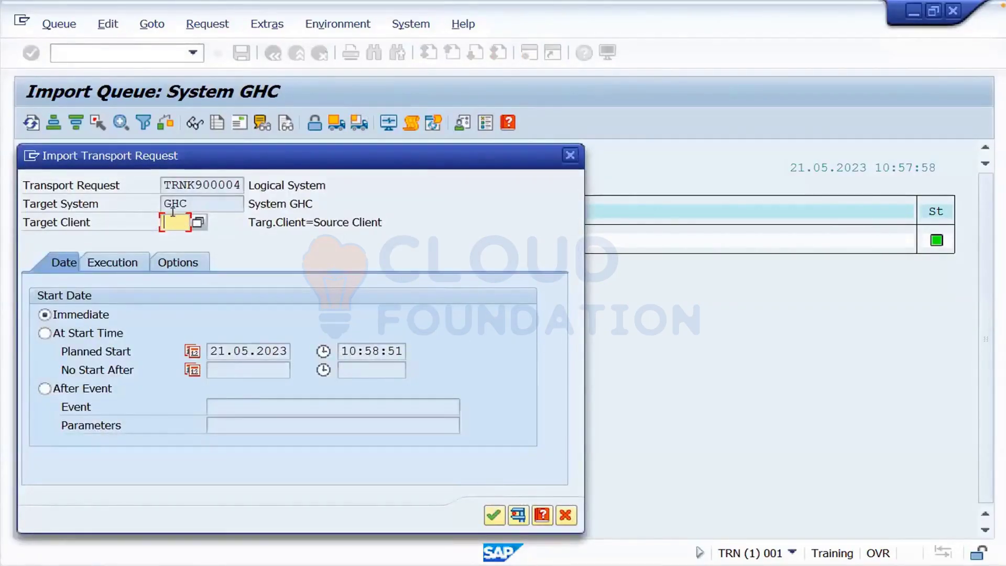
- Set target client 001 and confirm starting the TRNK900004 import into GHC
text(001)
click(493, 515)
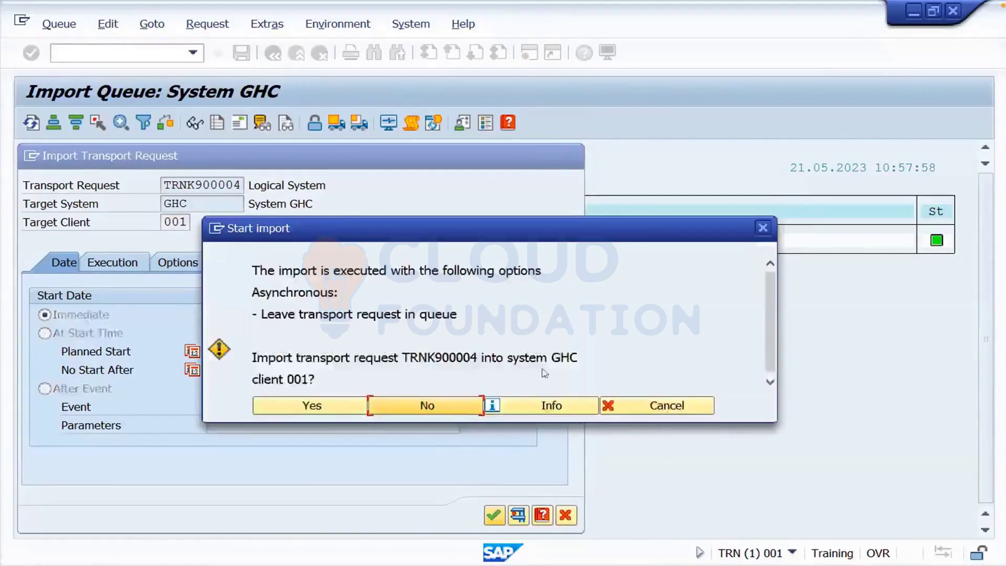
click(334, 405)
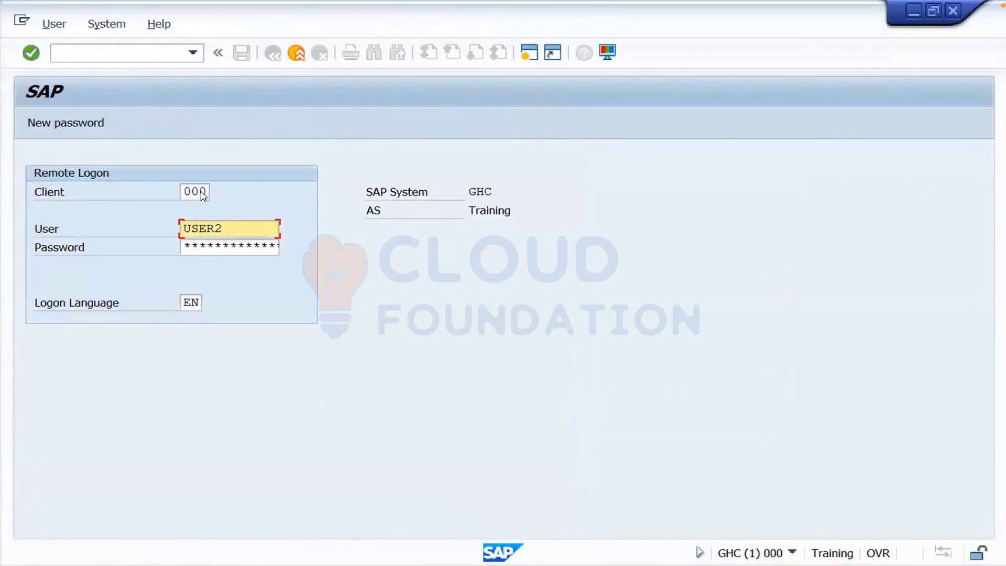
- Log on remotely to GHC client 001 as user ddic with its password
click(202, 191)
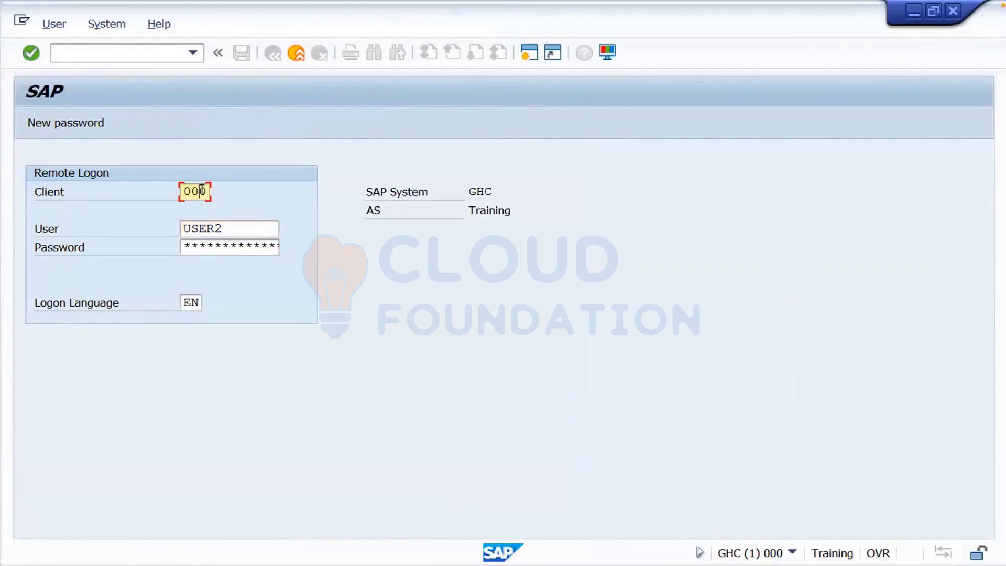
key(BackSpace)
text(1)
click(202, 243)
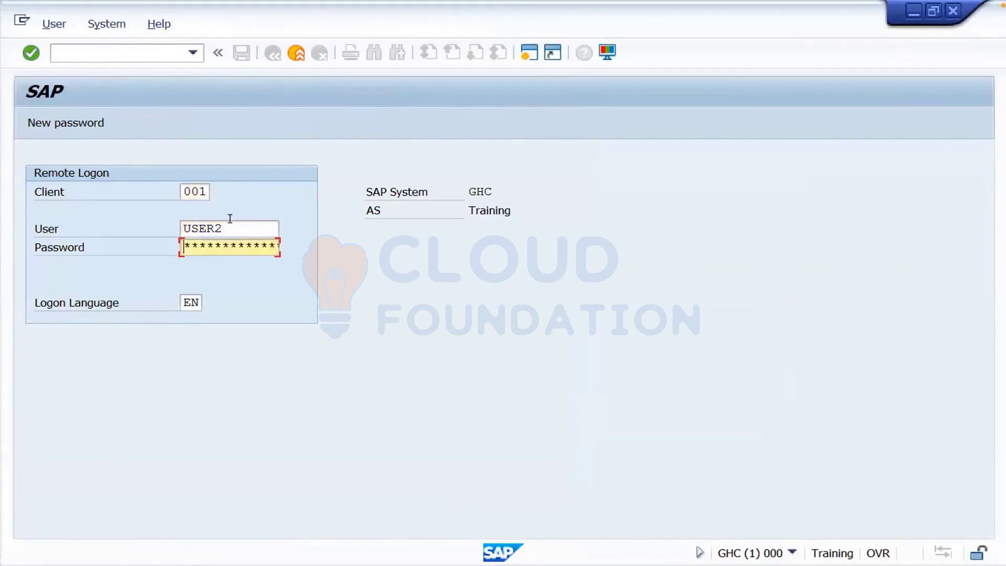
drag(219, 229, 159, 229)
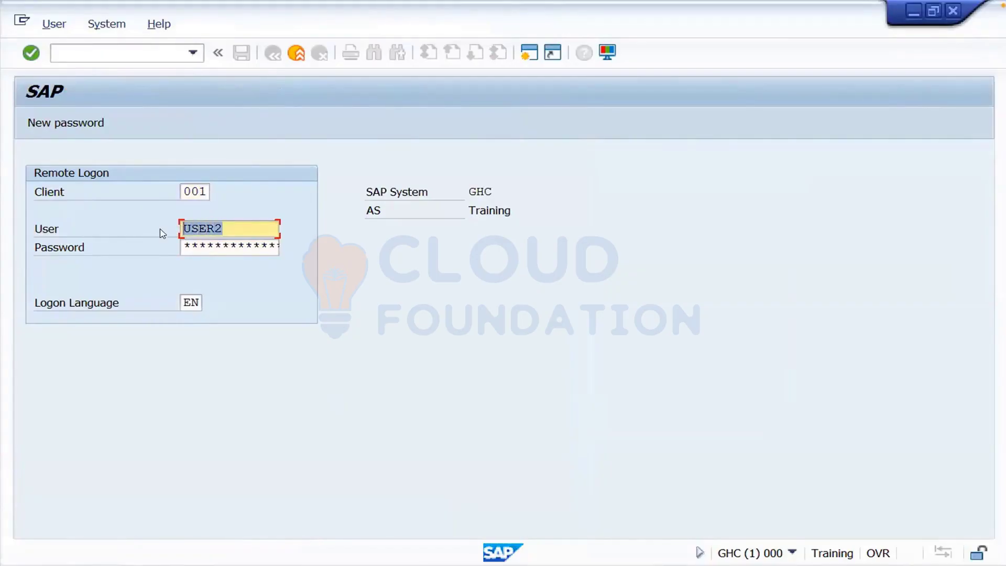
text(ddic)
click(187, 245)
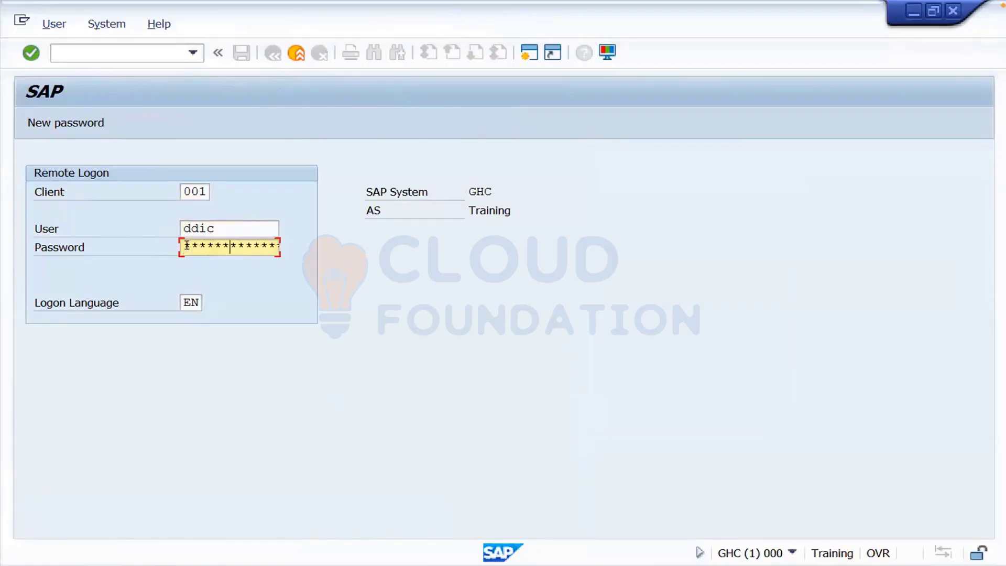
text(***)
key(Return)
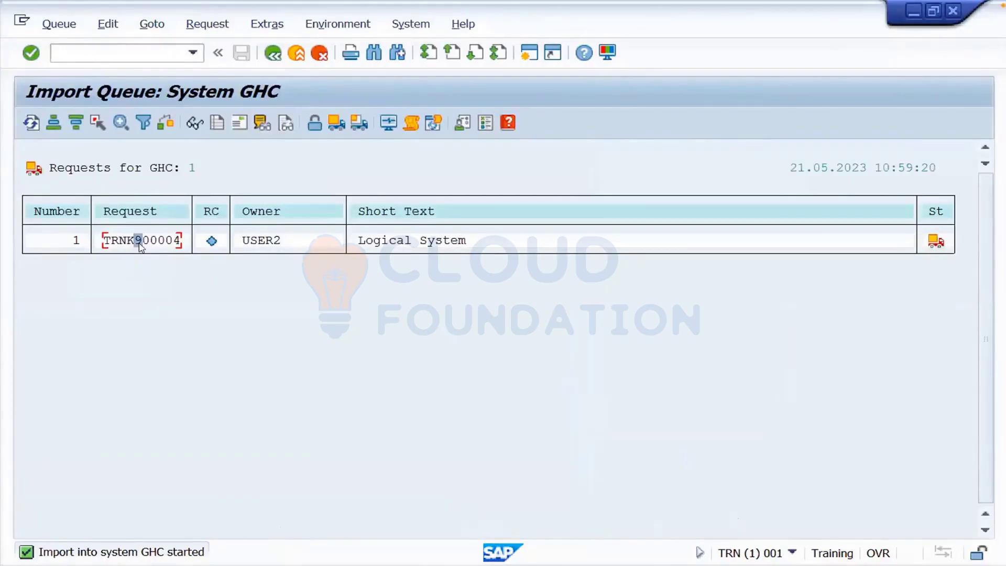
- Refresh the GHC import queue until TRNK900004 shows return code 0
click(31, 123)
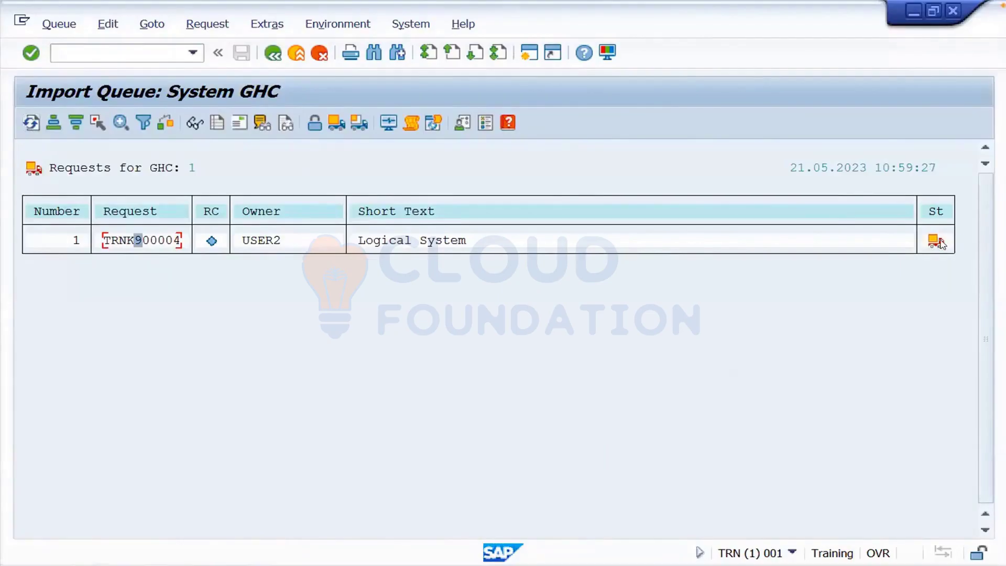
click(32, 124)
click(31, 124)
click(474, 565)
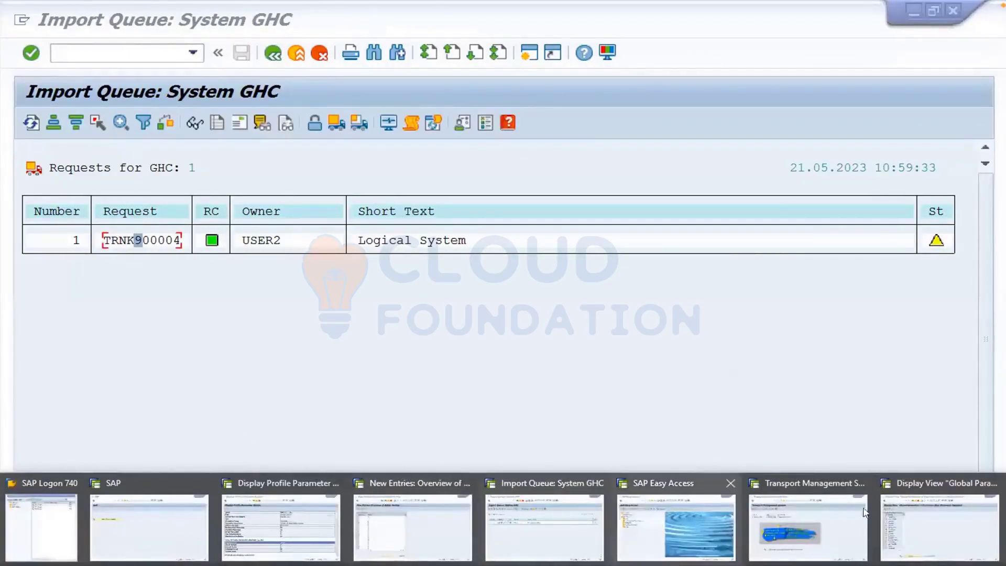
- Leave the Global Parameters of Countries view and IMG, check session status, return to Easy Access
click(927, 515)
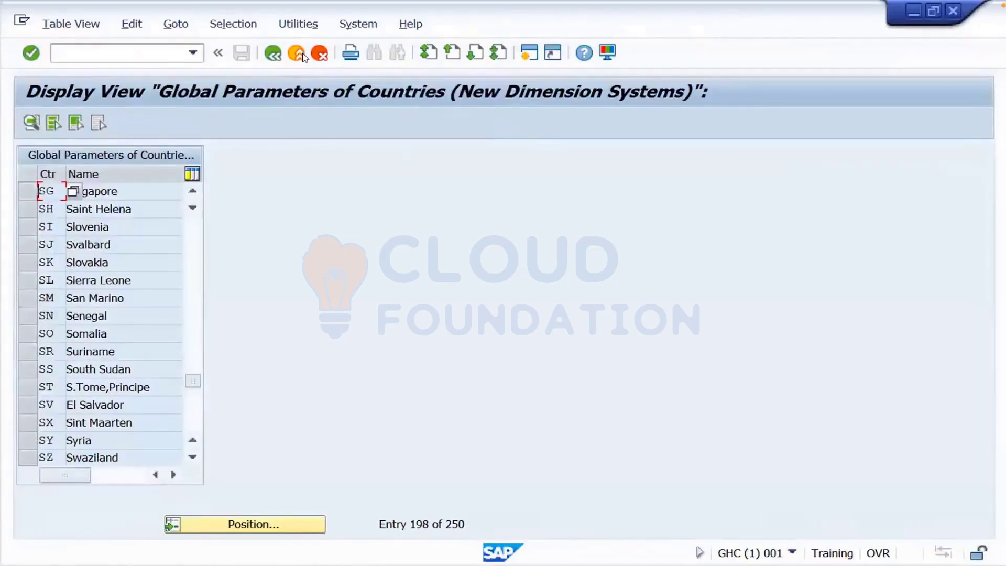
click(303, 54)
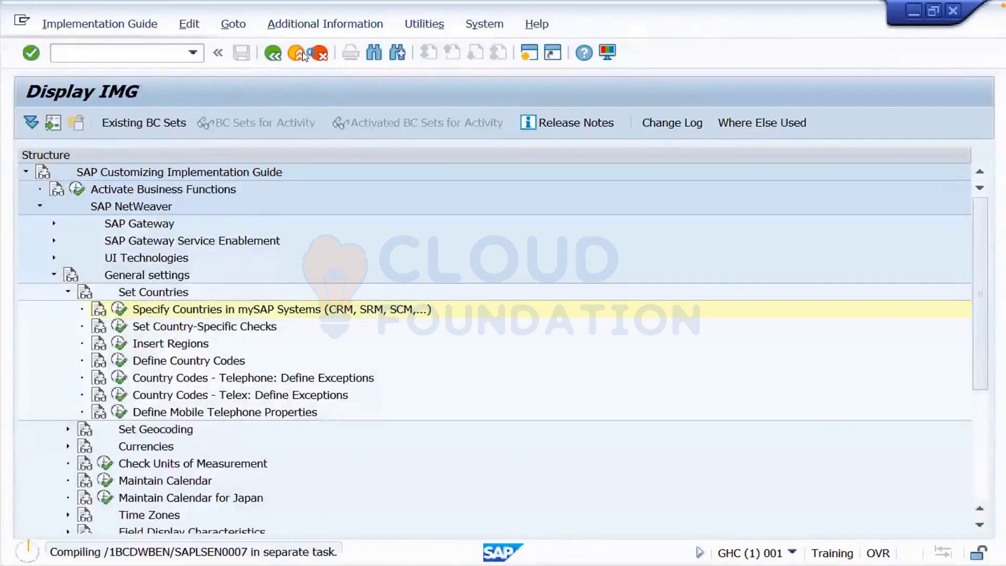
click(302, 54)
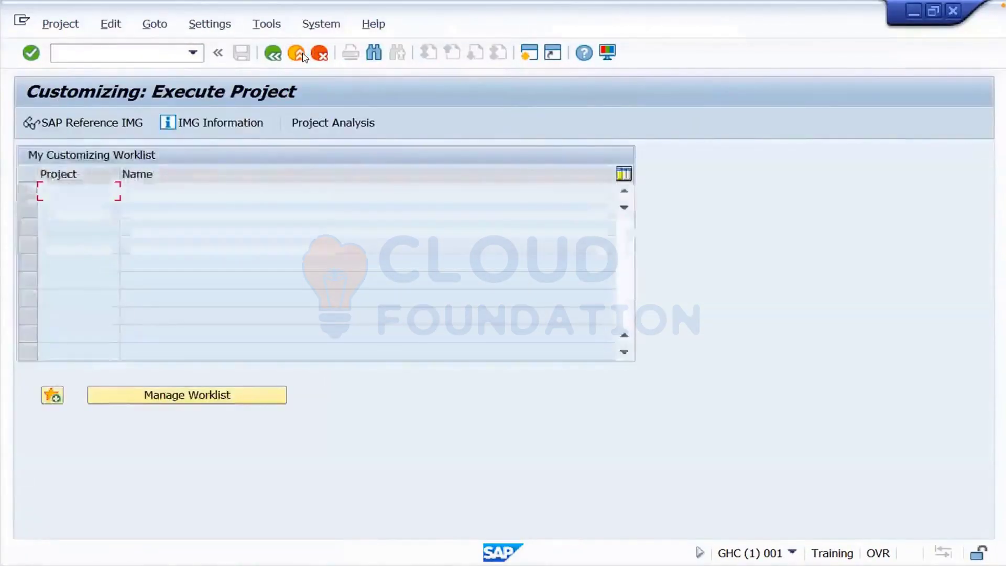
click(792, 554)
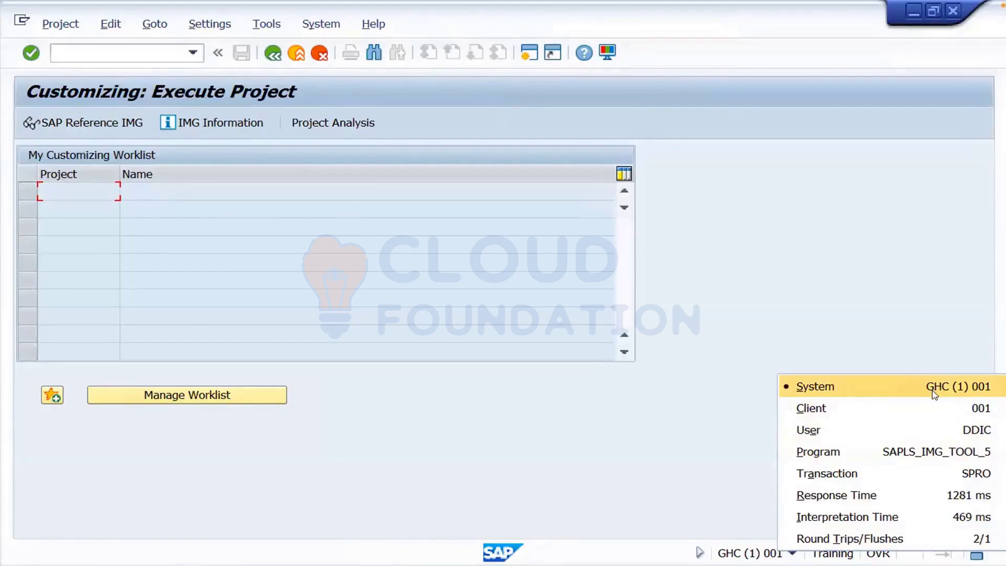
click(273, 53)
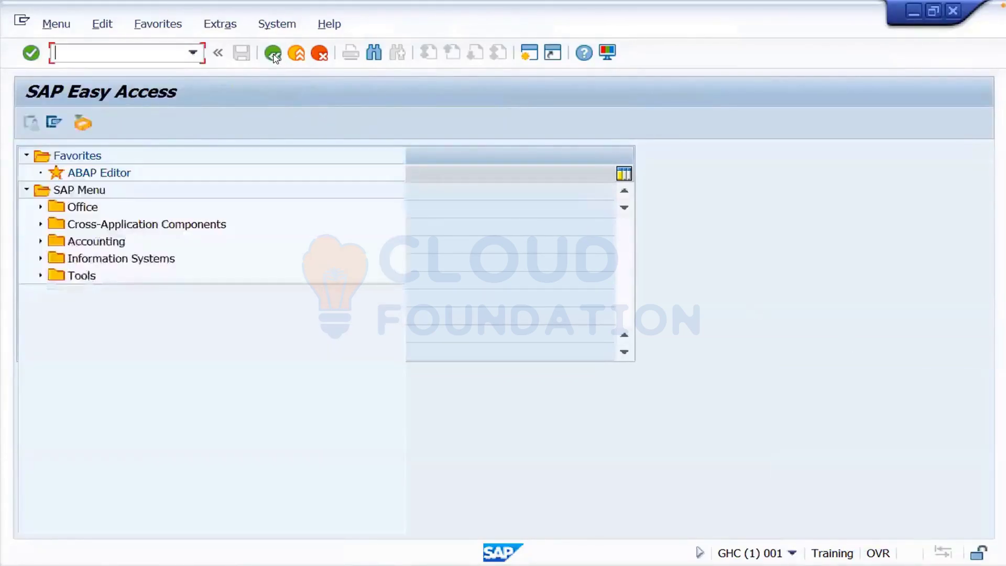
- Open BD54 in display-only mode, acknowledging the cross-client warning and display notice
text(bd54)
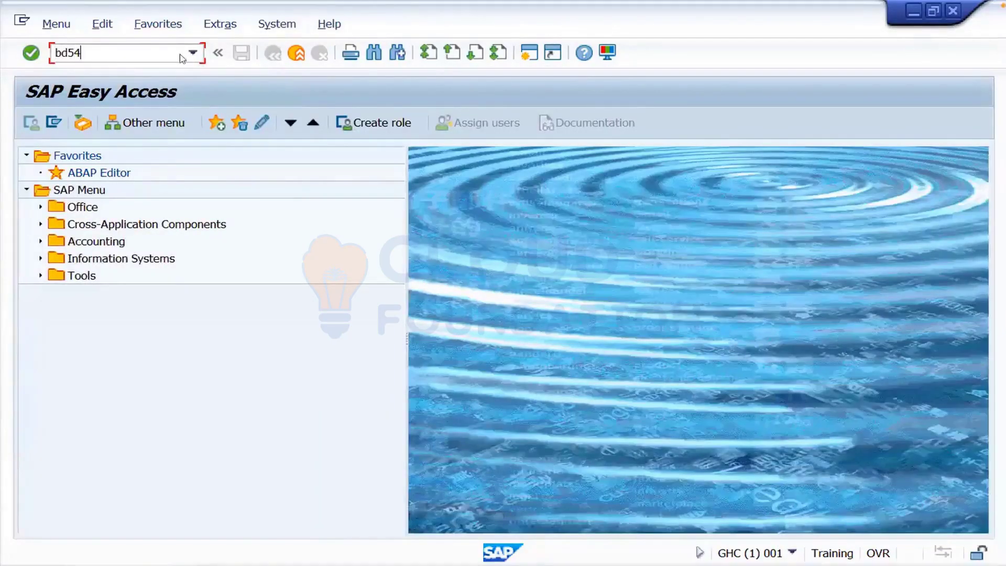
key(Return)
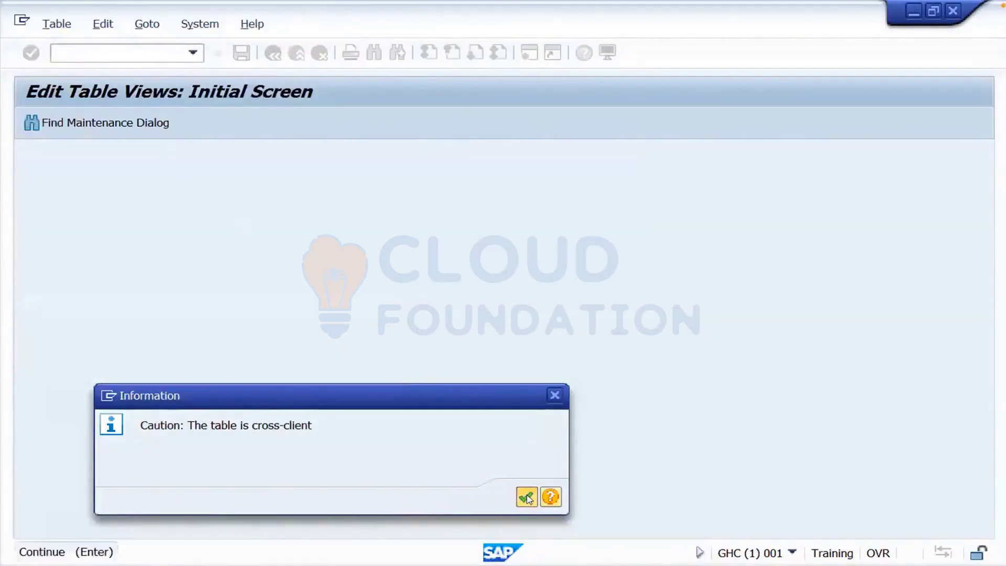
click(526, 496)
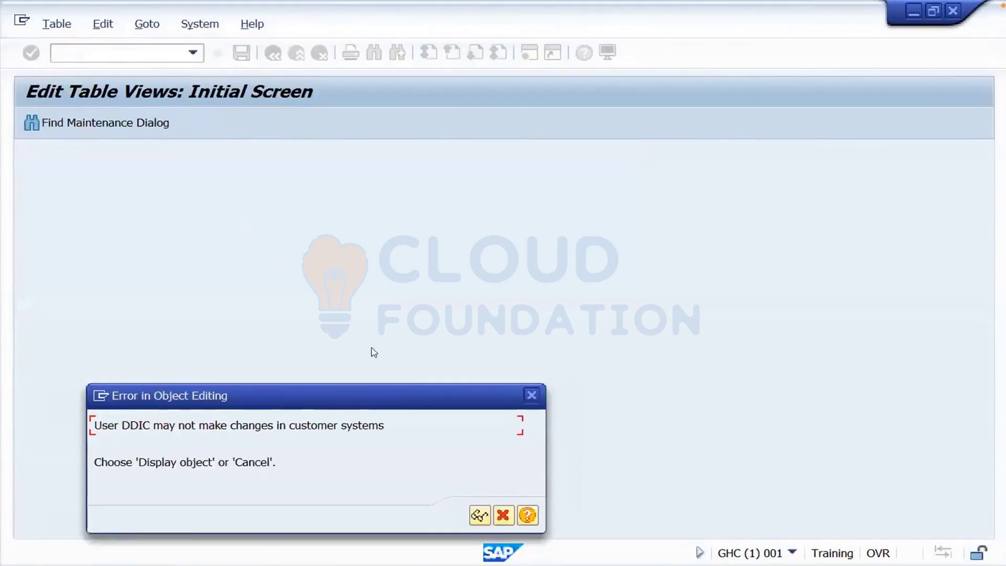
click(479, 516)
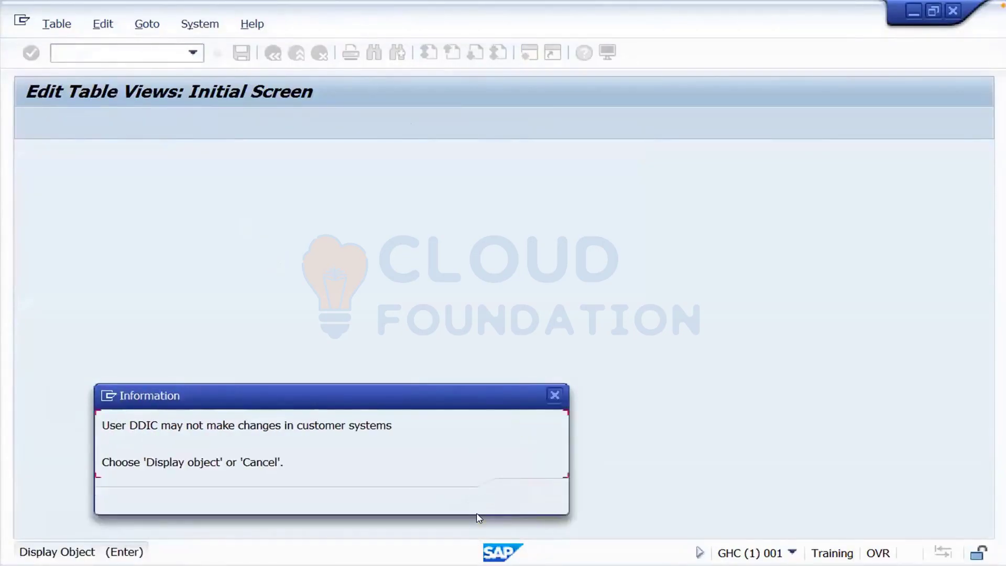
click(526, 495)
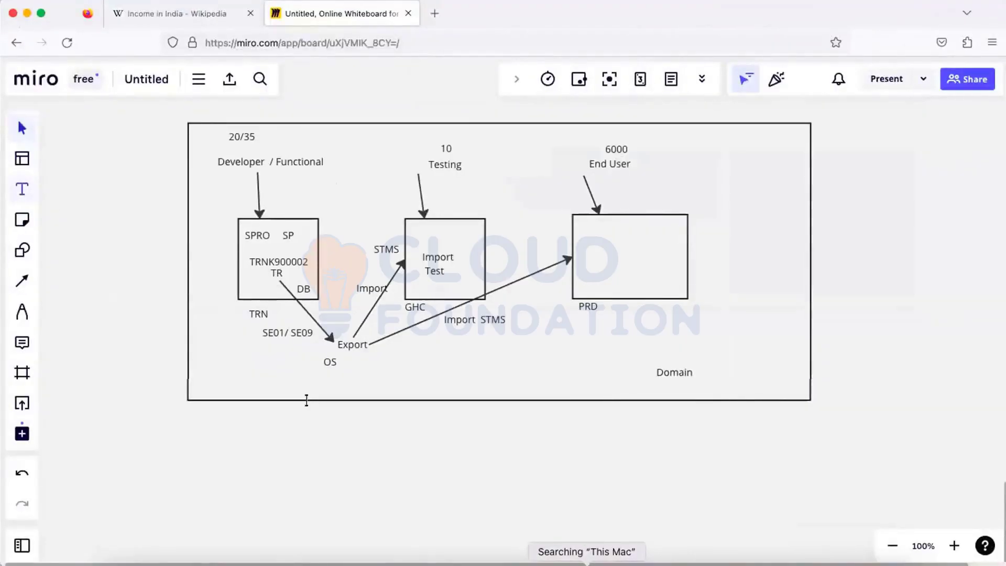
- Add a 'BD54' label with the responsible person's name below SE01/SE09
click(246, 354)
text(BD)
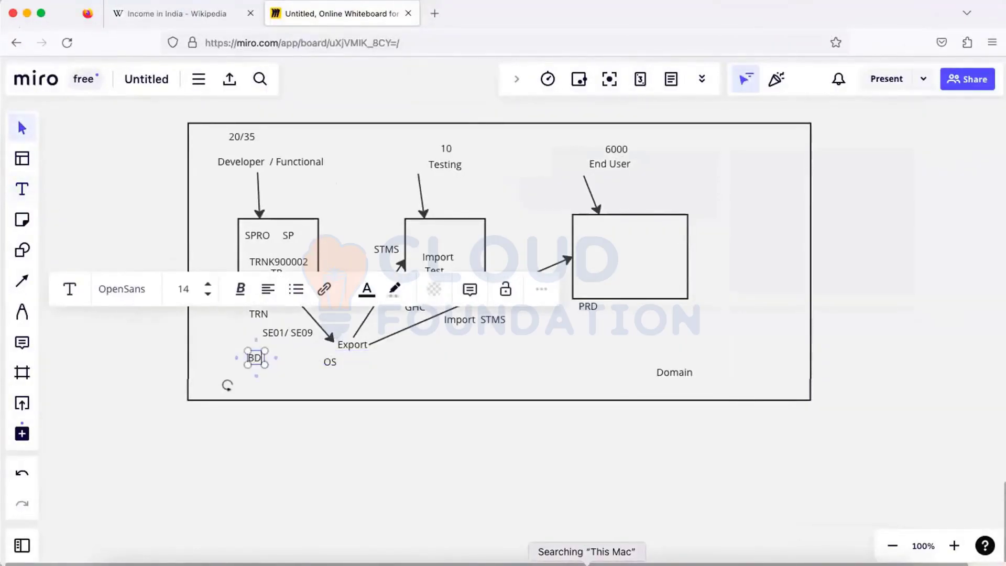
text(54)
key(Return)
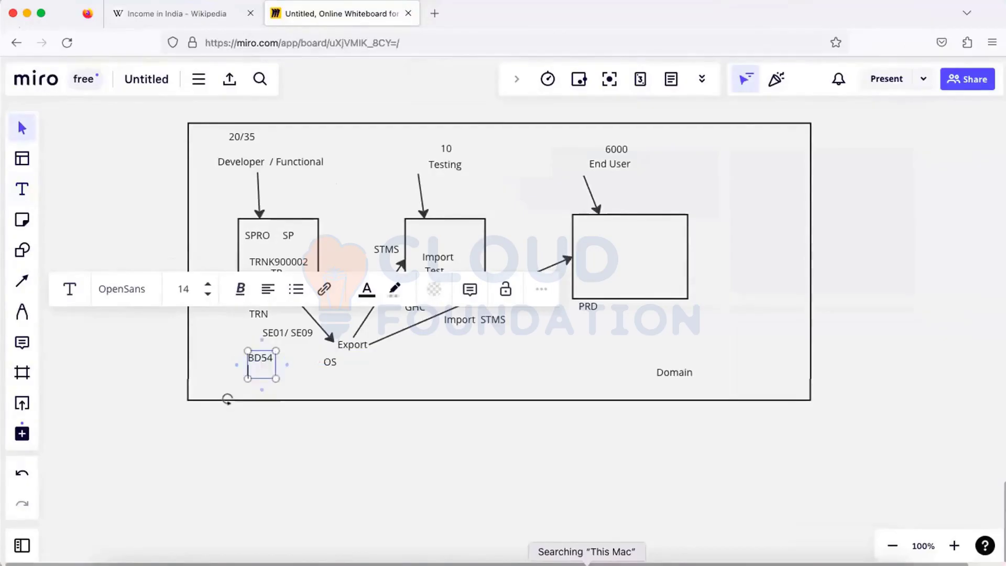
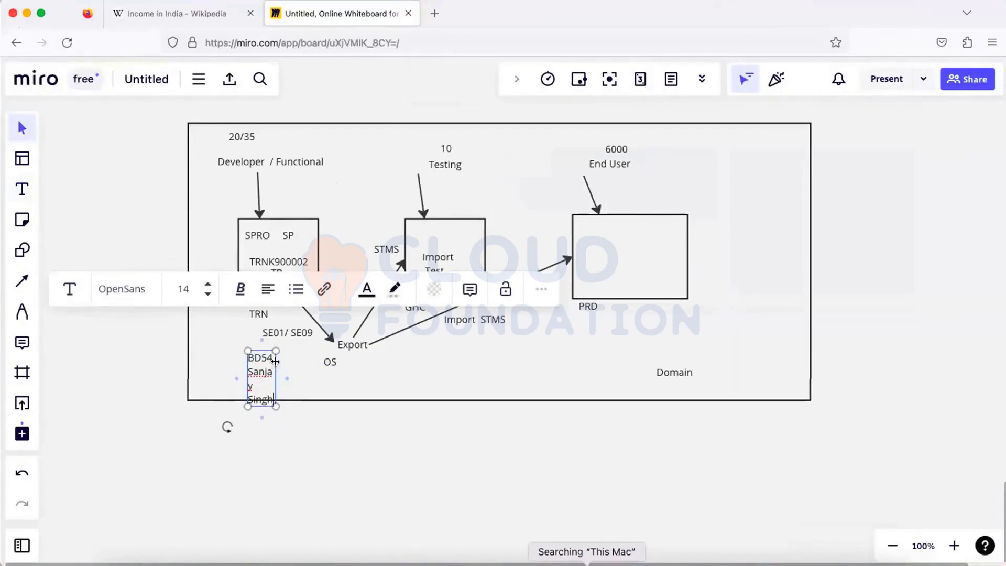
drag(275, 361, 208, 269)
- Extend the diagram frame left, reposition the BD54 label, and change TRNK900002 to TRNK900004
click(265, 366)
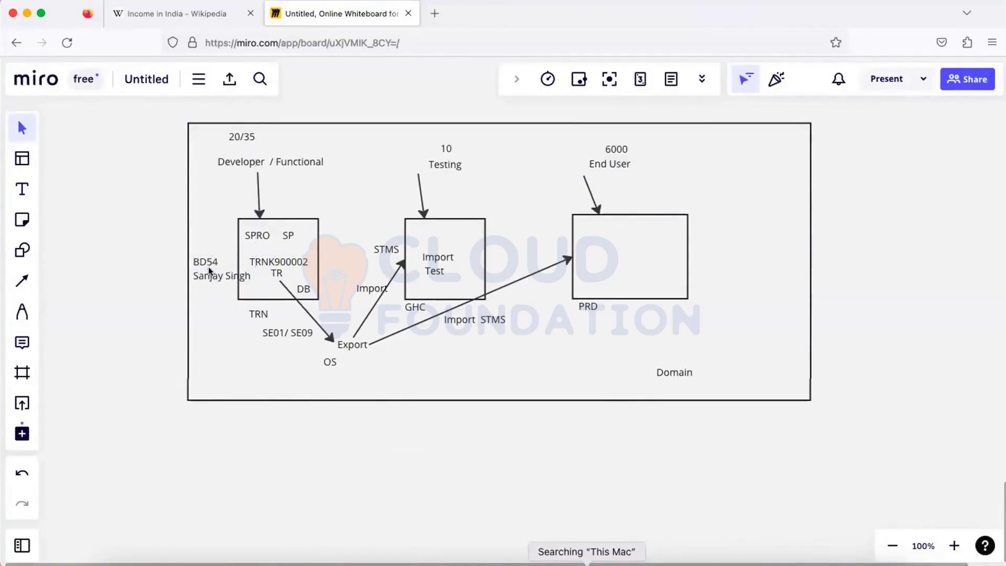
click(187, 226)
drag(187, 226, 108, 225)
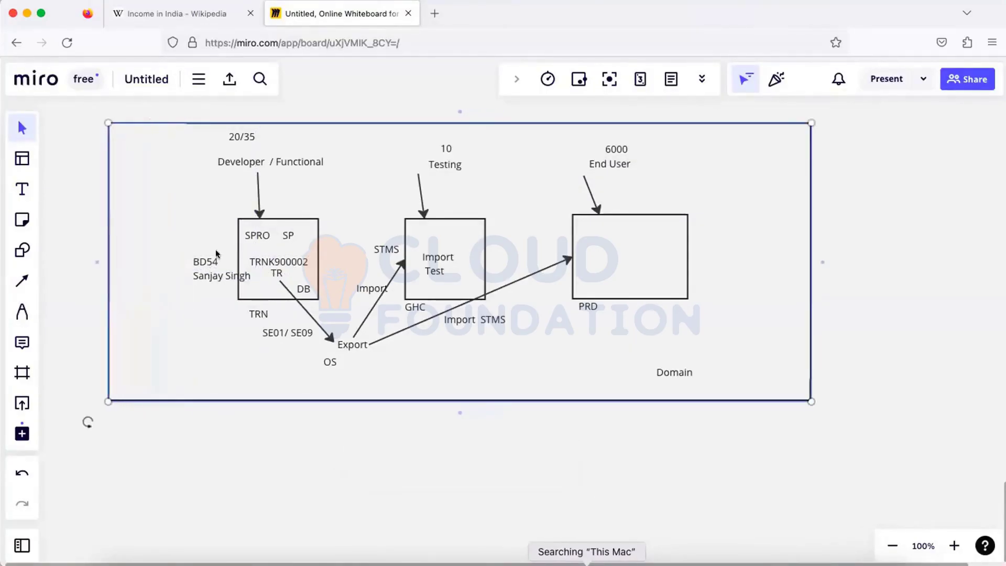
drag(207, 265, 184, 254)
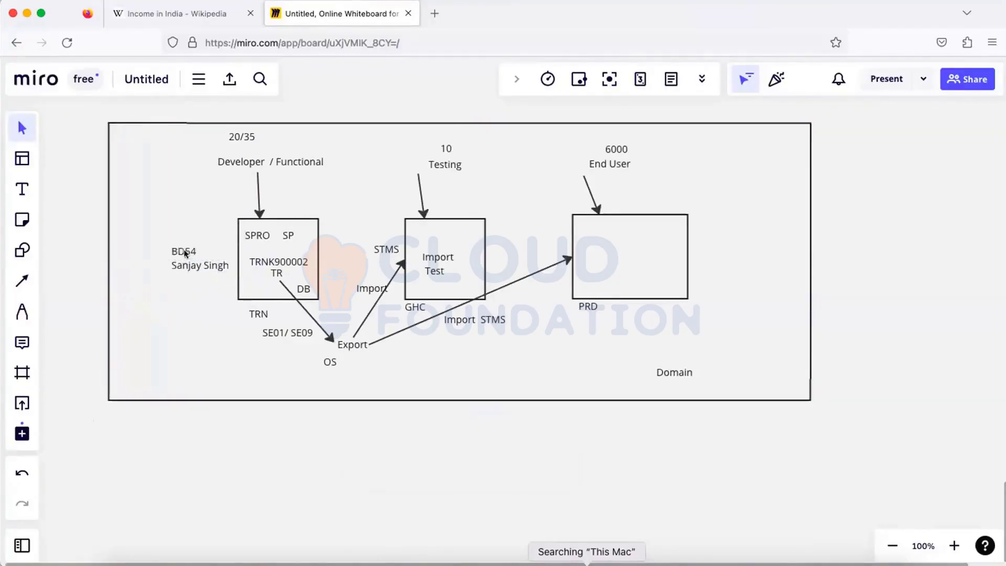
click(283, 266)
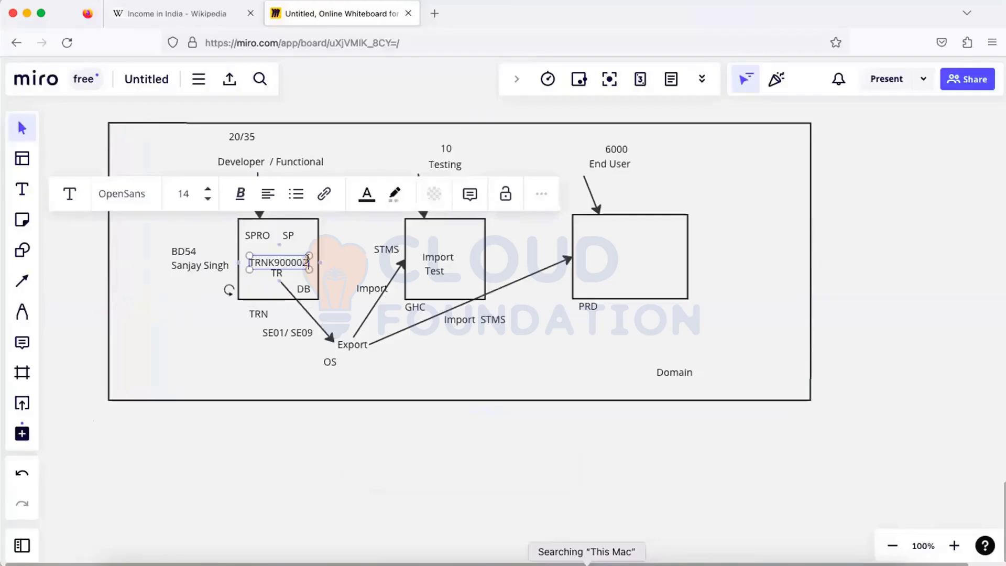
key(BackSpace)
text(4)
click(429, 235)
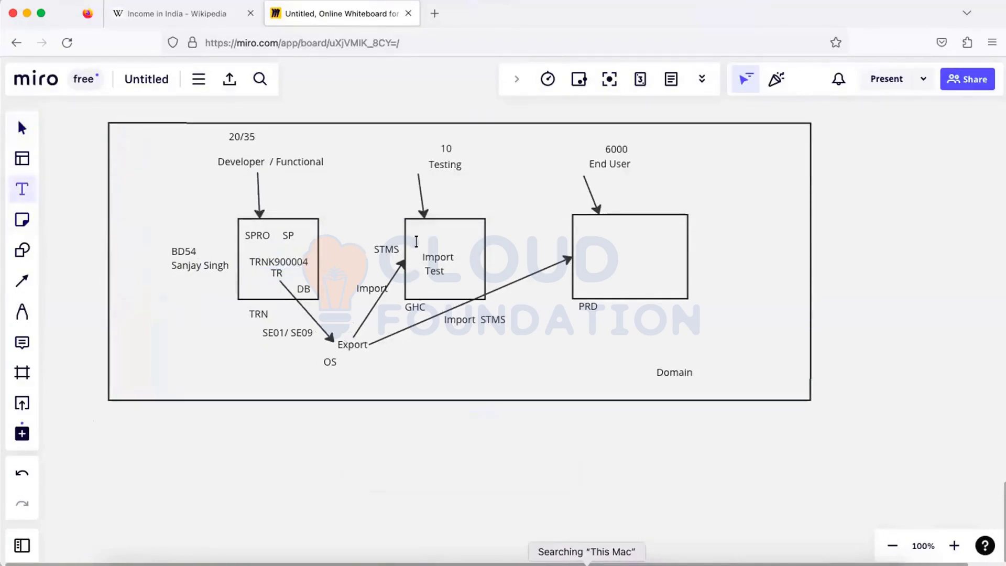
- Add 'TRNK900004' and the responsible person's name as labels inside Import Test
click(416, 241)
text(TR)
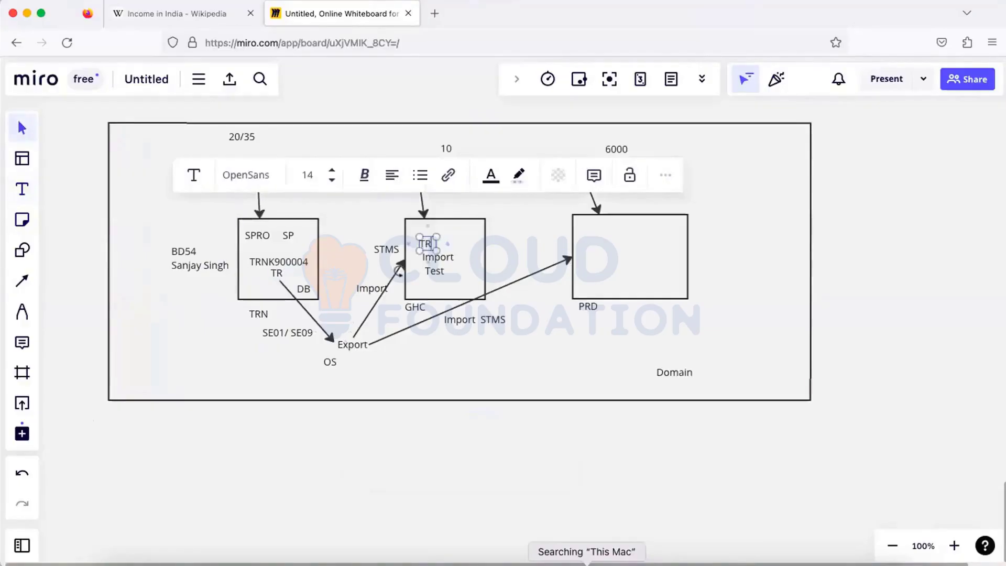
text(NK)
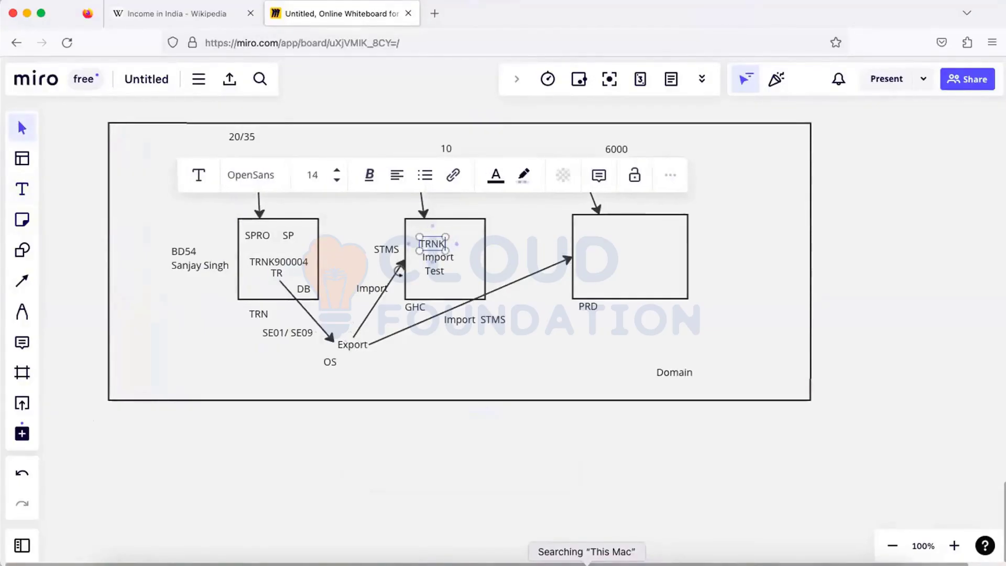
text(9000)
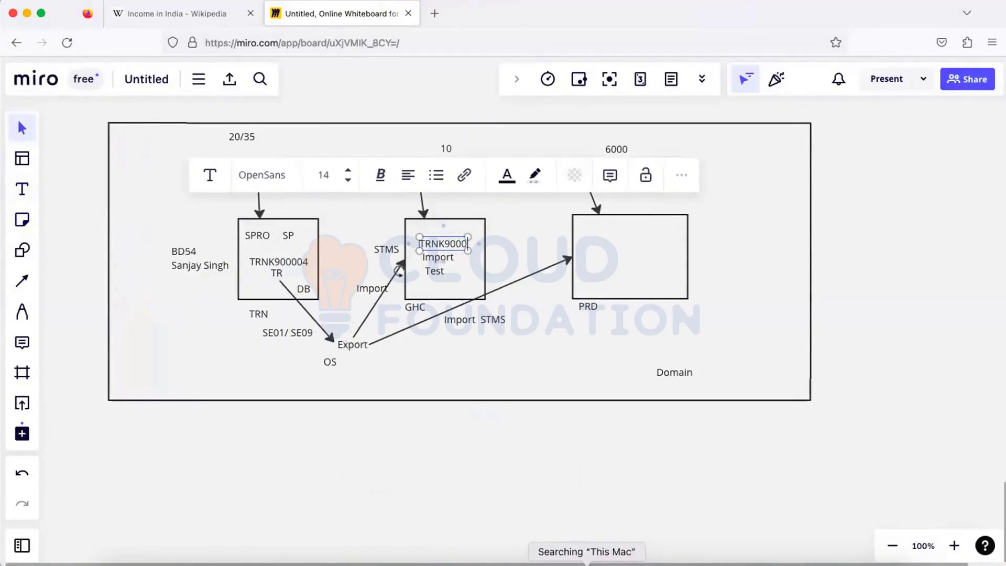
text(04)
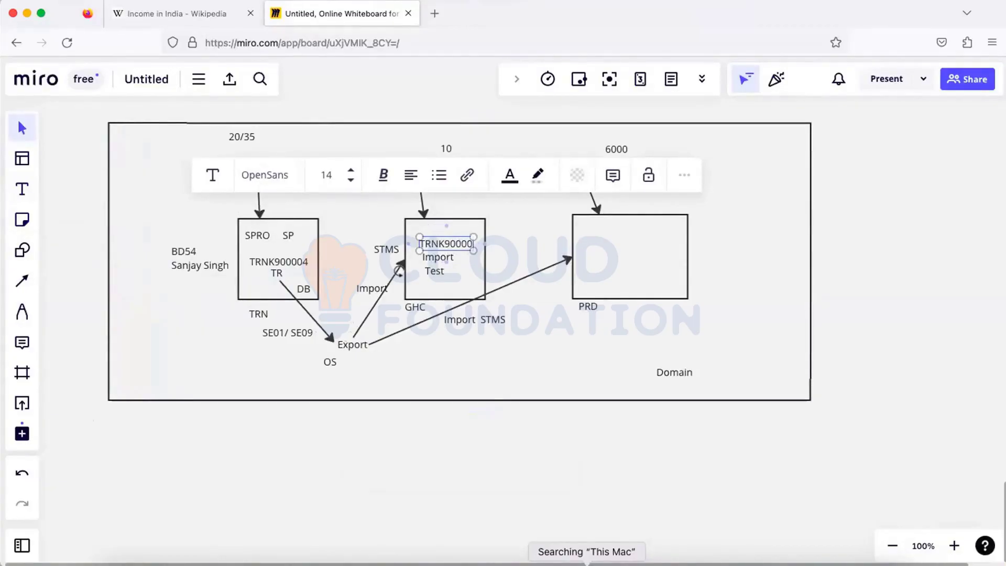
click(23, 186)
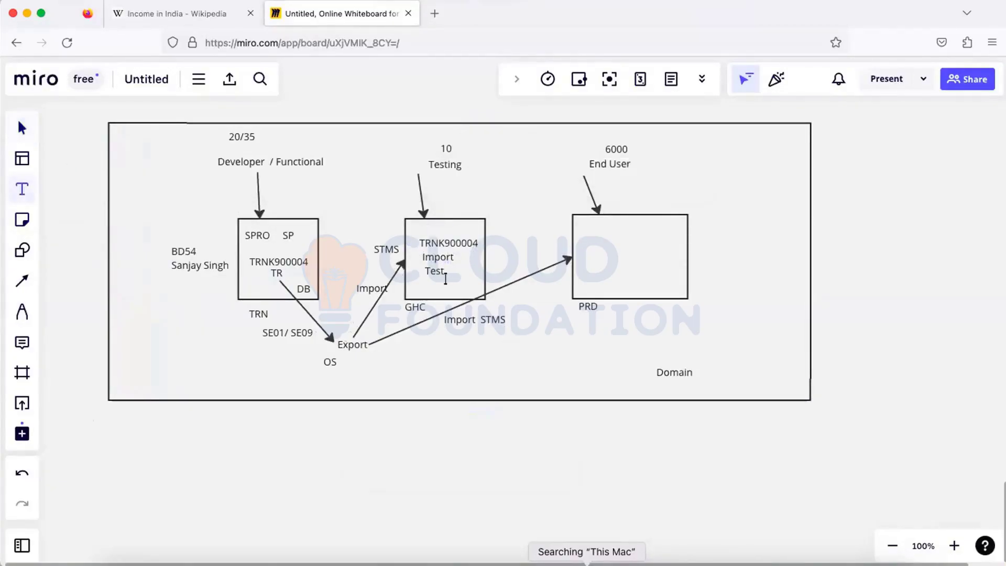
click(443, 287)
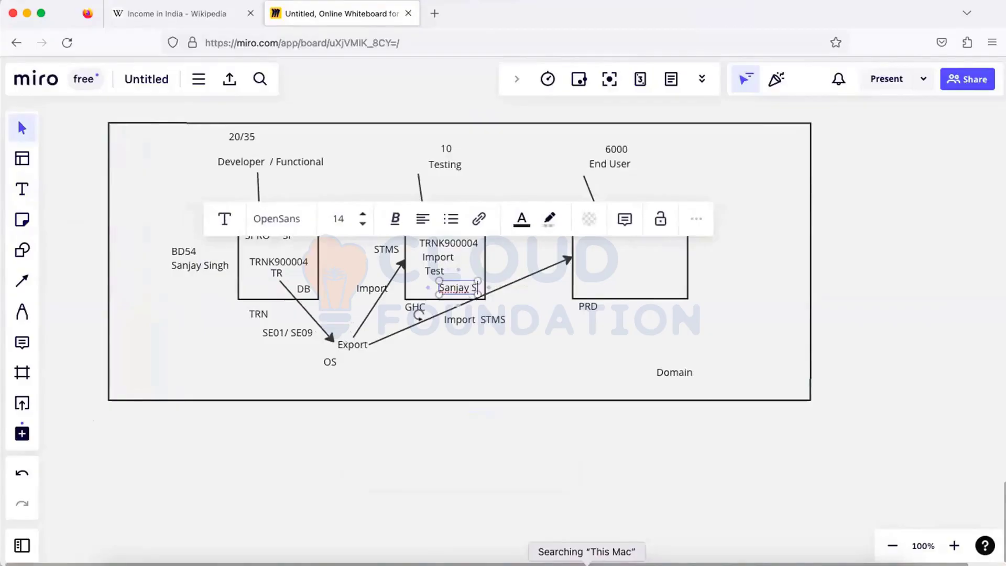
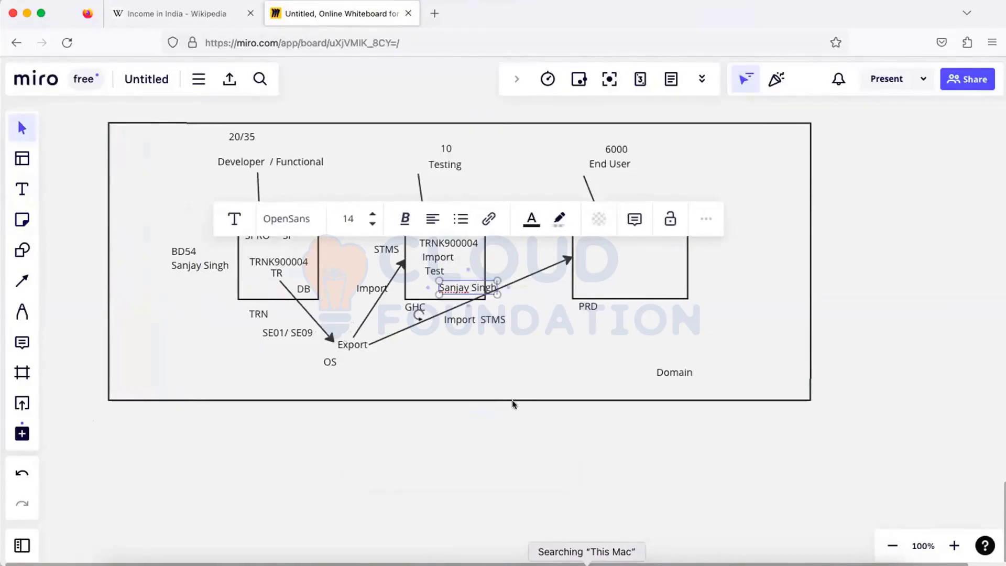
click(512, 400)
drag(458, 288, 441, 285)
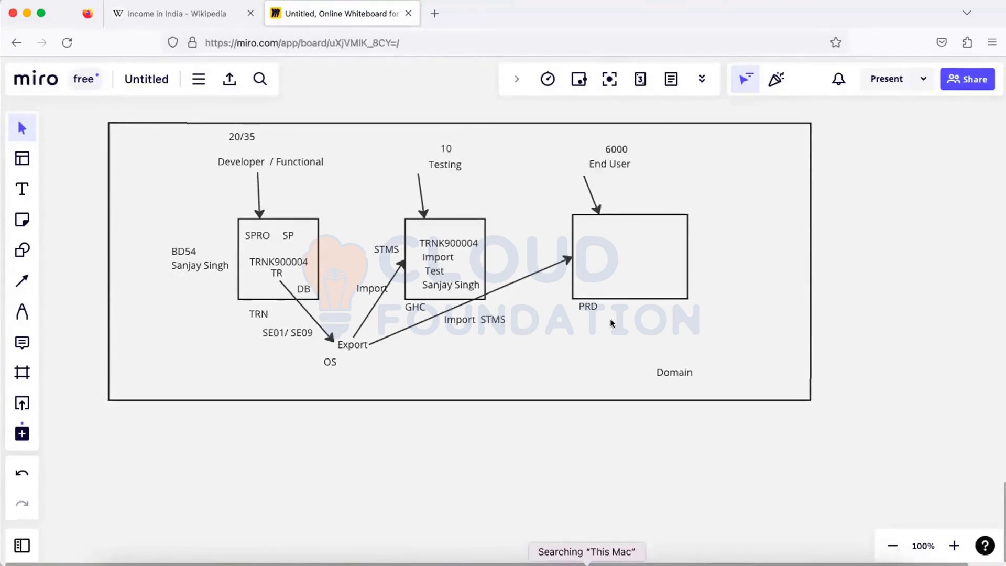
click(587, 564)
- Delete slide 4's monitoring bullets and change its title from 'Monitoring task' to 'Transport'
drag(371, 435, 286, 211)
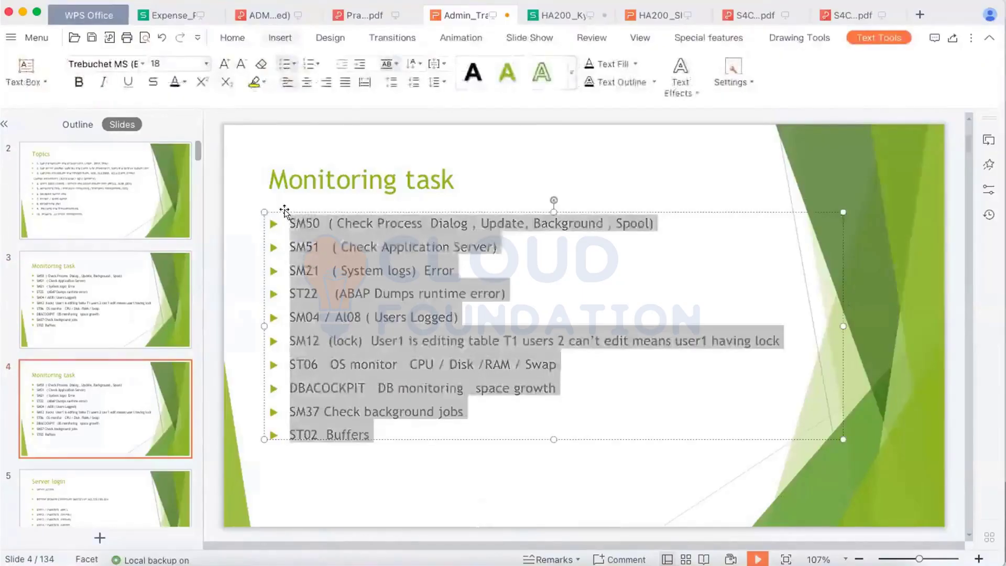
key(Delete)
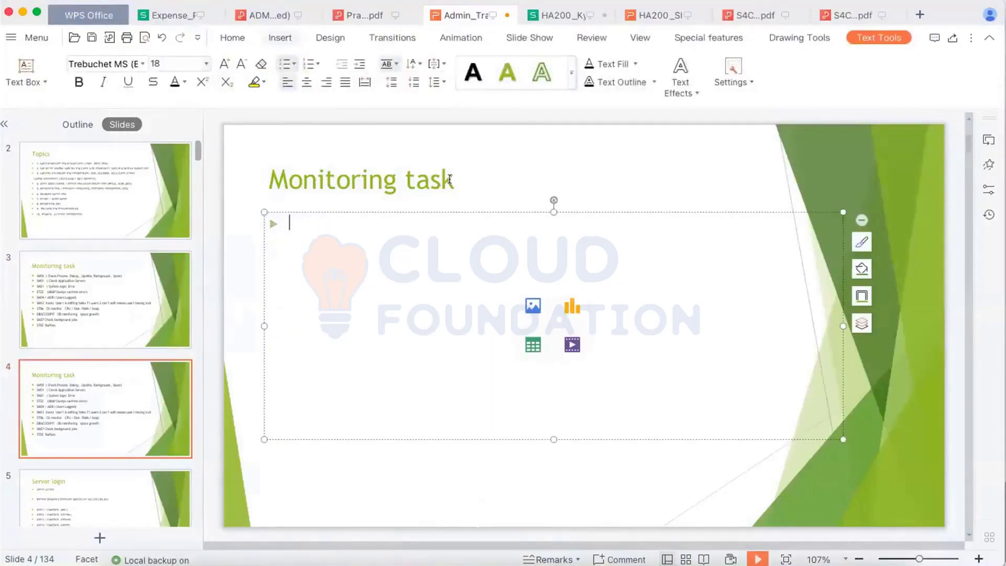
click(450, 180)
key(BackSpace)
key(BackSpace)
key(BackSpace)
key(BackSpace)
key(BackSpace)
key(BackSpace)
key(BackSpace)
key(BackSpace)
key(BackSpace)
key(BackSpace)
key(BackSpace)
key(BackSpace)
key(BackSpace)
key(BackSpace)
key(BackSpace)
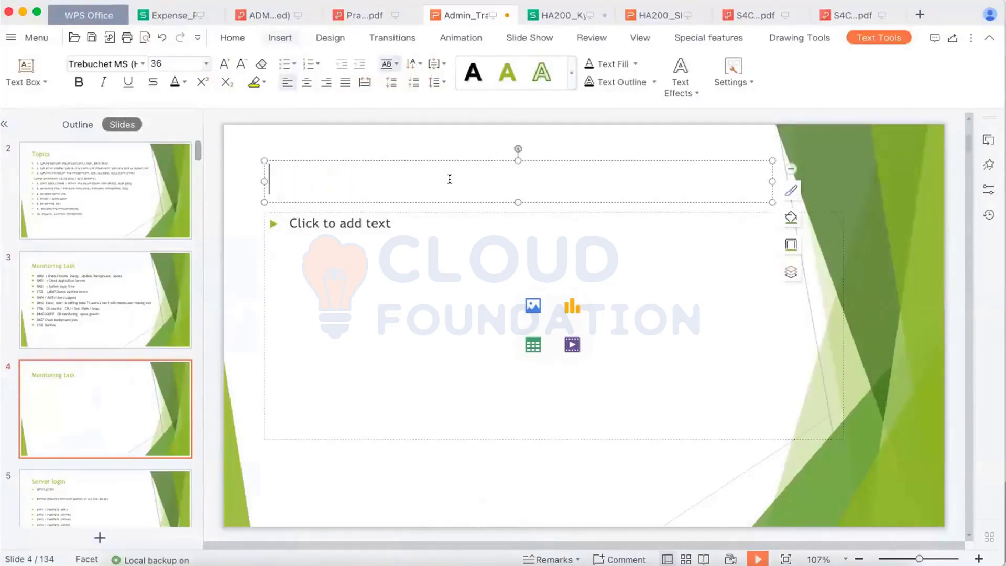
text(TRan)
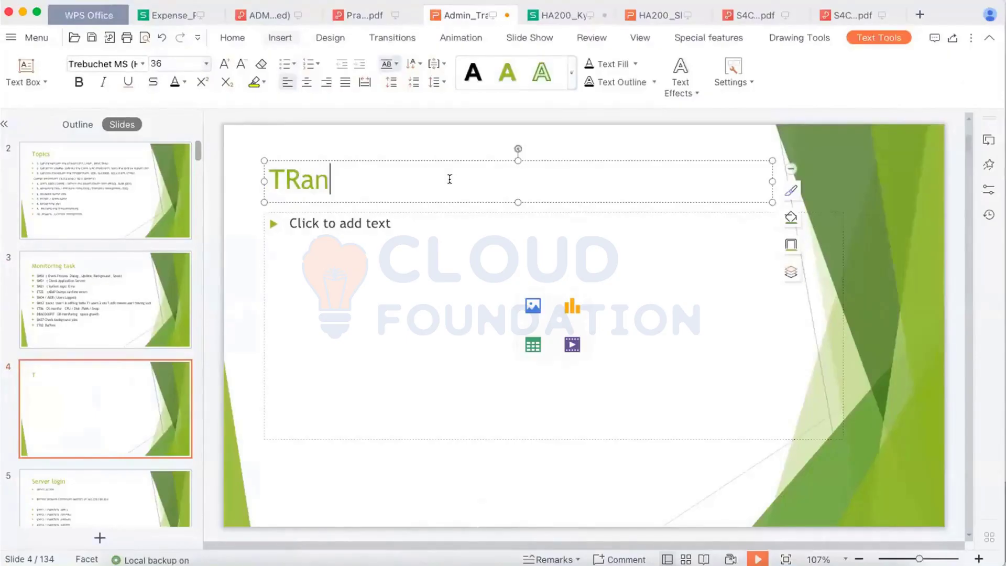
text(sport)
key(BackSpace)
key(BackSpace)
key(BackSpace)
key(BackSpace)
key(BackSpace)
key(BackSpace)
key(BackSpace)
key(BackSpace)
key(BackSpace)
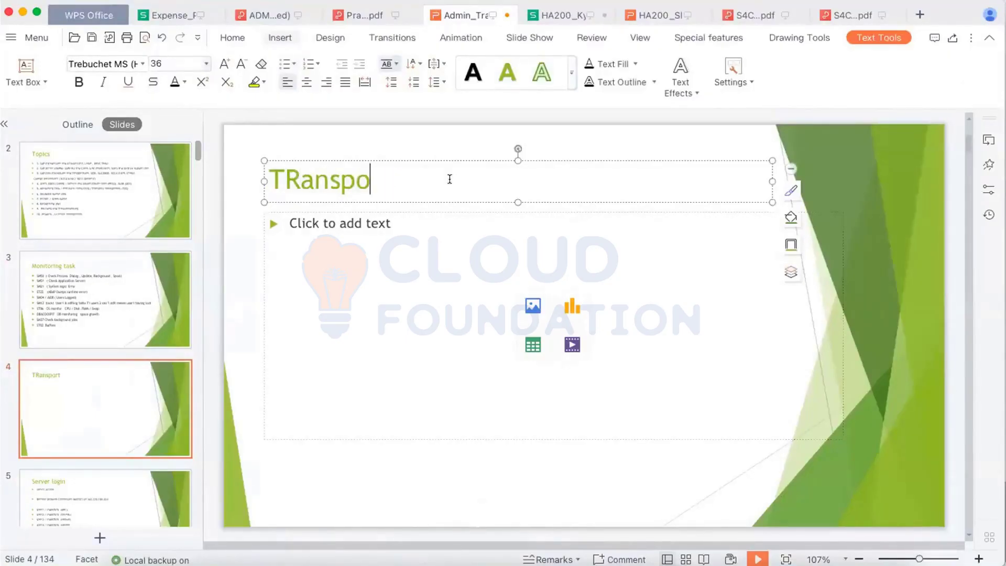
text(r)
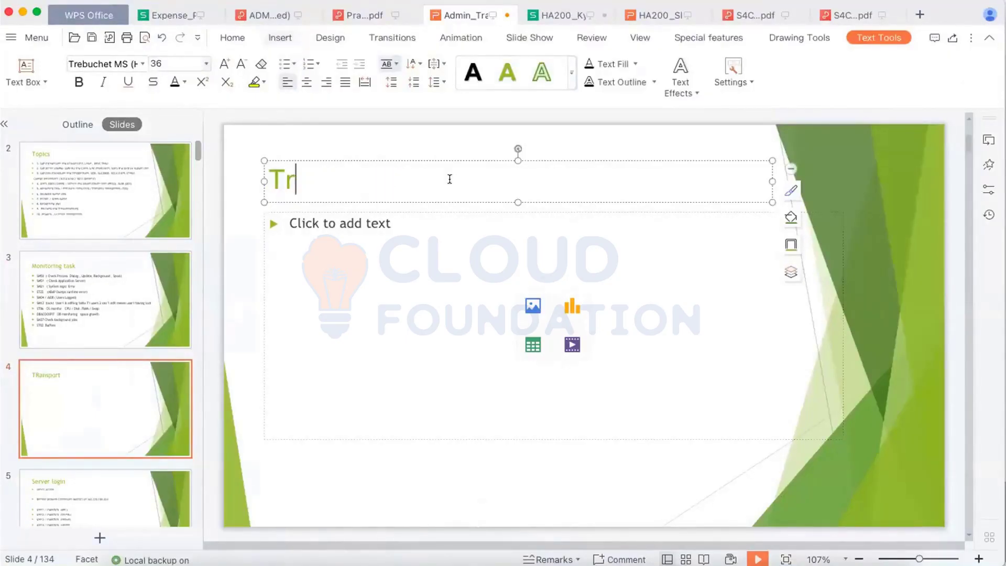
text(ansport)
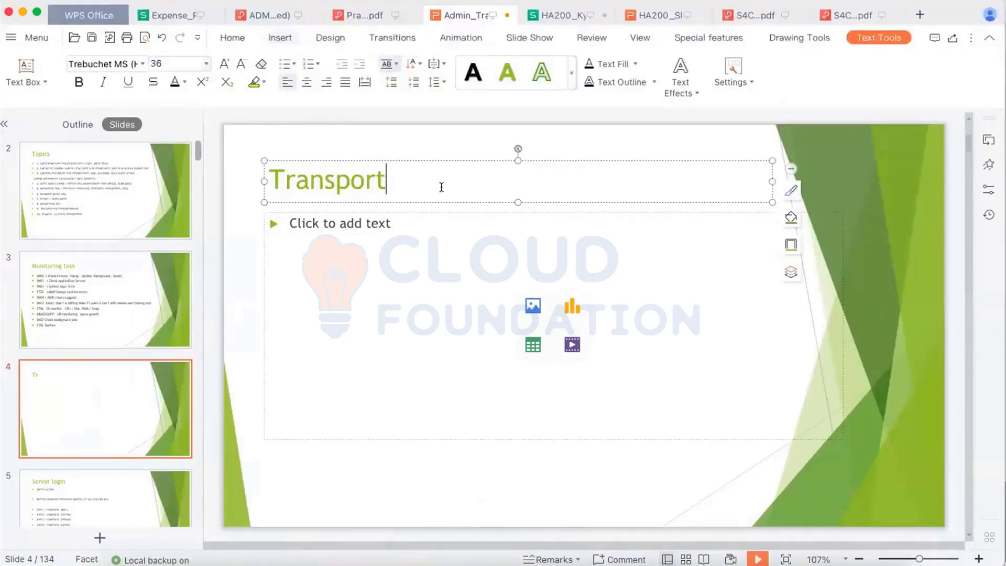
click(315, 221)
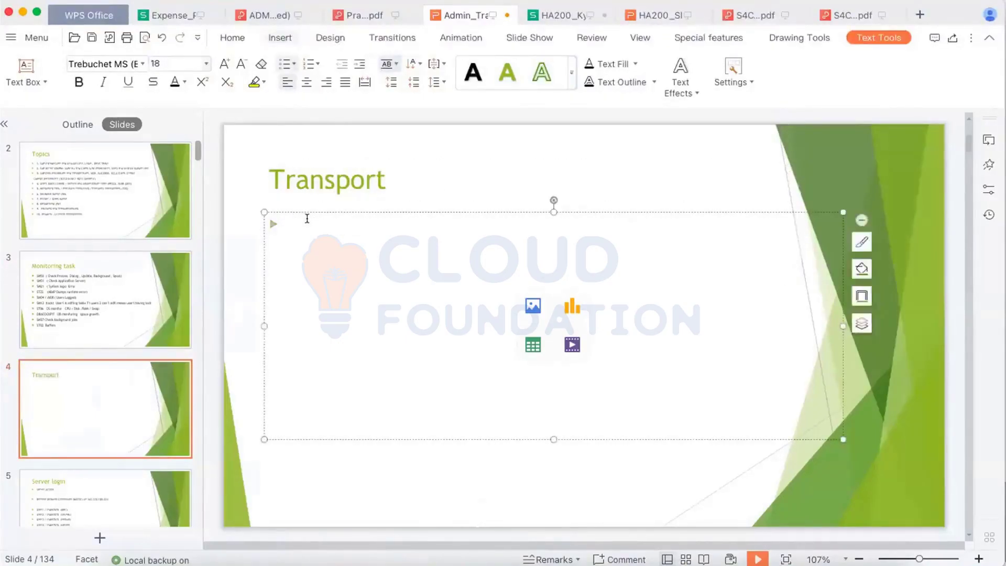
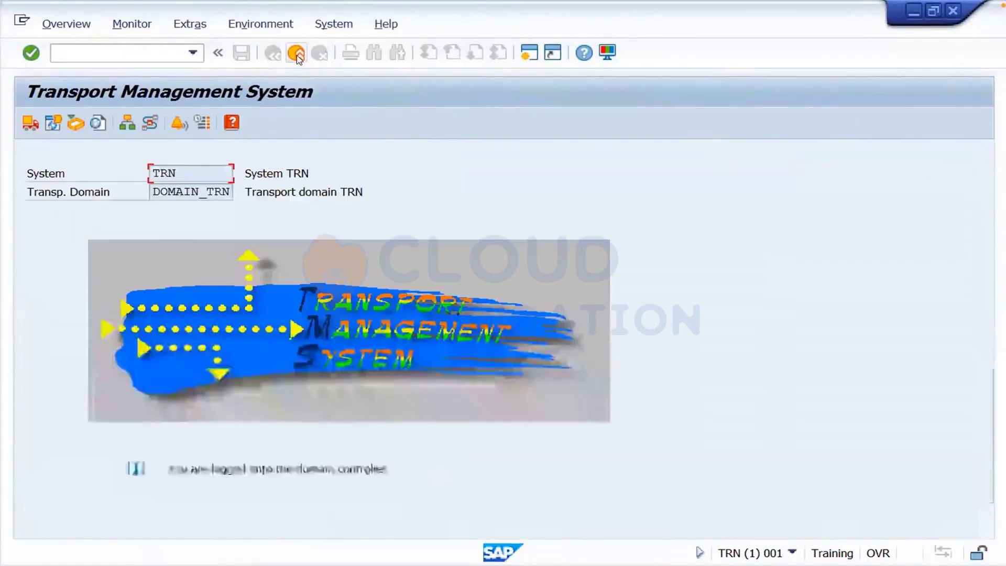
- Go back from the GHC import queue in STMS to the SAP Easy Access menu
click(296, 53)
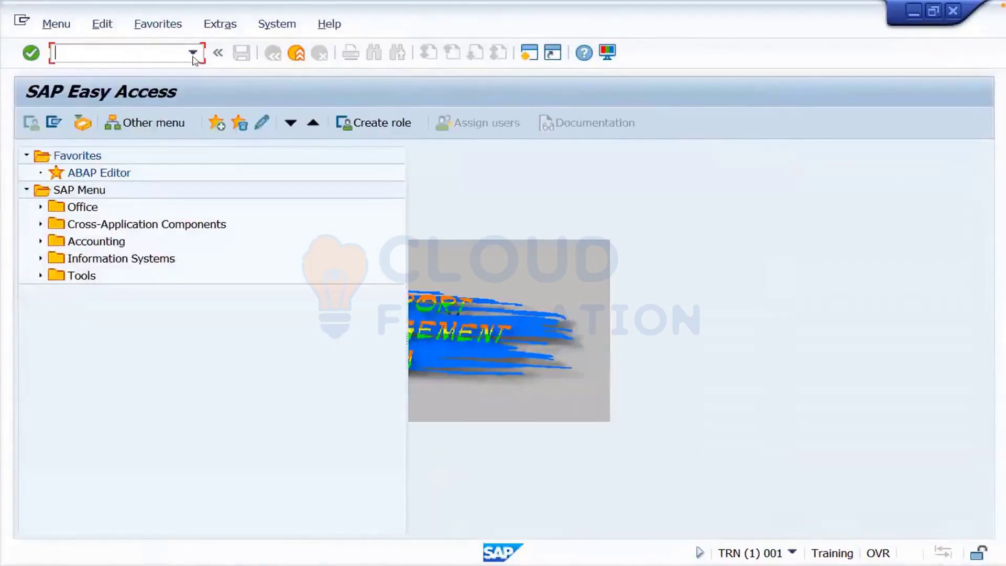
- Open the Transport Organizer (SE01) and list requests by user, excluding Customizing requests
text(se0`)
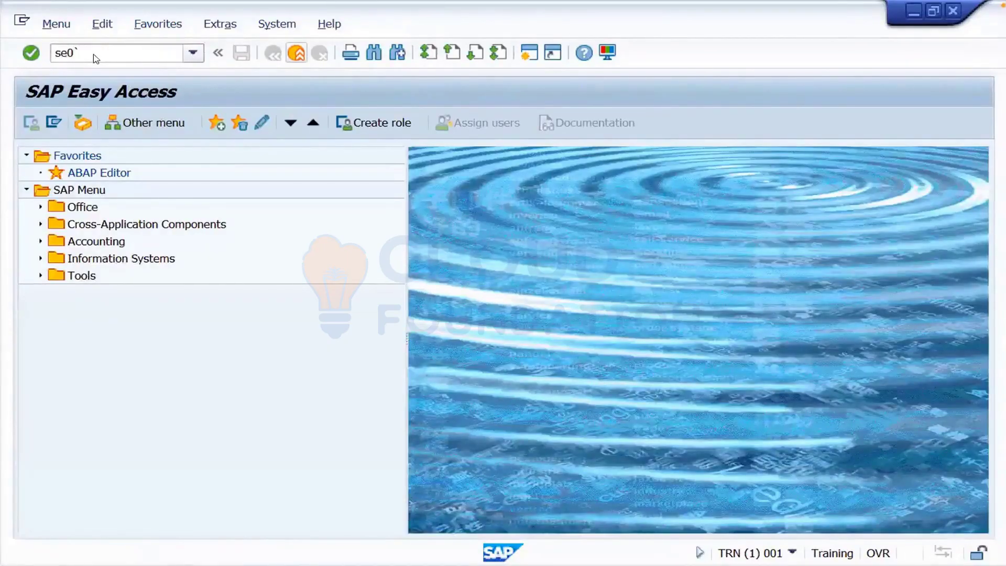
key(Return)
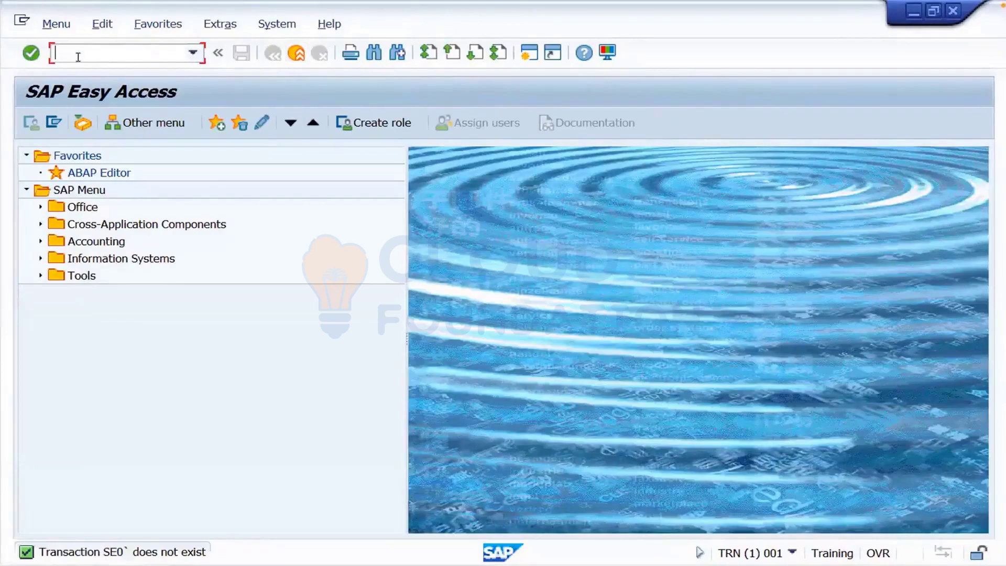
text(se01)
key(Return)
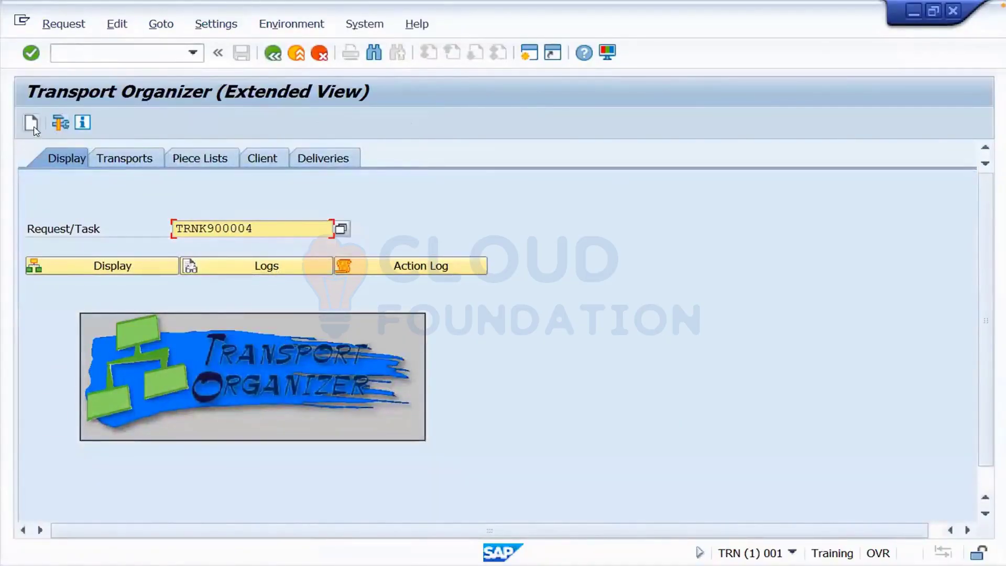
click(105, 154)
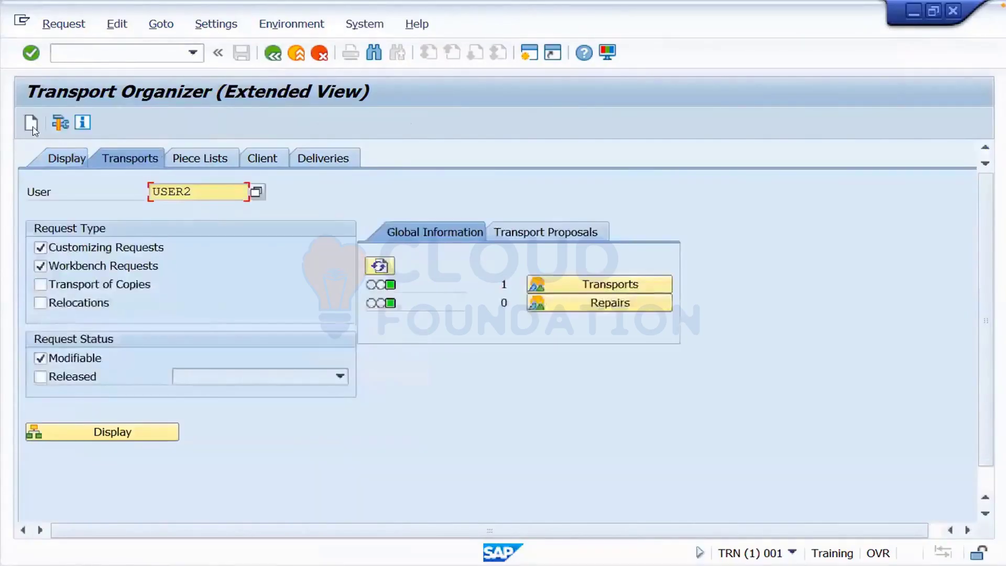
click(39, 248)
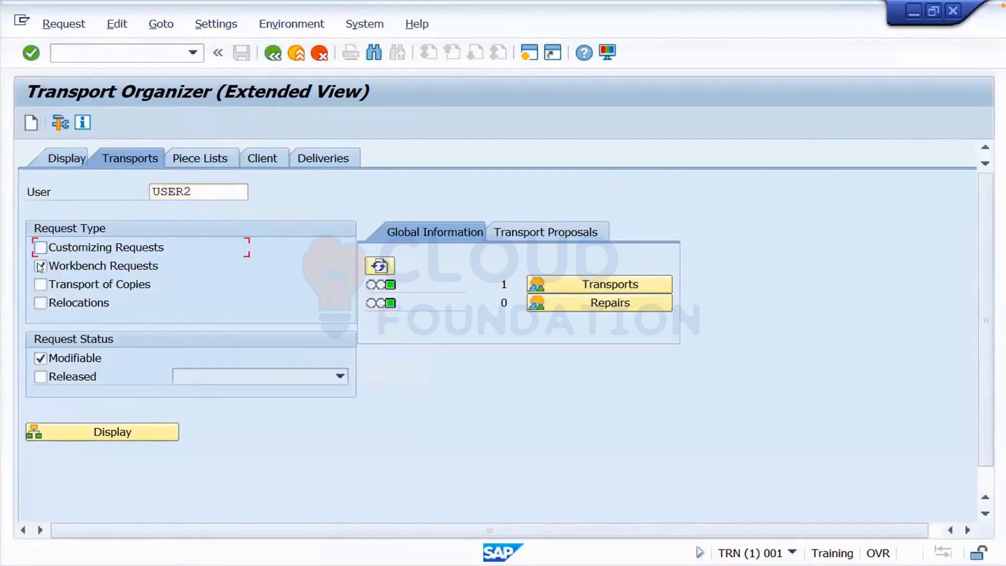
- Create workbench request TRNK900006 described 'test', then go back to Easy Access
click(31, 123)
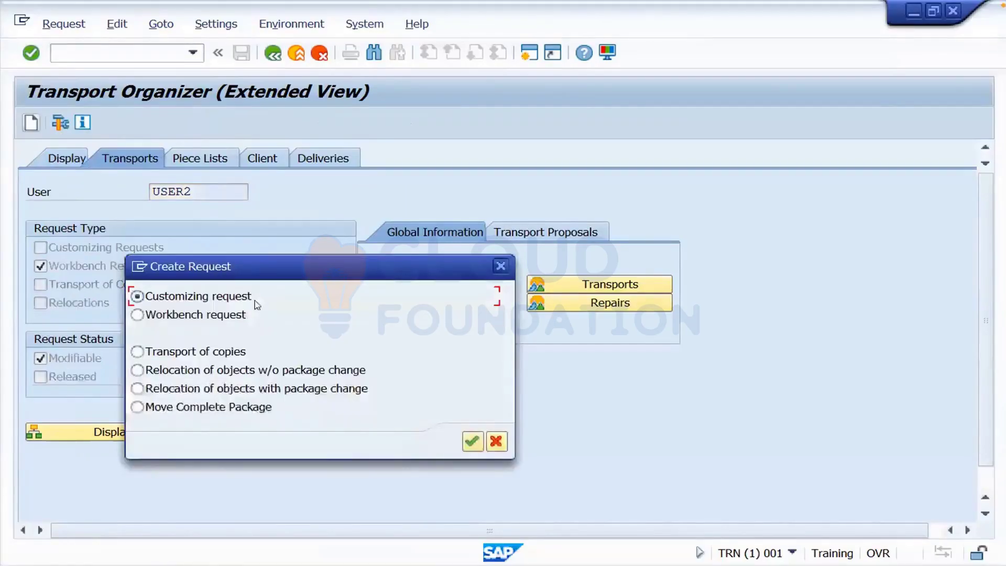
click(189, 317)
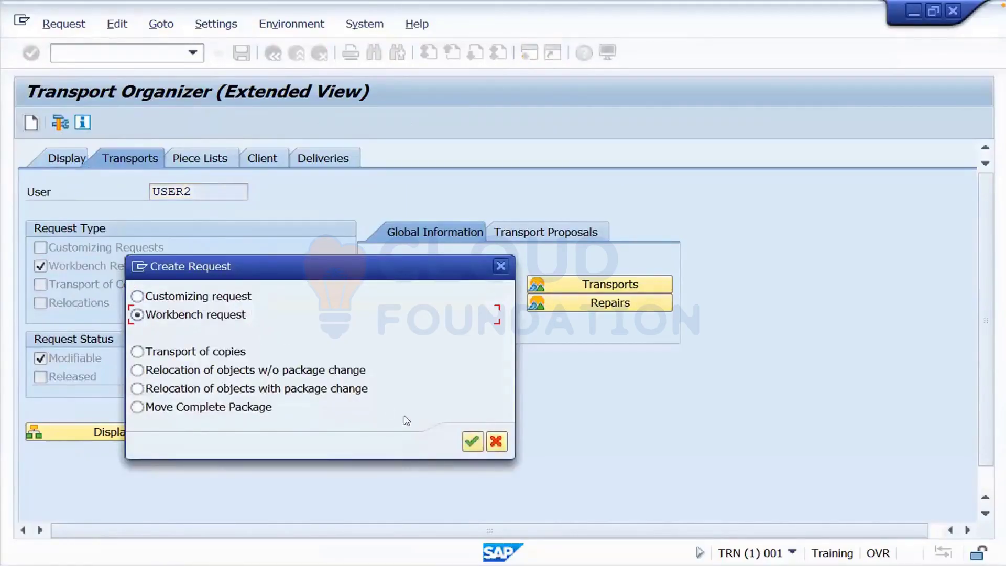
click(474, 441)
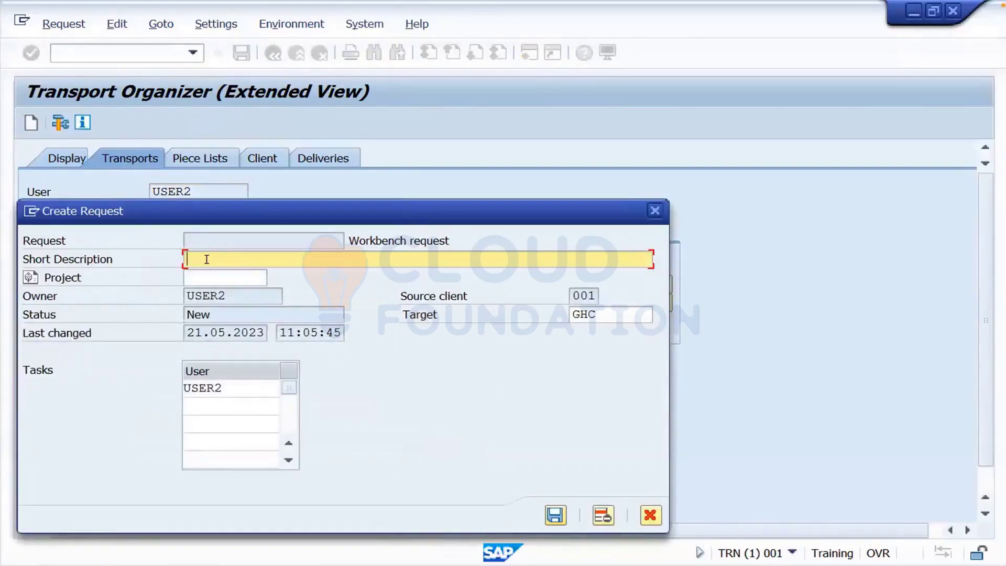
text(test)
click(555, 516)
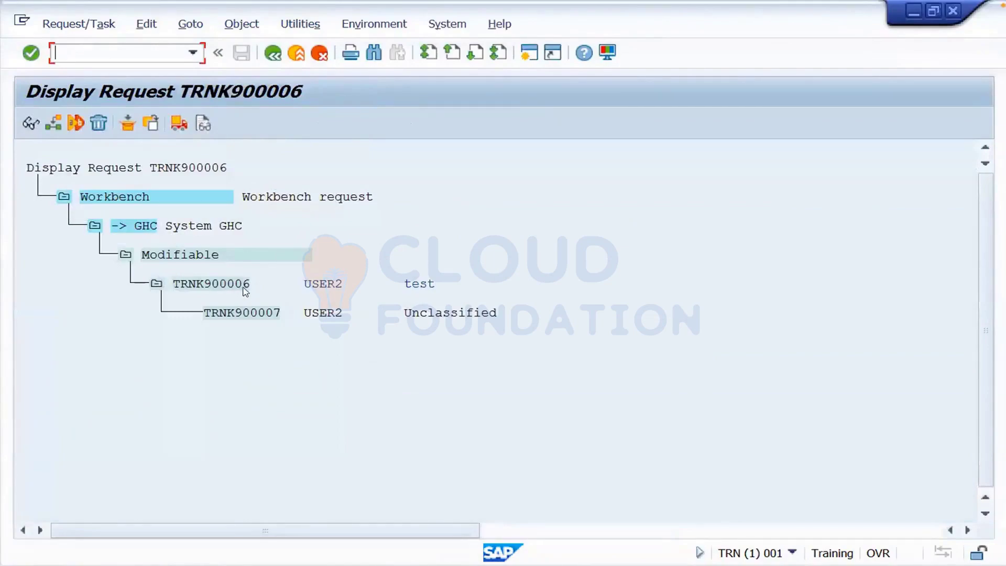
click(244, 292)
click(273, 54)
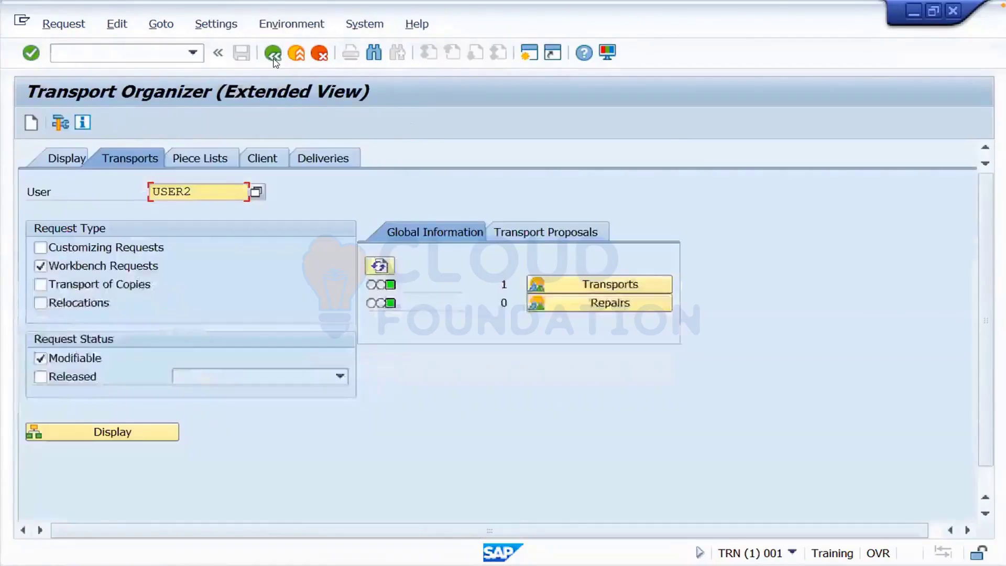
click(273, 54)
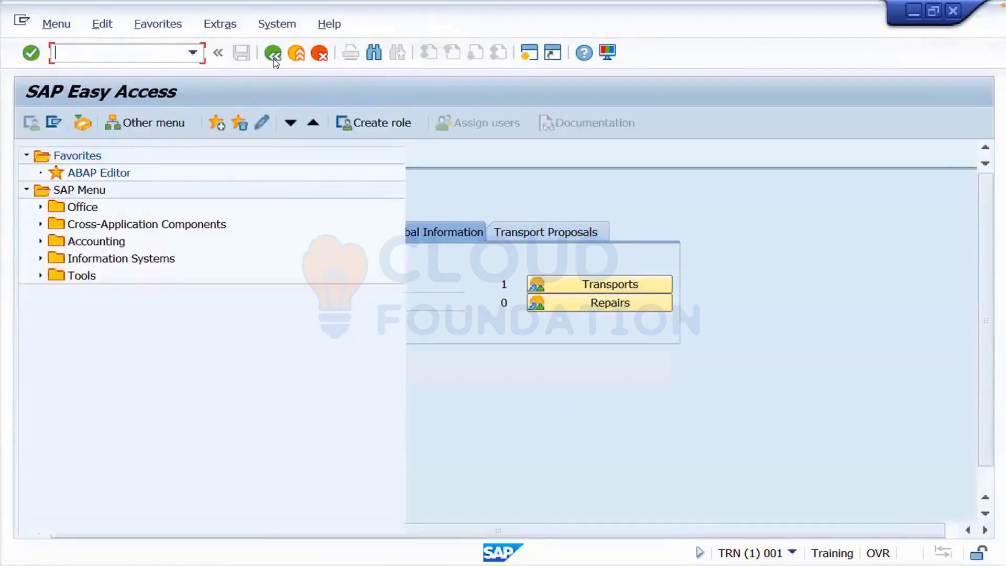
- In BD54, add a new logical system TRAINING with the name 'system'
text(bd)
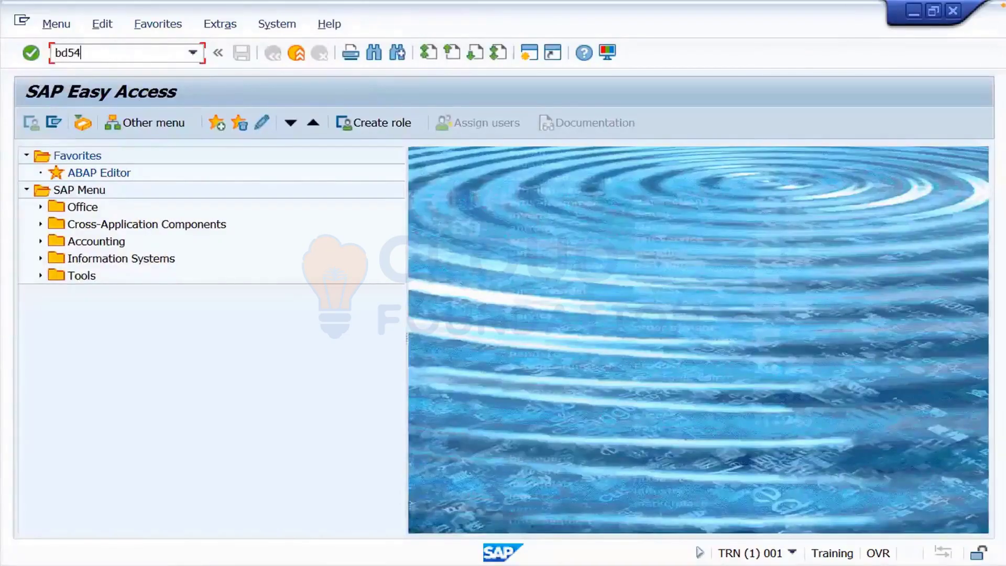
text(54)
key(Return)
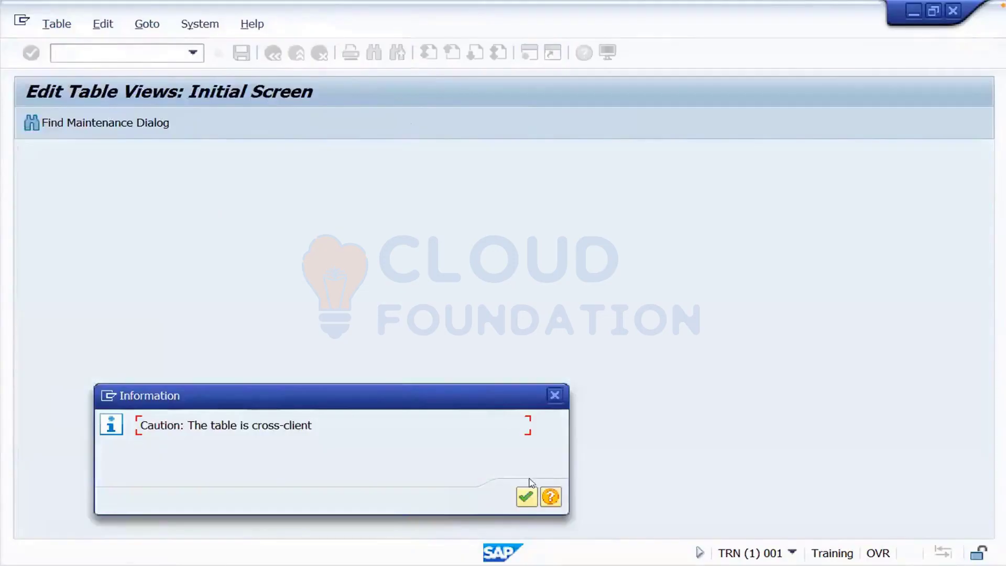
click(526, 497)
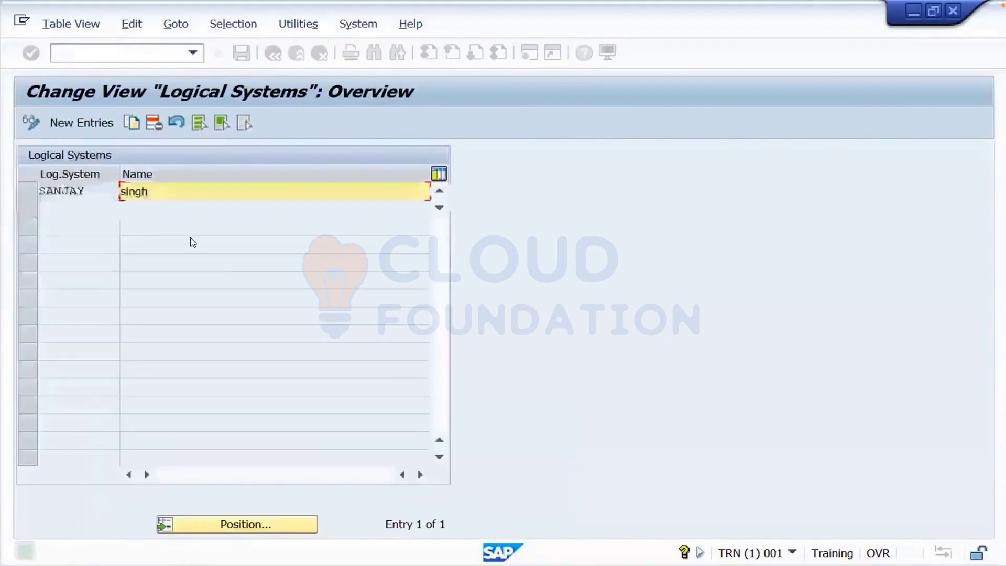
click(88, 125)
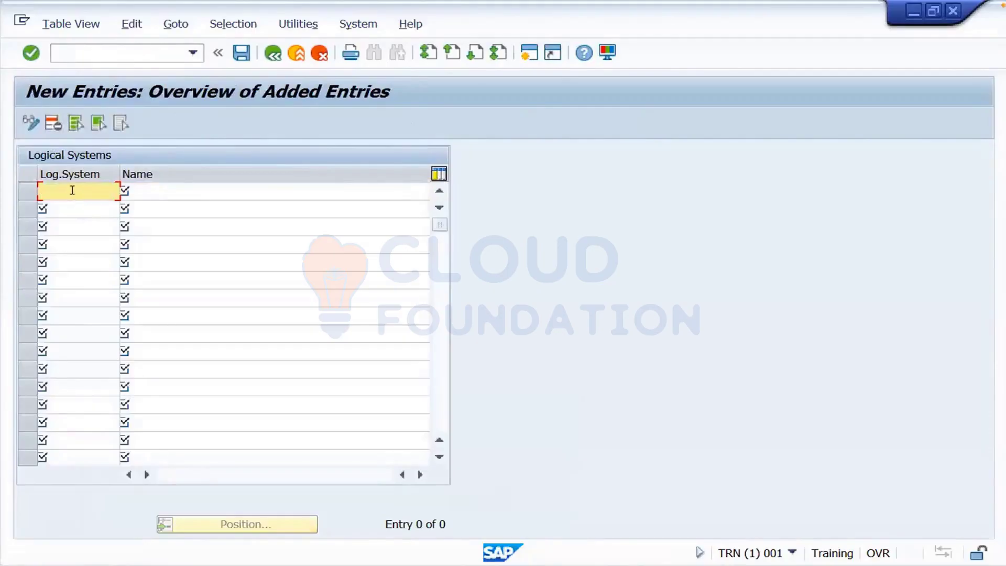
text(Training)
click(153, 188)
text(system)
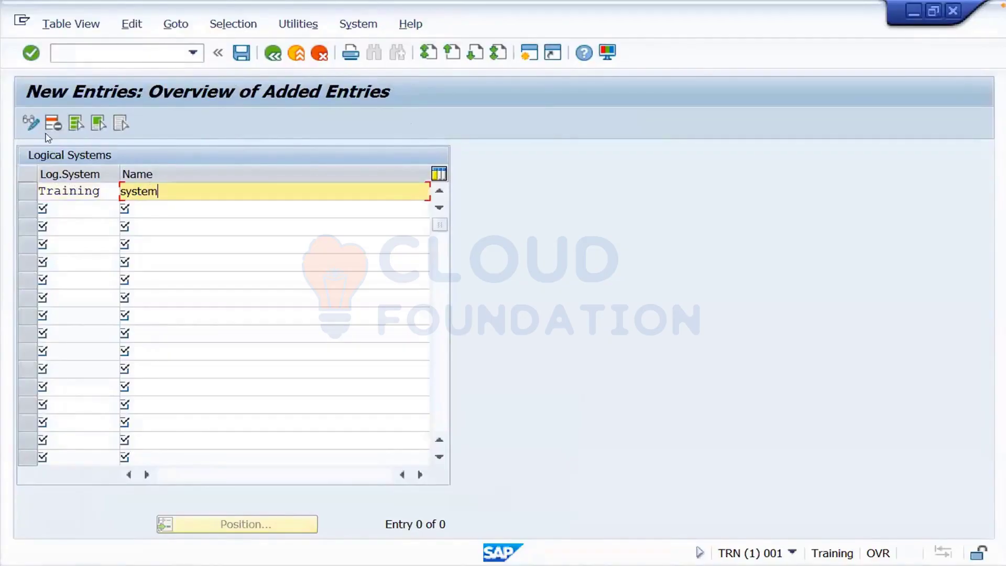
- Save the entry into workbench request TRNK900006 and exit to Easy Access
click(242, 53)
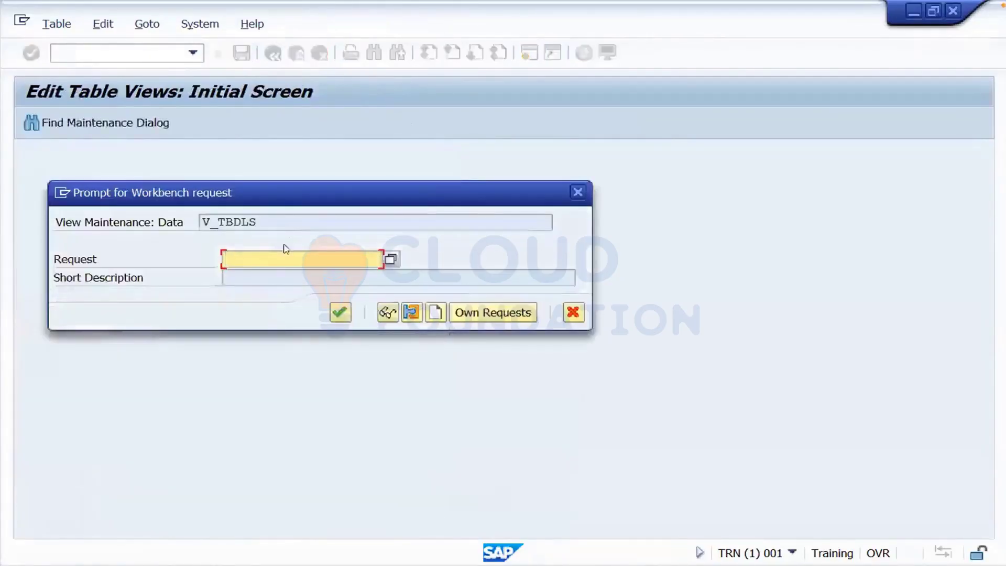
click(265, 259)
text(TR)
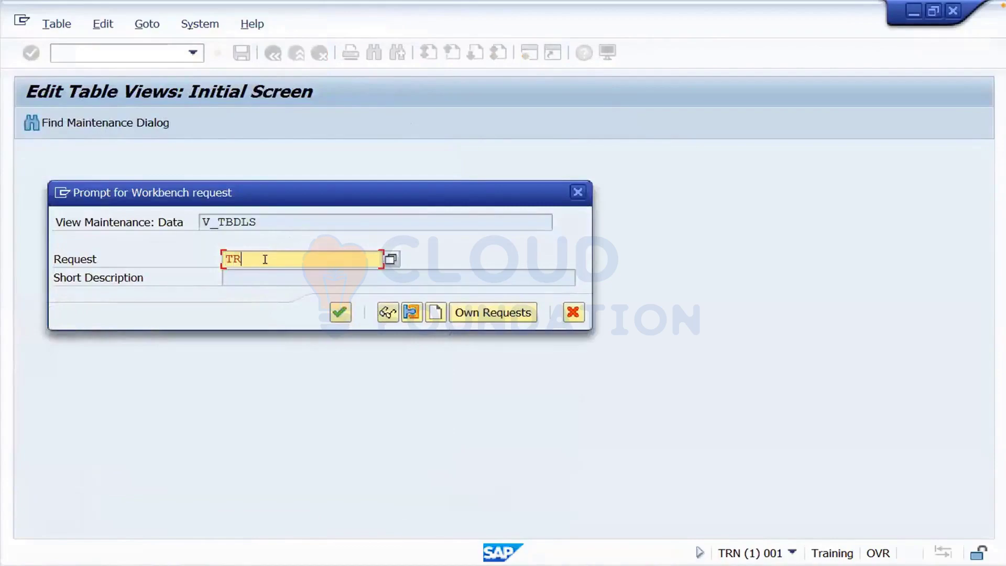
text(NK900006)
click(341, 313)
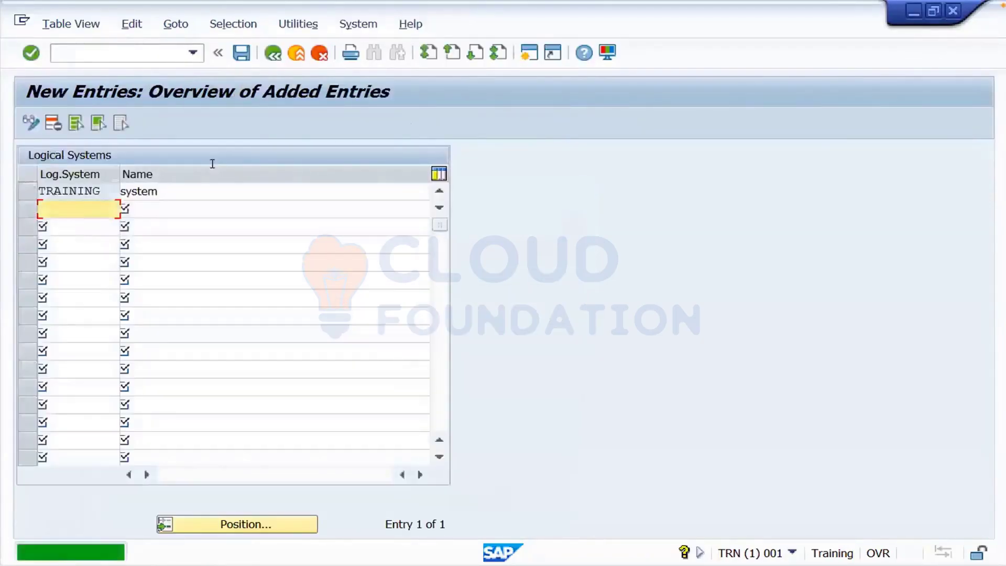
click(295, 57)
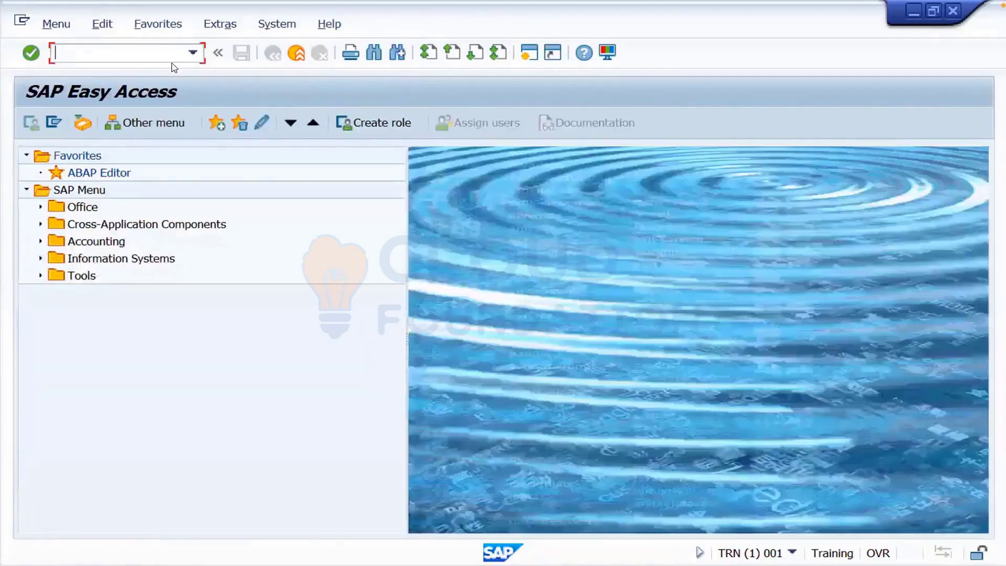
- In SE01, expand task TRNK900007 to view its V_TBDLS entries for TRAINING in TBDLS and TBDLST
text(se01)
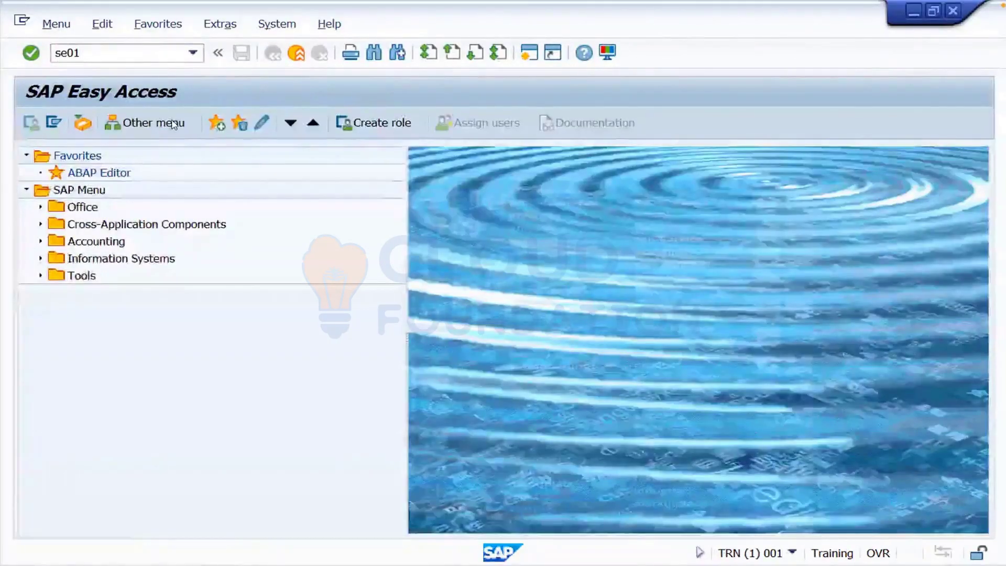
key(Return)
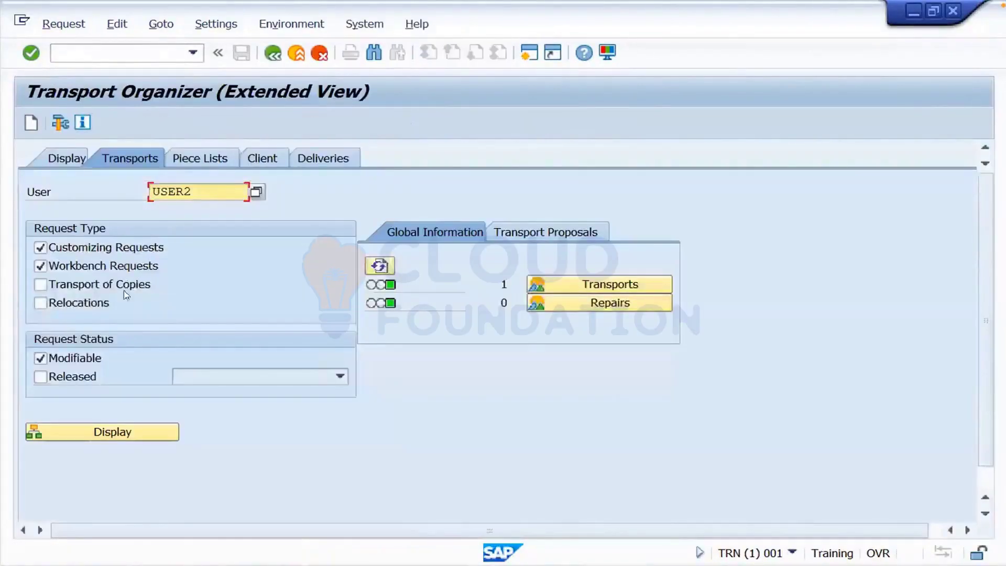
click(96, 431)
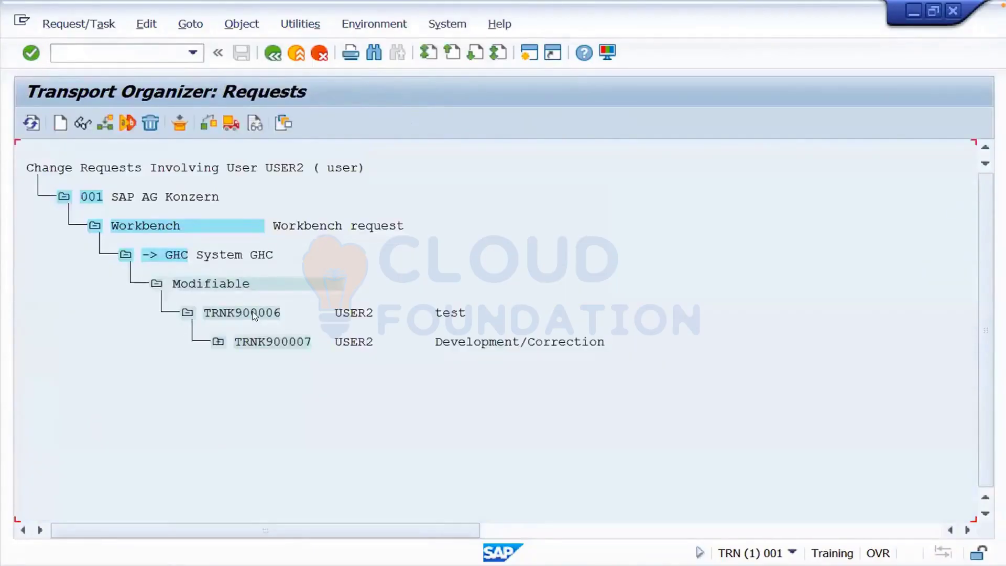
click(253, 314)
click(288, 343)
click(218, 343)
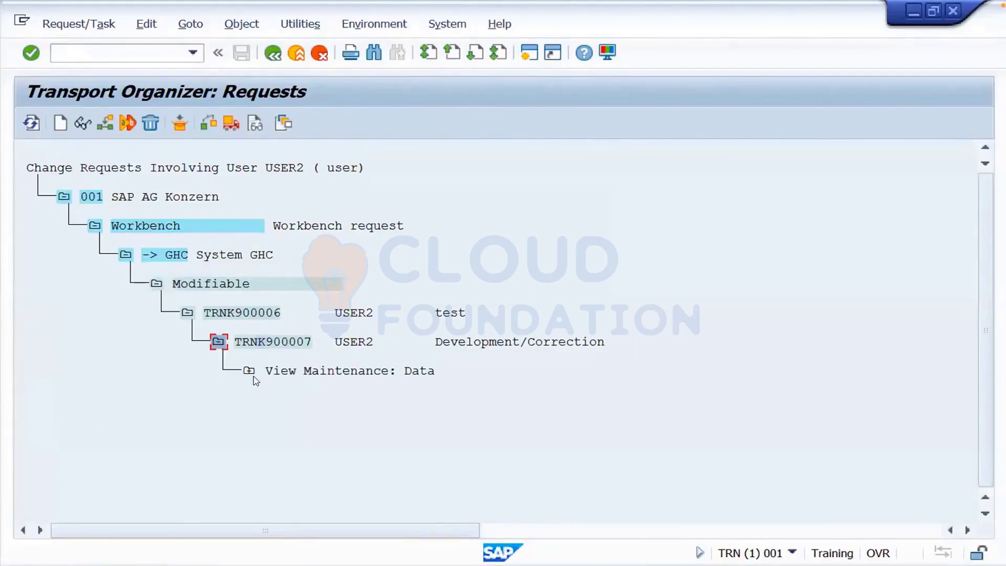
click(250, 372)
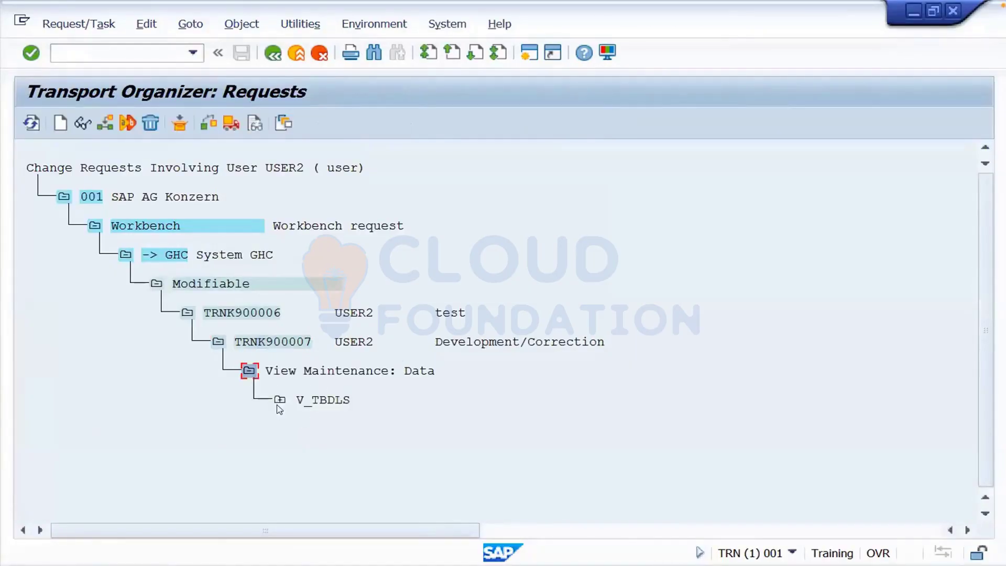
click(279, 401)
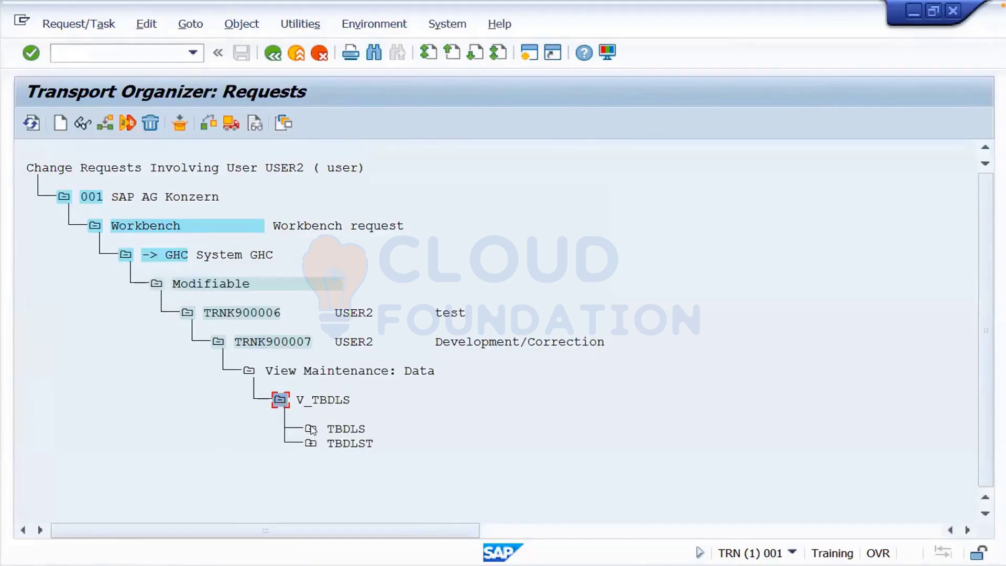
click(311, 429)
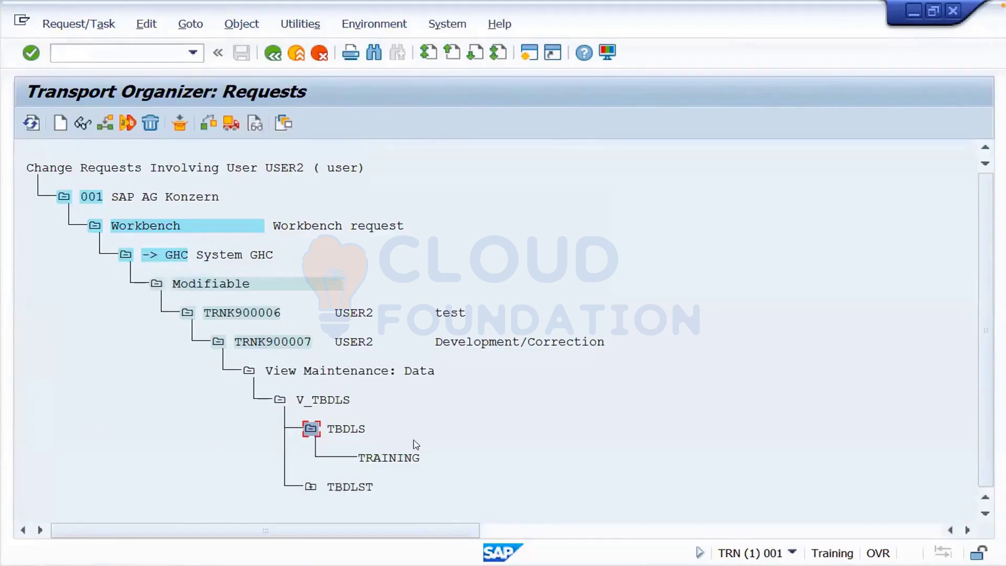
click(312, 487)
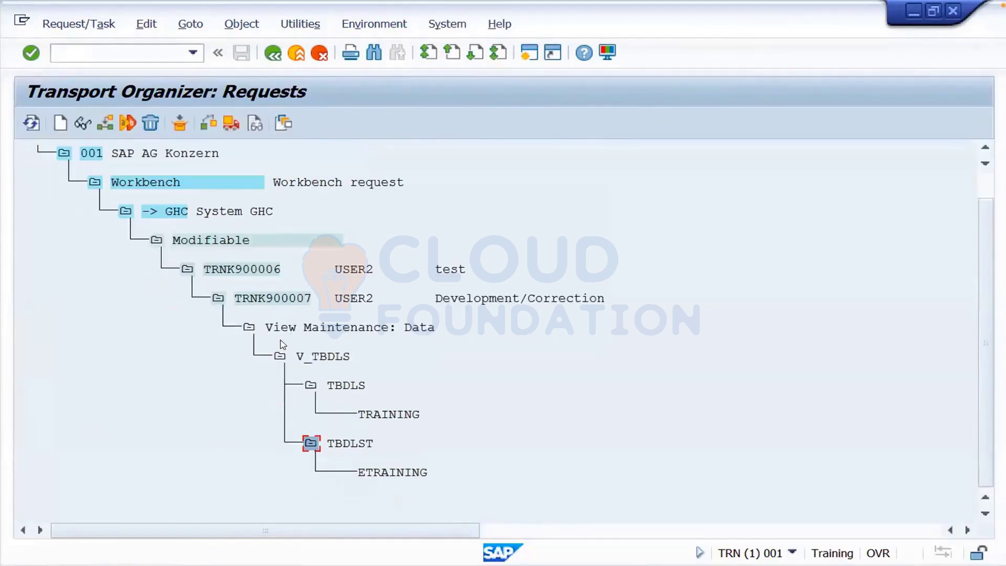
click(250, 328)
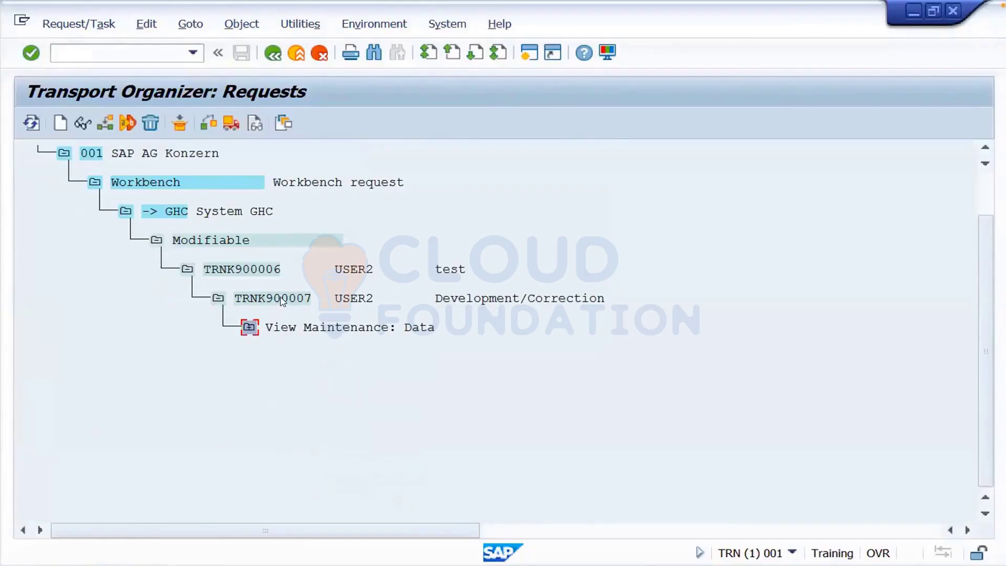
- Release task TRNK900007, then release request TRNK900006 directly
click(282, 299)
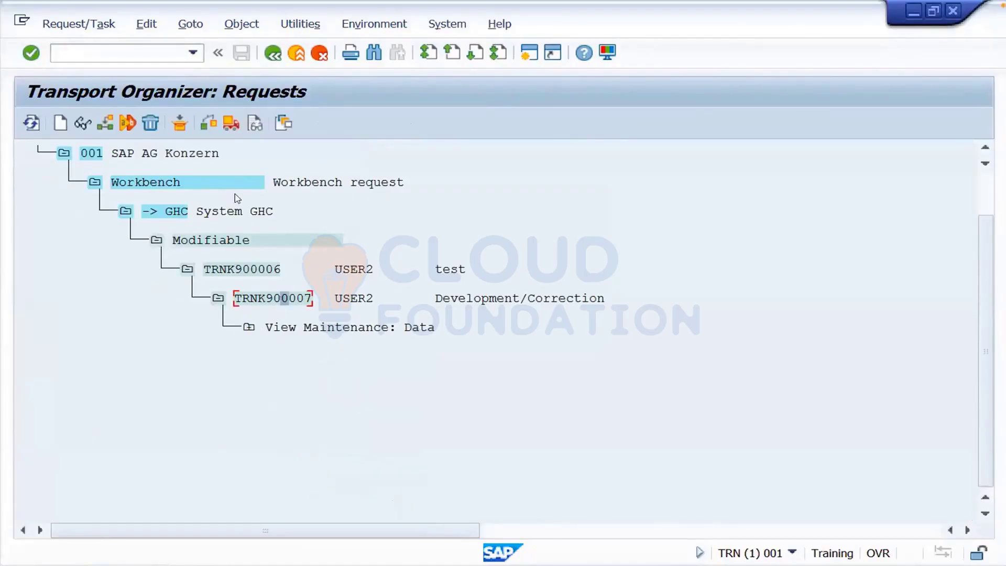
click(230, 123)
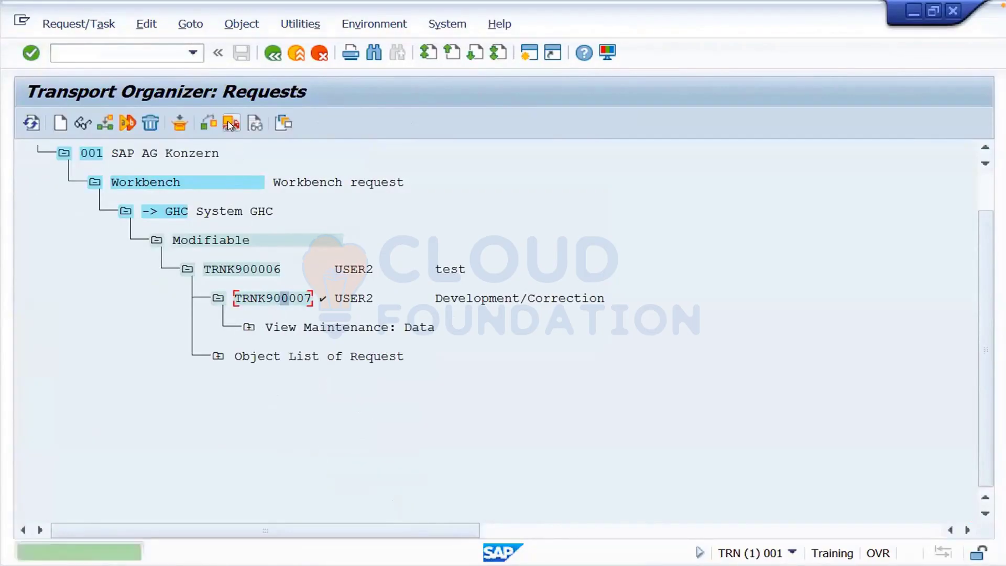
click(276, 271)
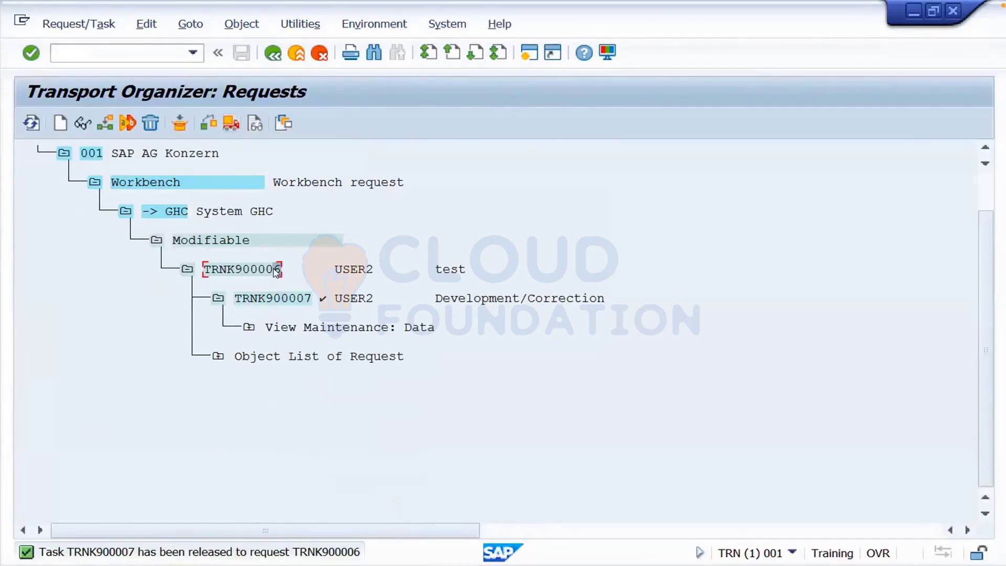
click(231, 125)
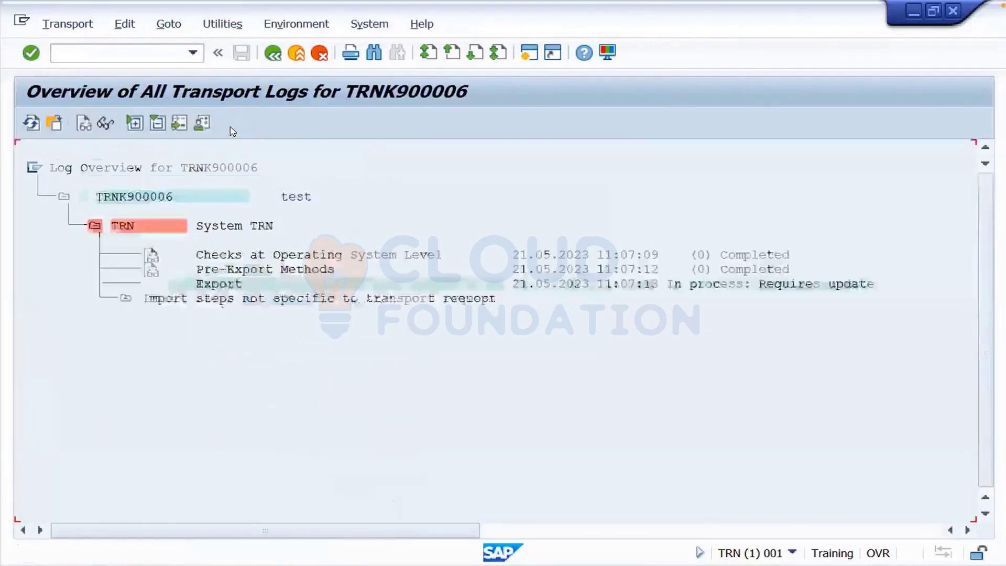
- Refresh the TRNK900006 transport log so the export shows completed with GHC listed
click(31, 124)
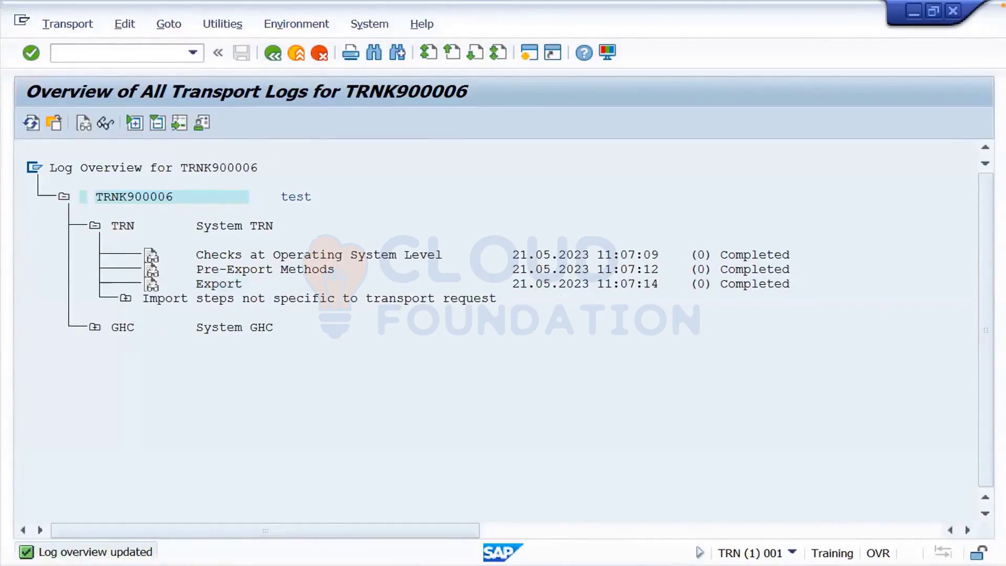
mouse_move(567, 476)
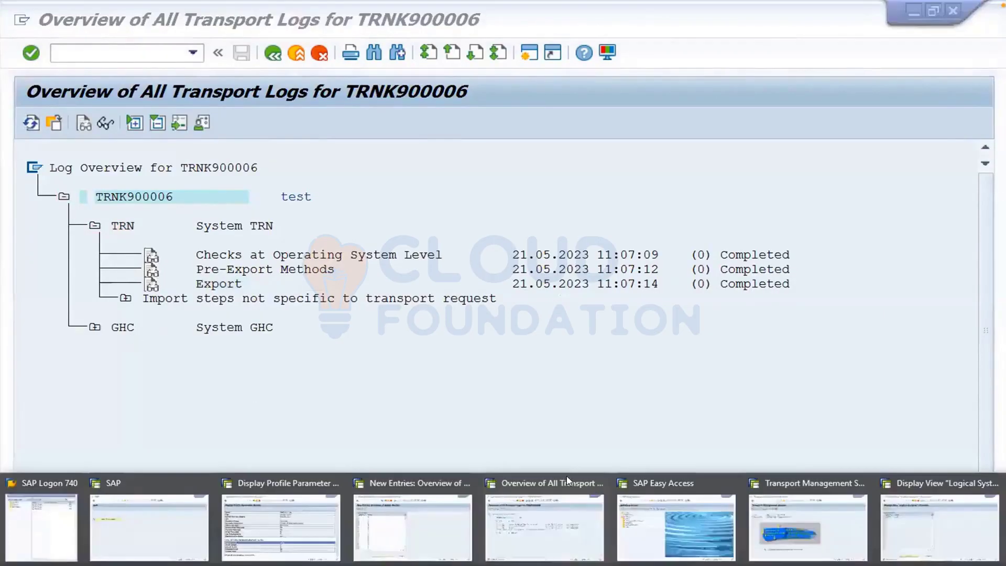
- Switch to the Logical Systems window, return to Easy Access, and rerun bd54 from history
click(915, 515)
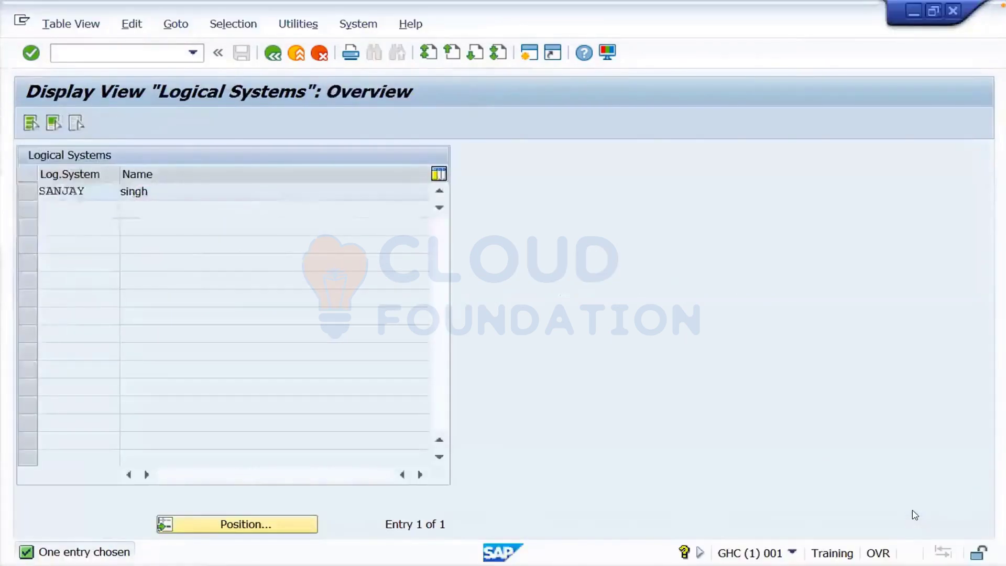
click(272, 54)
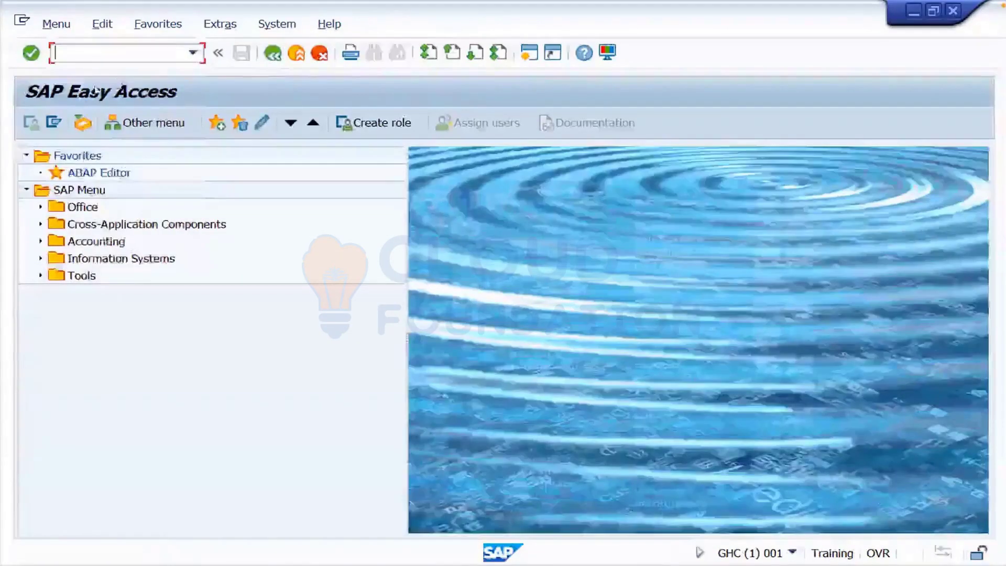
click(194, 54)
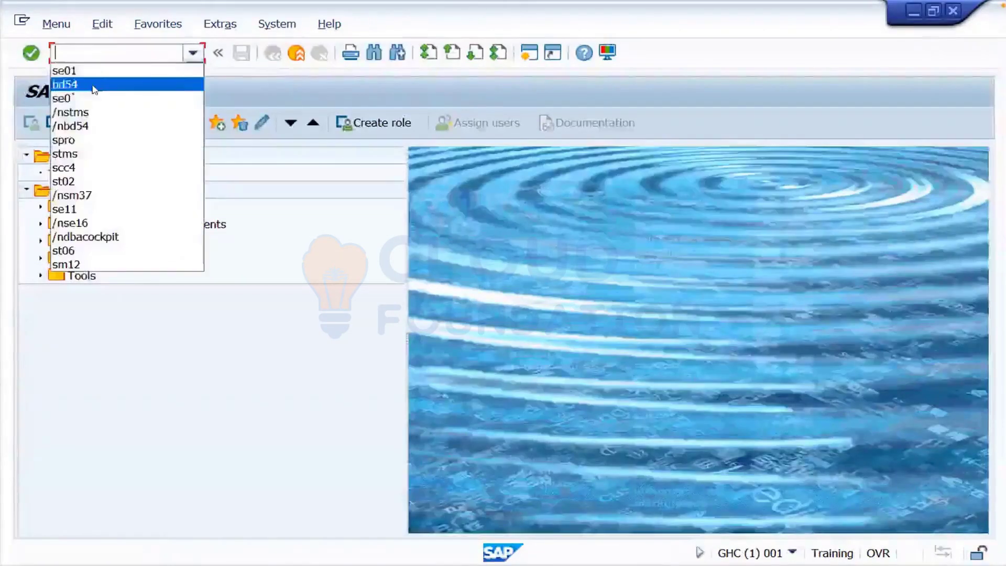
click(94, 83)
click(30, 58)
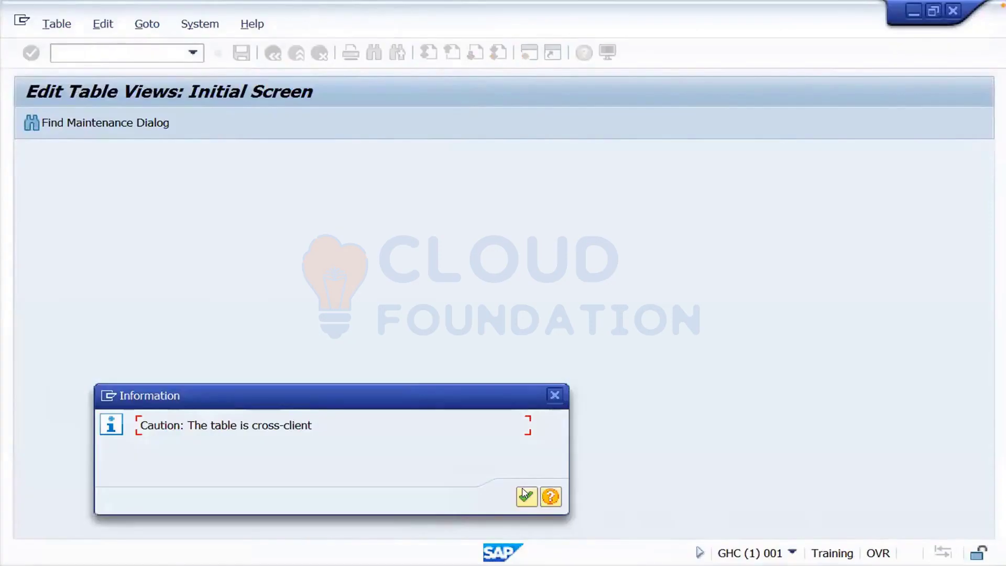
- Open the logical systems table in display-only mode and check the session's system details
click(525, 495)
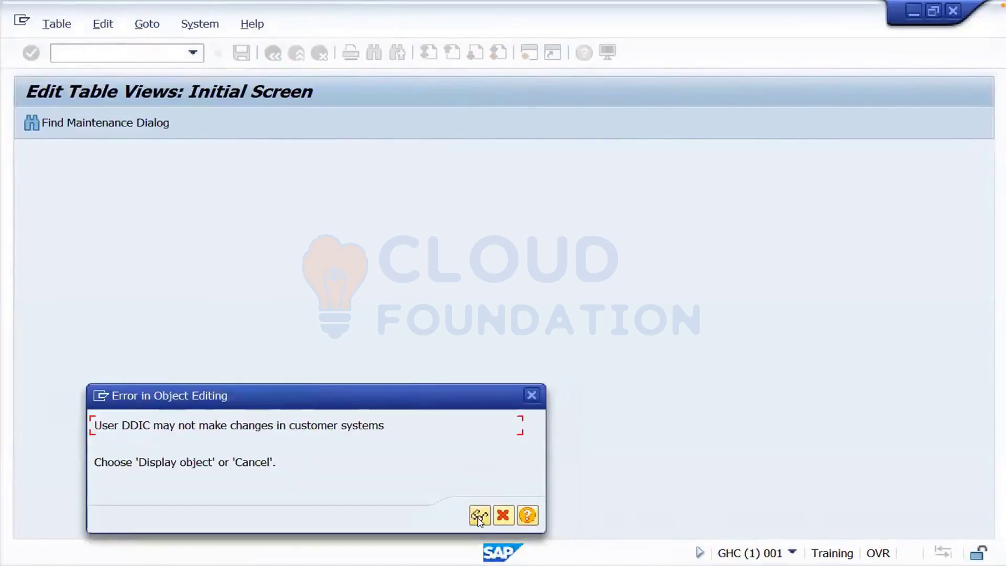
click(479, 518)
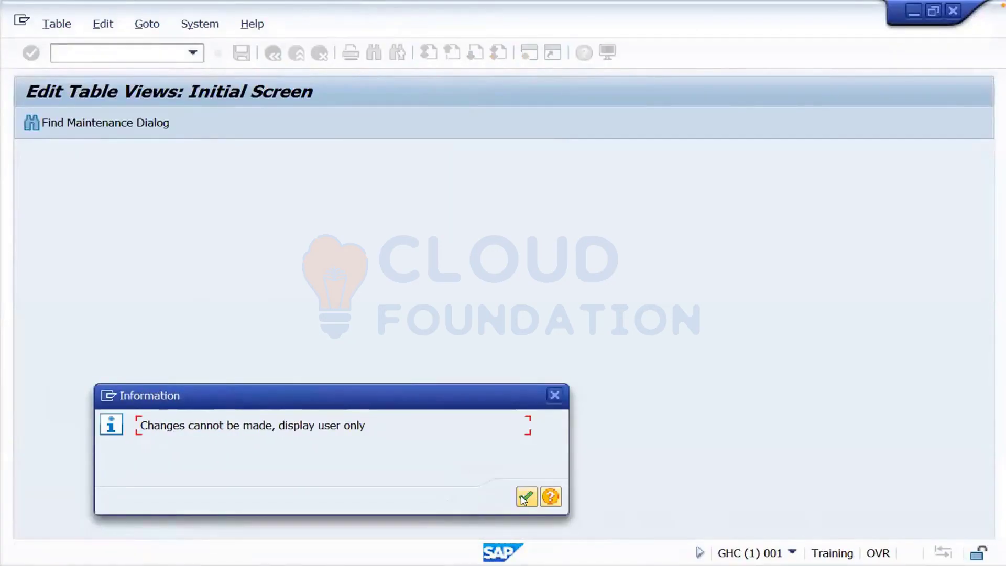
click(526, 497)
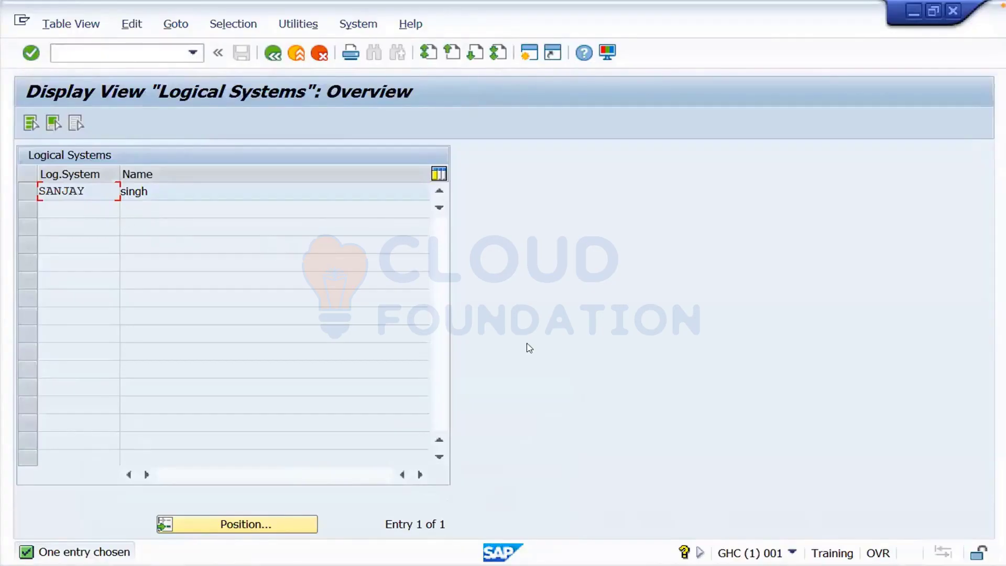
click(792, 554)
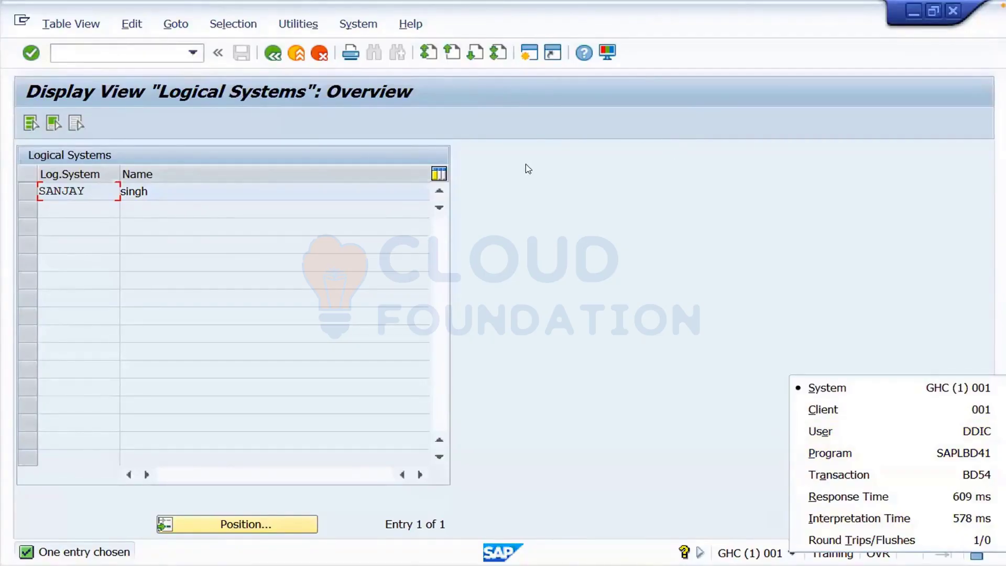
click(156, 54)
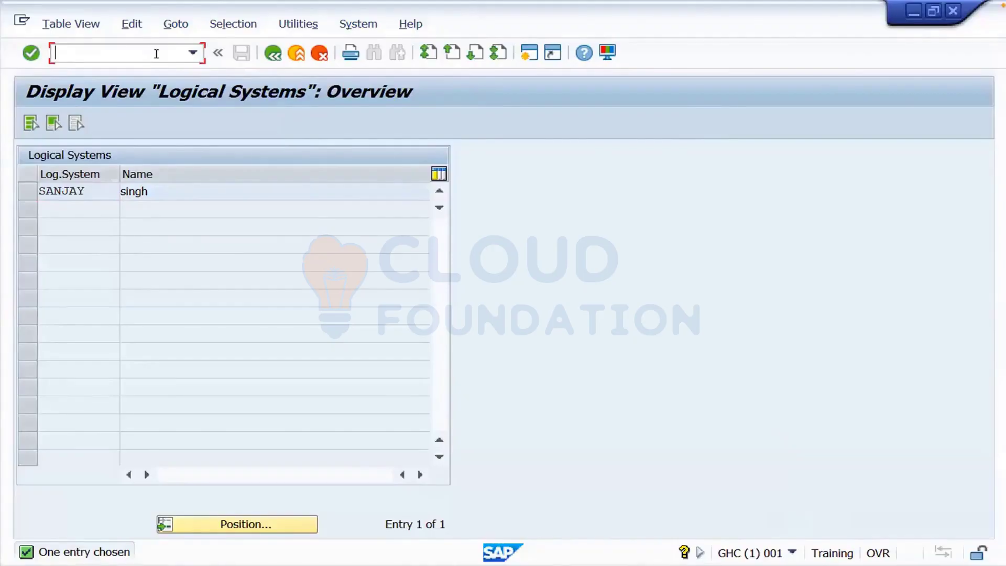
- Run /nstms and open the GHC queue from the Import Overview
text(/nstms)
key(Return)
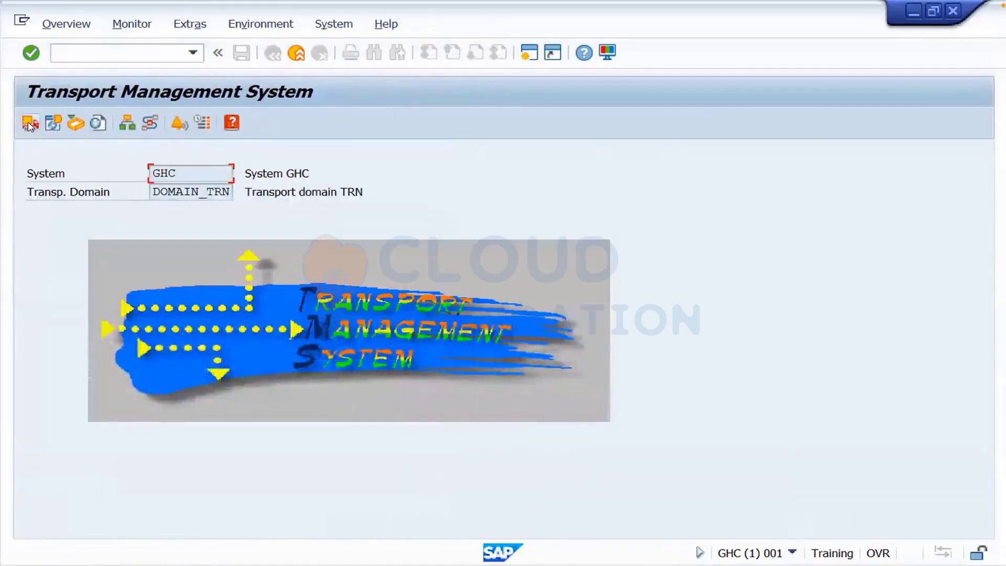
click(30, 125)
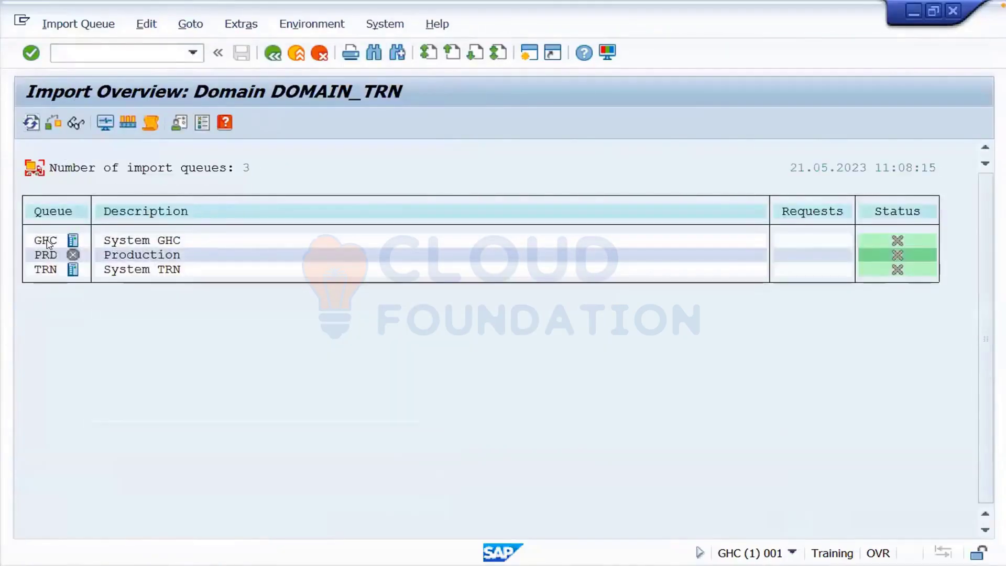
double_click(47, 241)
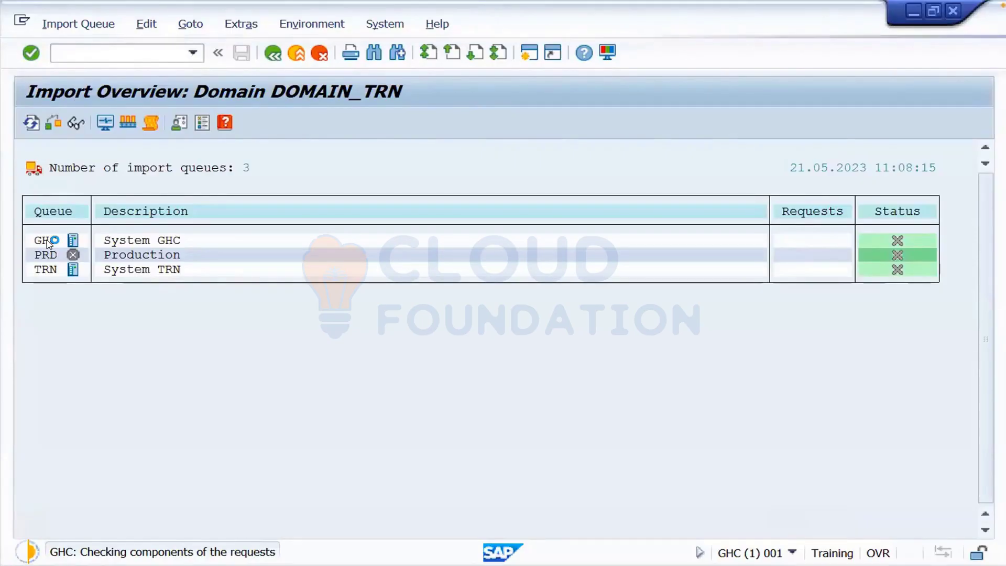
double_click(47, 241)
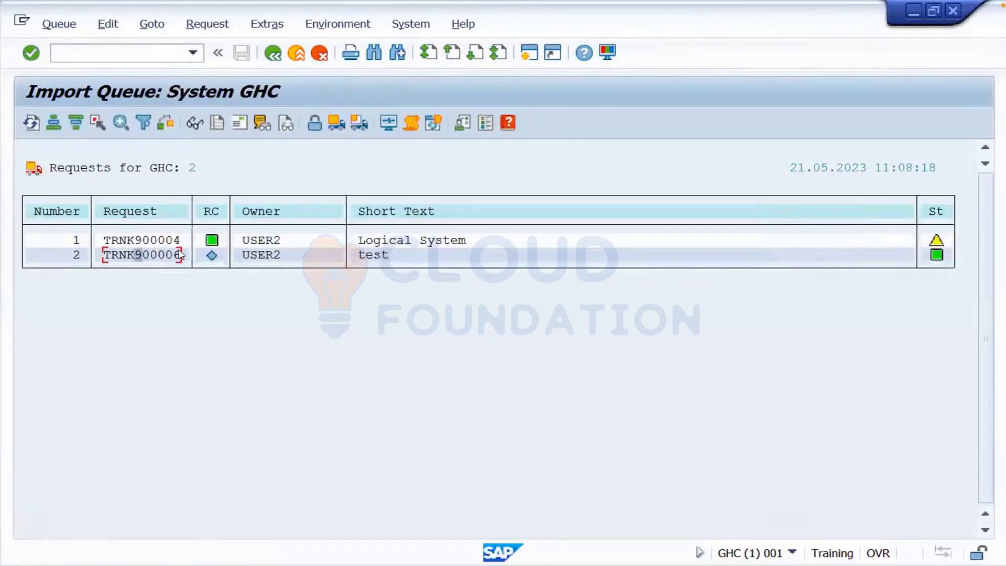
- Import request TRNK900006 into GHC target client 001
click(360, 124)
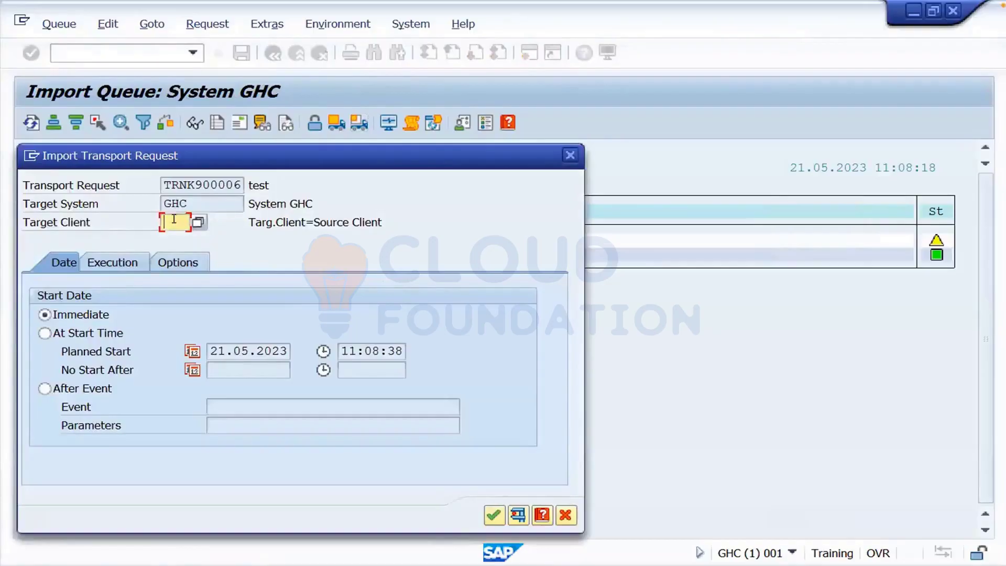
text(001)
click(494, 515)
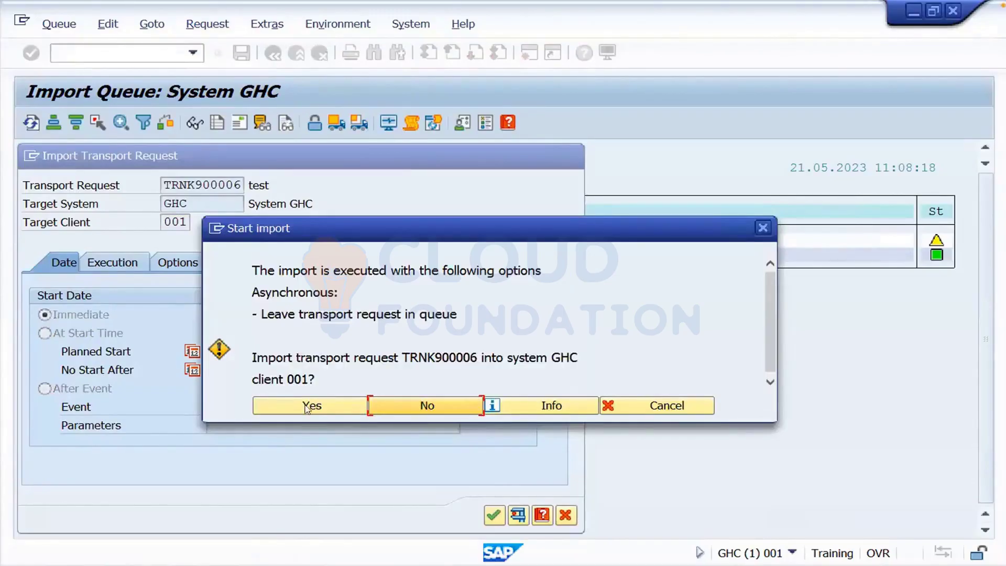
click(308, 408)
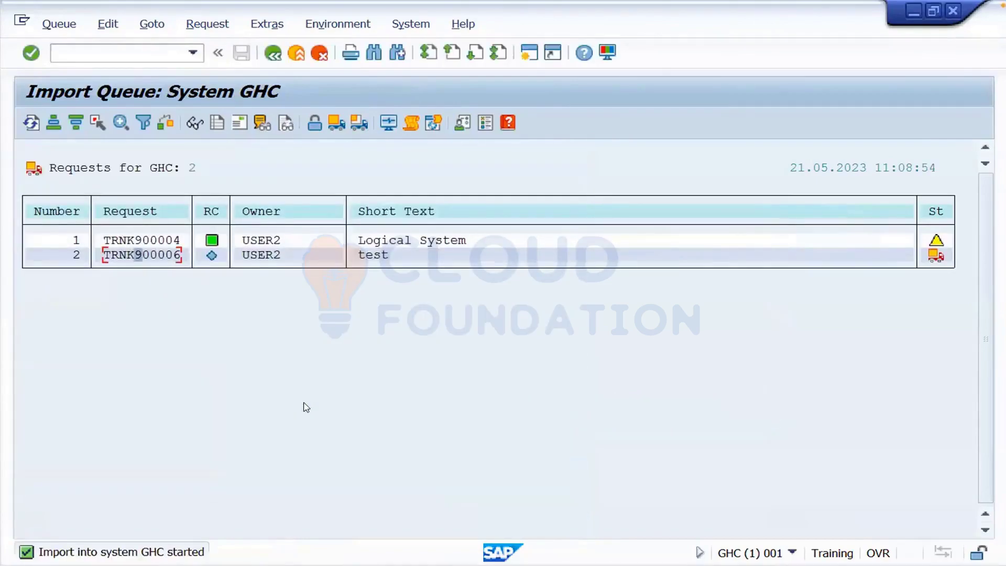
- Refresh the GHC queue to confirm return code 0, then go back to Easy Access
click(31, 124)
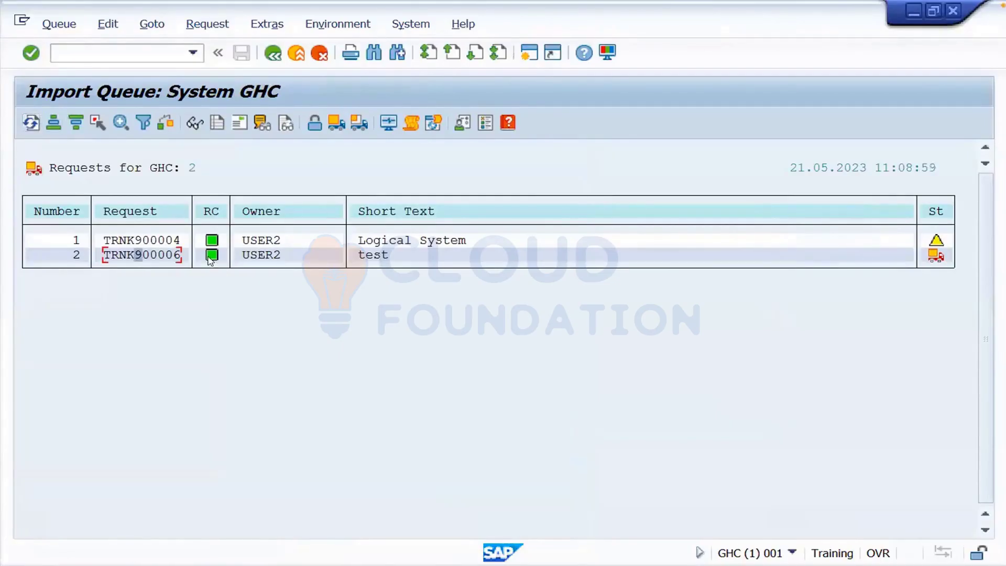
click(32, 124)
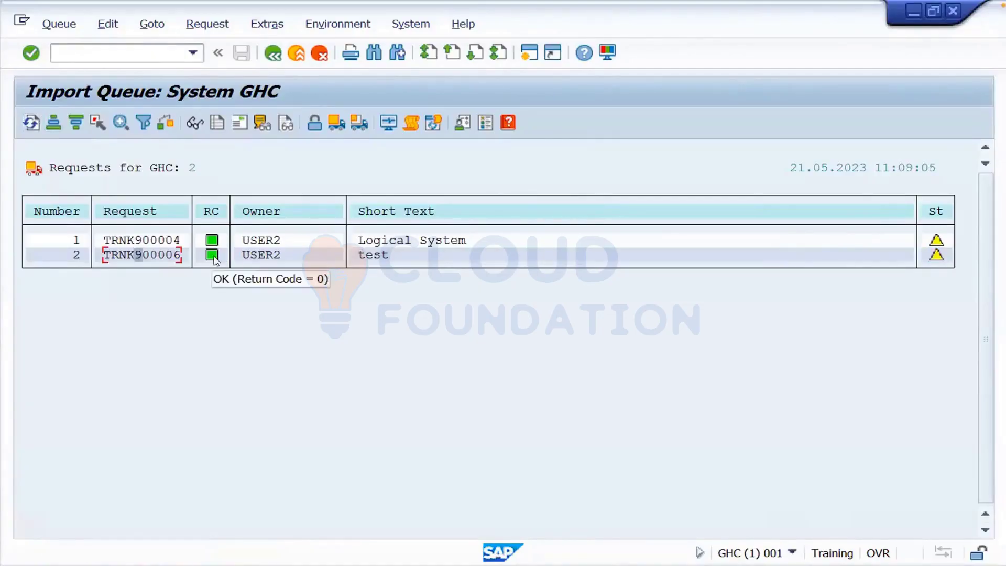
click(296, 53)
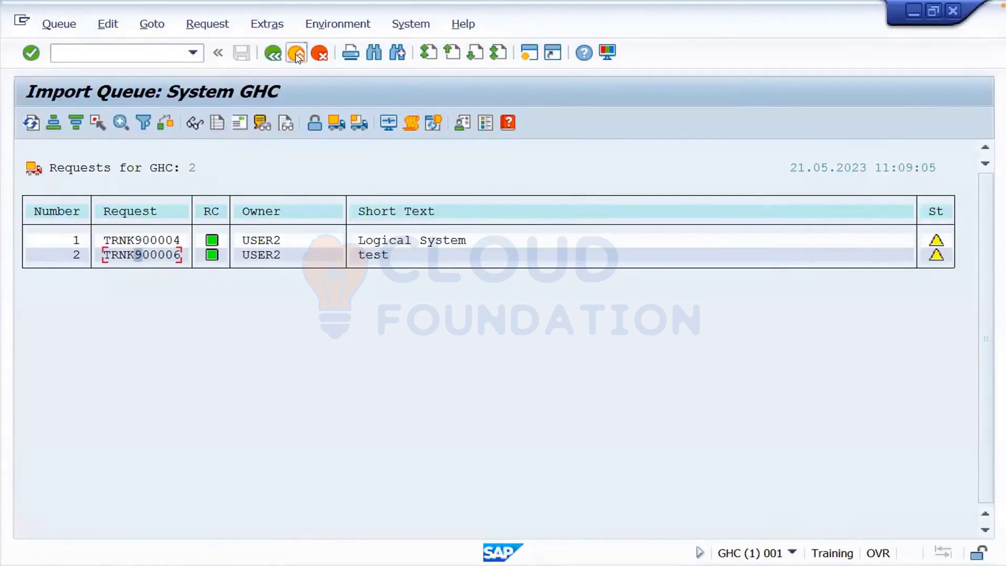
click(296, 53)
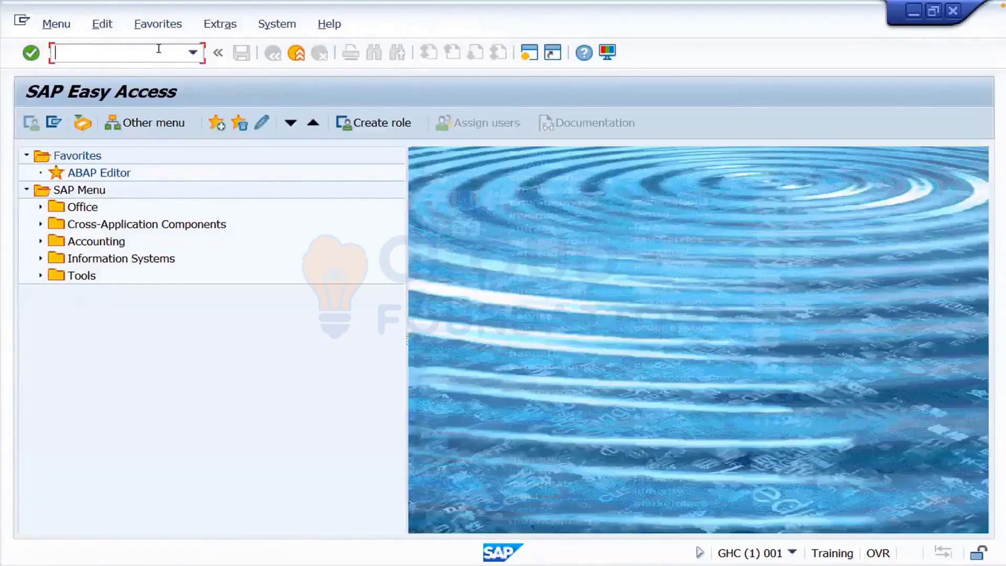
text(bd54)
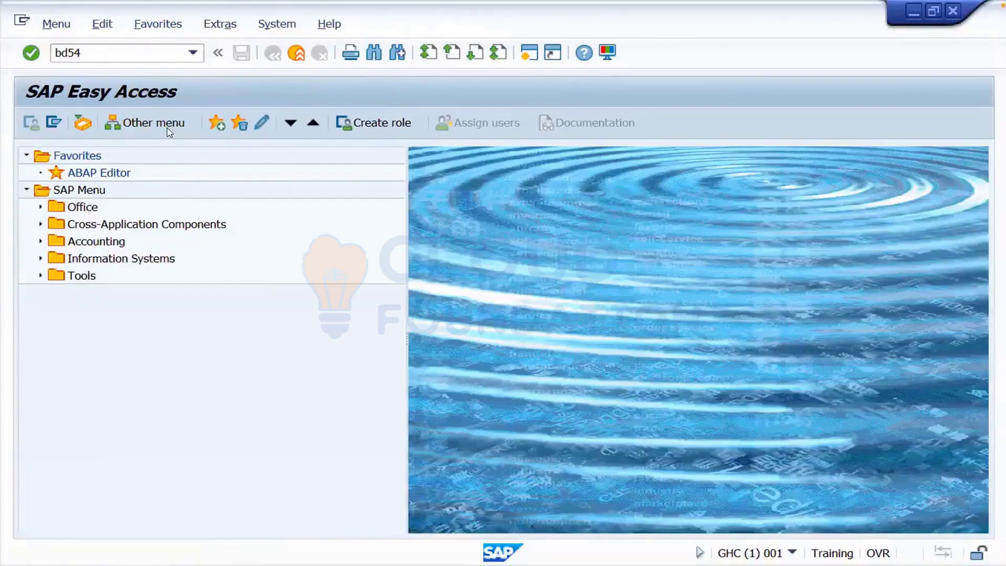
key(Return)
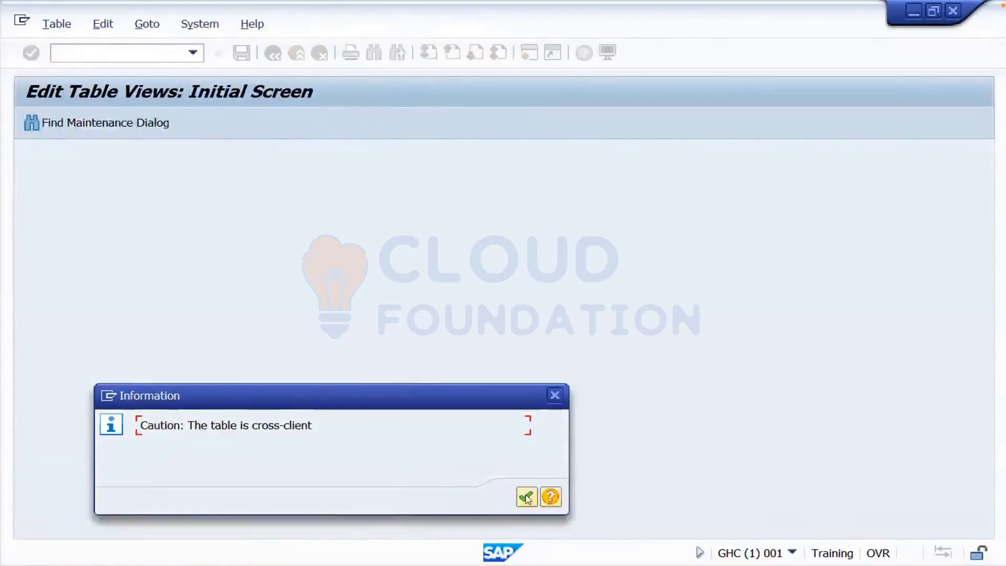
click(527, 497)
click(480, 517)
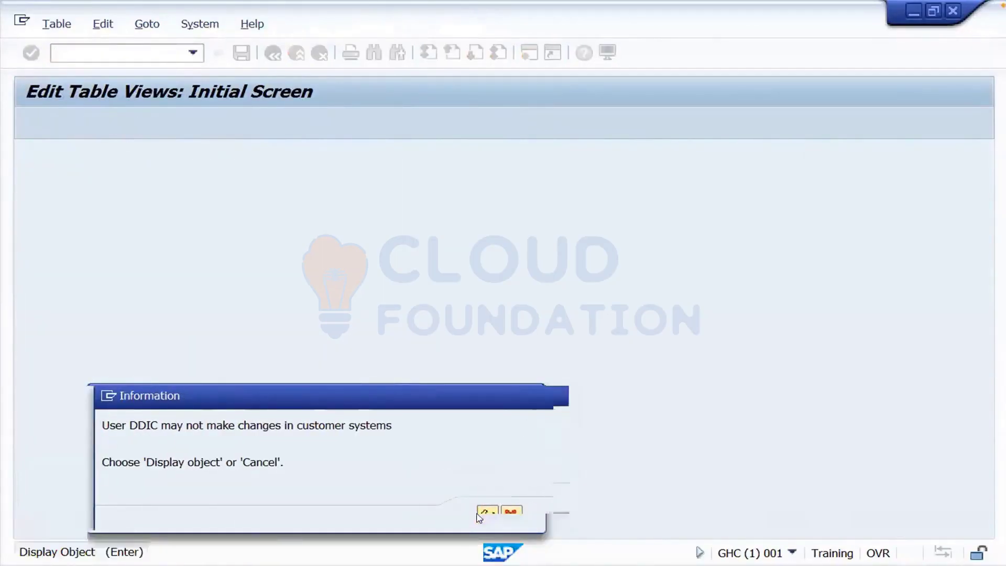
click(527, 497)
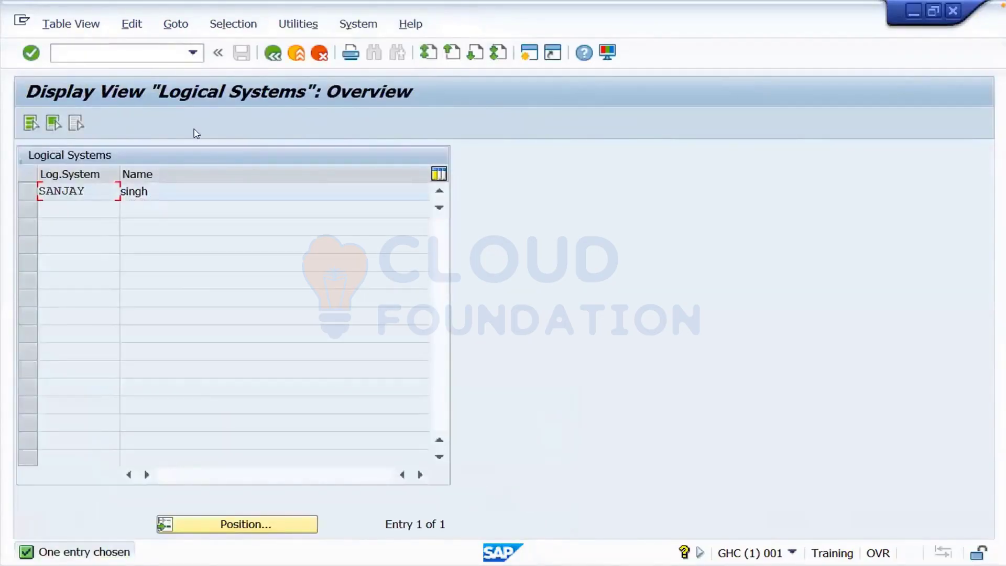
click(273, 54)
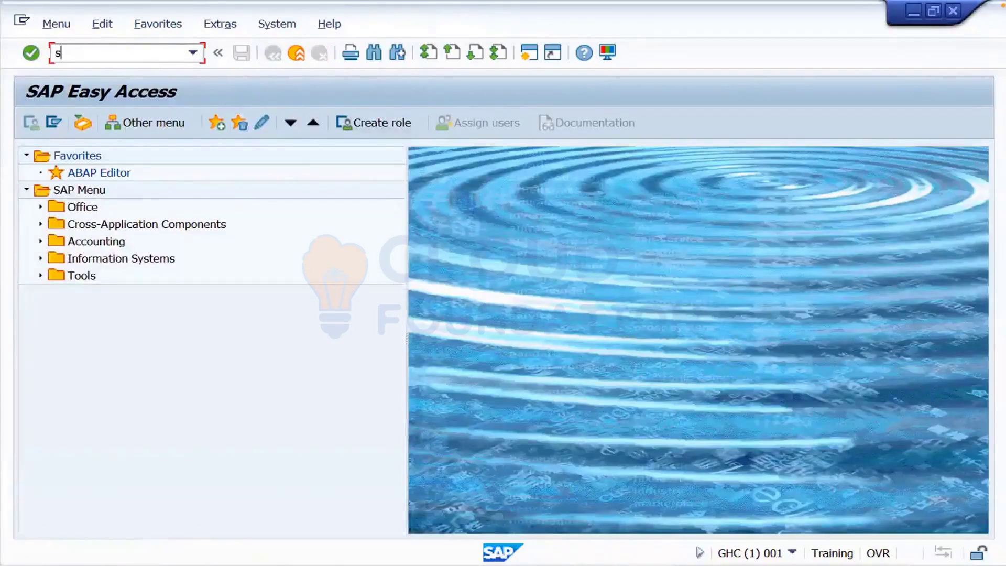
- Run STMS, reopen the GHC import queue, select TRNK900006 and refresh
text(tms)
key(Return)
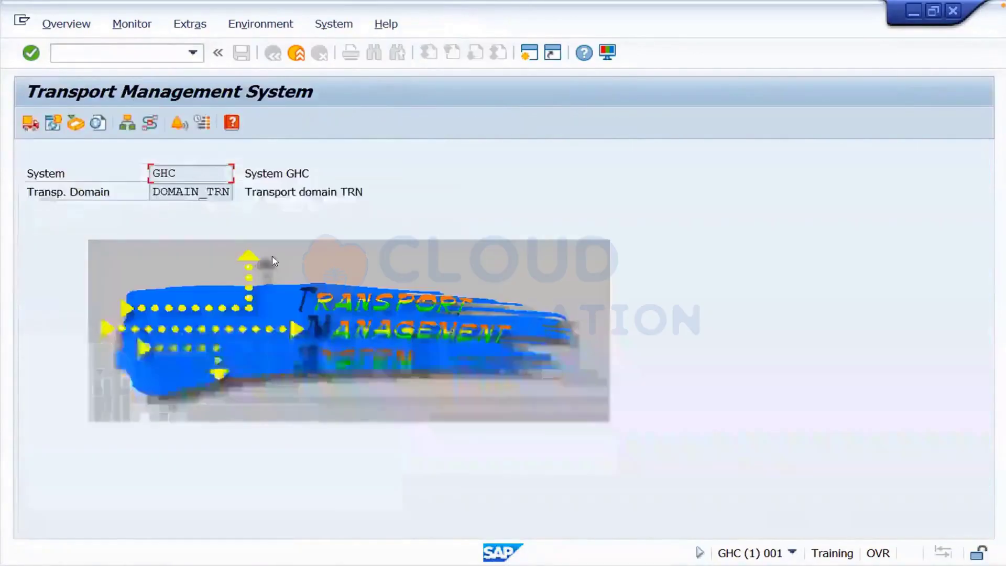
click(29, 124)
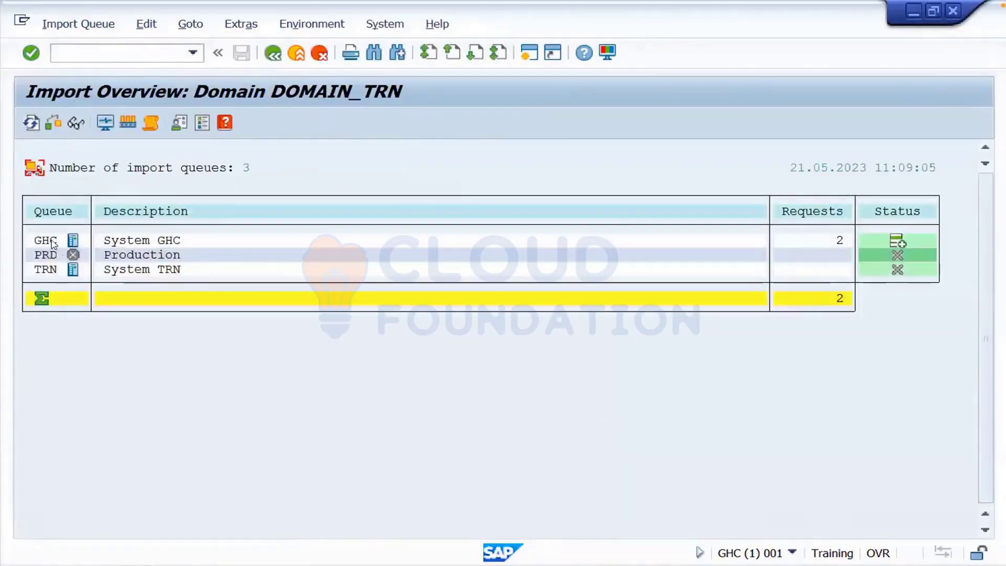
double_click(47, 241)
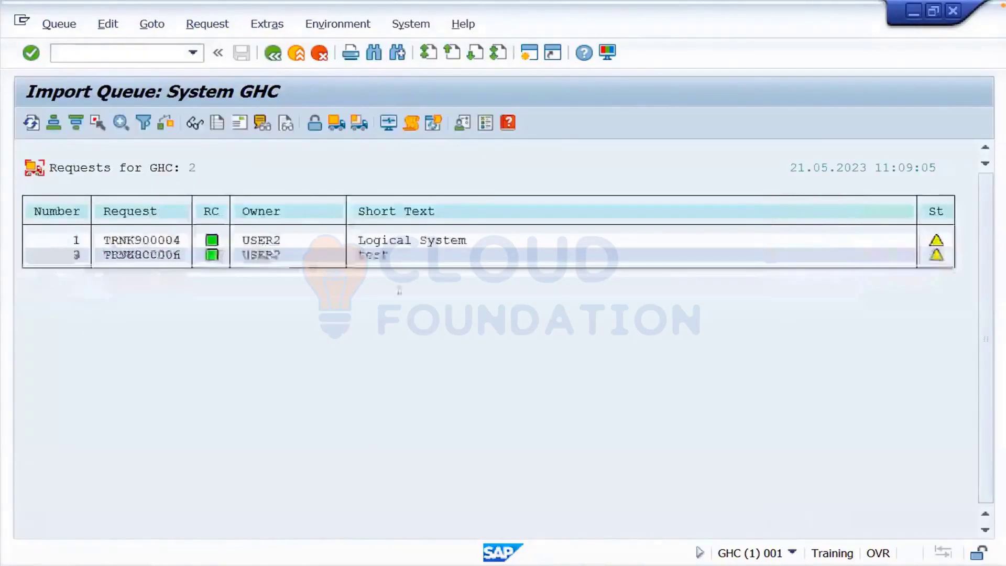
click(167, 256)
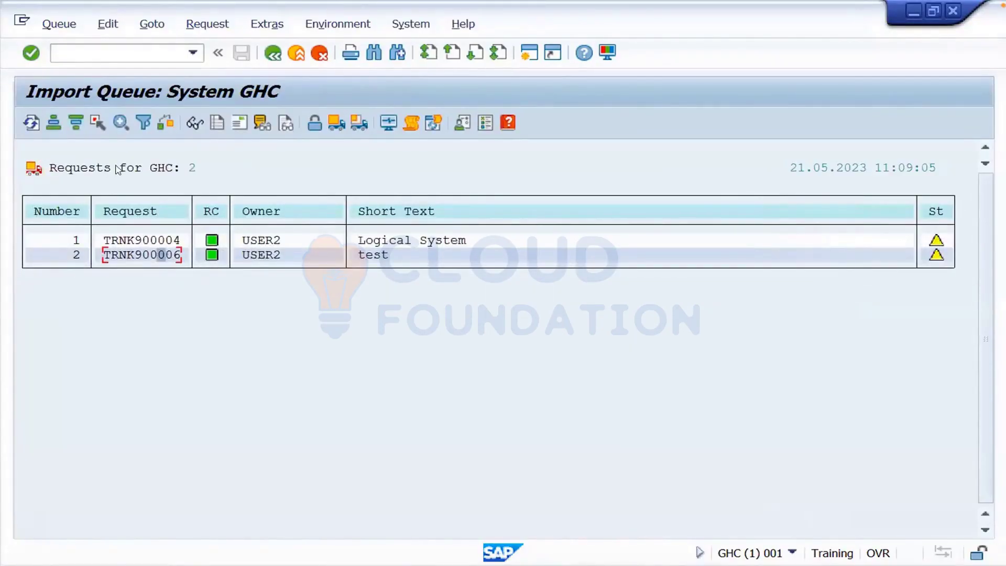
click(28, 128)
- Import TRNK900006 into GHC client 001 and refresh the queue until both requests show green return codes
click(361, 125)
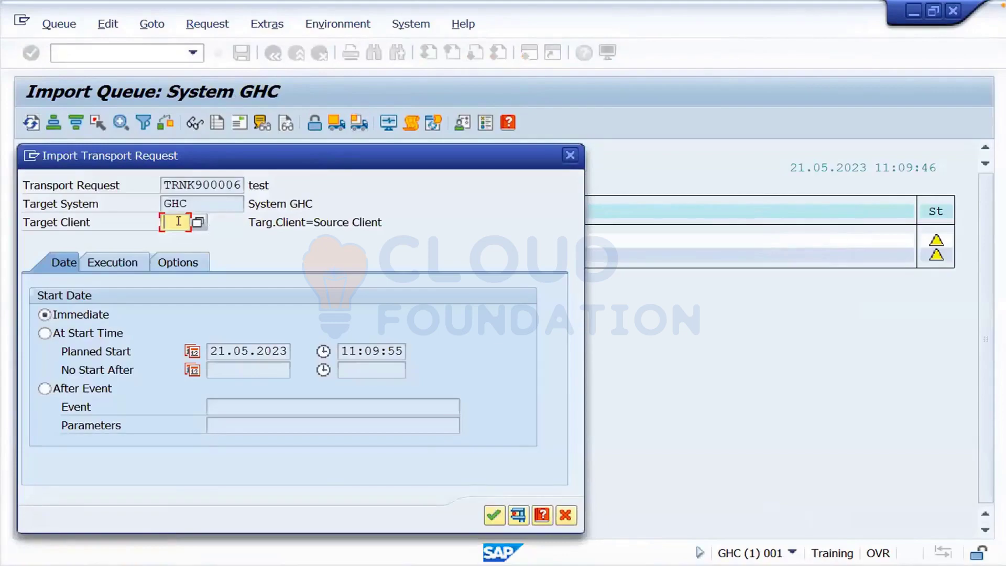
text(0011)
click(495, 518)
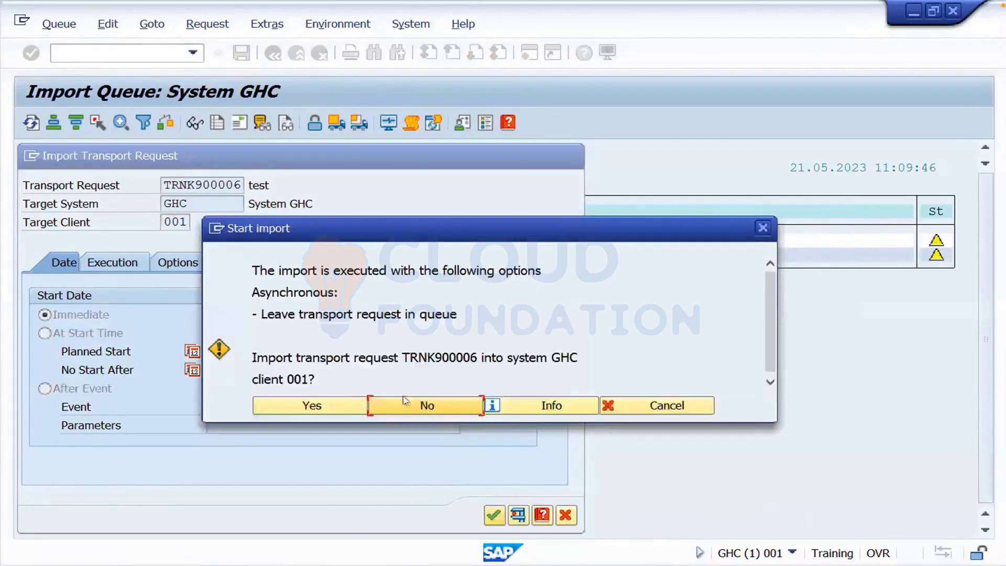
click(330, 405)
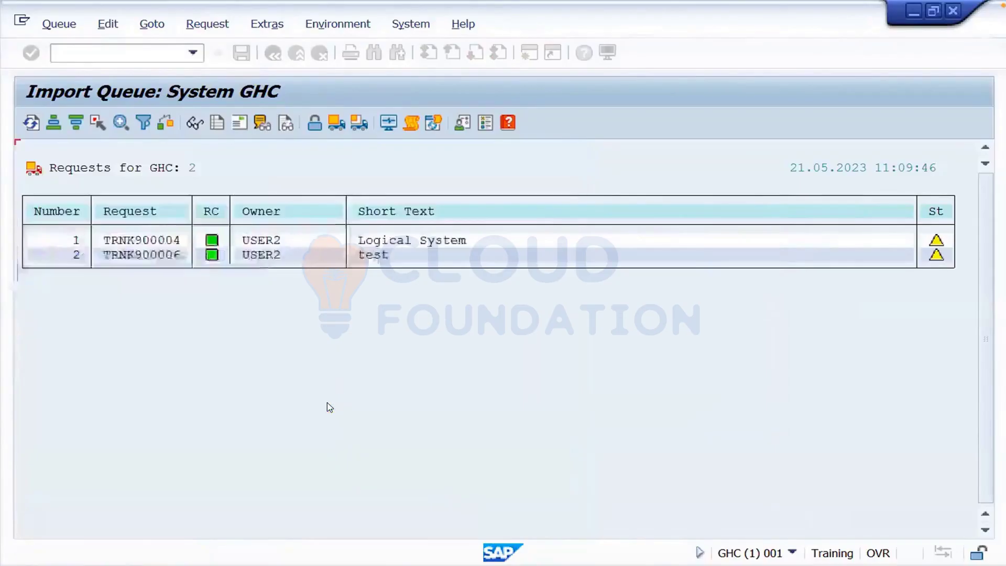
click(31, 123)
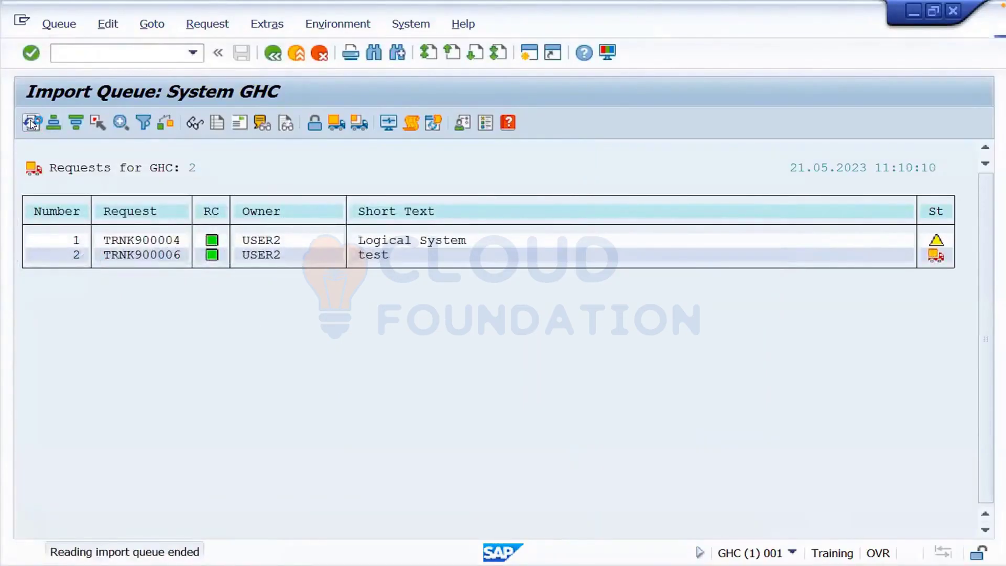
click(31, 123)
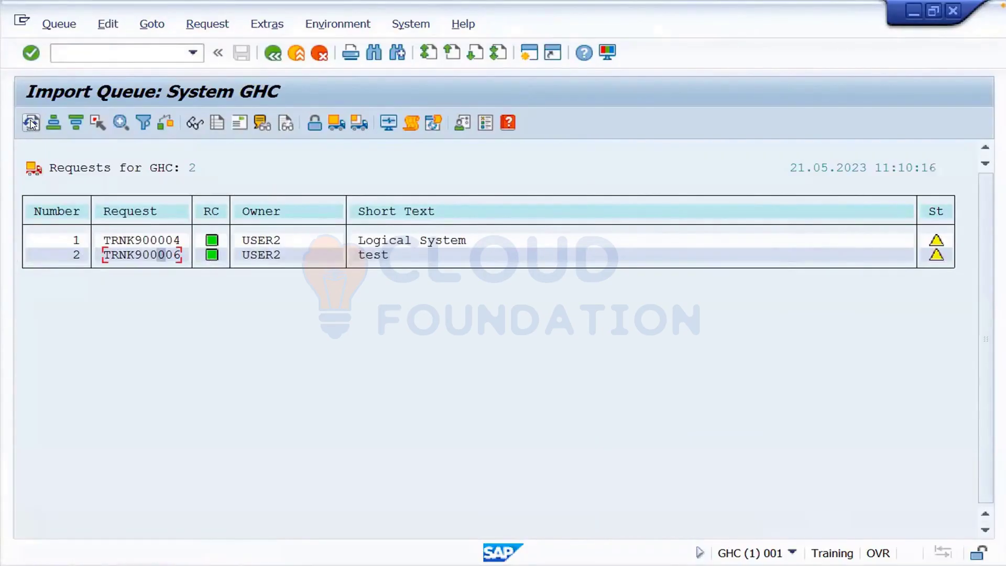
- Display the BD54 logical systems list showing TRAINING beside SANJAY, then switch to the WPS Topics slide
click(273, 52)
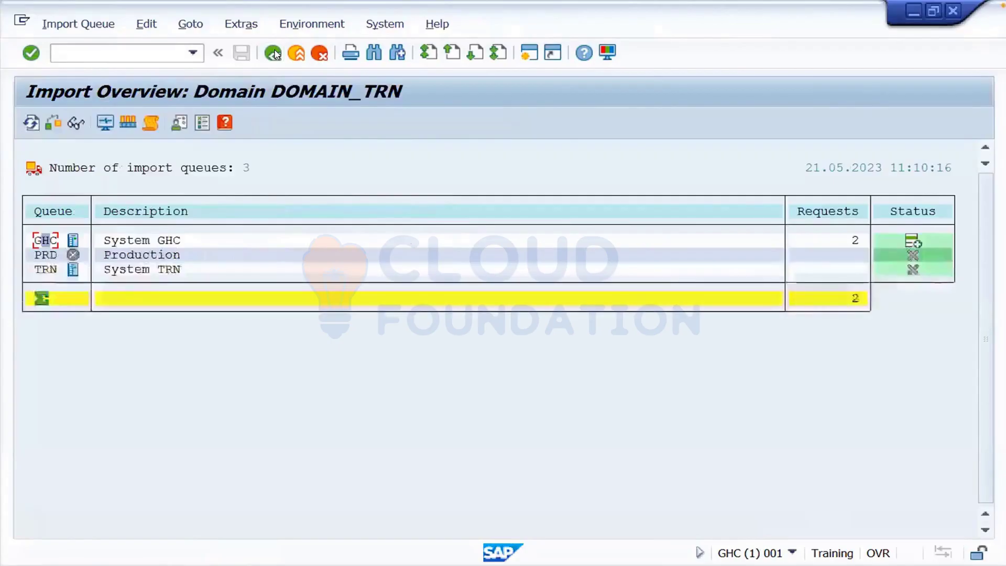
click(273, 53)
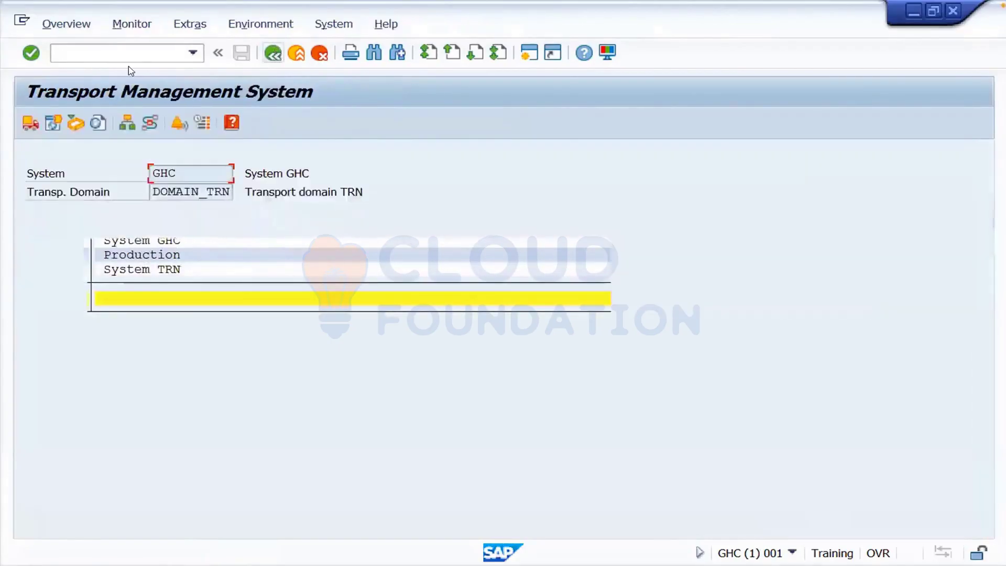
click(124, 53)
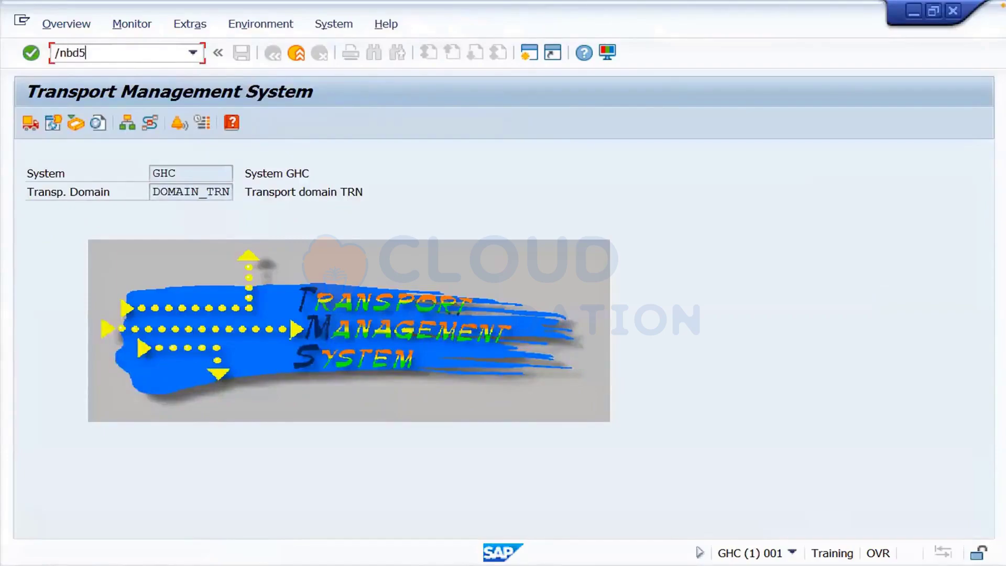
key(Return)
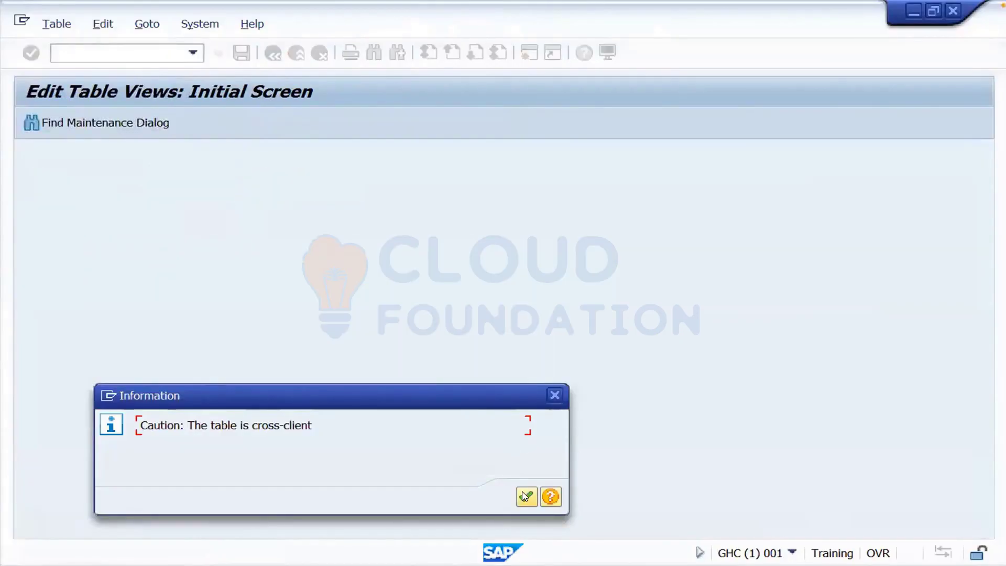
click(525, 496)
click(481, 515)
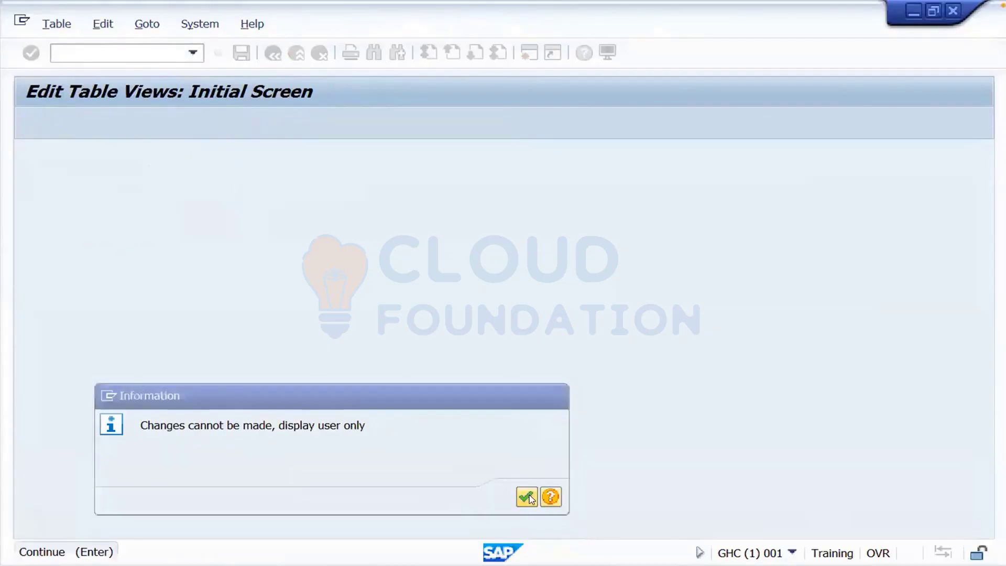
click(527, 496)
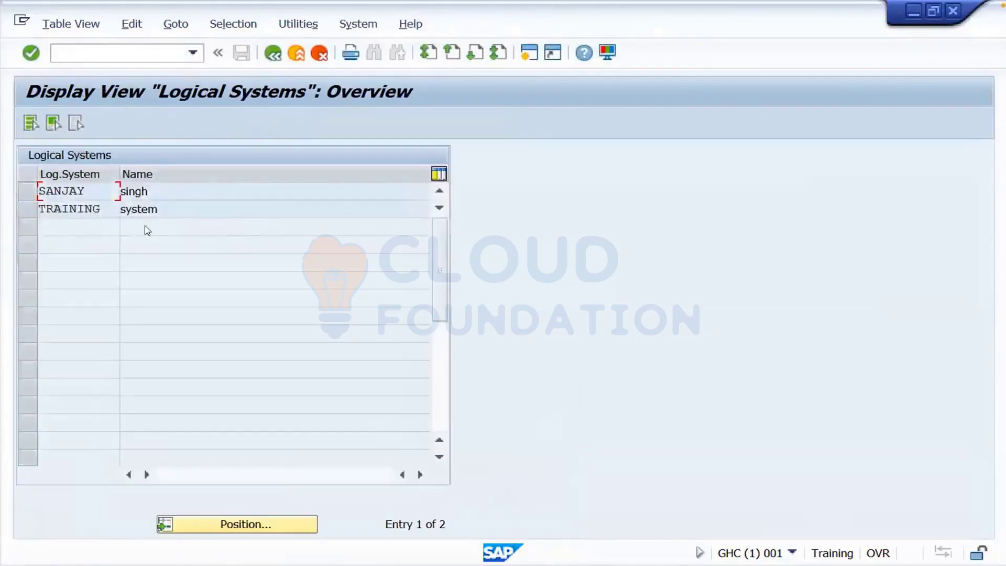
key(super+Tab)
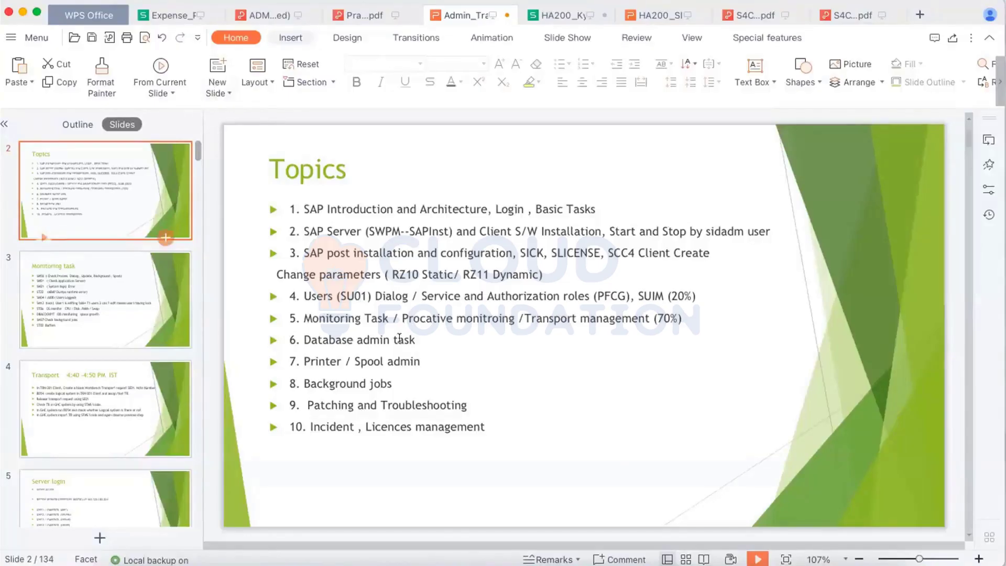
drag(680, 313, 286, 203)
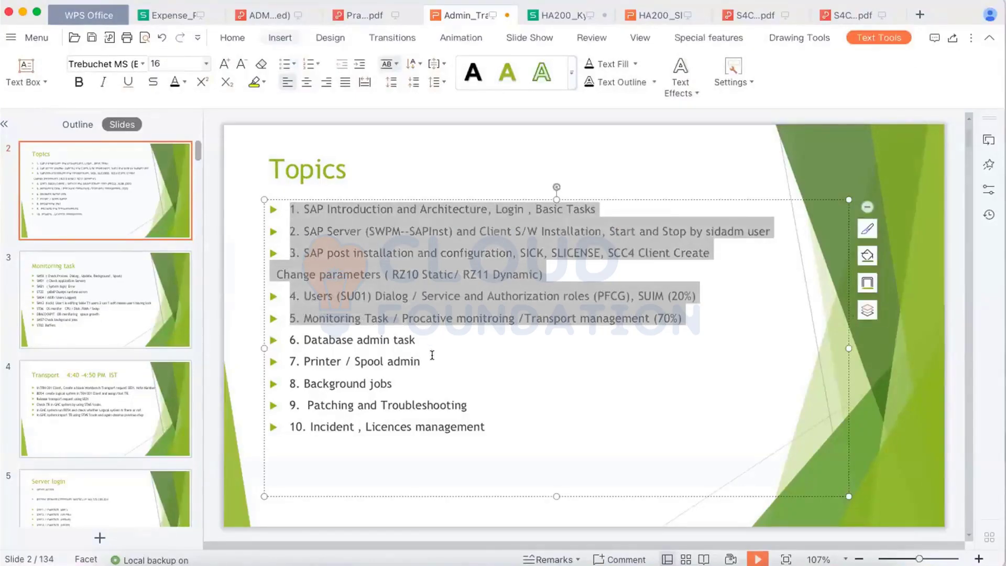
drag(485, 430, 288, 334)
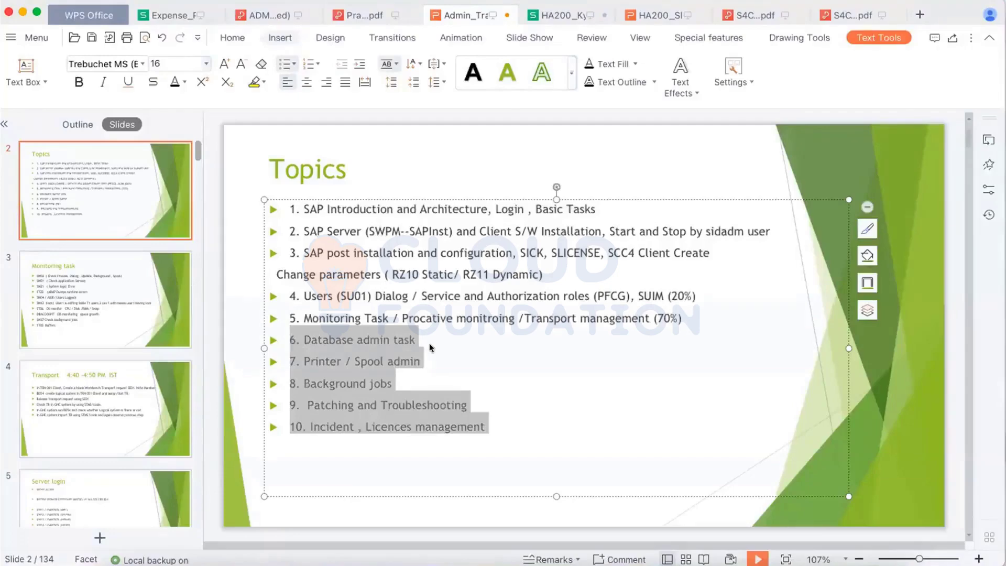
click(410, 389)
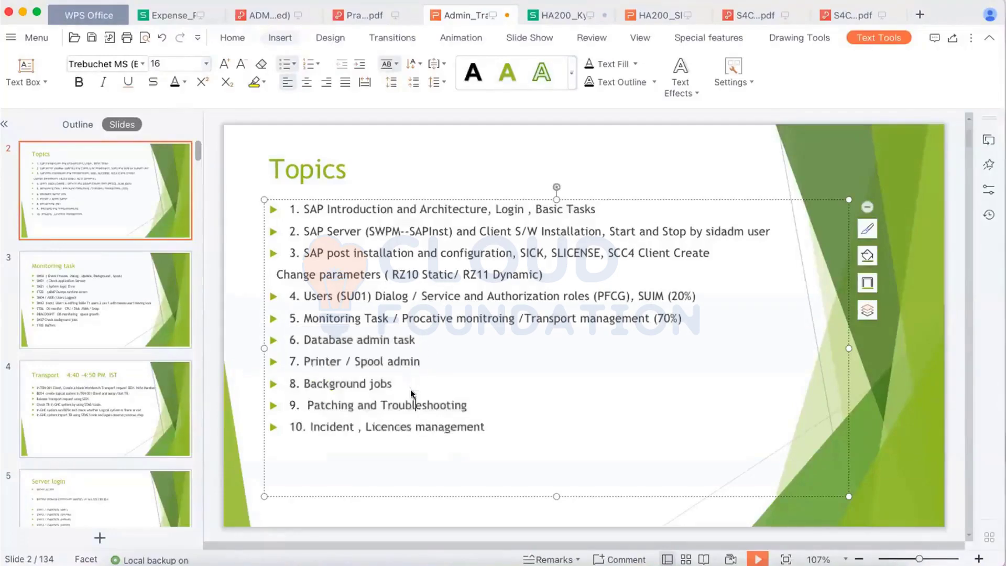